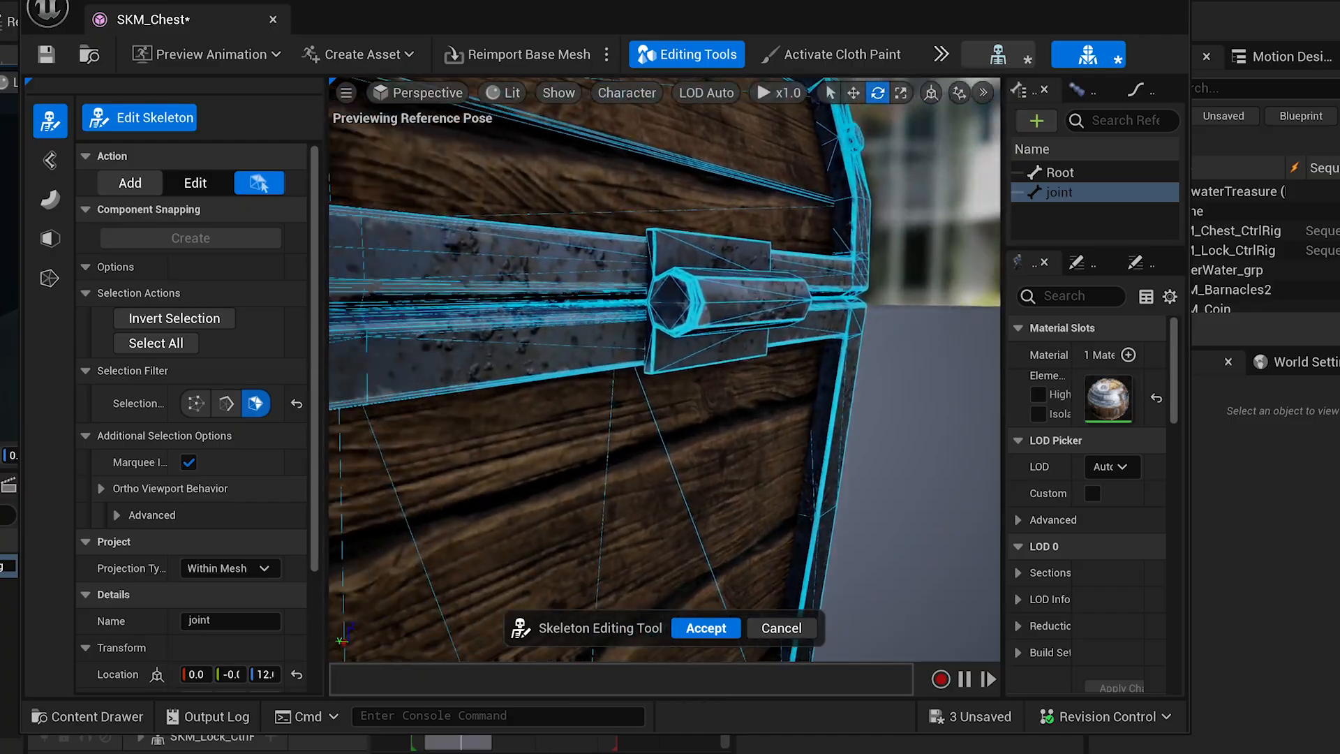
Select the left hinge's two end faces and create a new joint bone at them.
right_drag(830, 315, 569, 301)
shift+click(608, 269)
shift+click(609, 298)
scroll(663, 370, down, 10)
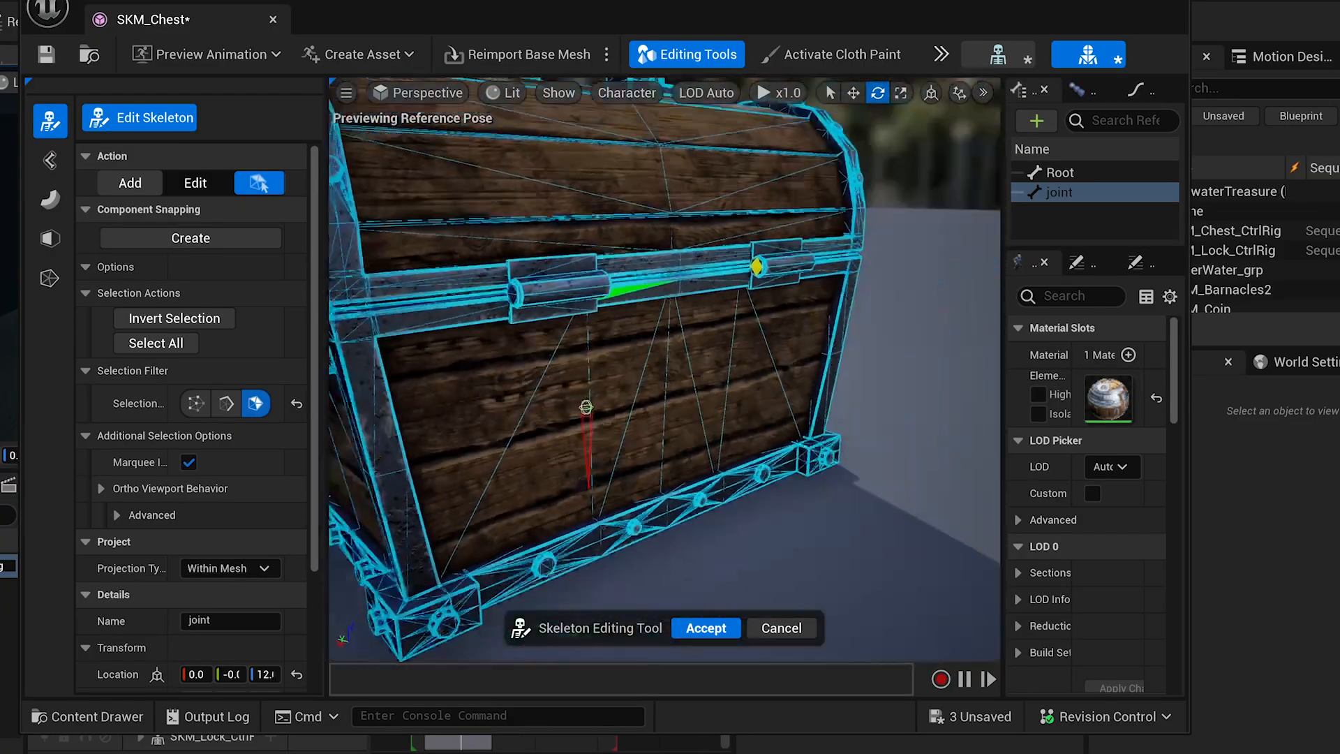
click(190, 238)
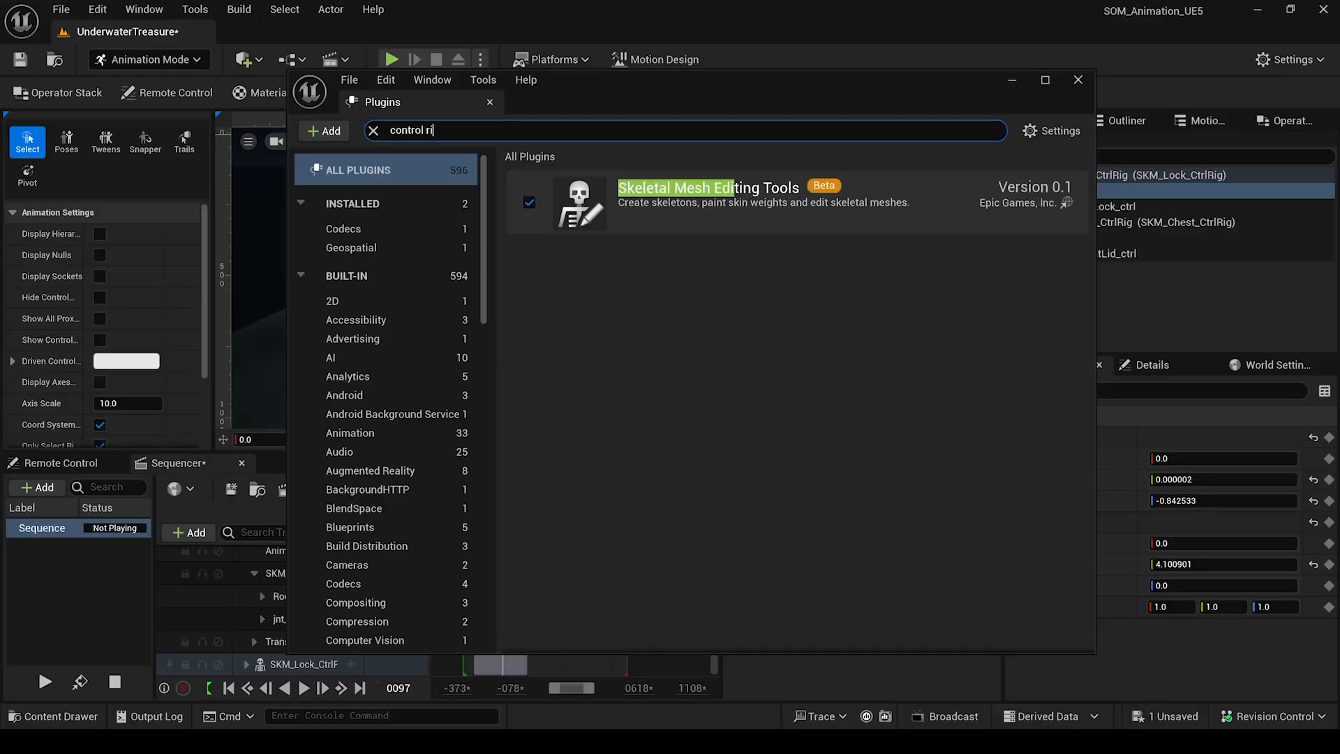
text(ge_ctrl)
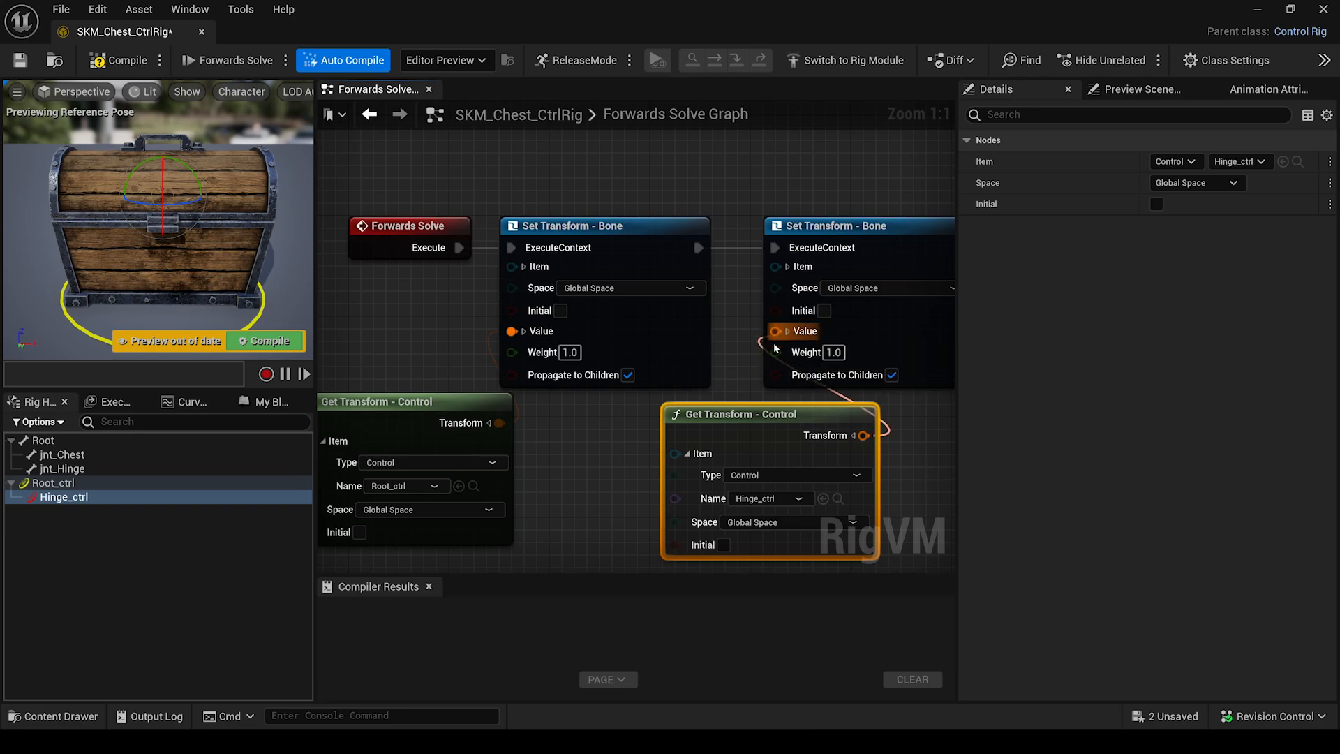
Connect the Hinge_ctrl Transform pin to the second Set Transform - Bone node's Value pin.
drag(774, 346, 774, 336)
scroll(570, 452, down, 1)
right_drag(572, 453, 597, 410)
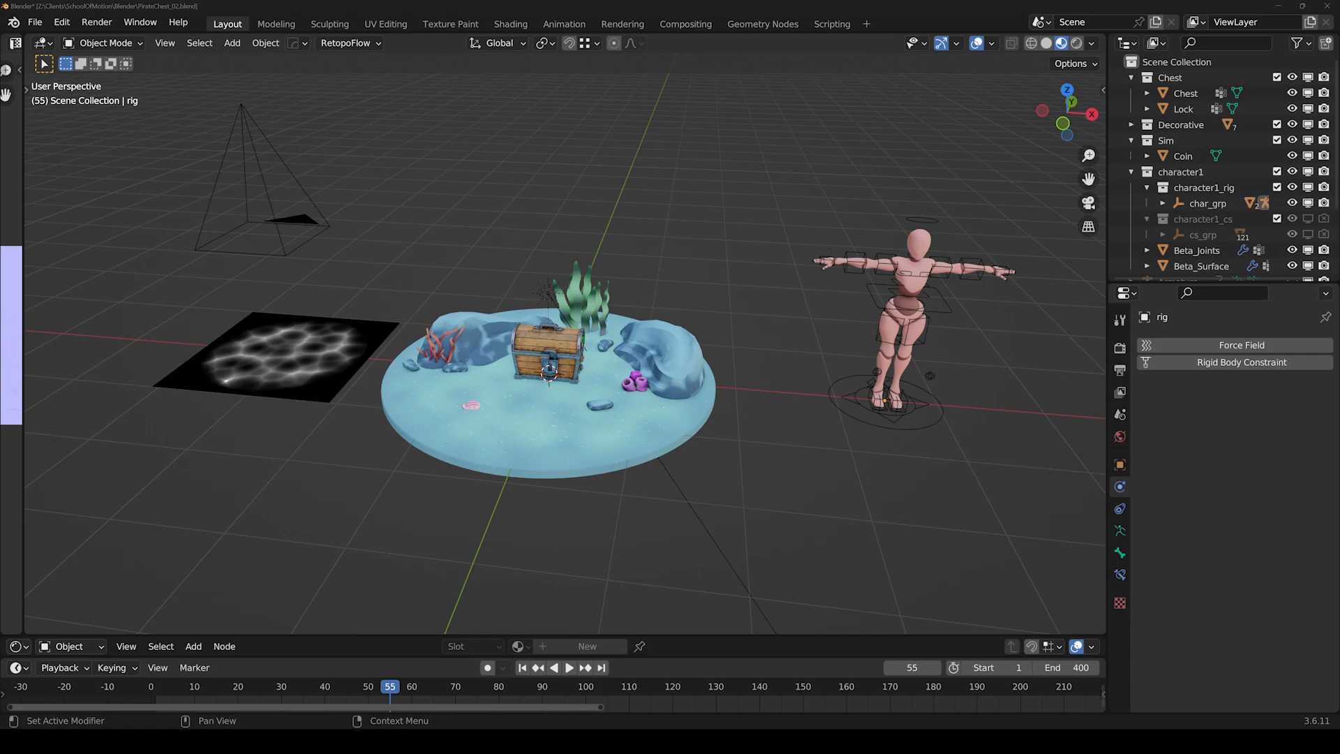
Play the scene animation, stop it, and rewind to frame 1.
middle_drag(499, 453, 513, 465)
shift+middle_drag(513, 464, 649, 440)
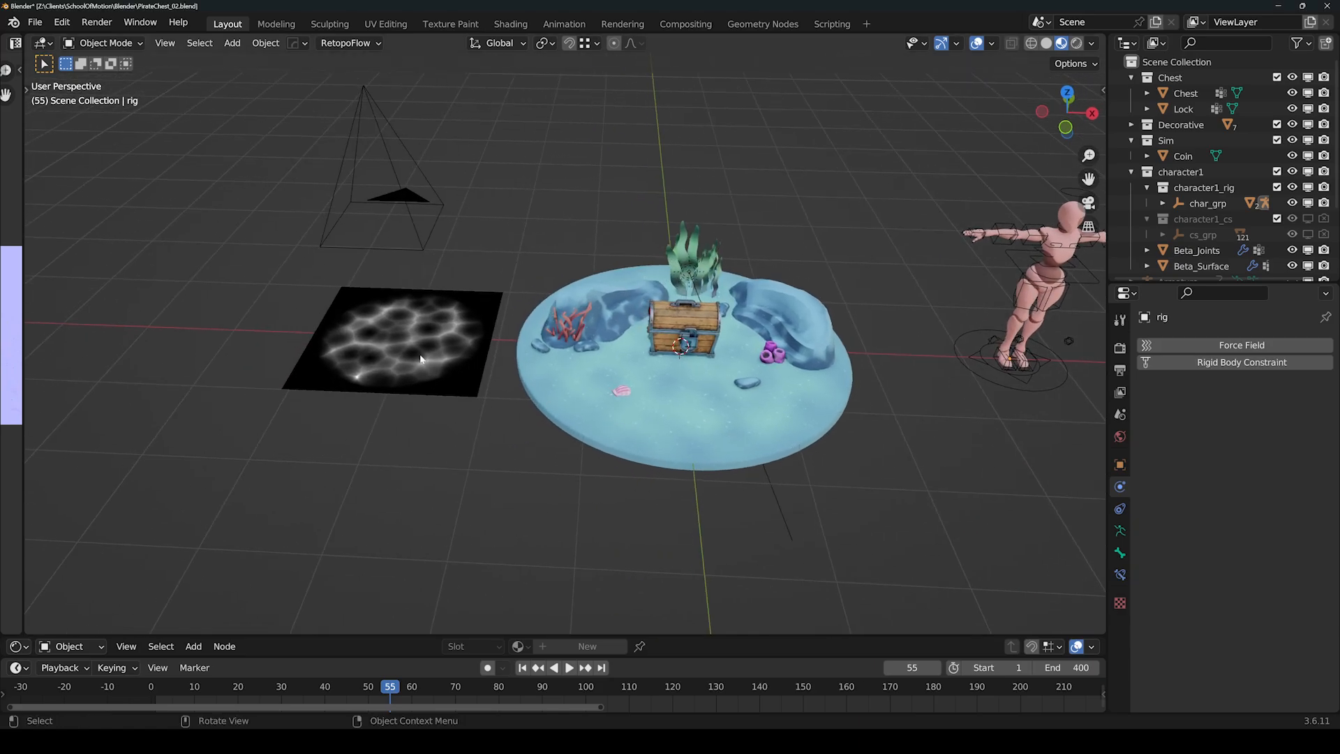
click(569, 668)
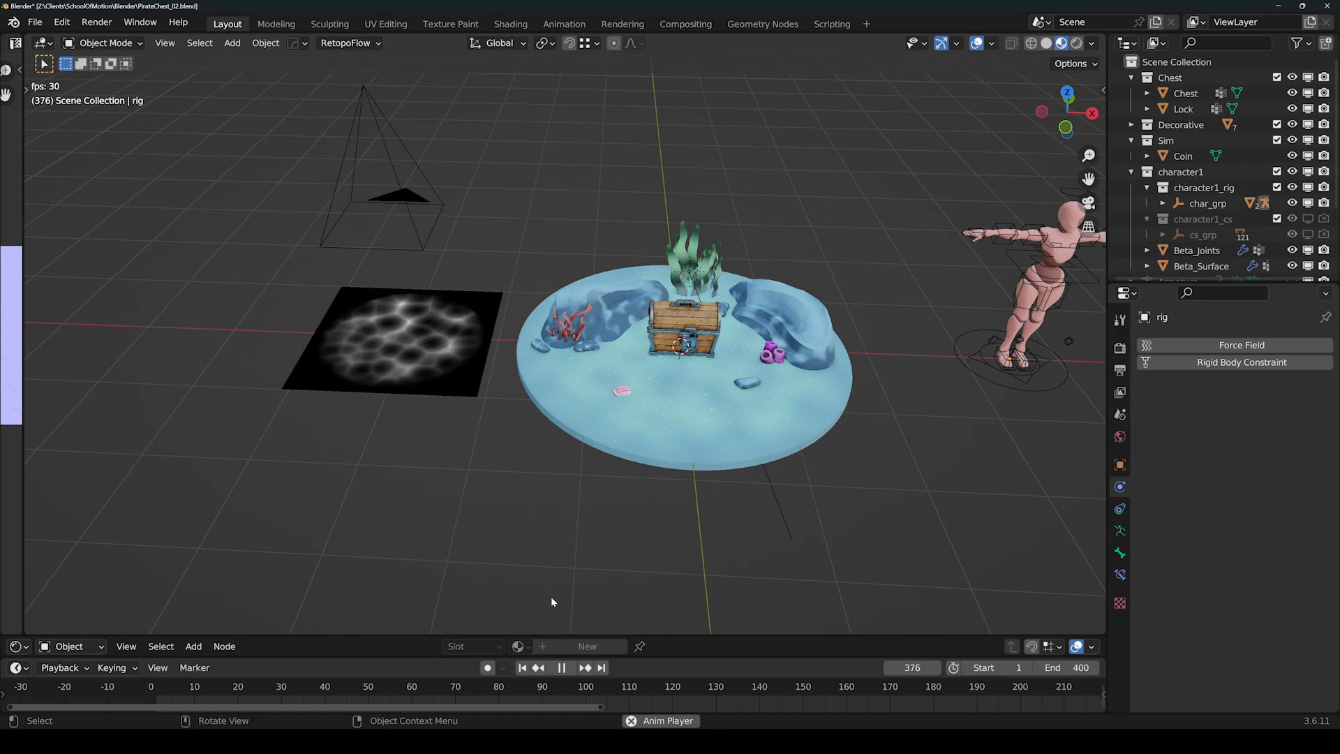
click(562, 669)
click(522, 668)
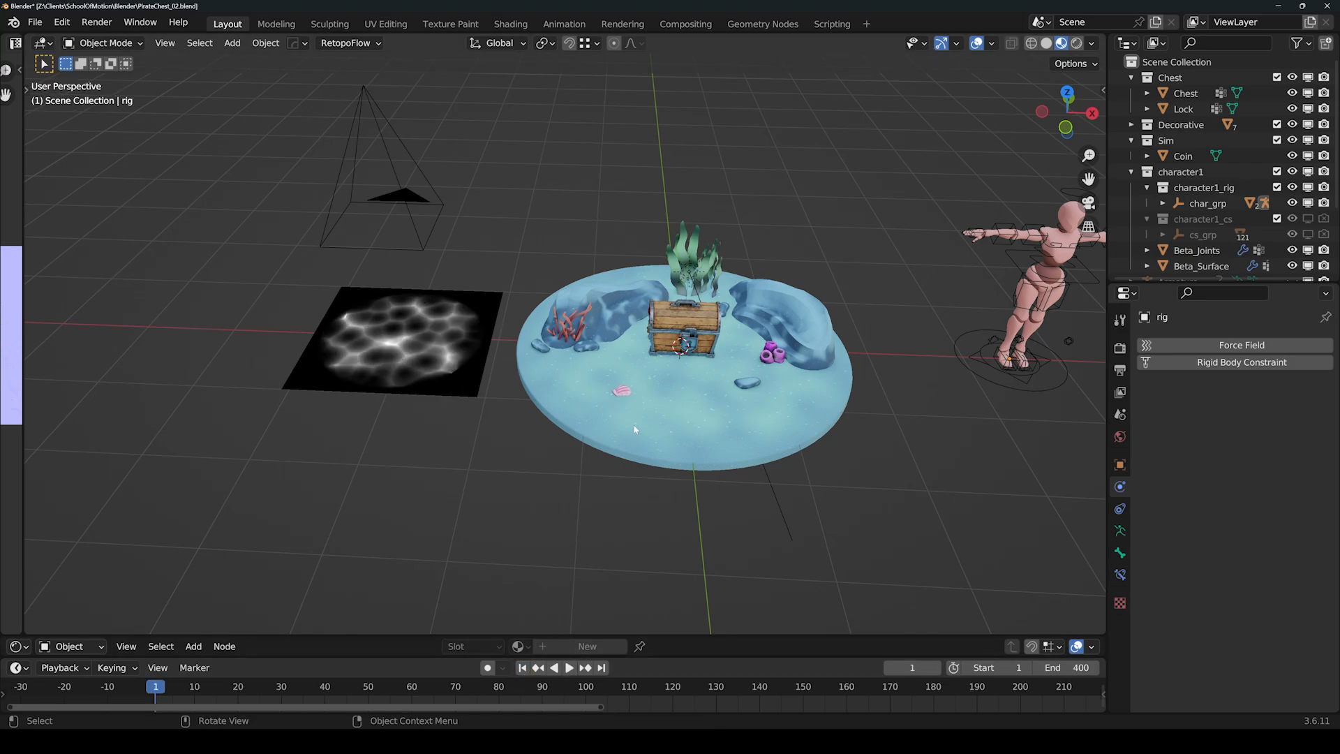
Select the LargeStones rock and enlarge the shader editor to frame its StonesMat nodes.
middle_drag(634, 429, 719, 453)
scroll(662, 362, up, 2)
scroll(695, 394, up, 1)
scroll(719, 454, down, 2)
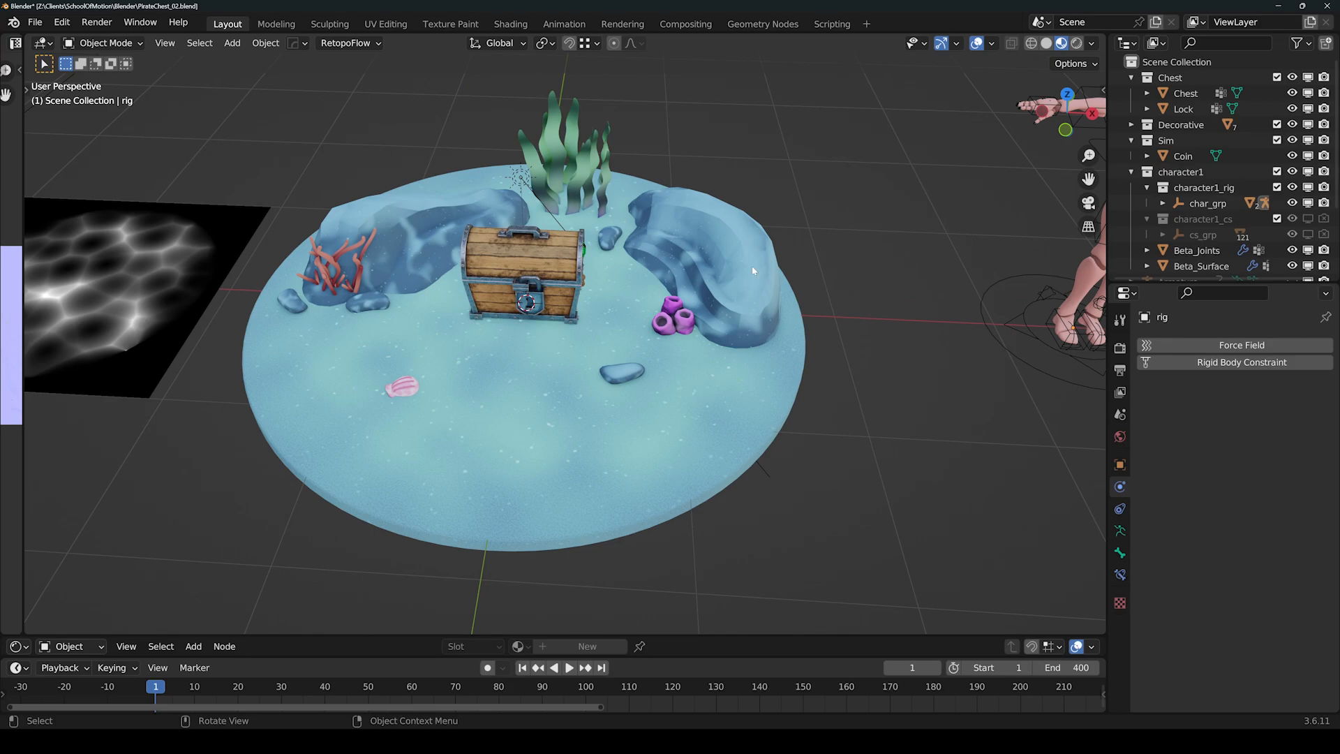
click(753, 270)
drag(623, 635, 631, 302)
middle_drag(577, 531, 655, 455)
key(Home)
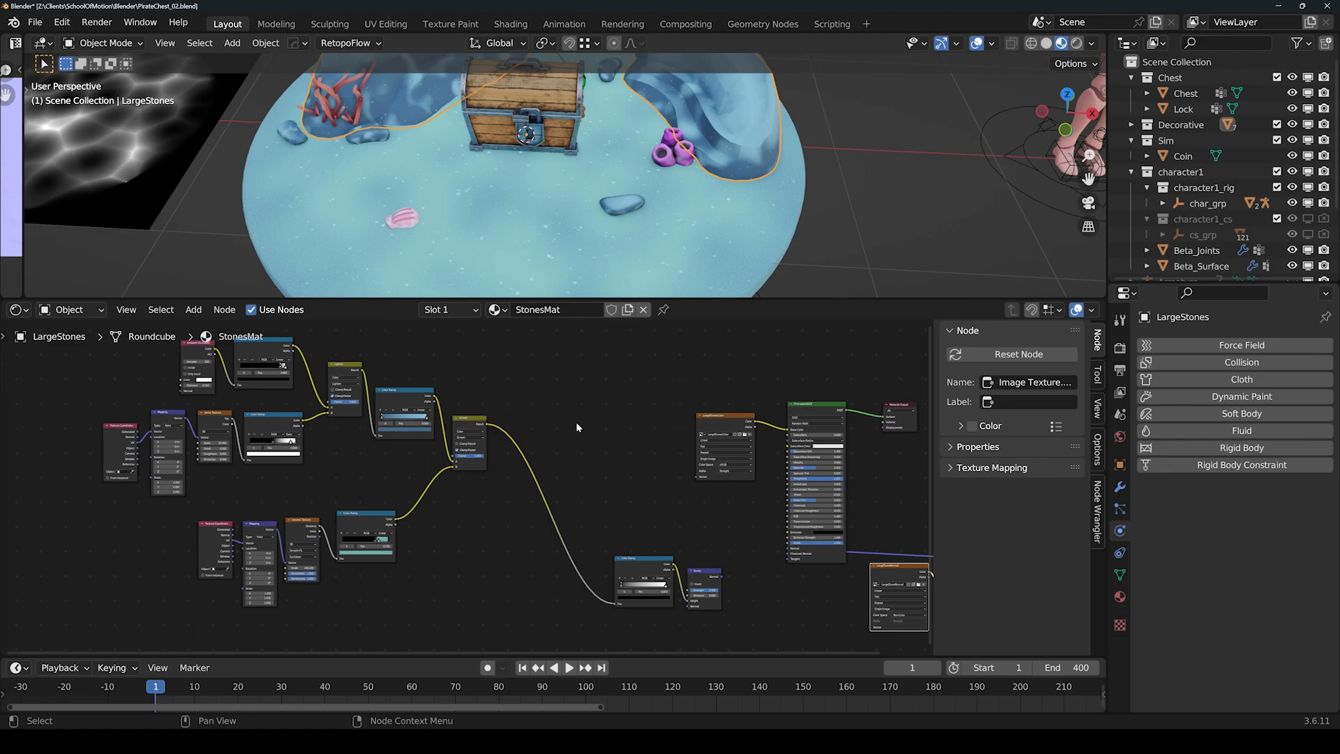
Select the LargeStonesColor image texture node and view it in a widened Image Editor.
middle_drag(588, 441, 375, 449)
click(520, 428)
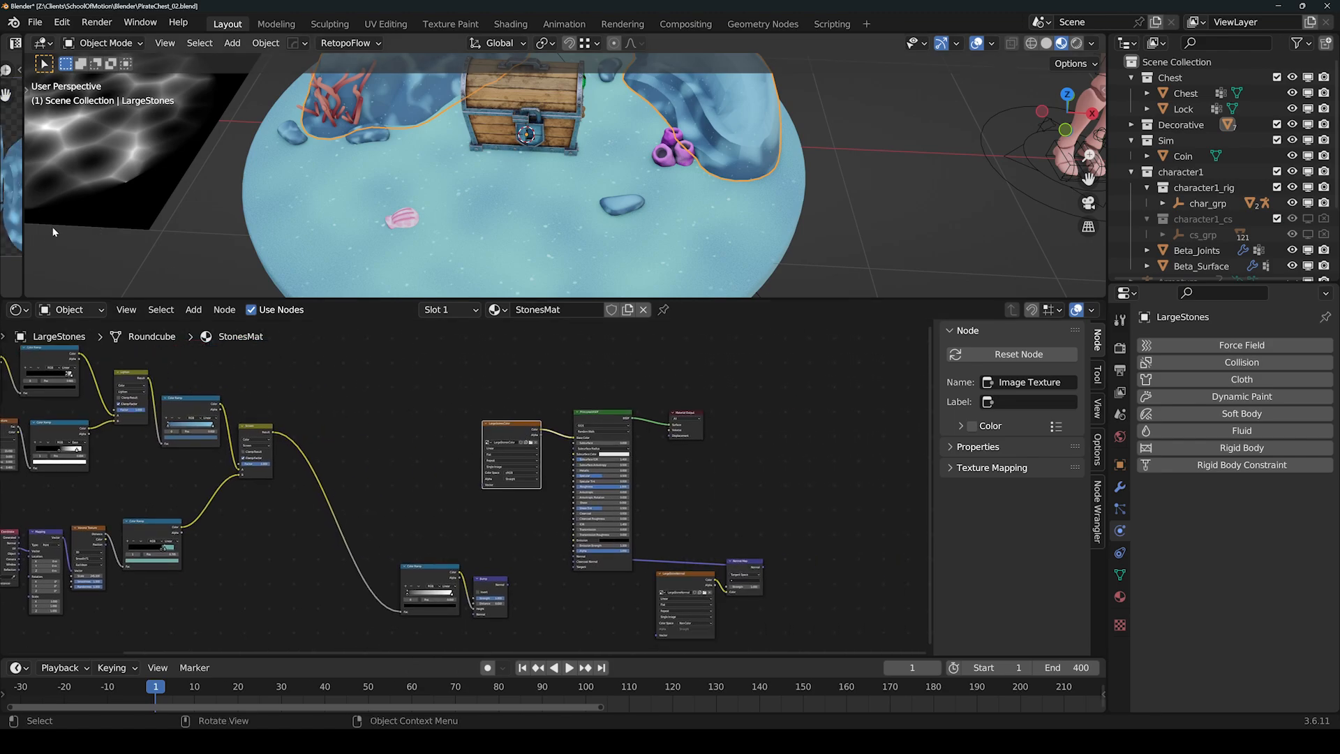
drag(24, 238, 320, 241)
Collapse the shader and image editors so the 3D scene fills the workspace.
drag(366, 300, 355, 576)
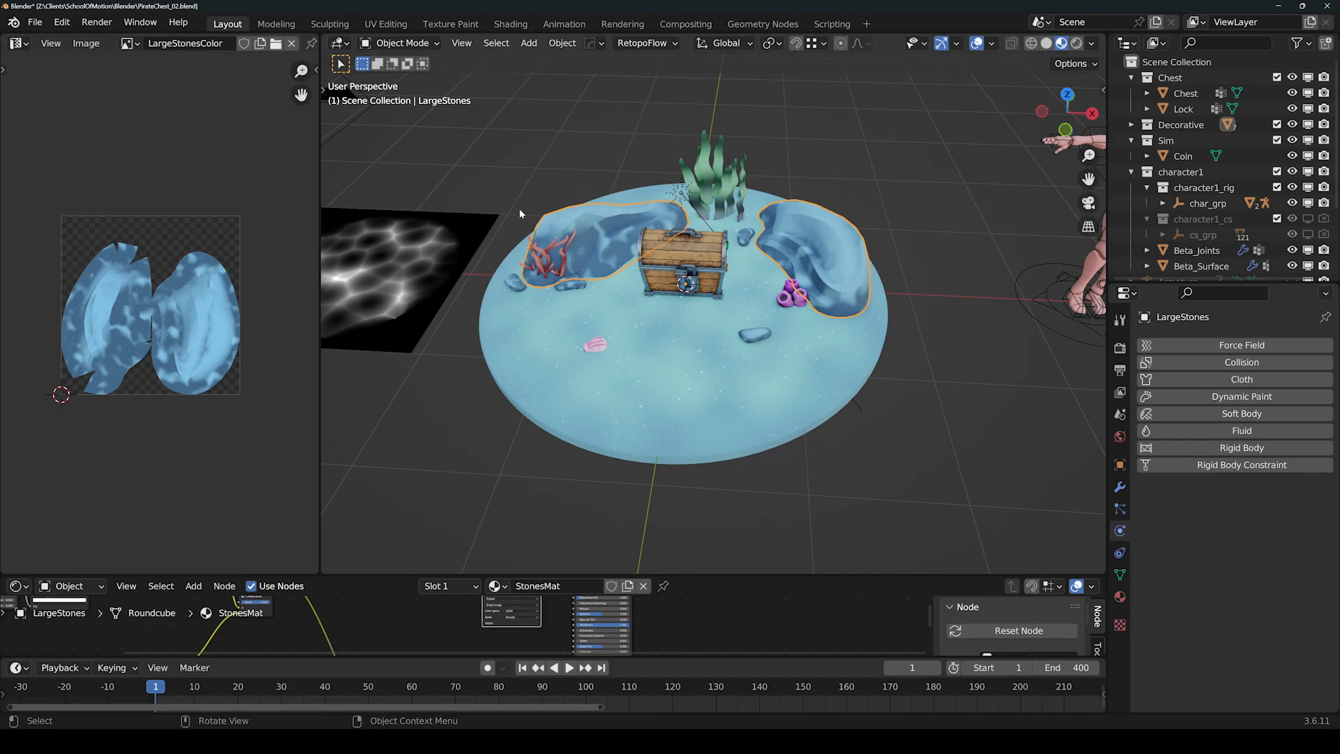
drag(317, 371, 23, 390)
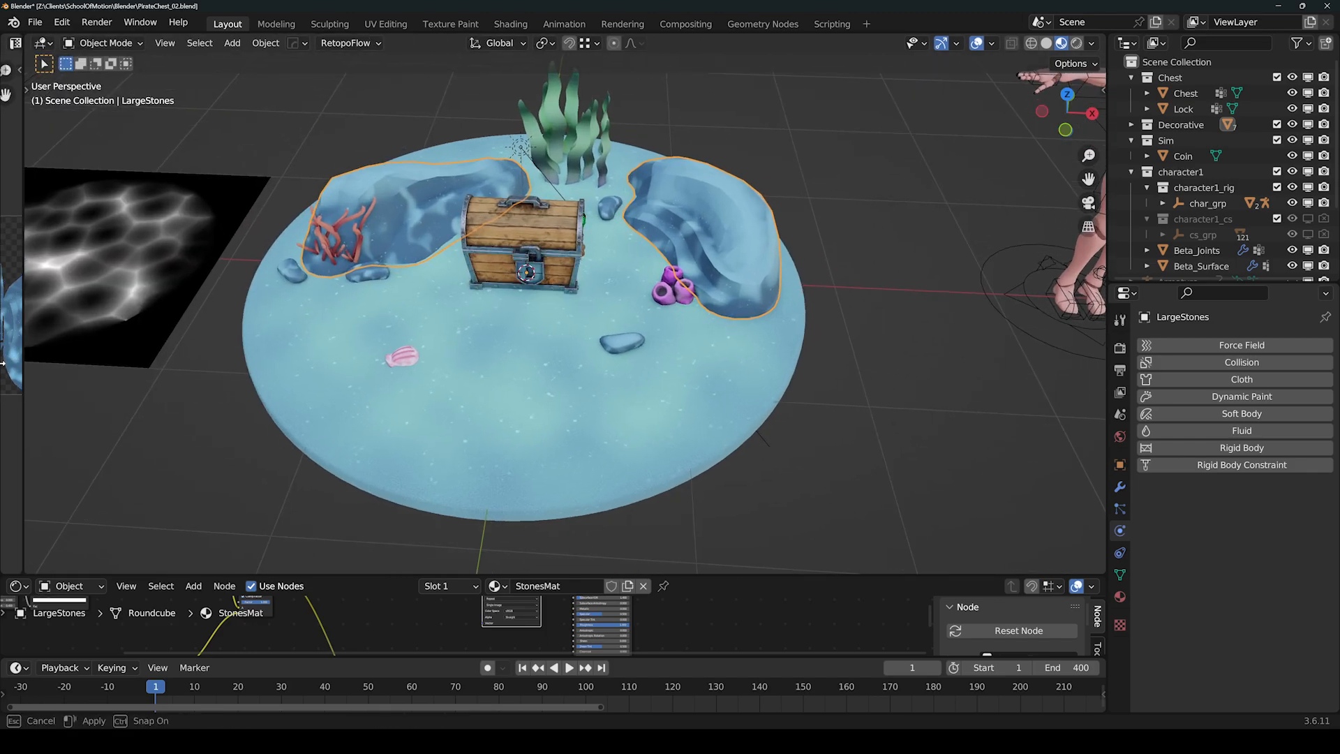
drag(393, 575, 394, 635)
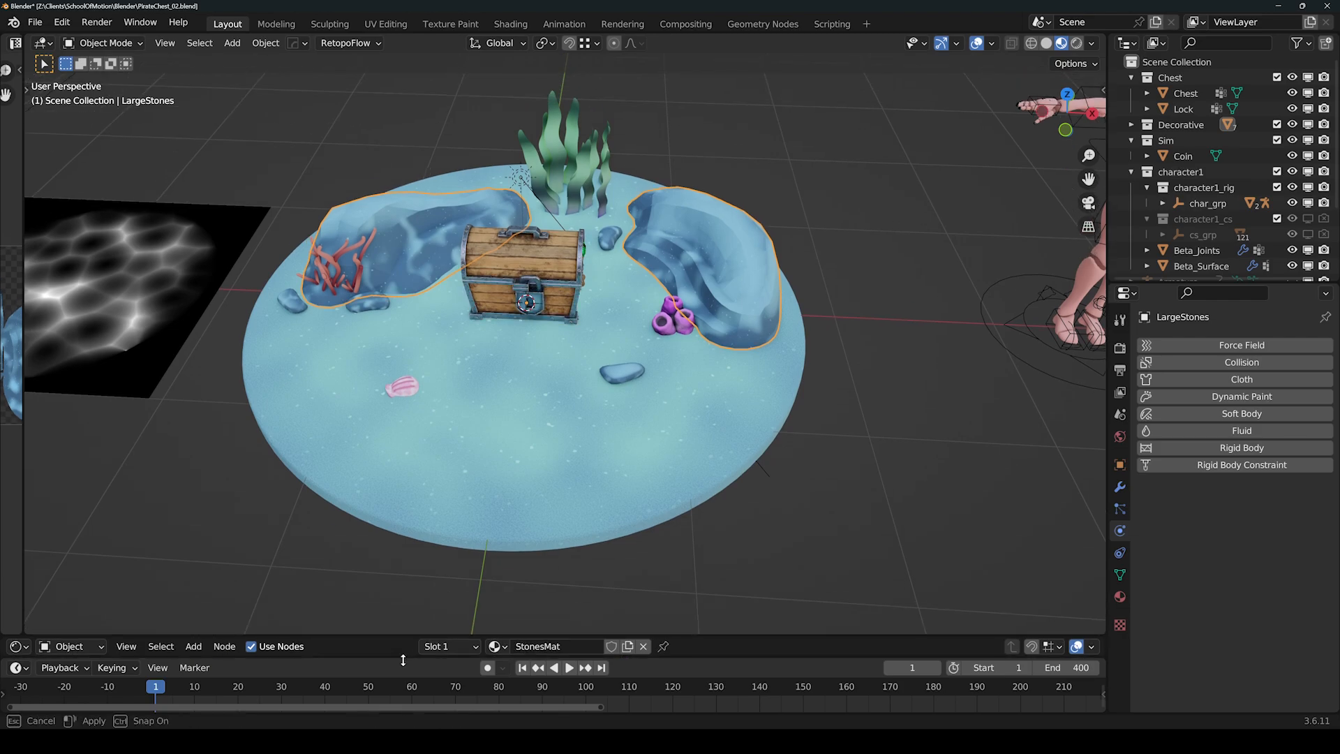
scroll(773, 392, down, 4)
click(536, 303)
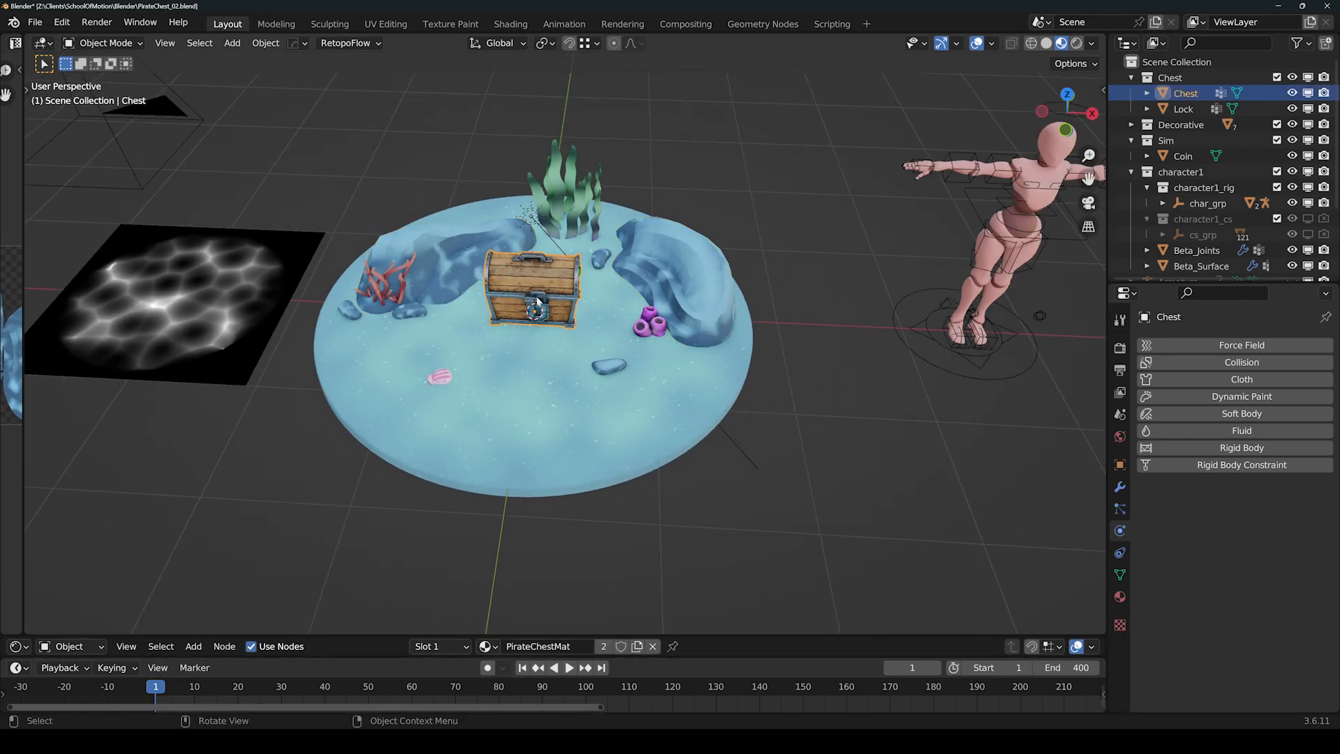
key(KP_Divide)
key(Tab)
middle_drag(558, 283, 510, 274)
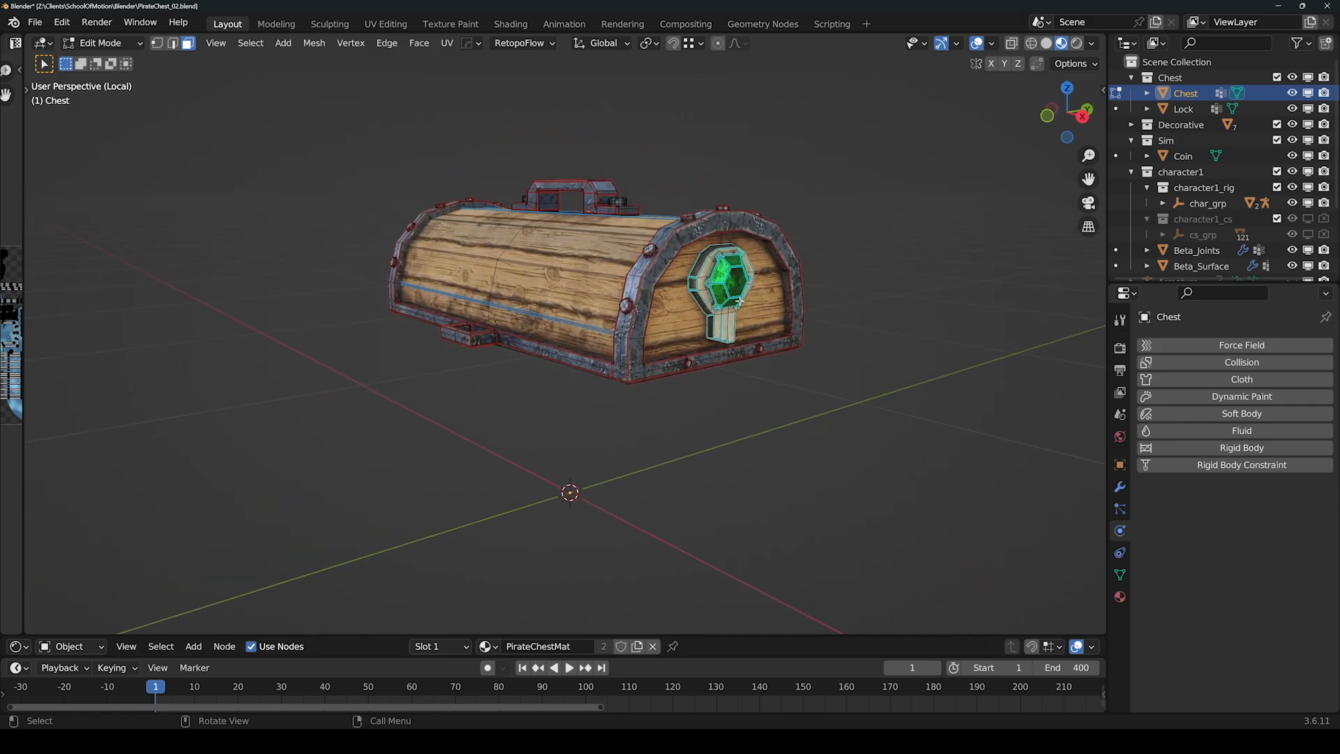
key(Tab)
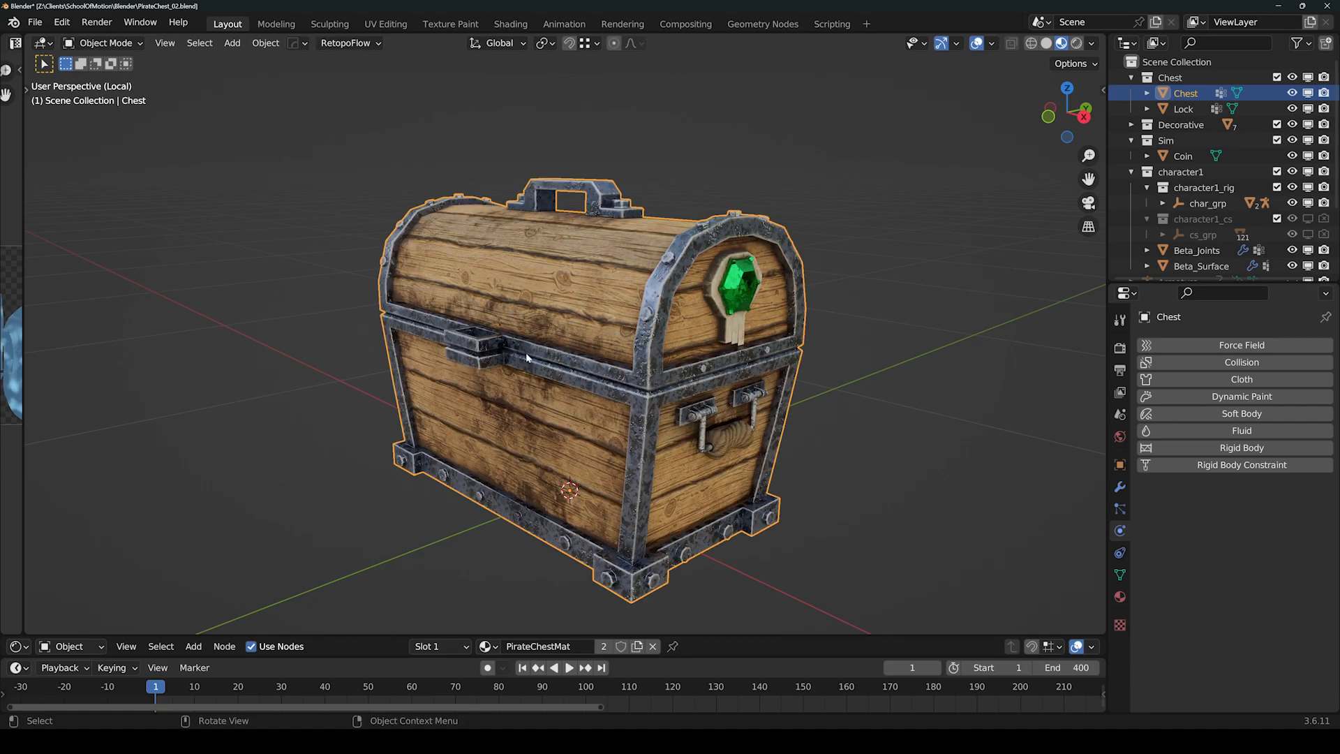
key(KP_Divide)
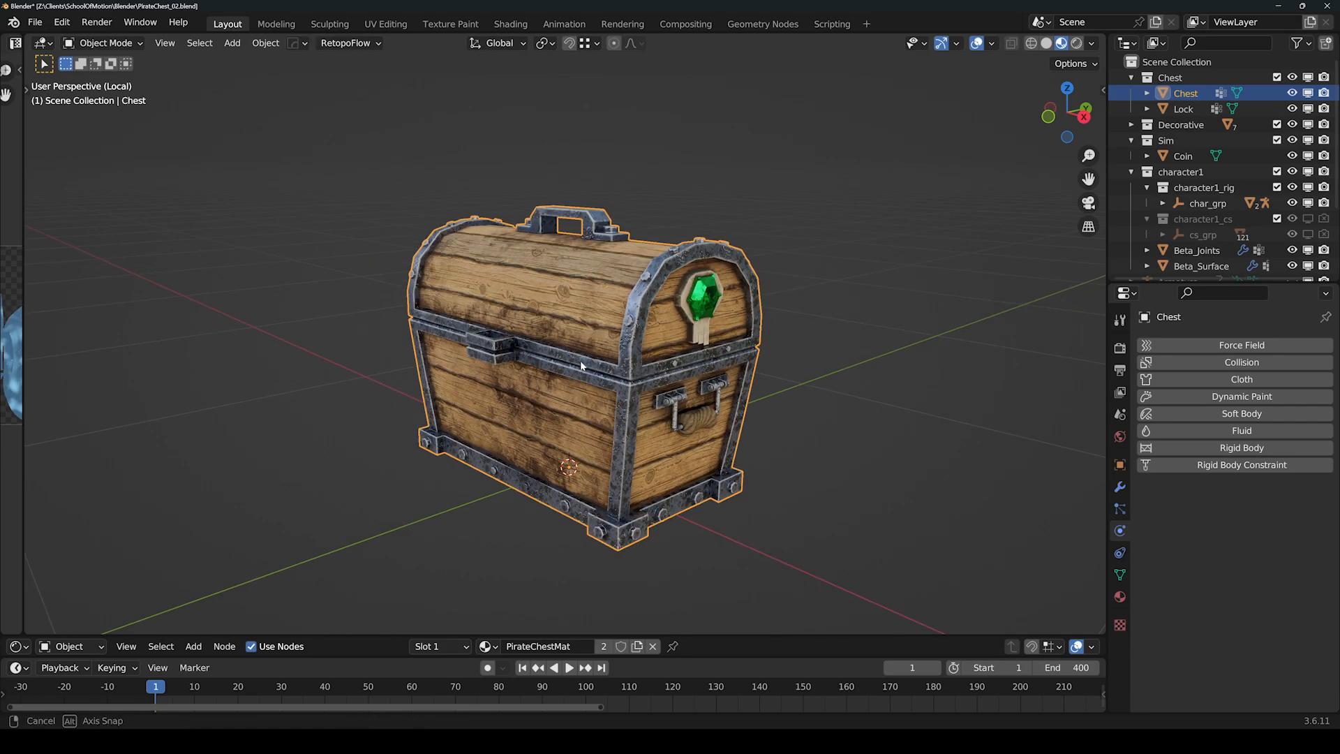
shift+middle_drag(893, 220, 640, 297)
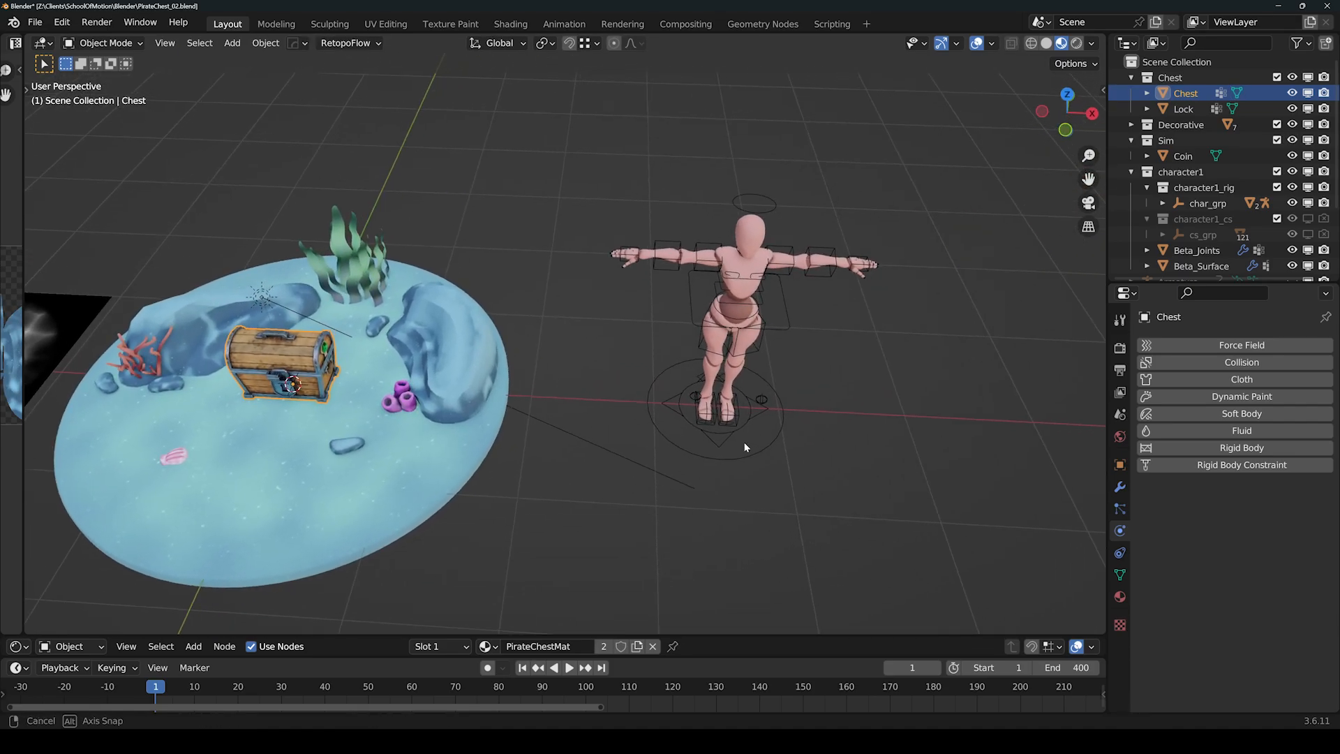
middle_drag(744, 442, 622, 367)
Select the character's rig, enter armature Edit Mode, and switch to wireframe X-ray.
scroll(613, 312, up, 2)
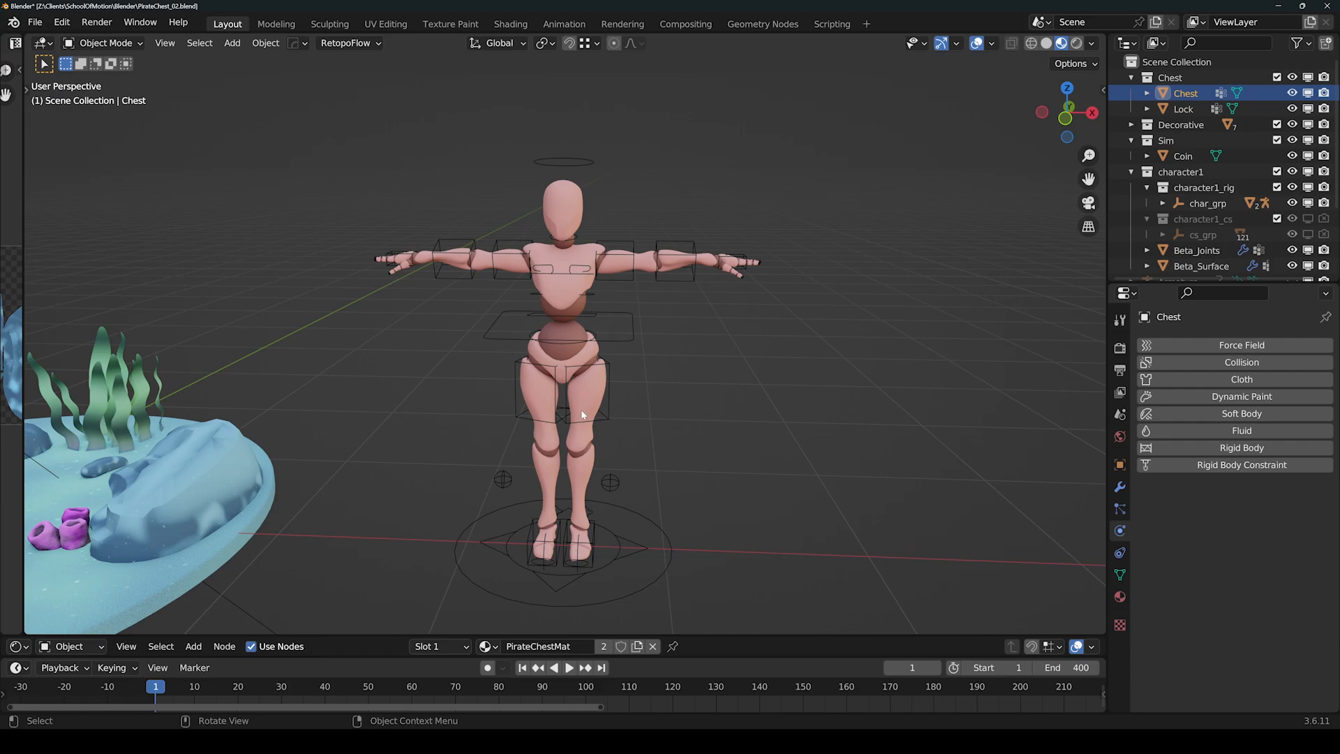
click(780, 364)
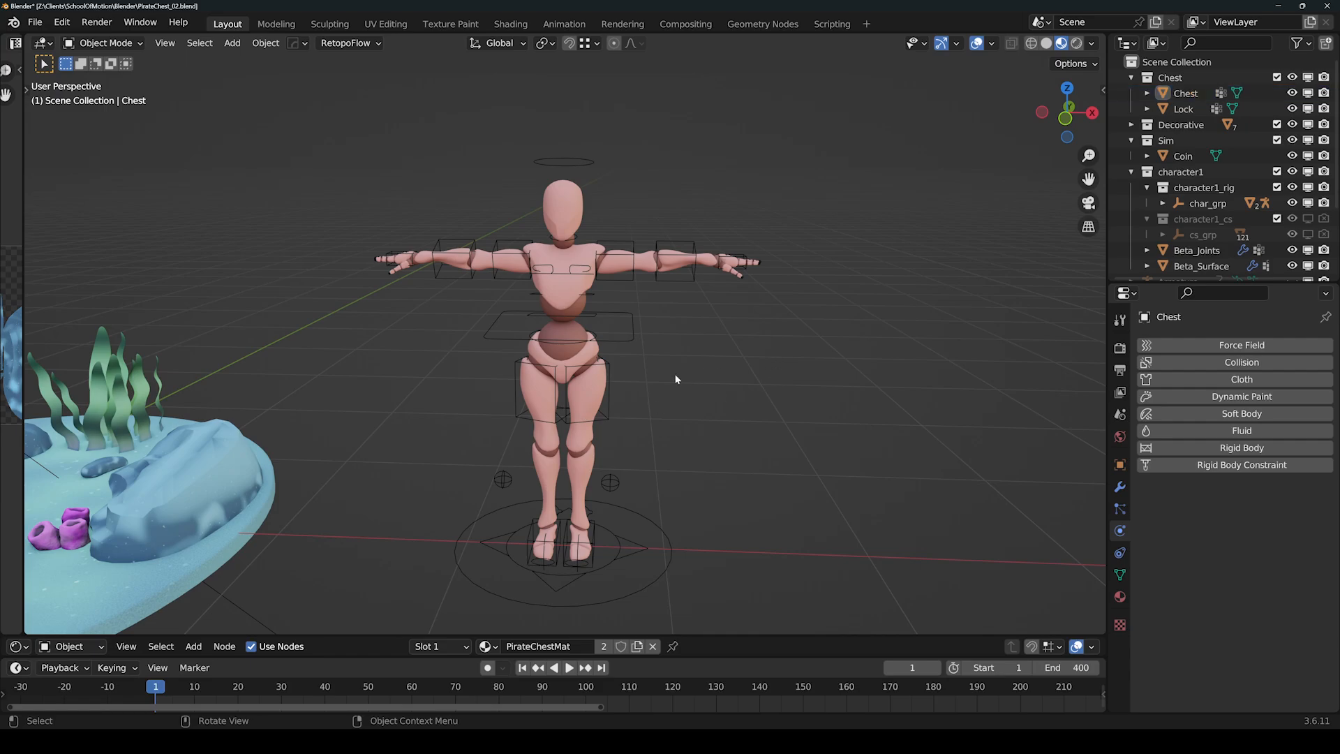
shift+middle_drag(681, 524, 670, 495)
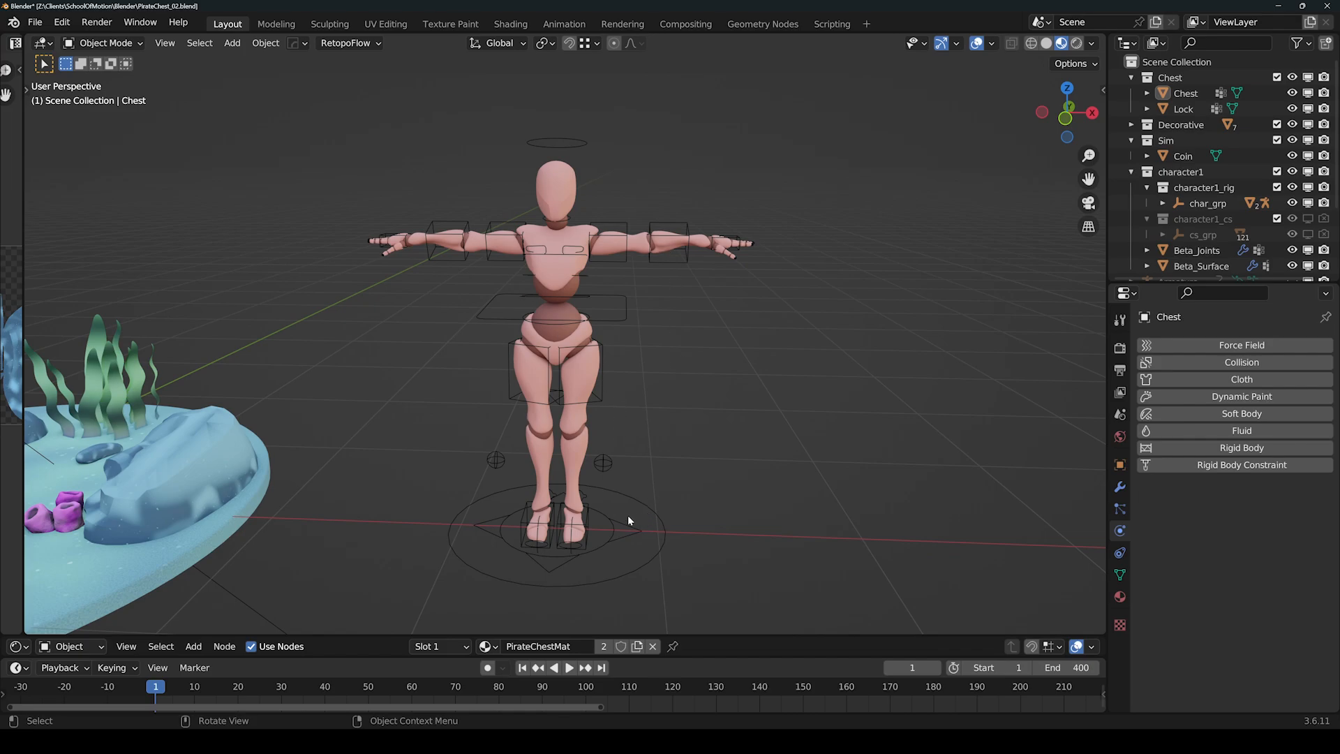
click(639, 501)
key(Tab)
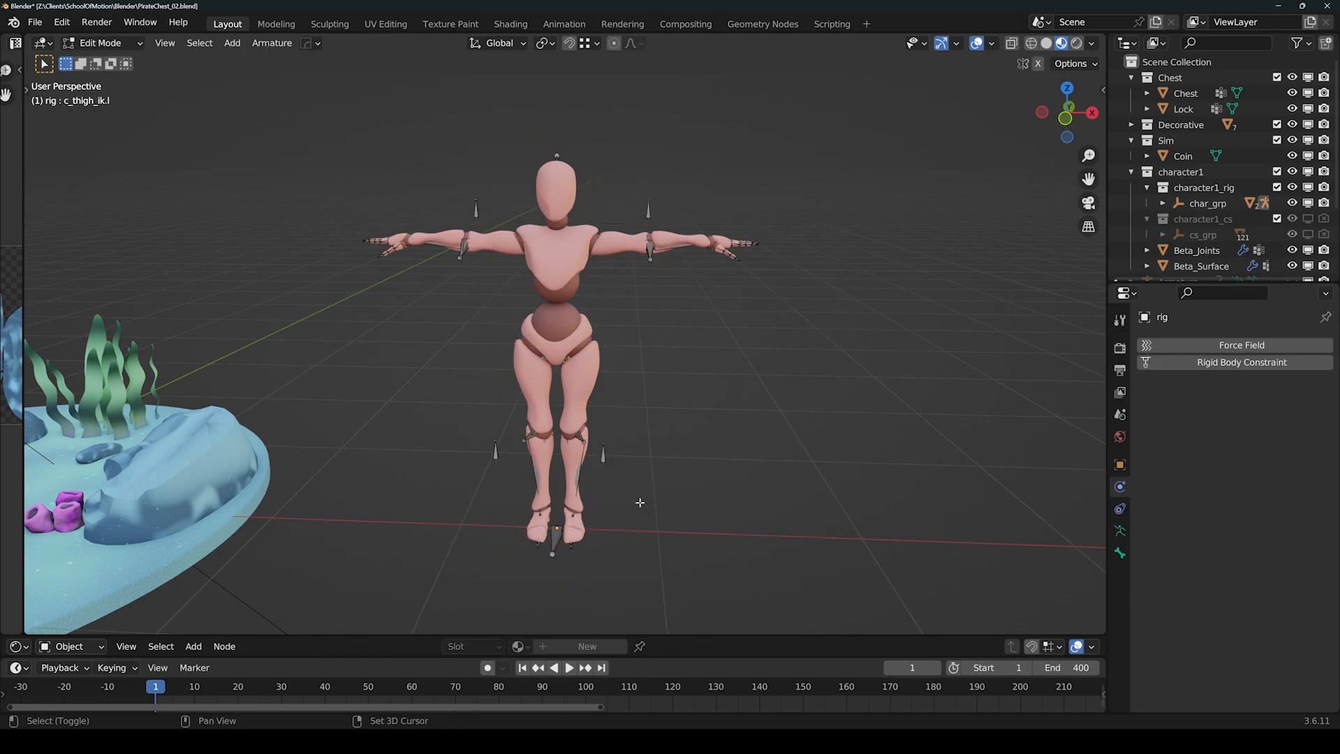
key(shift+z)
Deselect the thigh bone, orbit around the character, and bring up the interaction mode pie.
scroll(639, 381, up, 2)
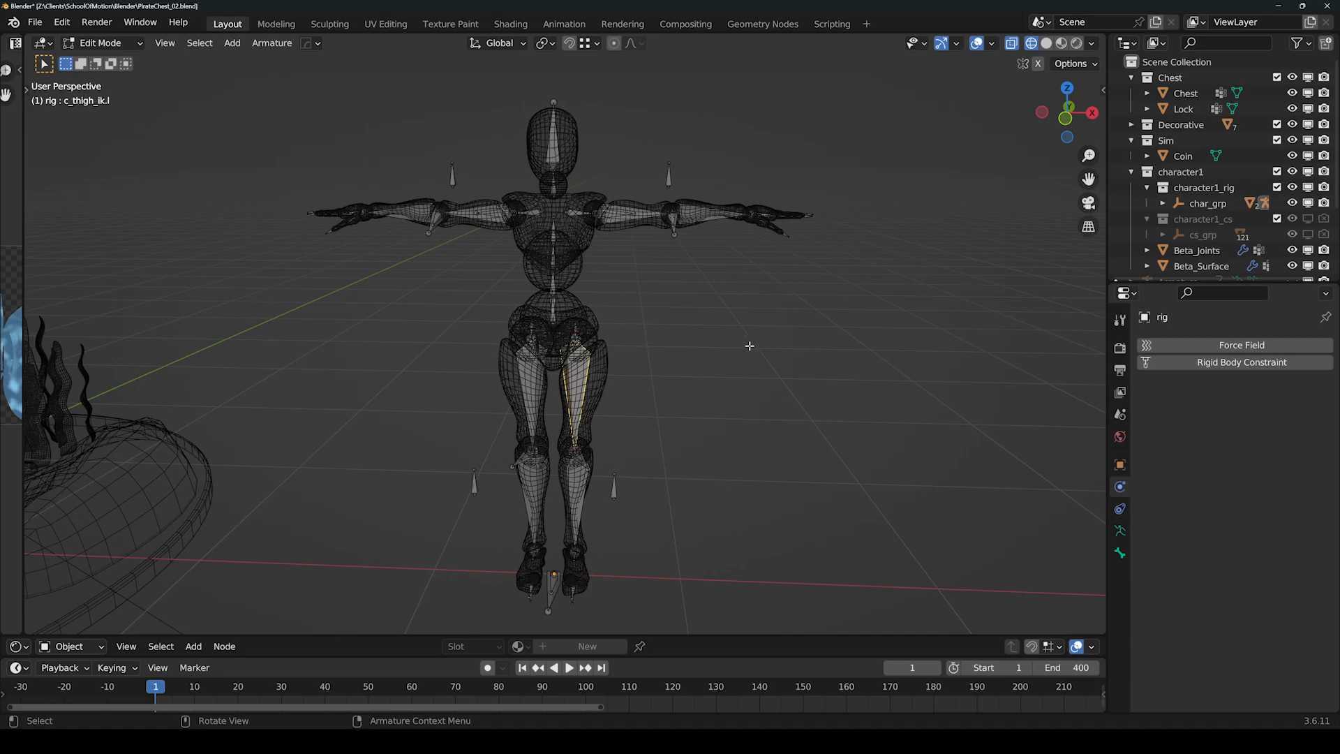
middle_drag(681, 295, 656, 279)
click(773, 339)
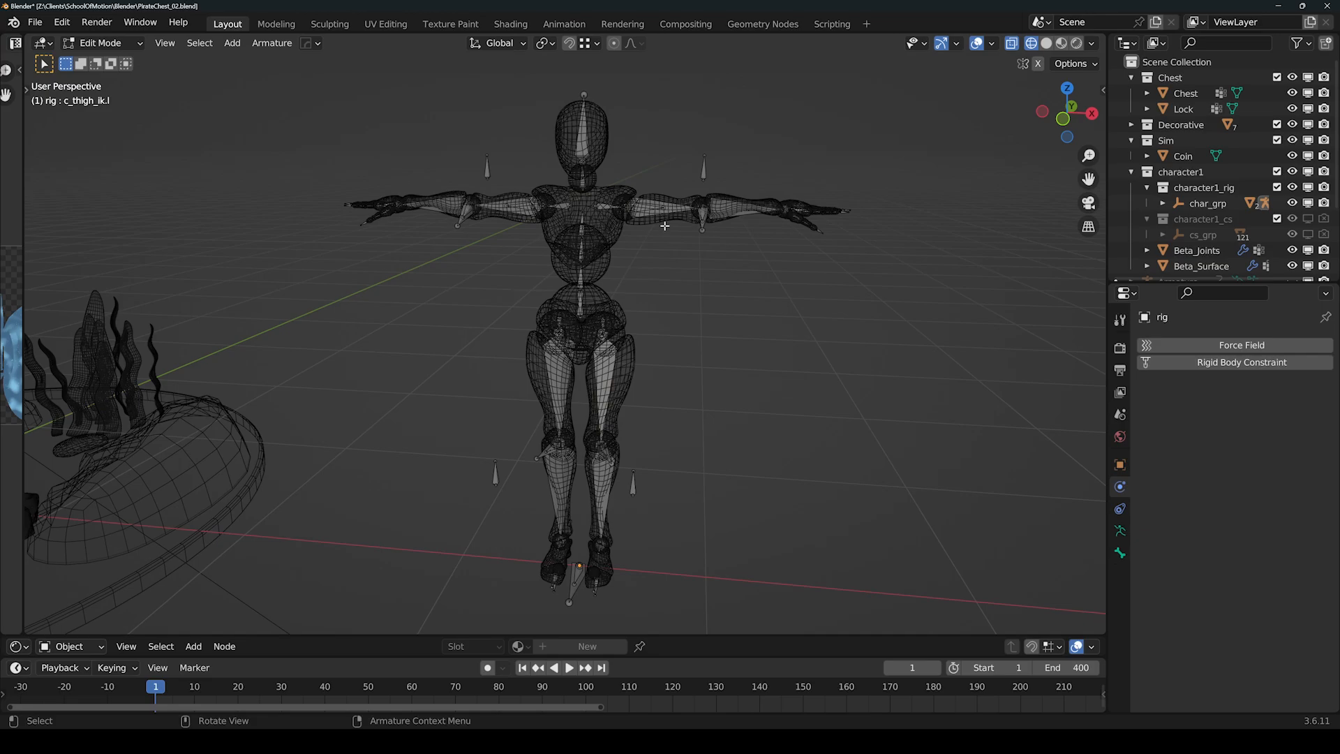
middle_drag(721, 323, 711, 334)
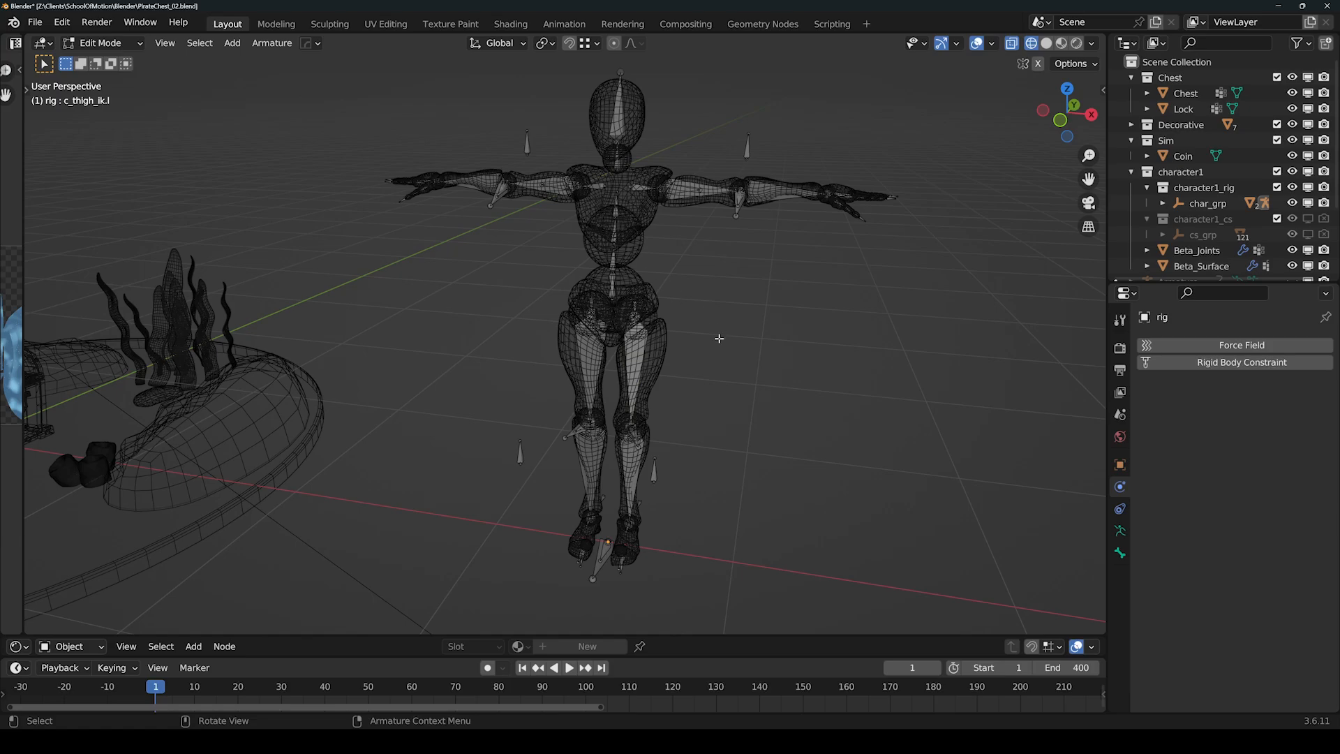
middle_drag(658, 243, 679, 262)
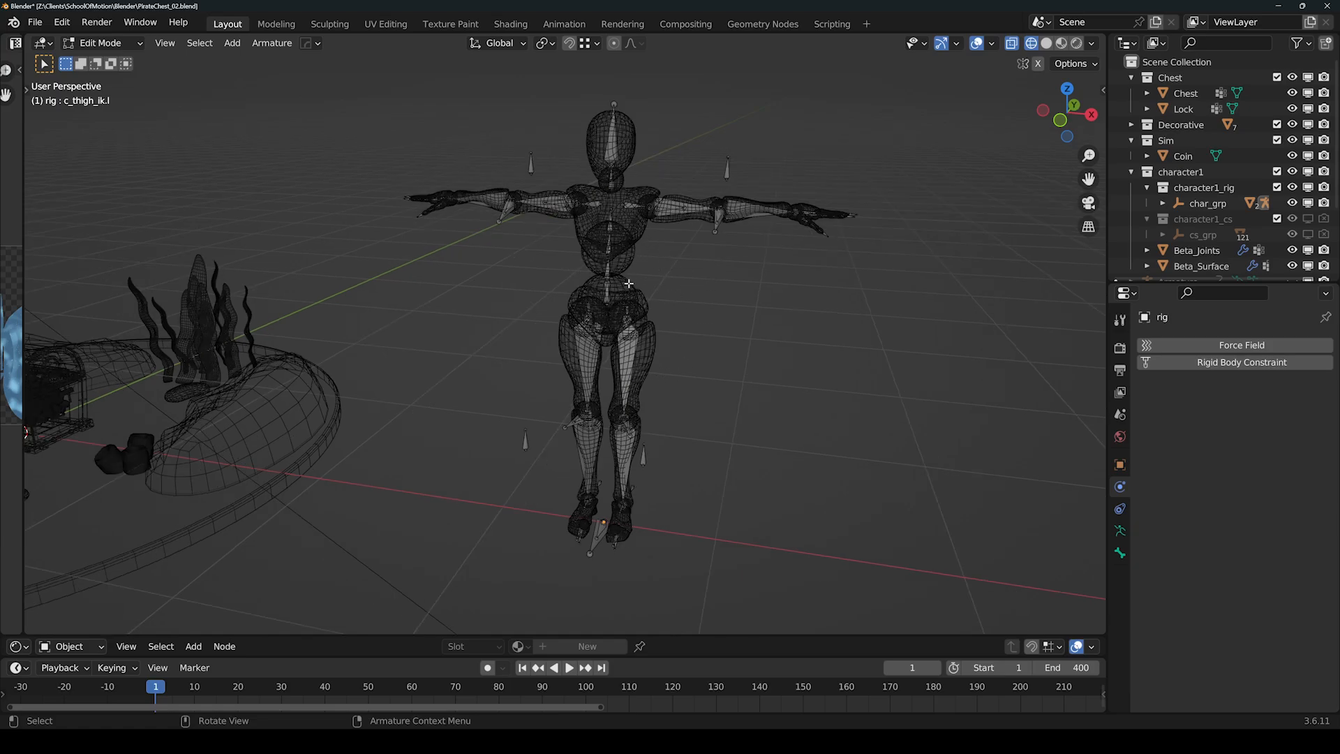
middle_drag(714, 308, 690, 298)
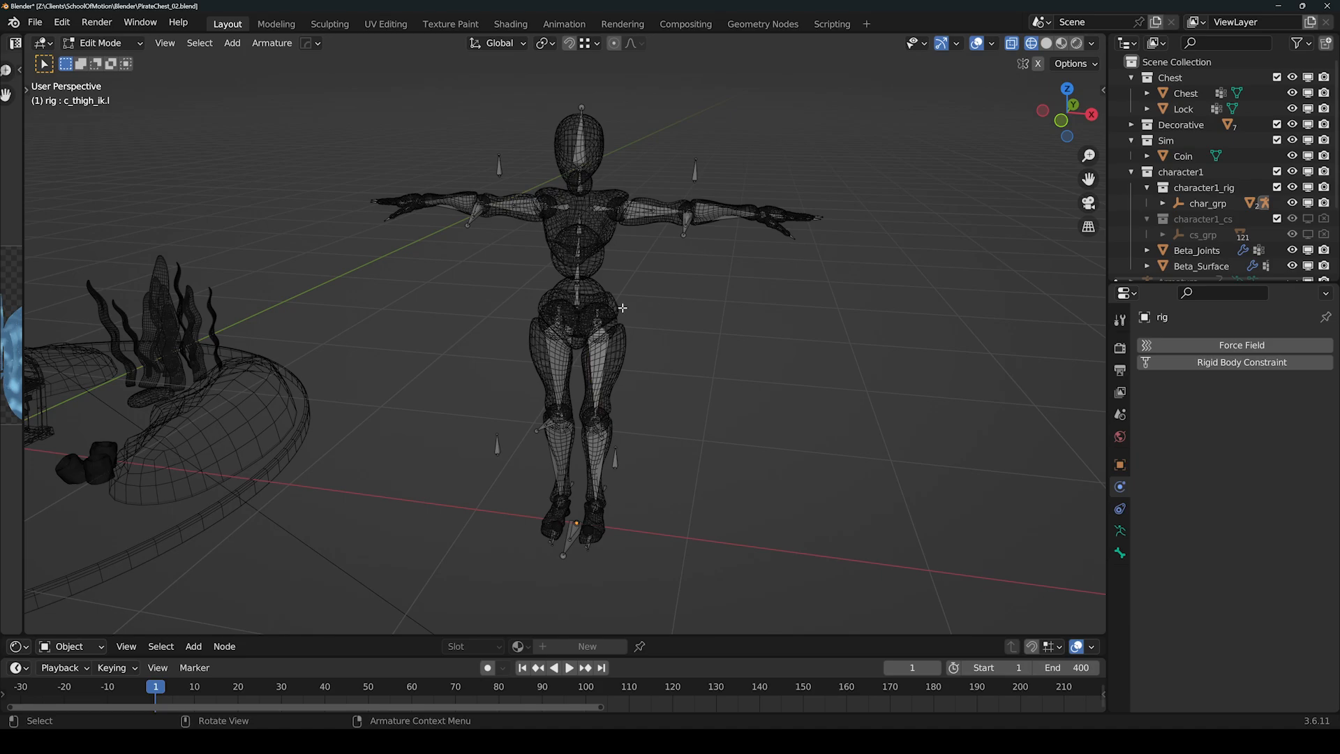
key(ctrl+Tab)
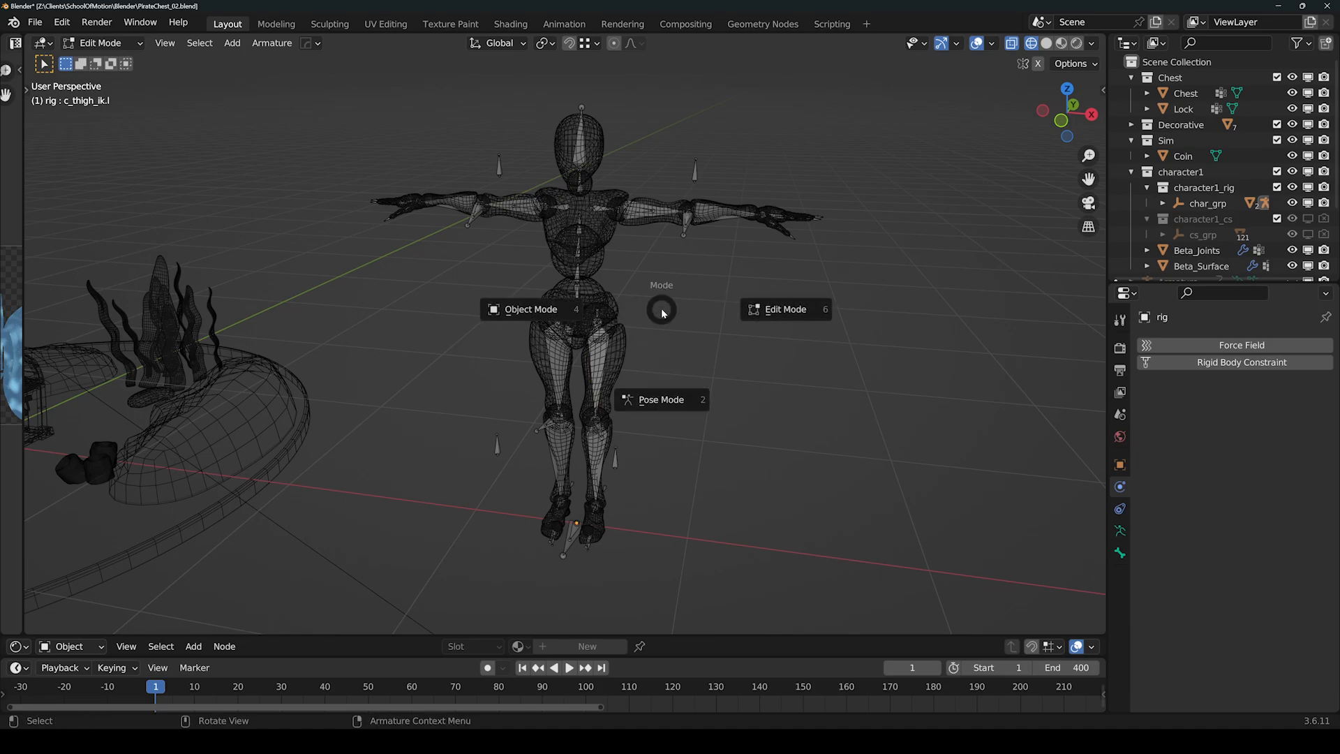
Switch the rig to Pose Mode with material preview shading, viewed front-on.
click(667, 408)
key(shift+z)
mouse_move(697, 311)
middle_down()
mouse_move(625, 275)
mouse_move(684, 296)
middle_up()
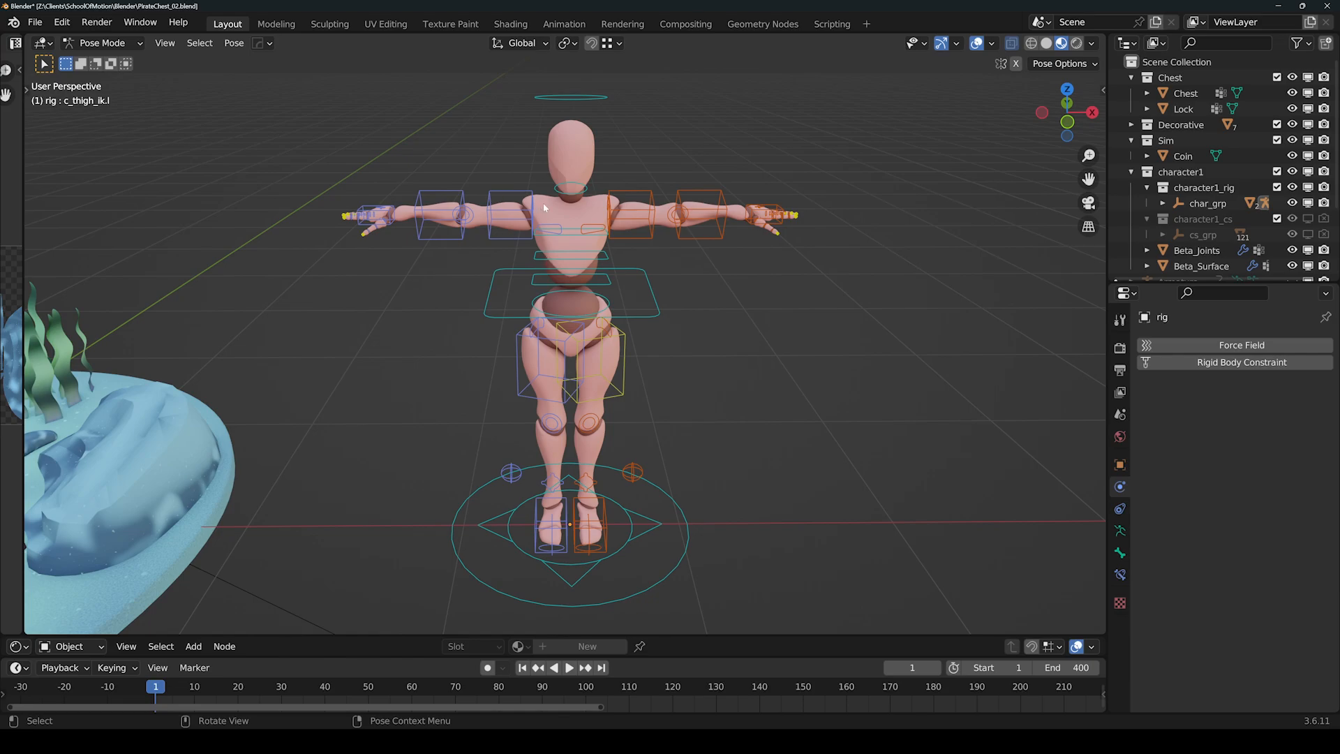
Select the c_head.x control, try rotating the head, and cancel to keep it upright.
click(560, 98)
middle_drag(586, 258, 589, 193)
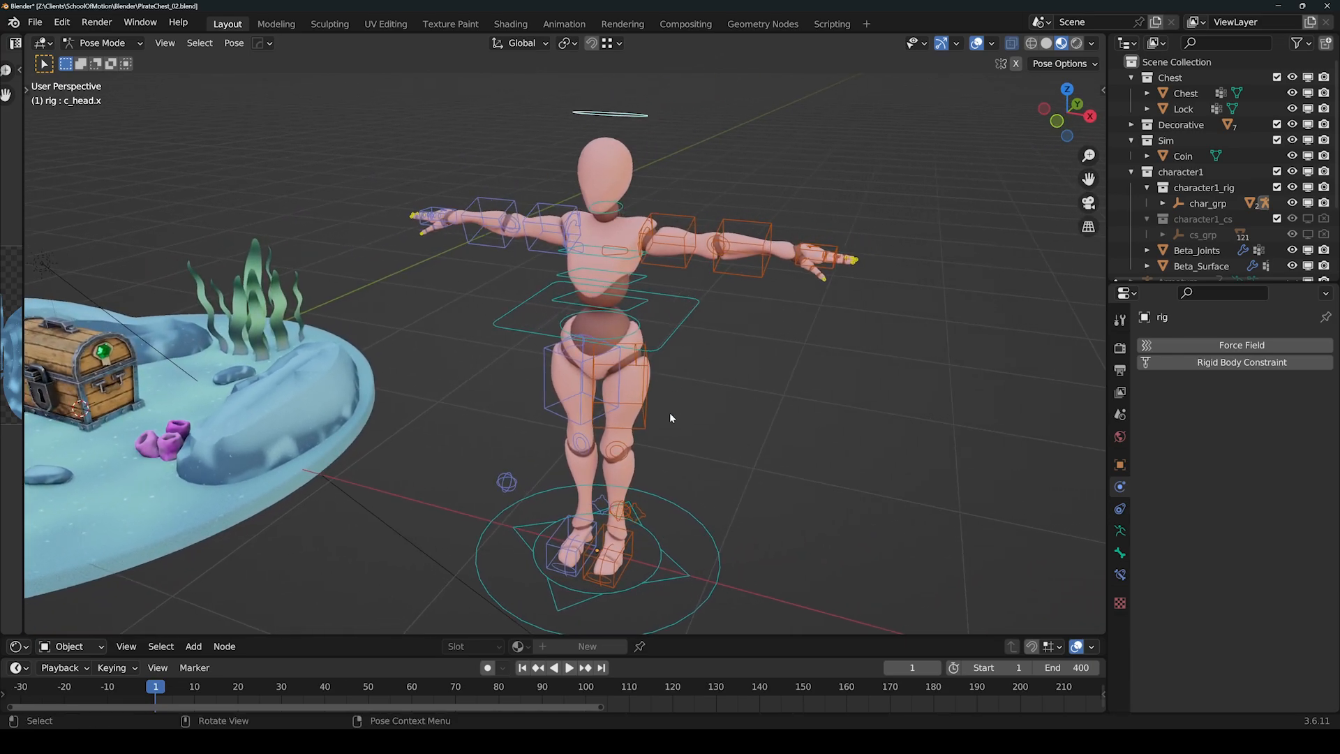
middle_drag(678, 200, 675, 195)
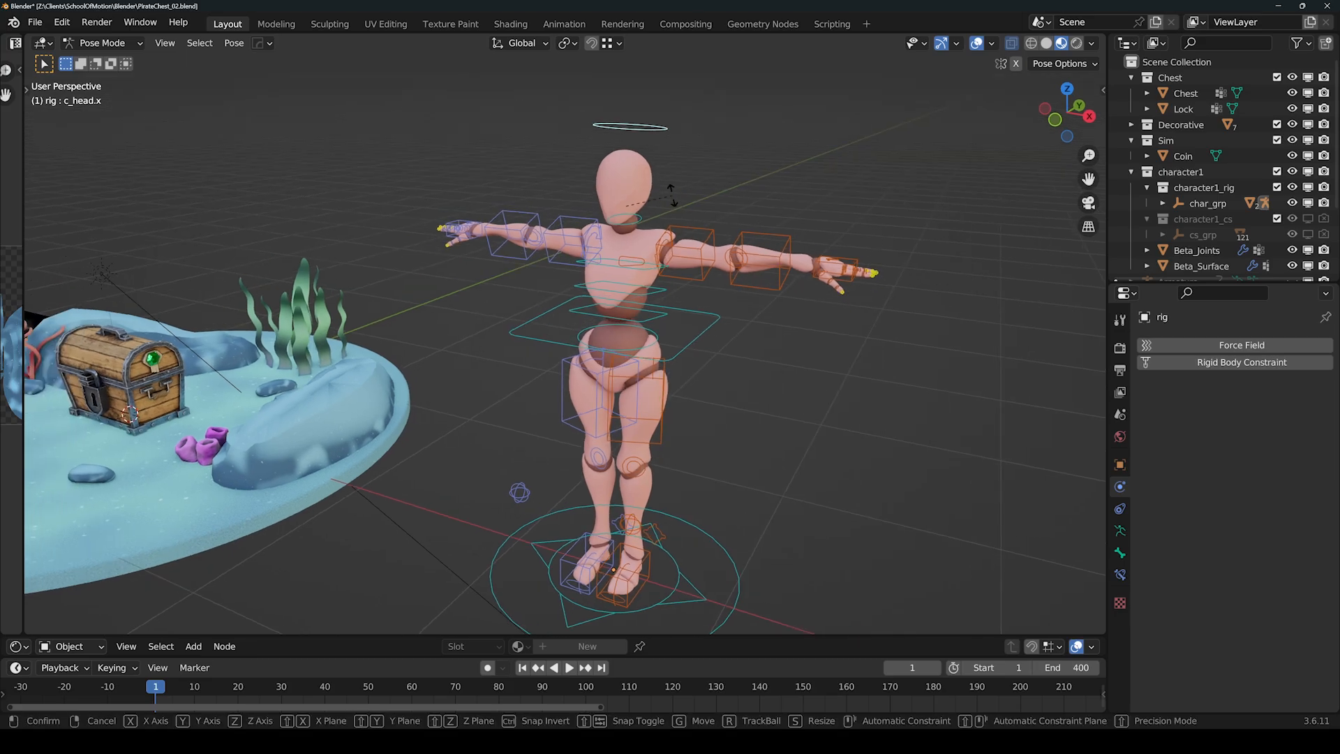
key(r)
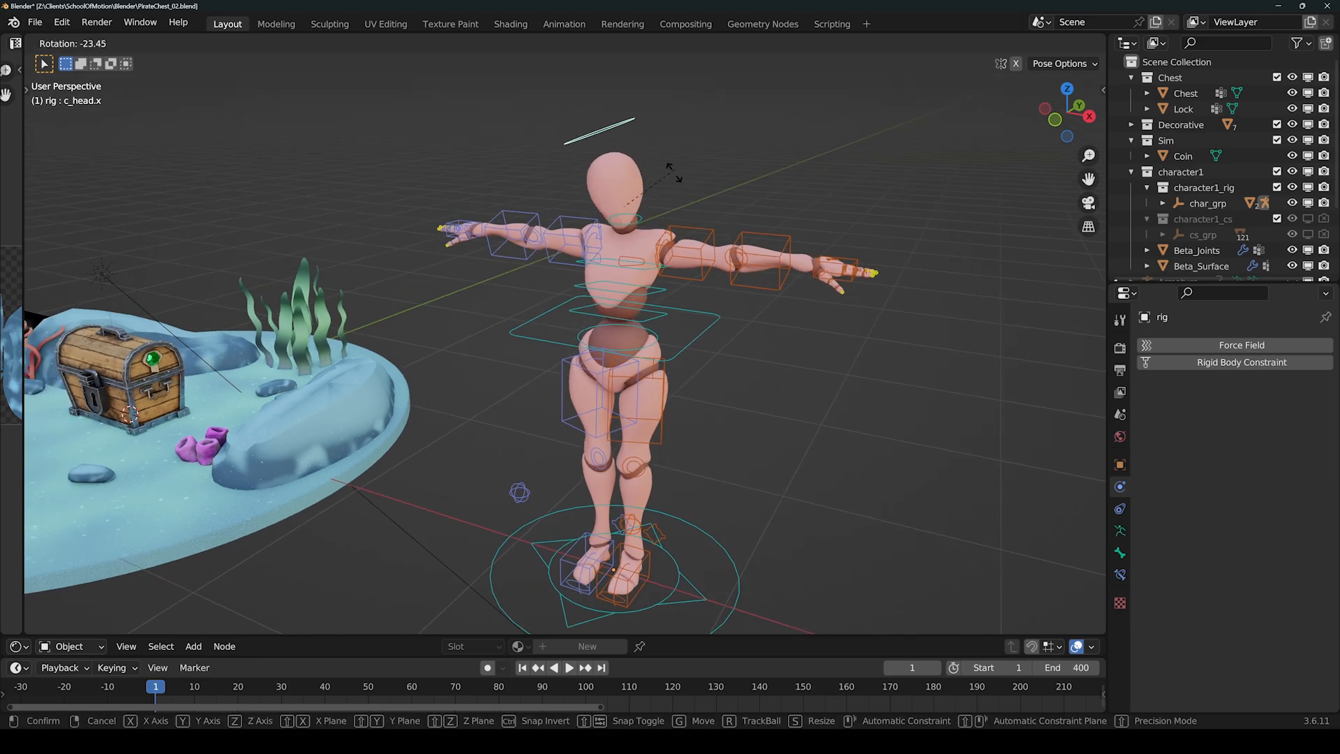
click(659, 166)
middle_drag(694, 353, 635, 341)
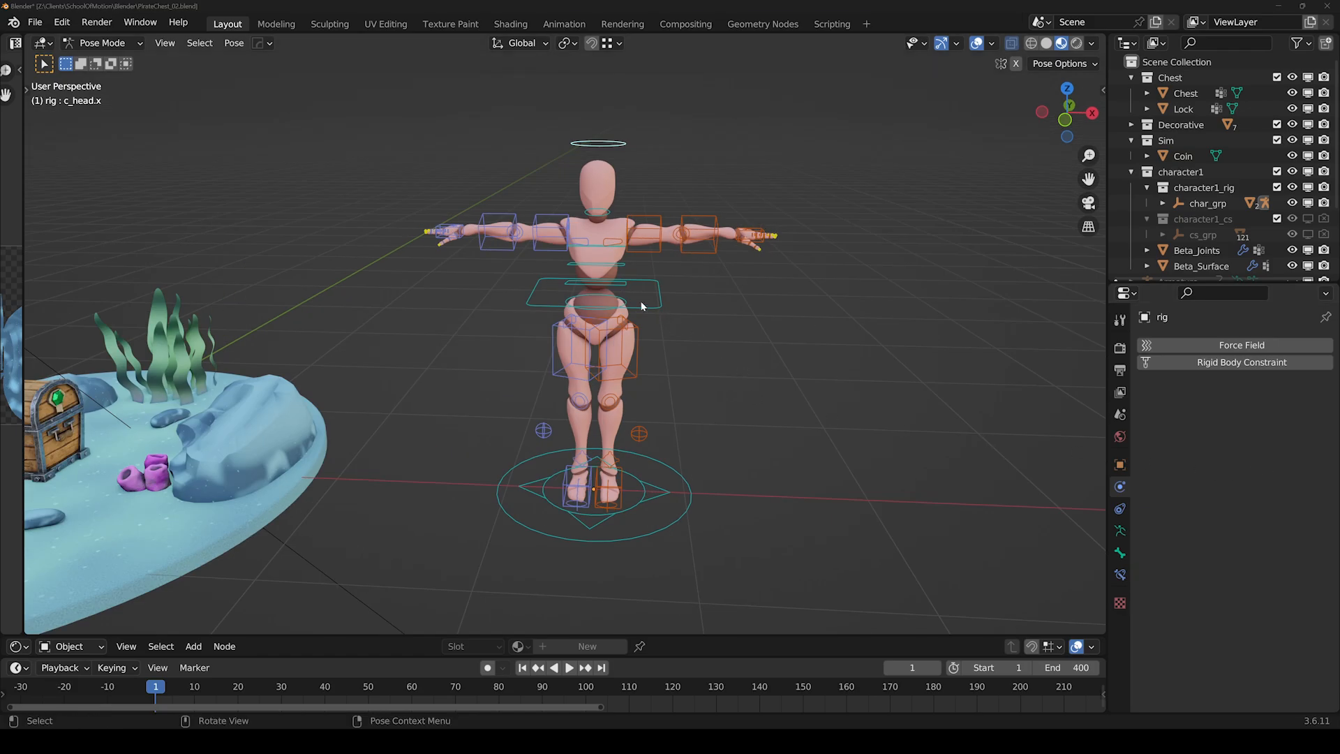
middle_drag(641, 302, 647, 303)
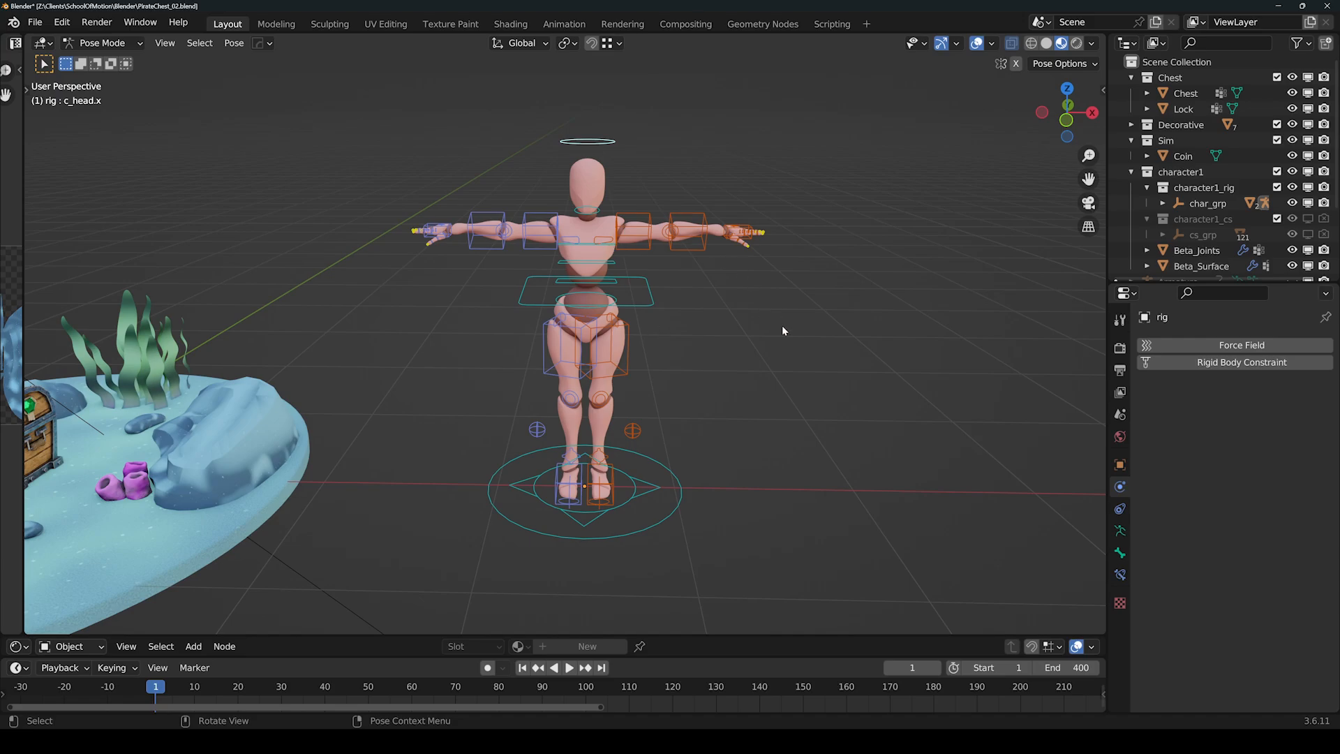
middle_drag(780, 324, 763, 316)
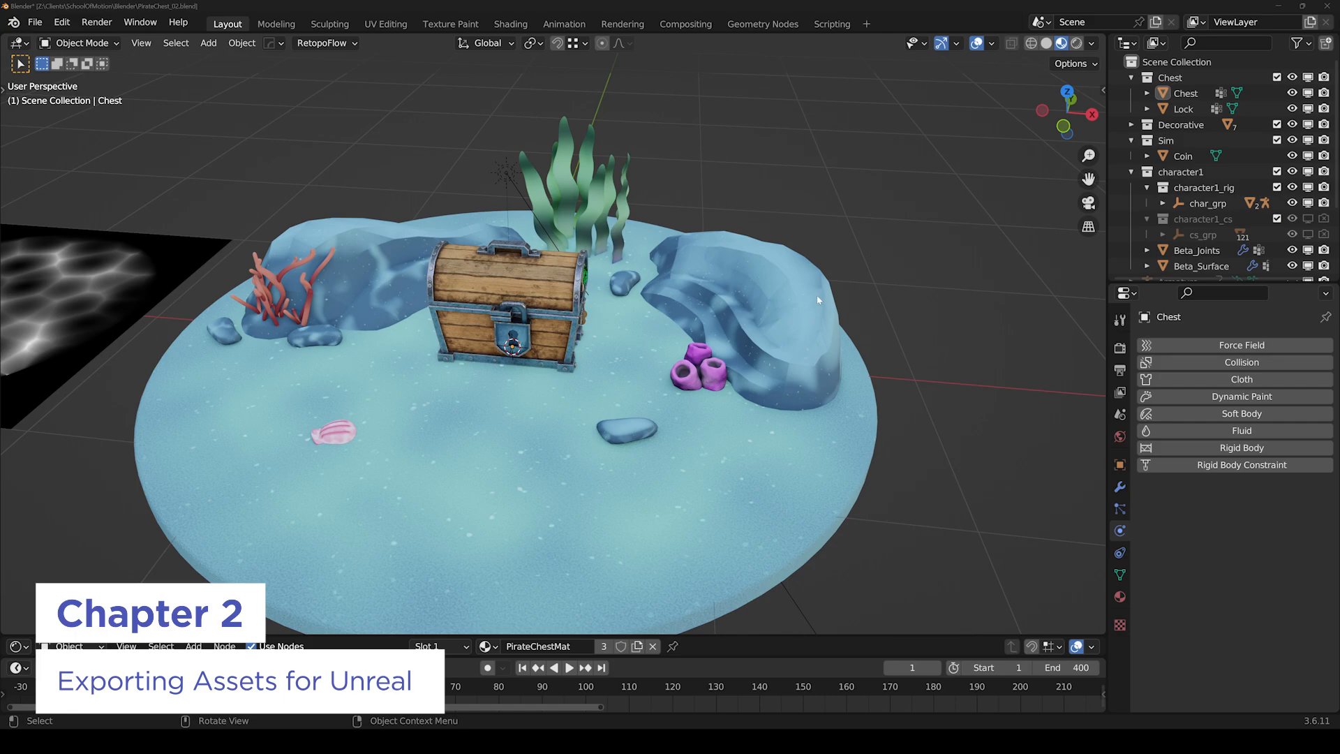
Select the treasure chest and show its Unreal Engine Object Properties in the sidebar.
click(586, 289)
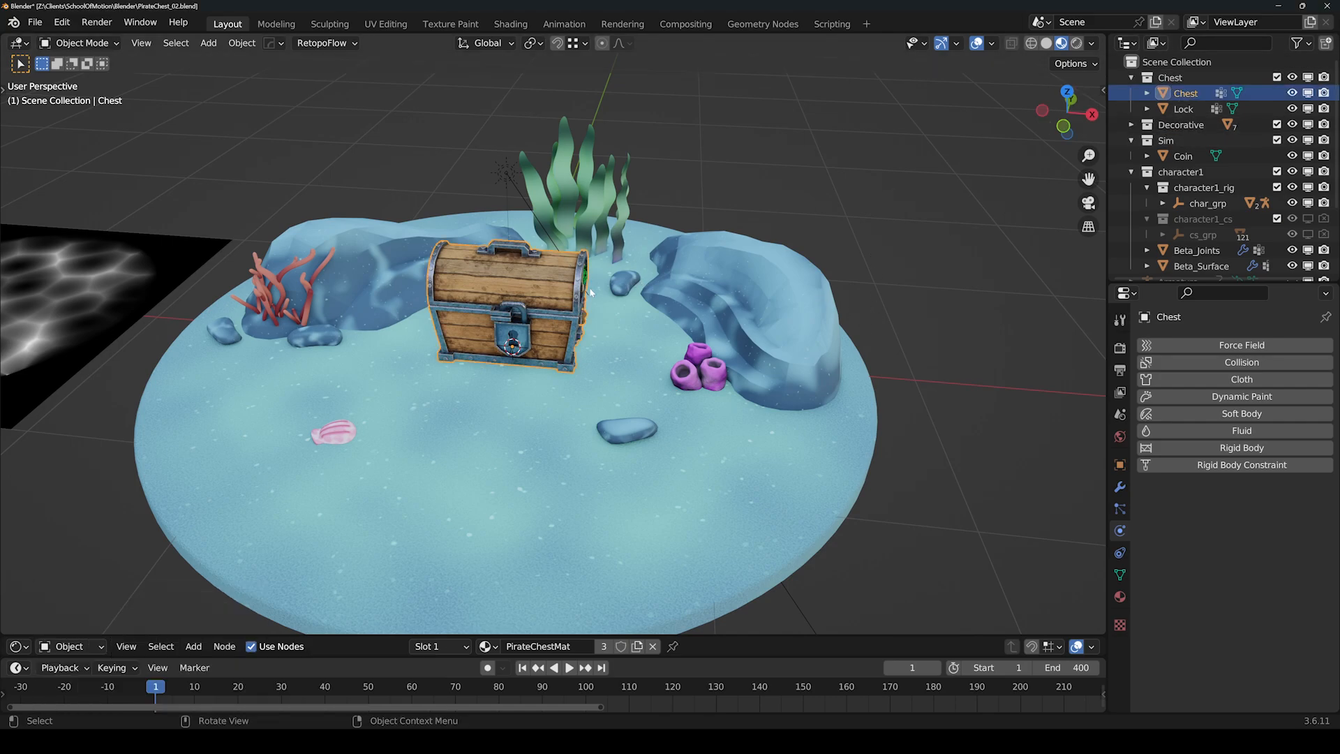
key(n)
scroll(880, 335, up, 4)
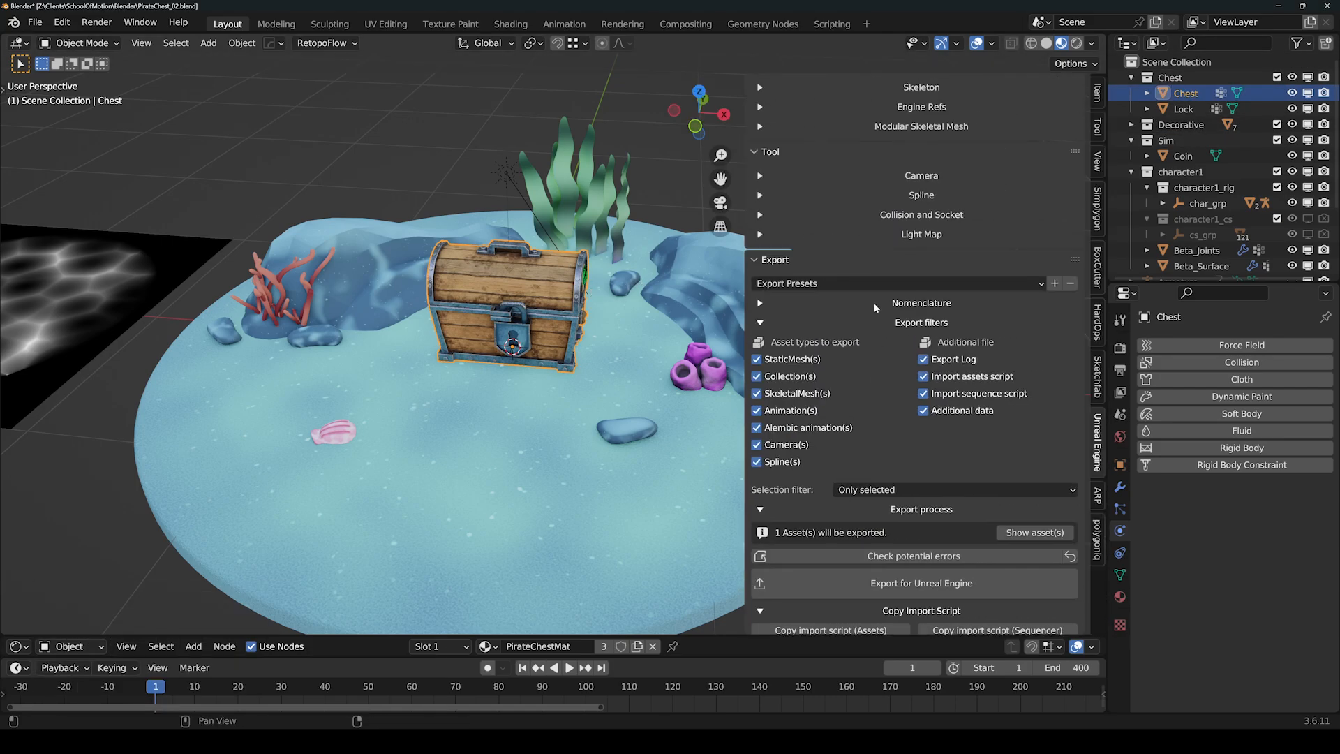
scroll(877, 302, up, 15)
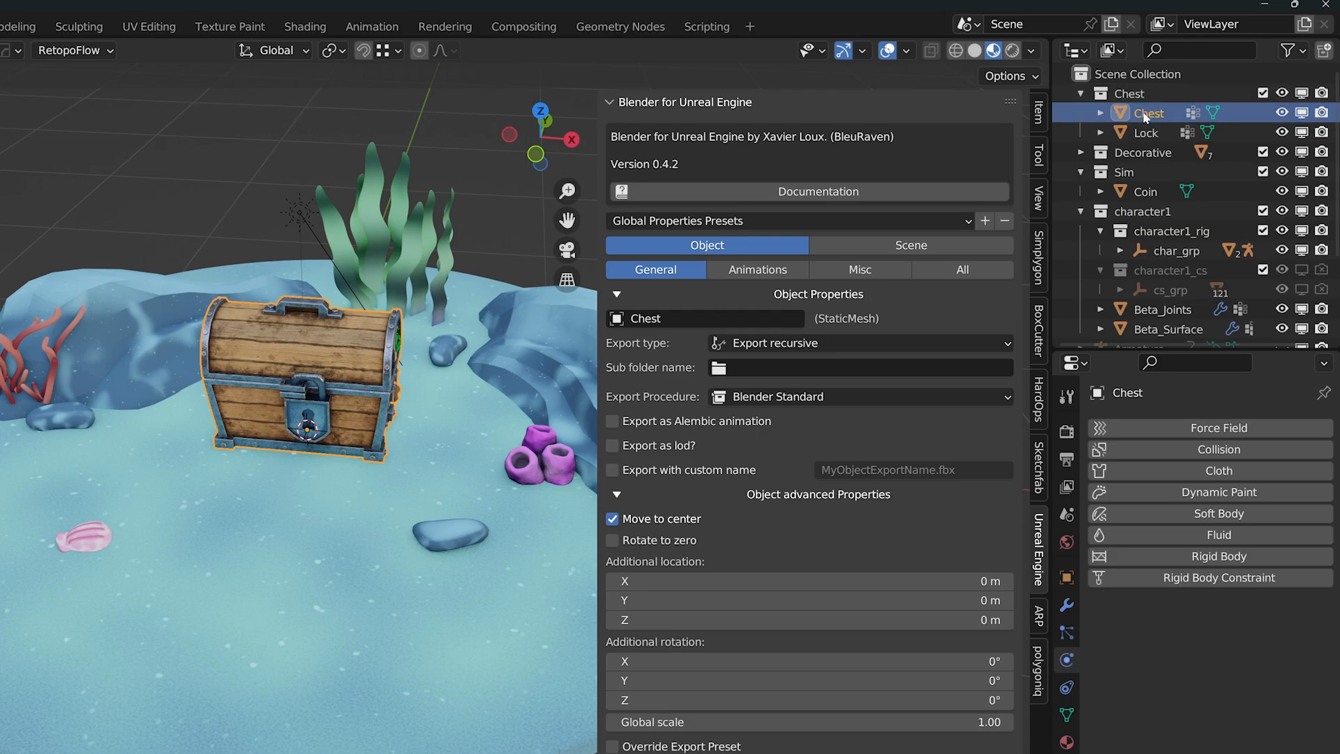
scroll(765, 427, down, 1)
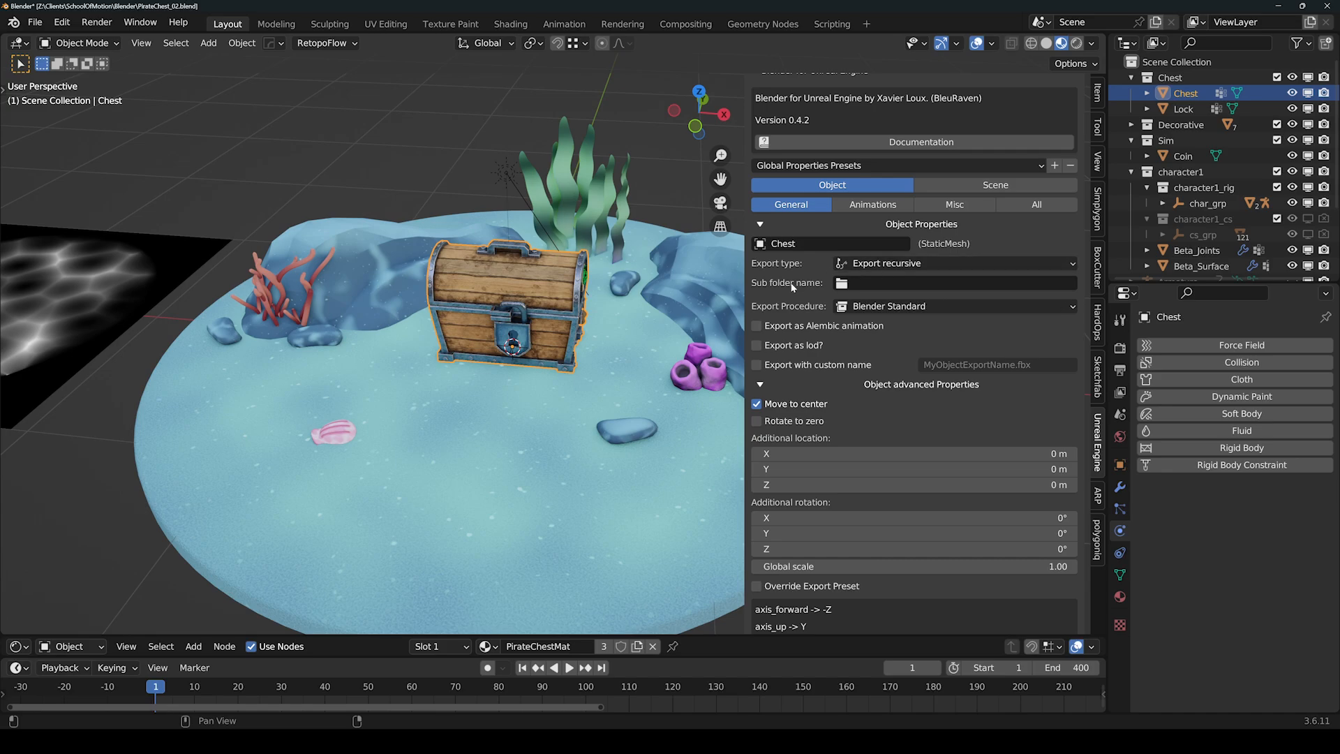
scroll(859, 359, down, 2)
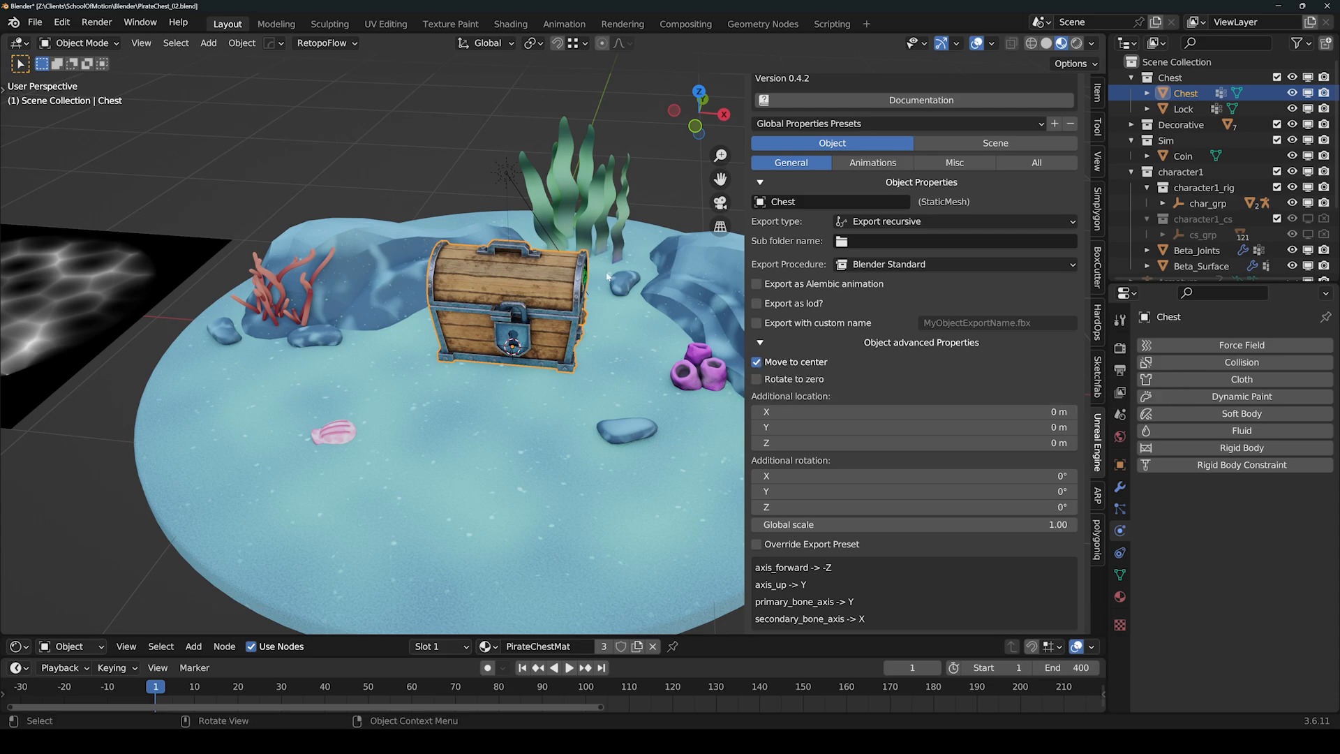
scroll(503, 301, down, 3)
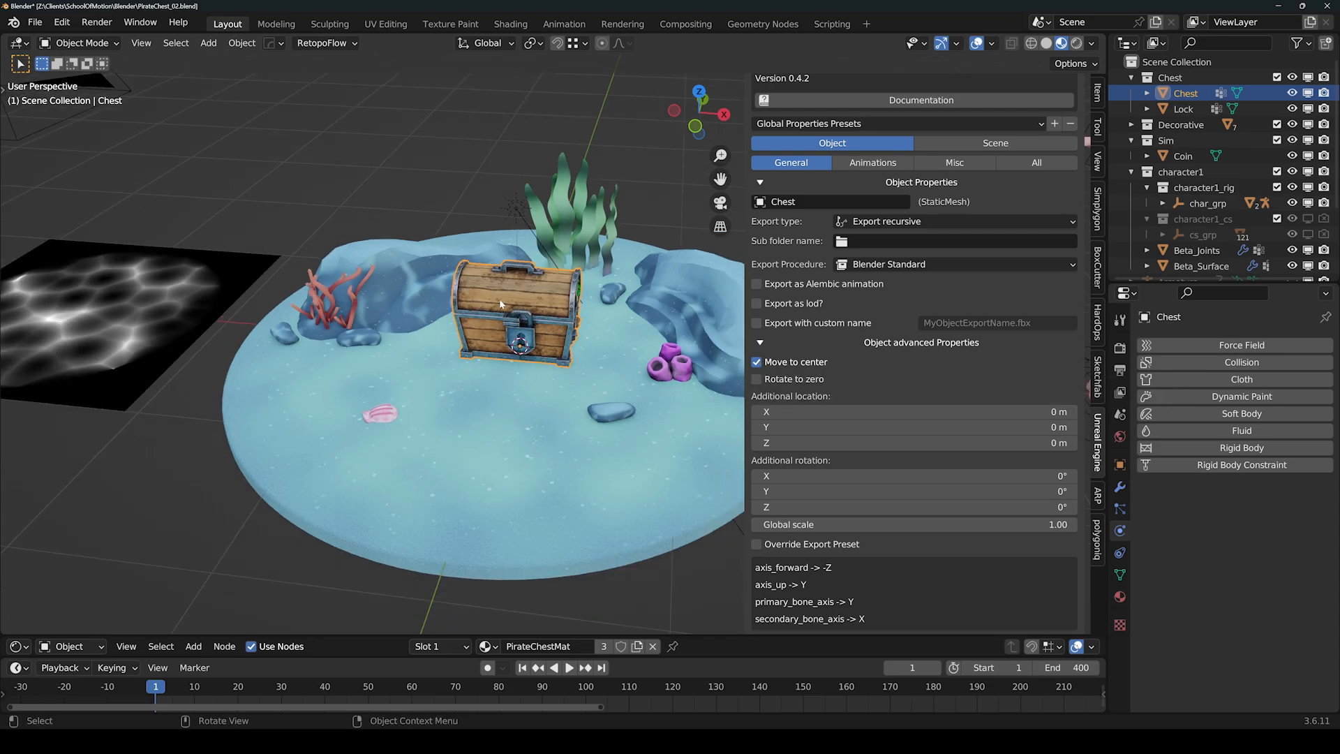
click(653, 296)
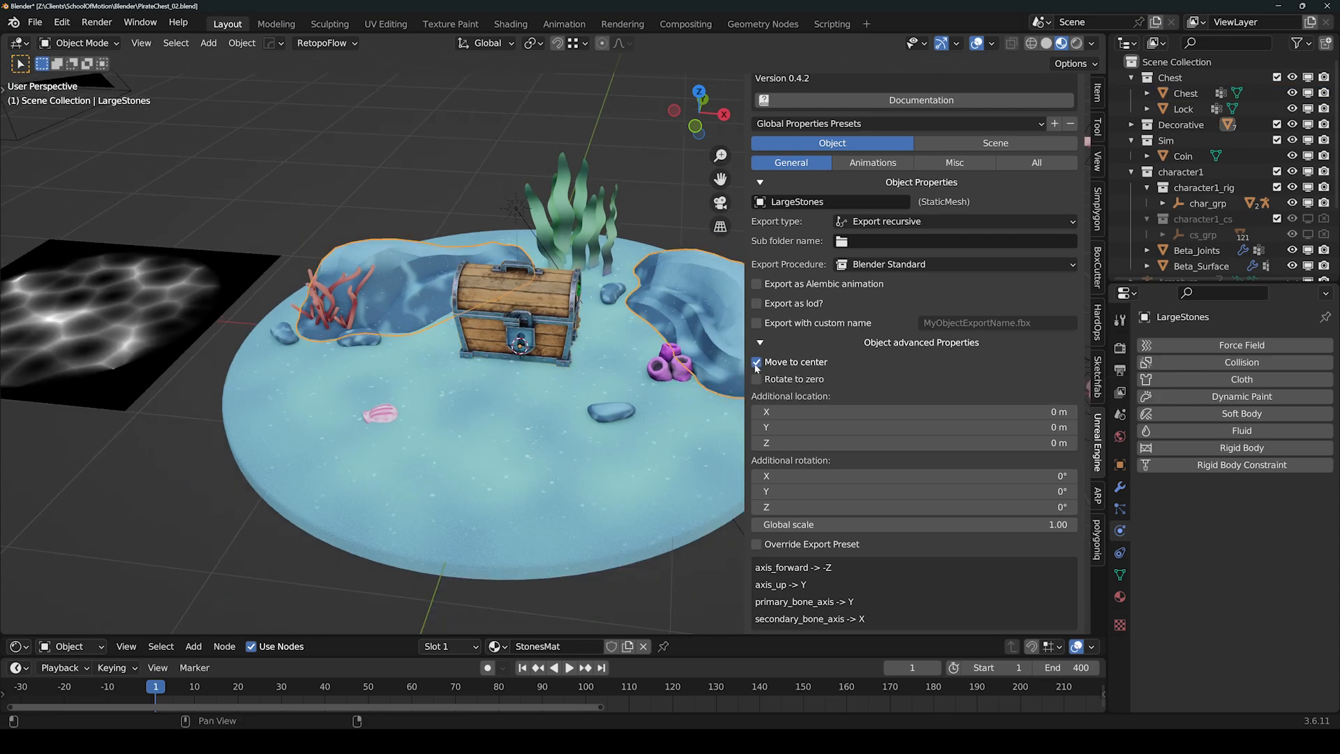
click(765, 363)
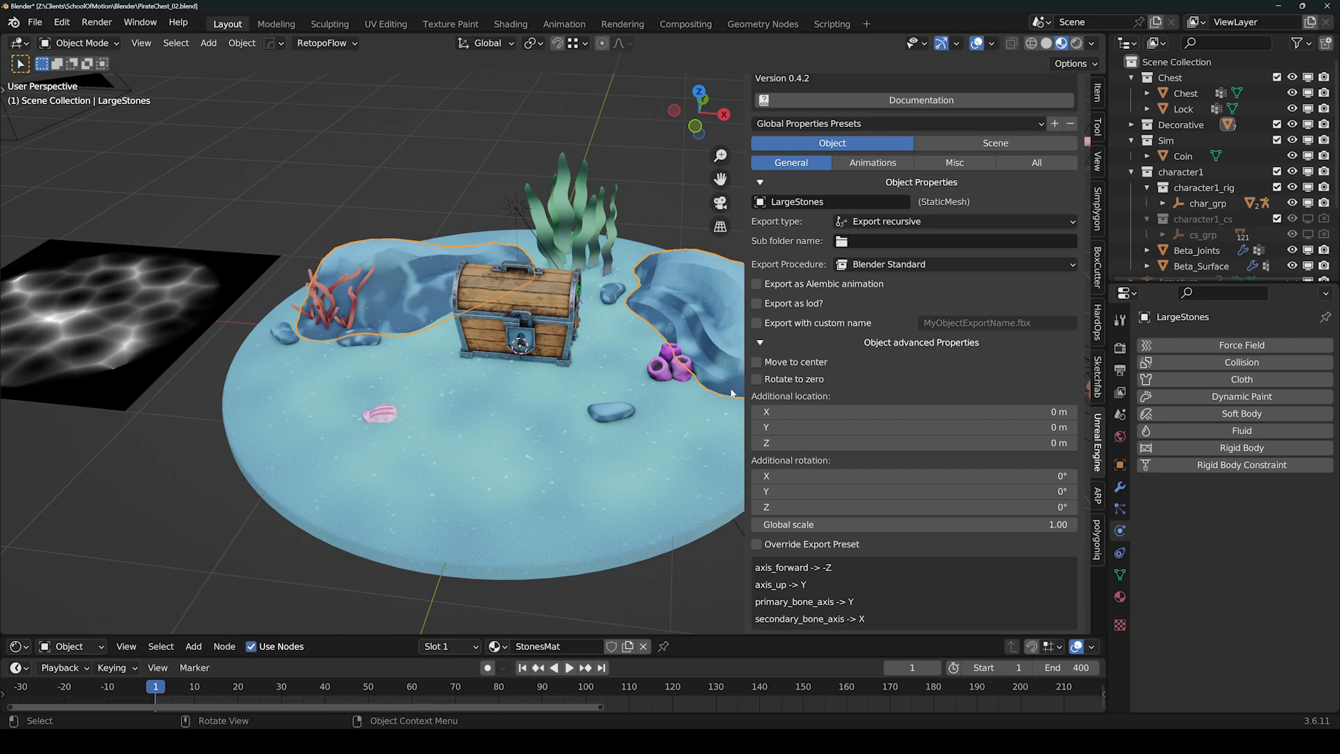
click(757, 362)
click(516, 311)
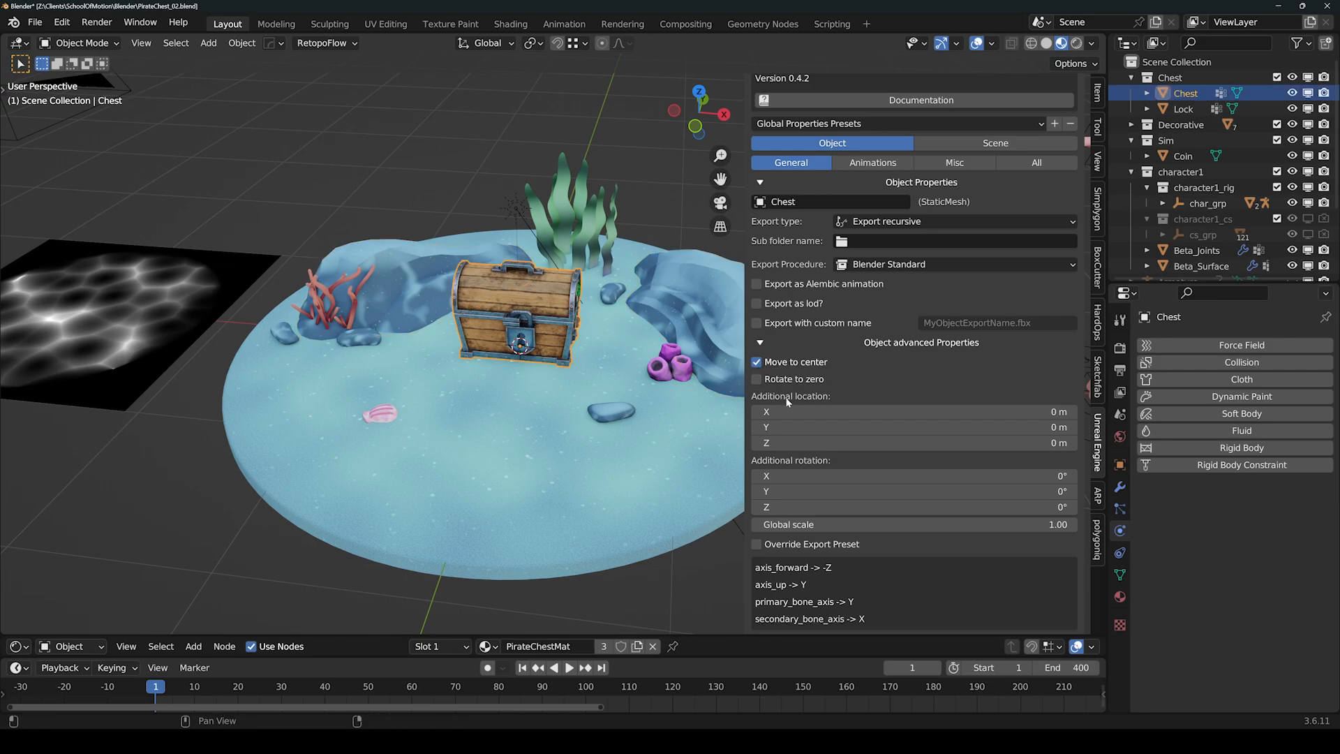
scroll(787, 401, down, 10)
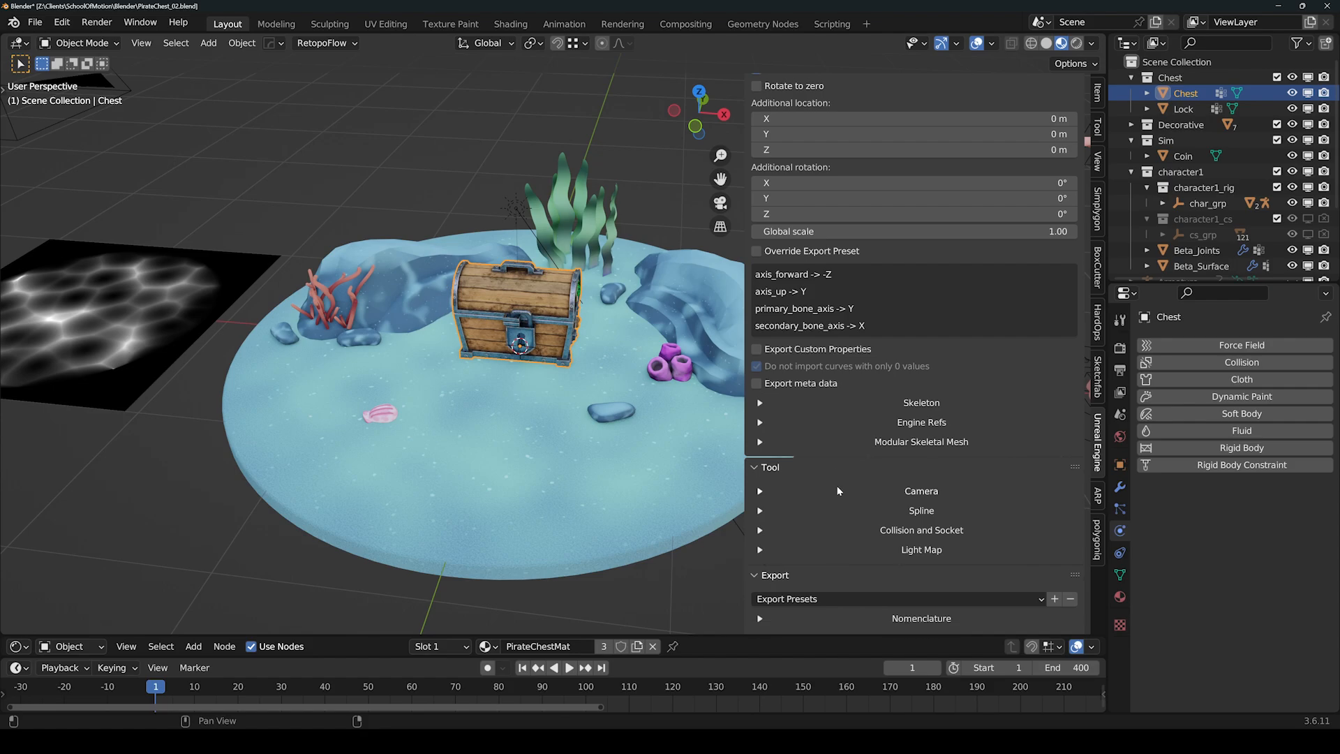
scroll(837, 491, down, 7)
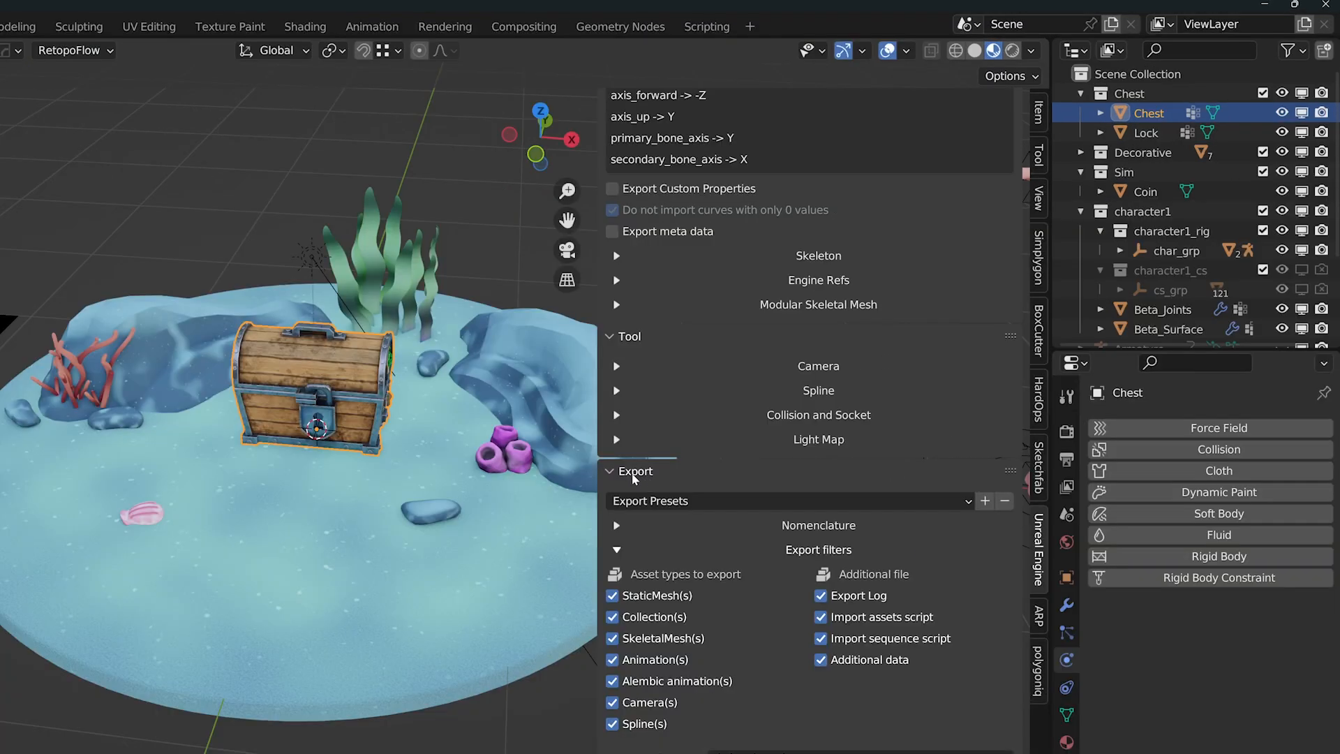
scroll(785, 386, down, 2)
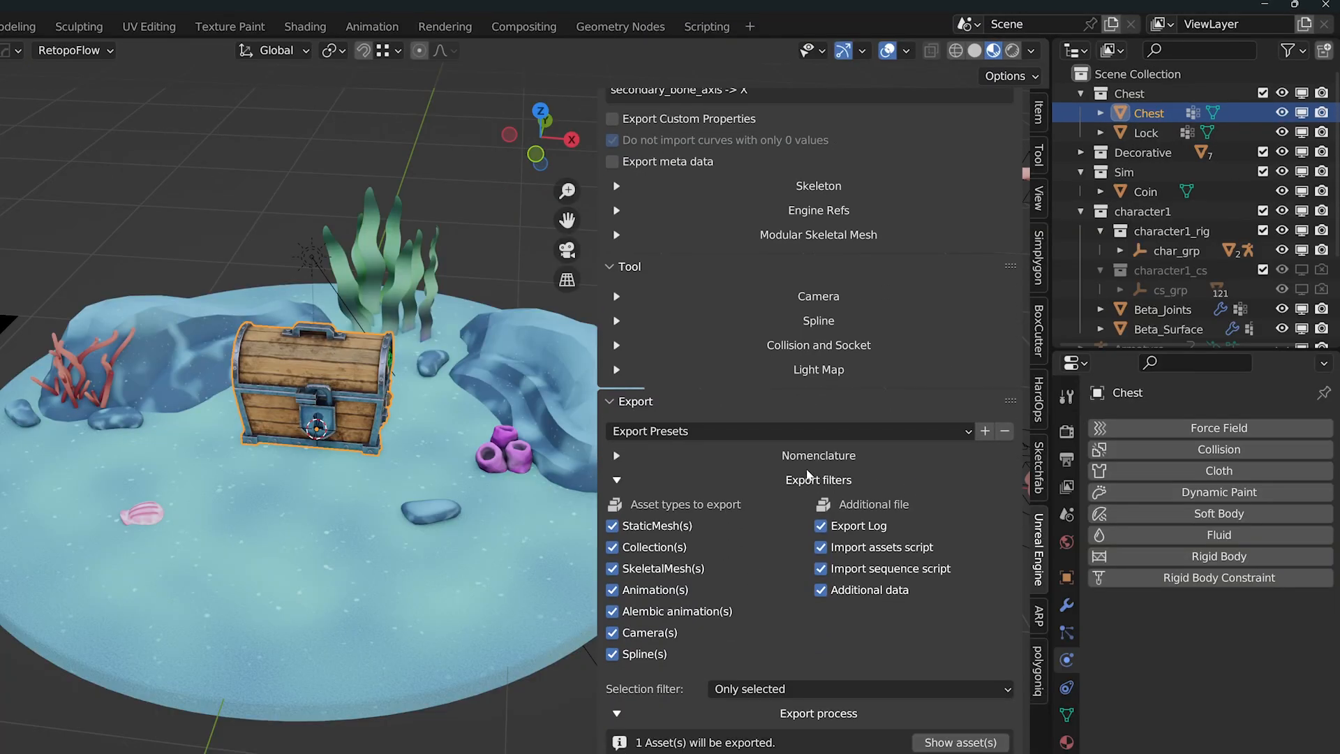
click(644, 454)
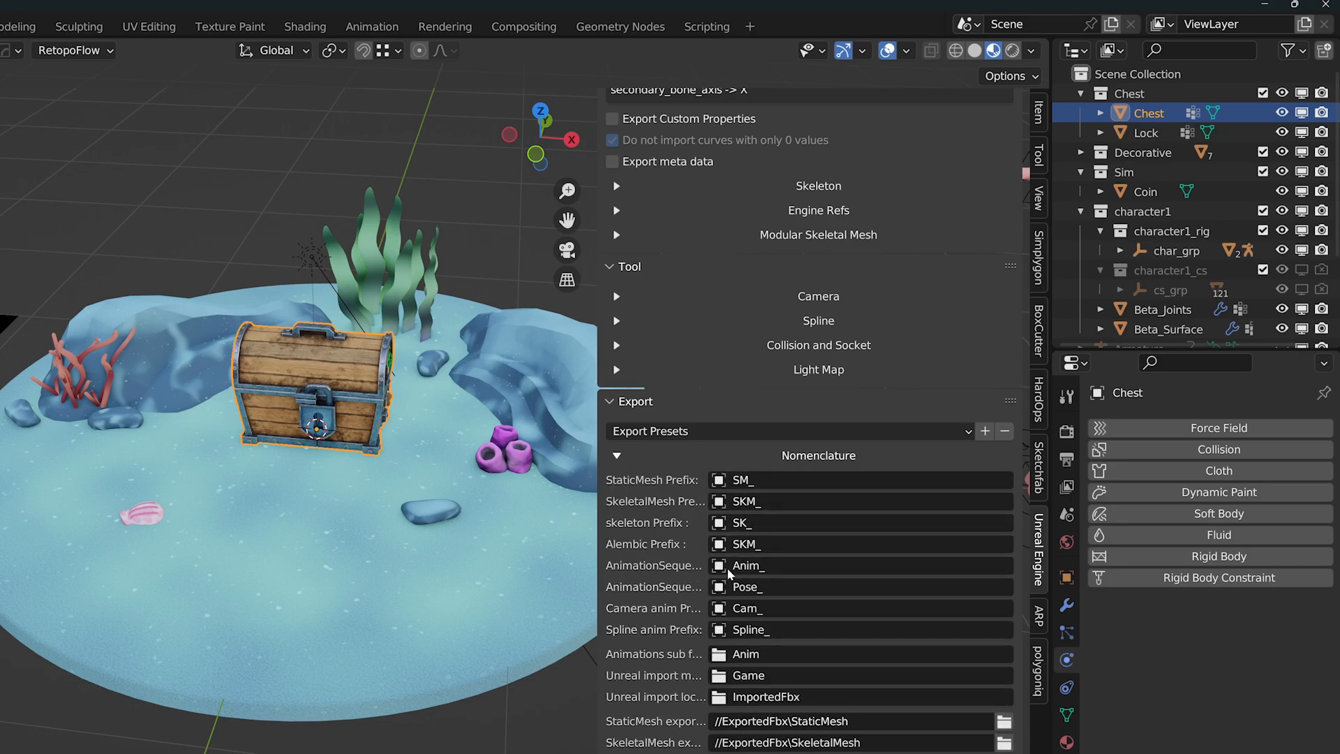
click(622, 458)
scroll(753, 667, down, 2)
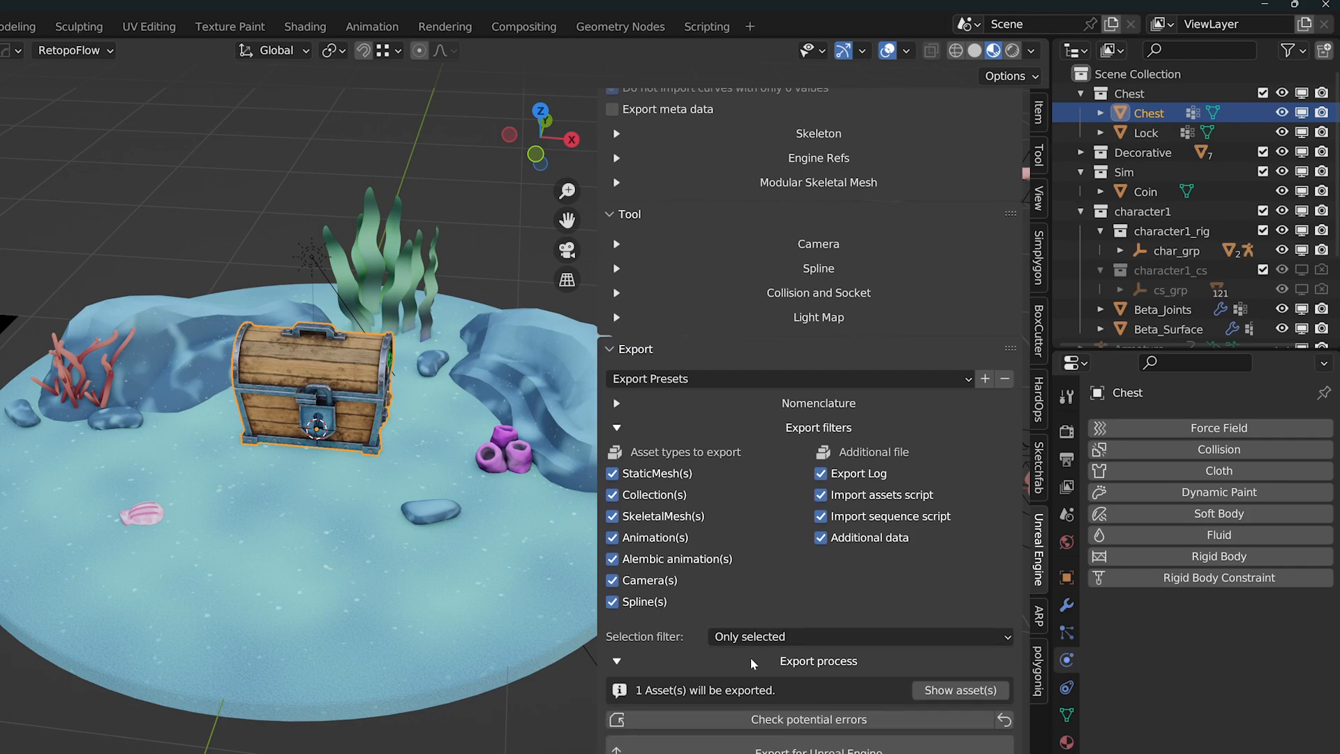
scroll(752, 662, down, 2)
scroll(704, 586, down, 2)
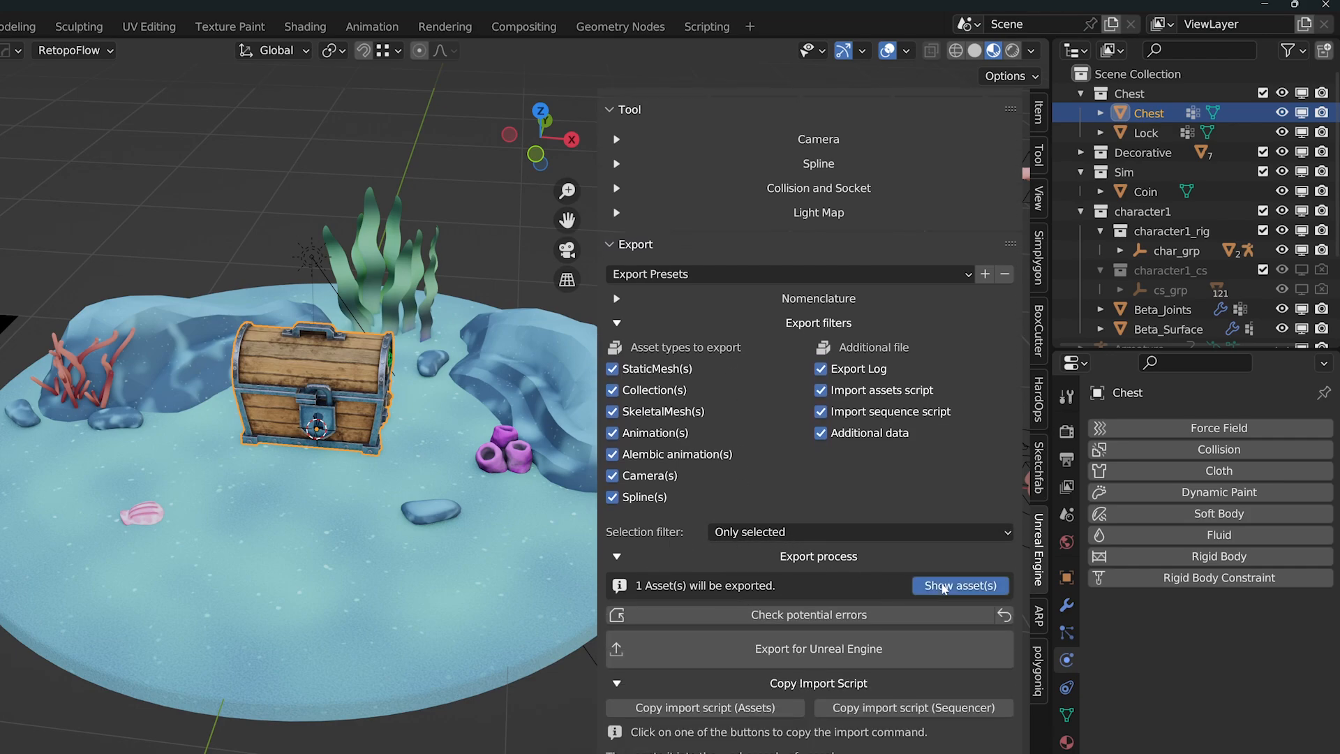
click(942, 588)
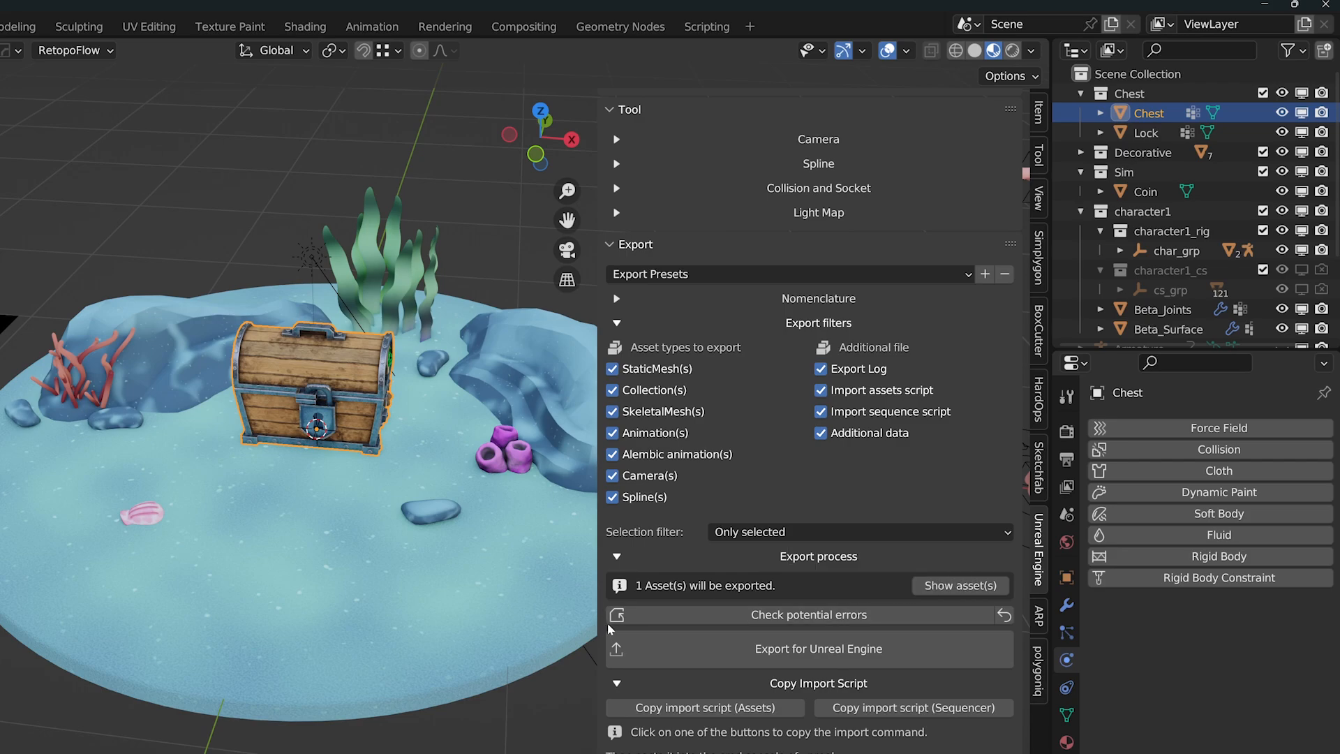
scroll(774, 614, down, 1)
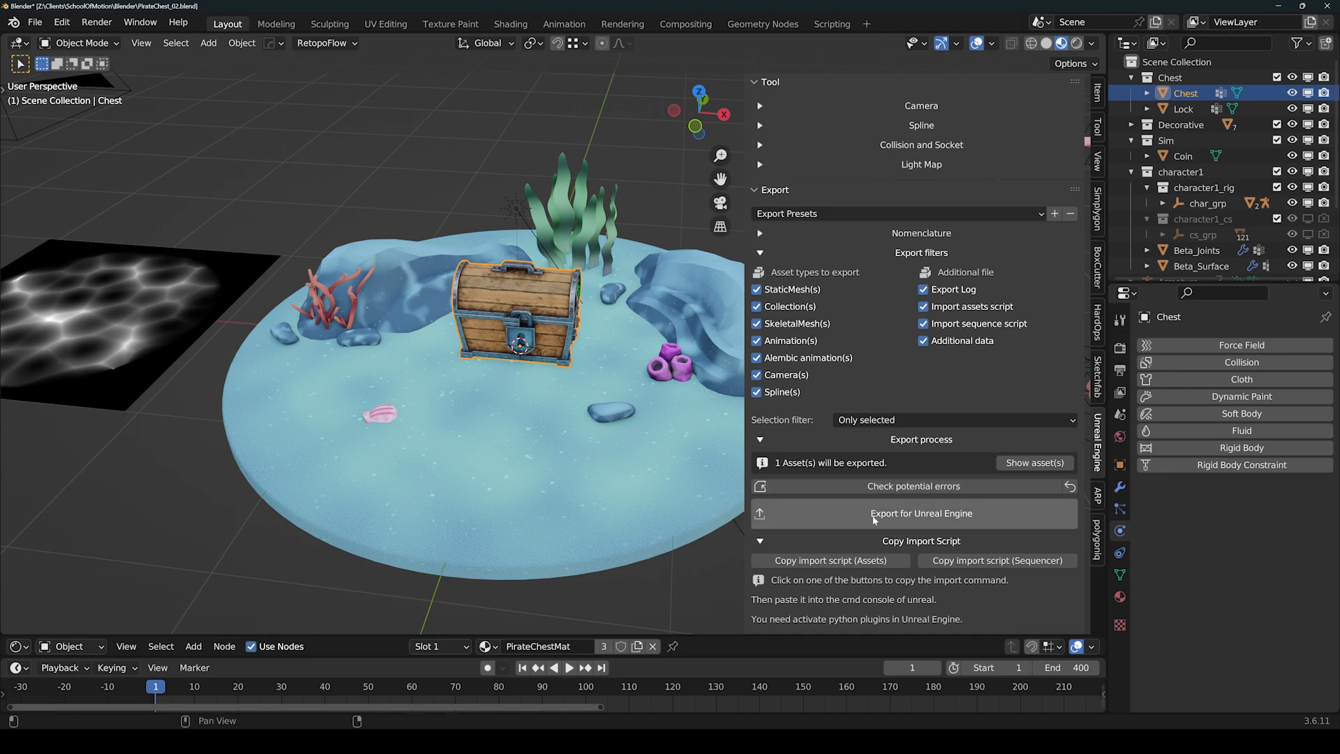
Export the chest for Unreal Engine and copy the asset import script command.
click(874, 518)
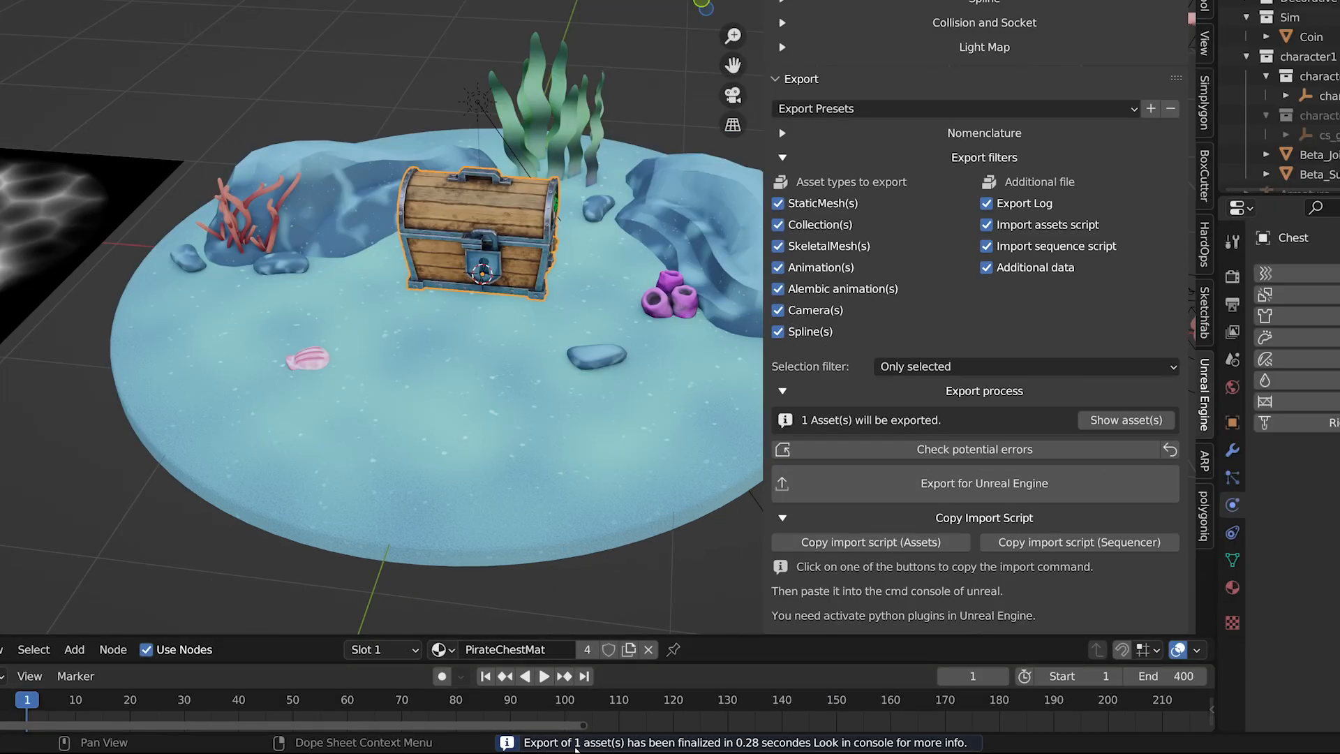
click(877, 550)
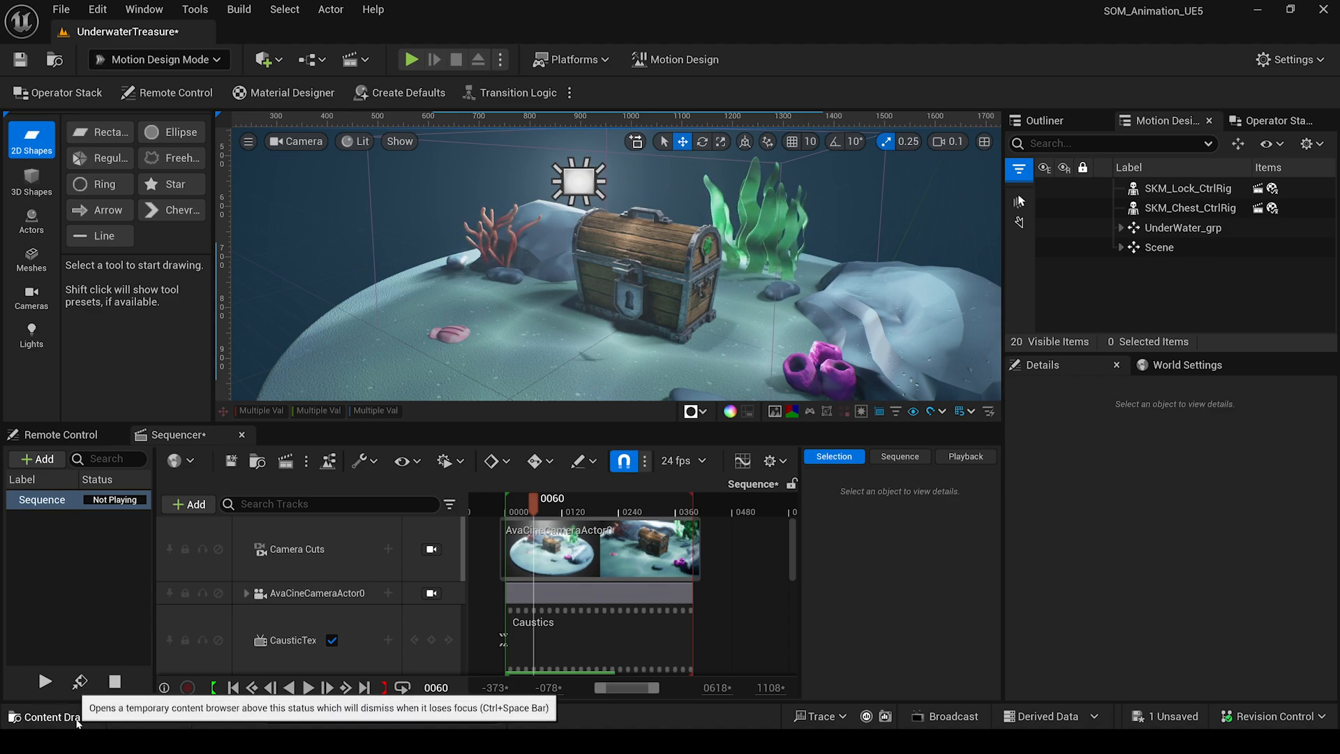
Paste and run the import command in the Cmd console to create SM_Chest, then close the Content Drawer.
click(71, 716)
click(352, 715)
text(py "Z:\Clients\SchoolOfMotion\Blender\ExportedFbx\ImportAssetScript.py")
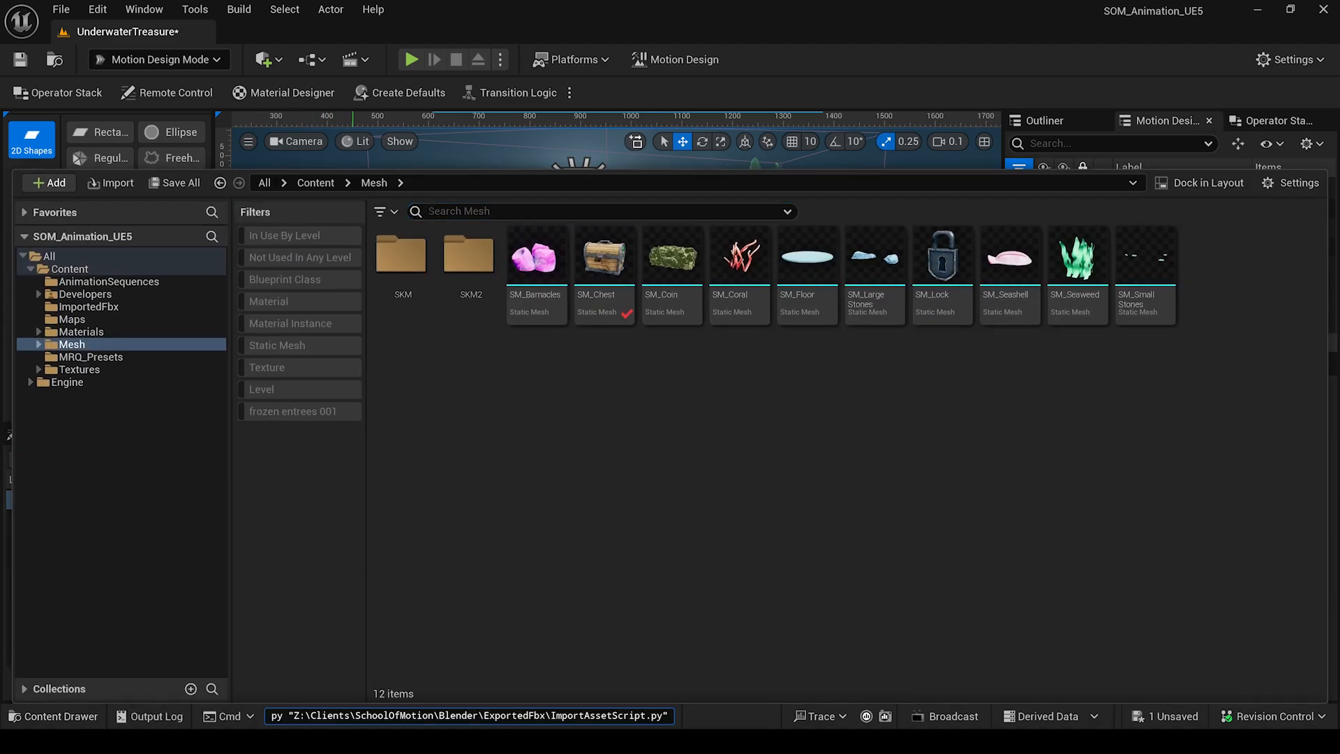
key(Return)
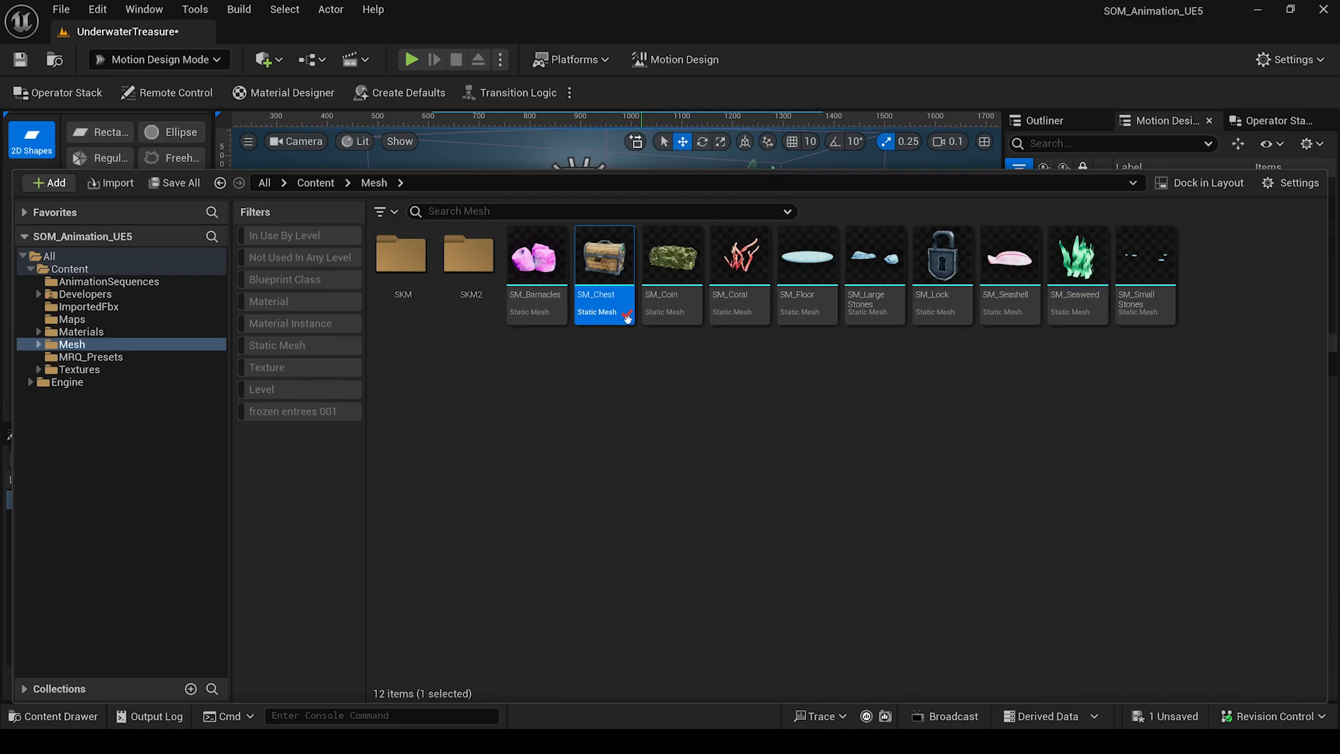
click(633, 428)
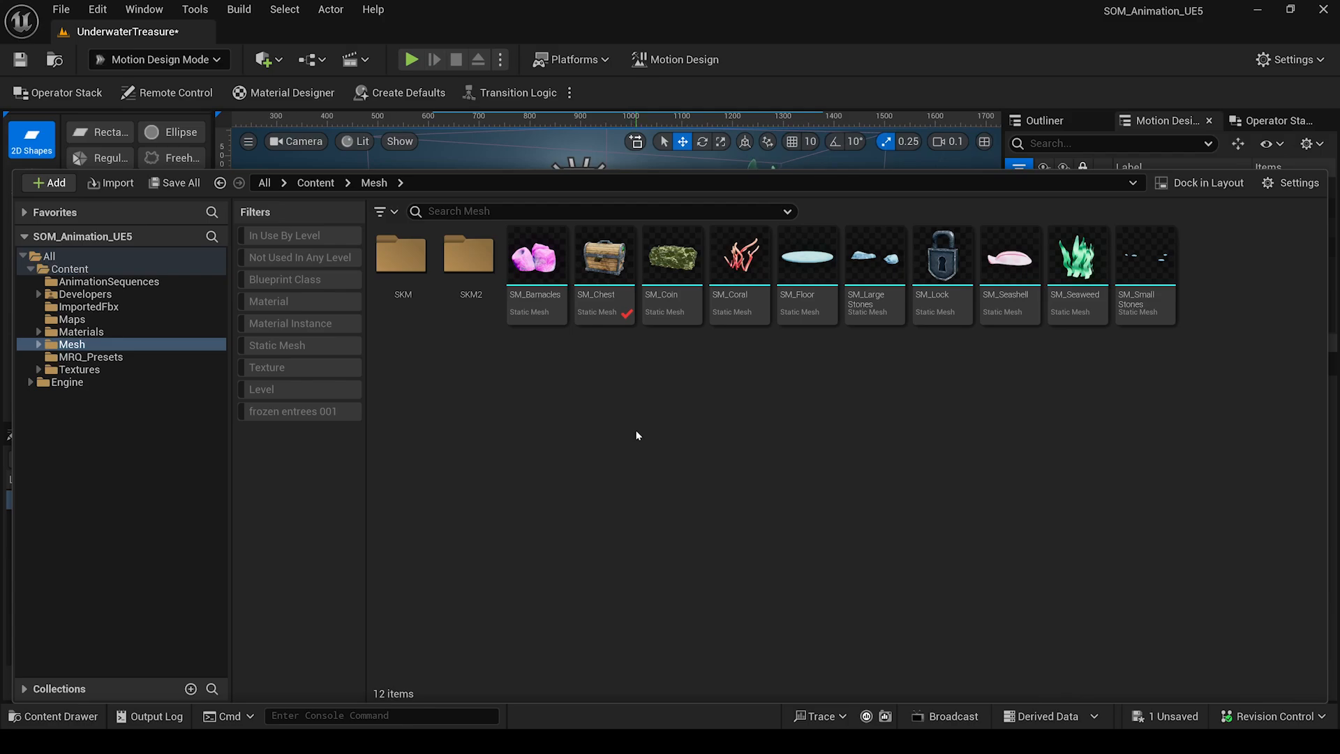
click(993, 62)
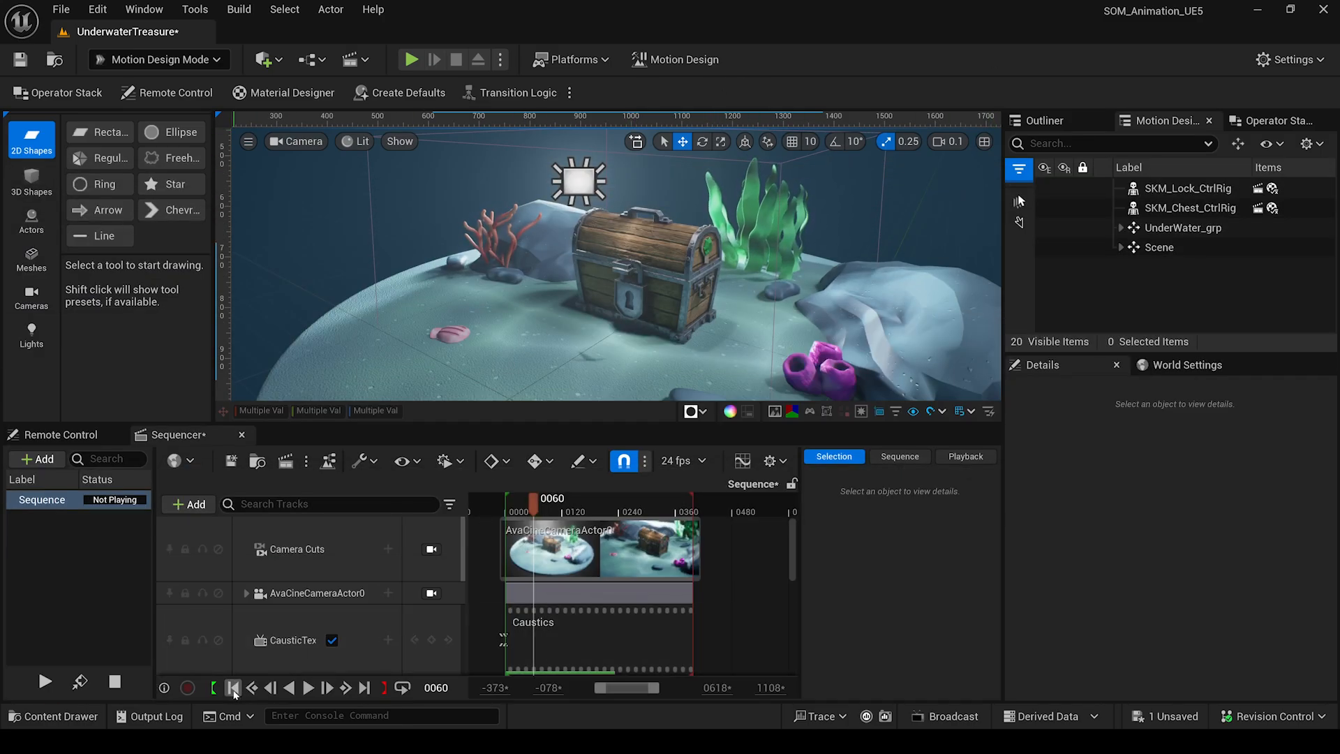
Rewind the sequence to frame 0, view through the sequence camera, and play it.
click(233, 687)
click(432, 548)
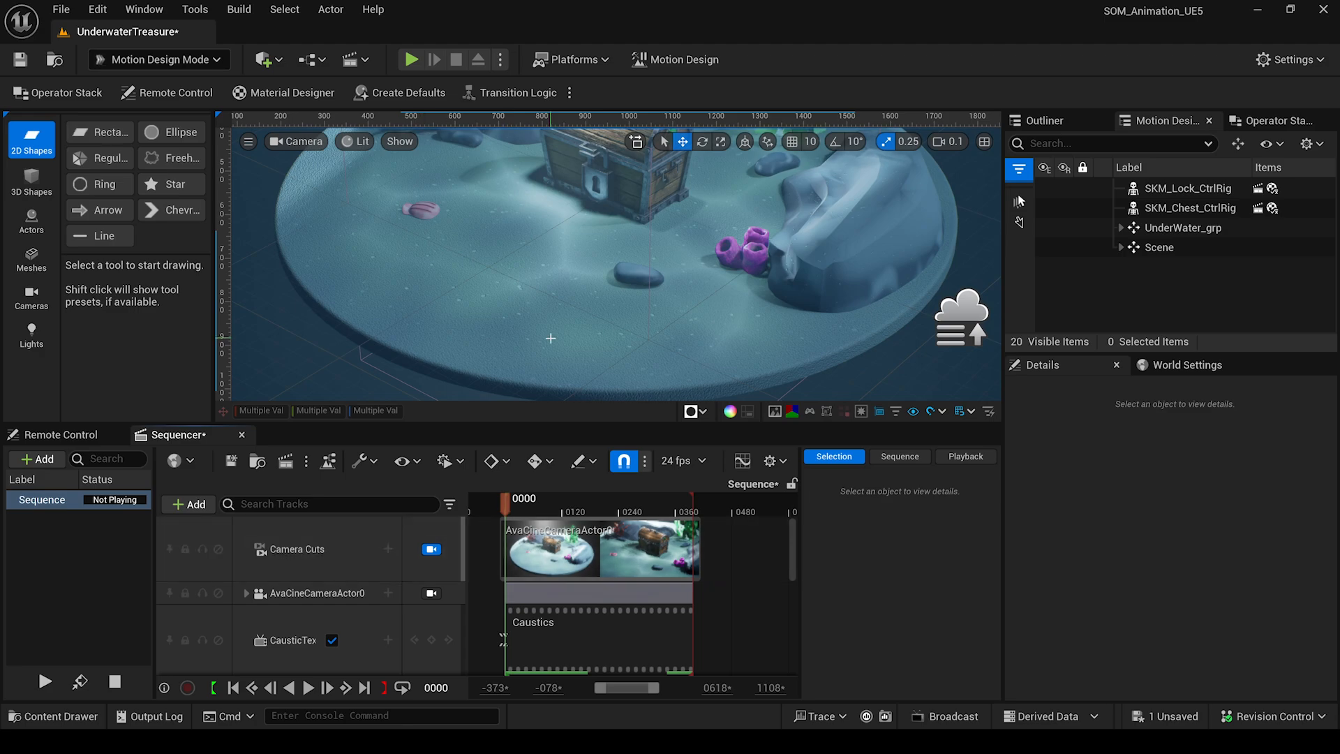
scroll(595, 305, down, 2)
scroll(617, 203, down, 1)
middle_drag(619, 203, 625, 259)
scroll(624, 259, down, 1)
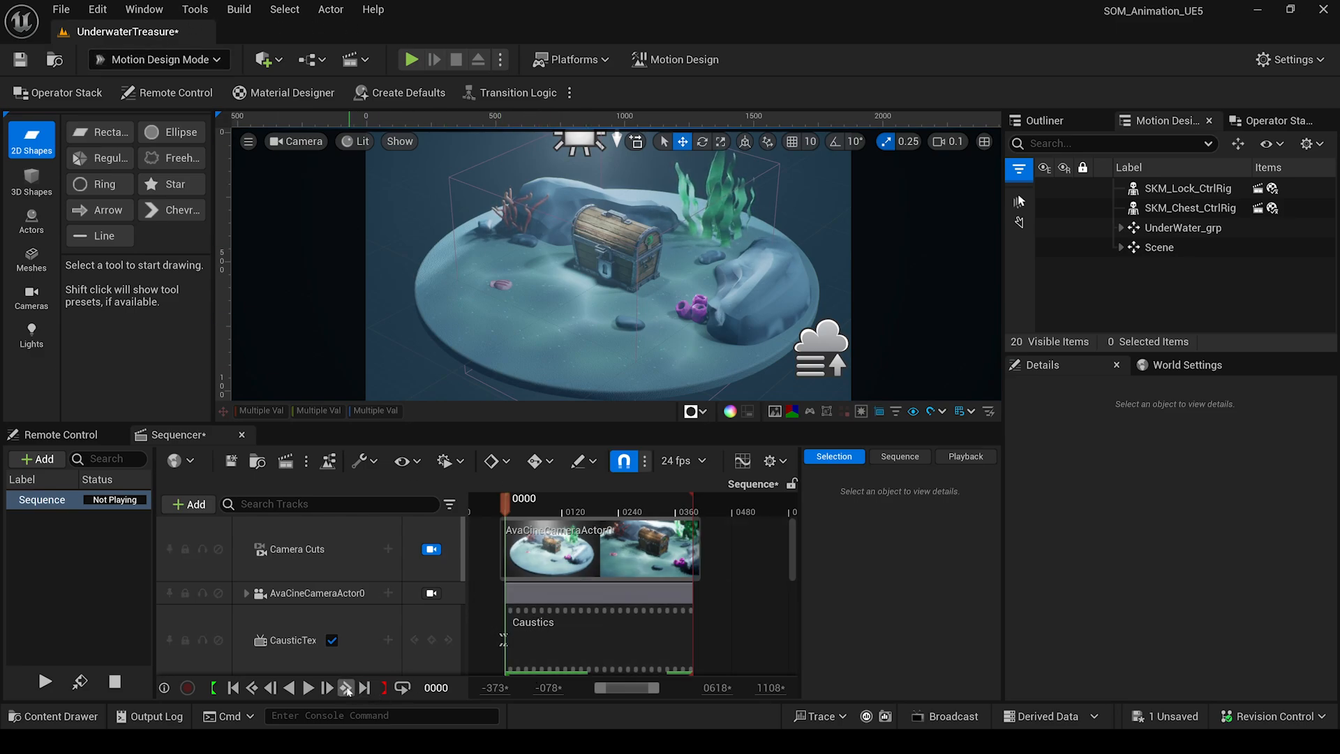
click(308, 687)
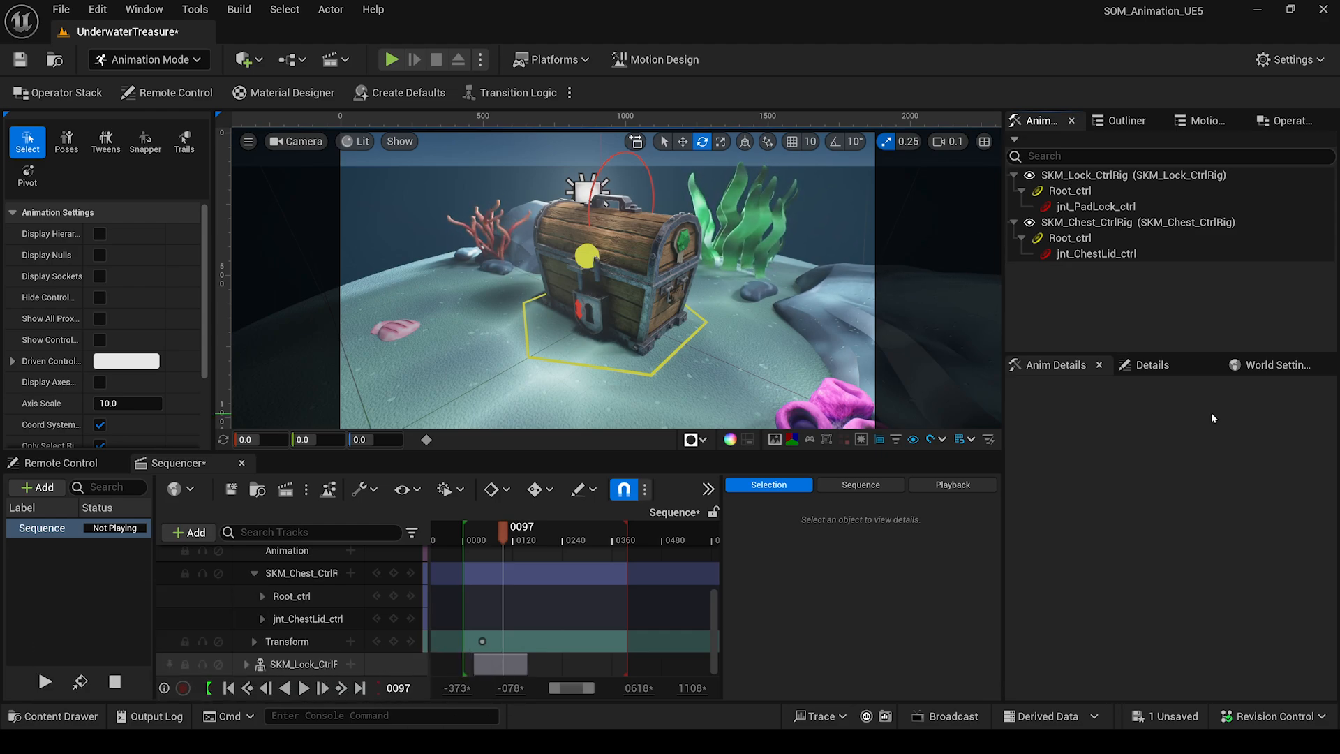
click(1286, 61)
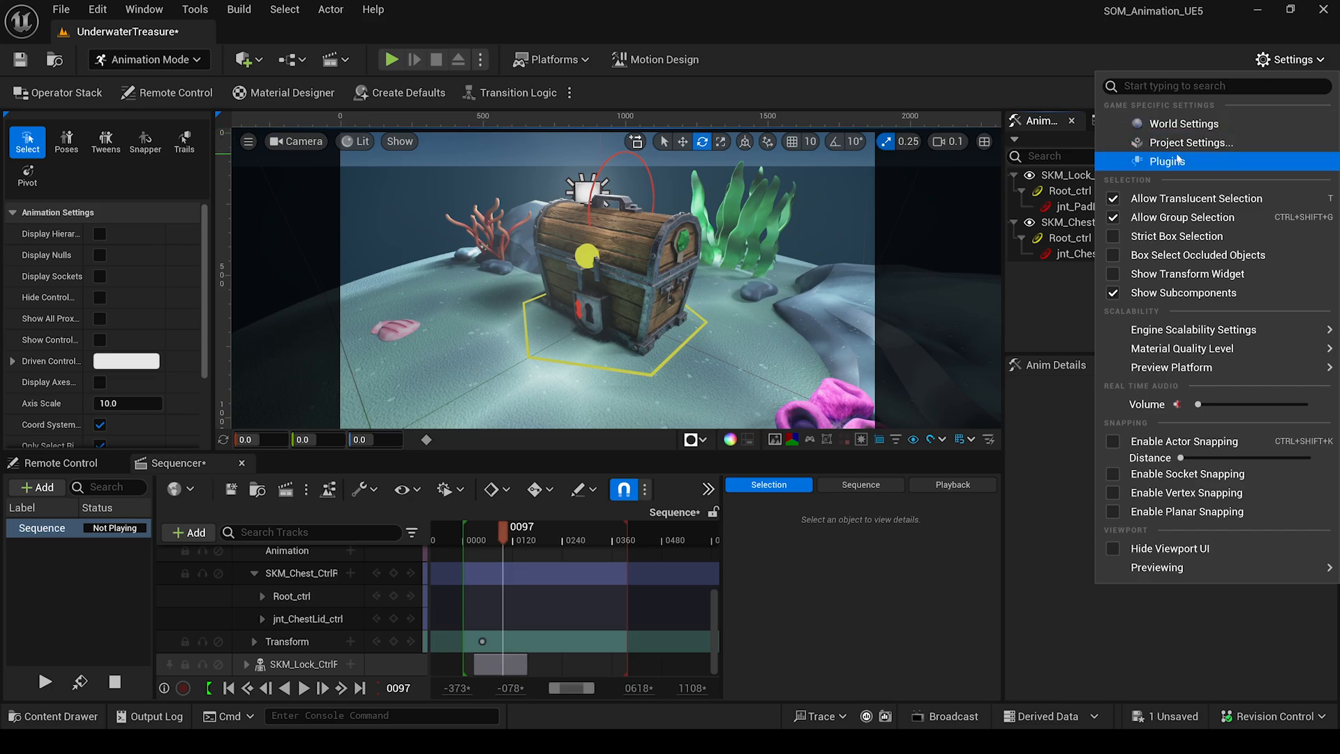
click(1181, 148)
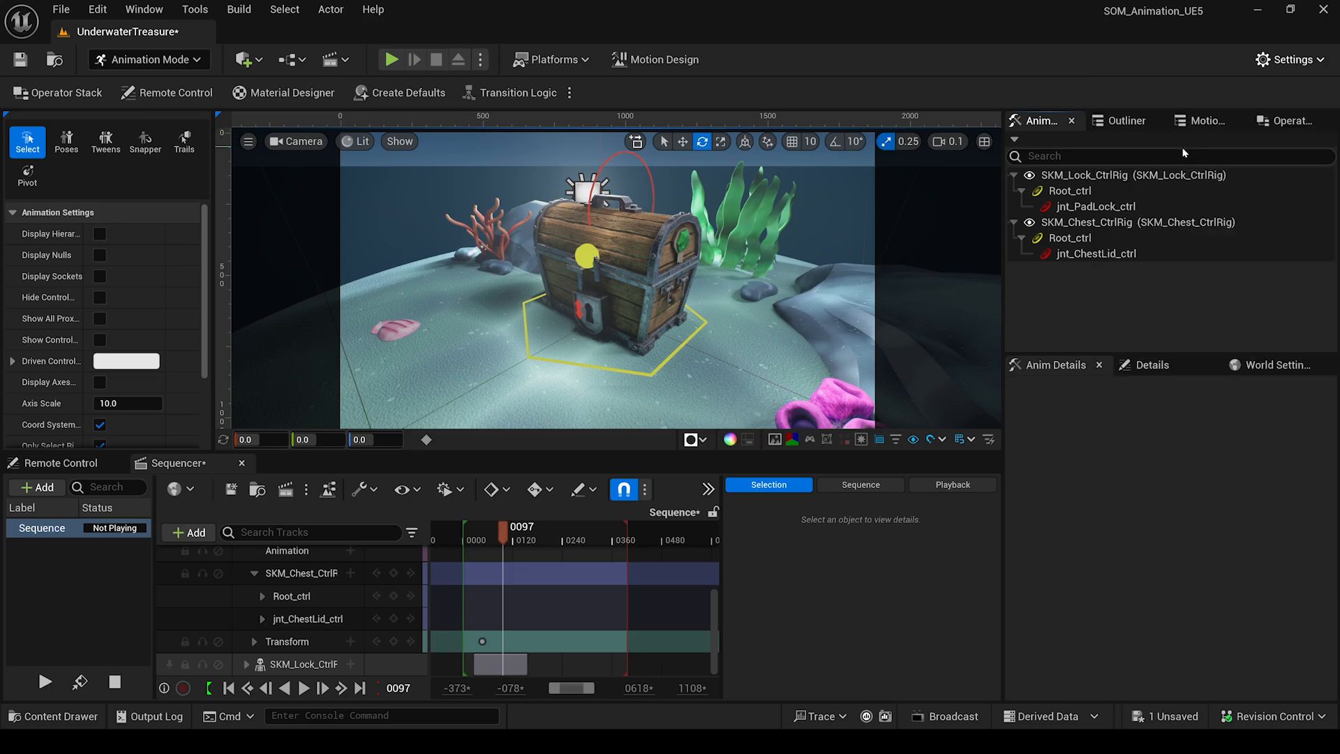
click(1286, 59)
click(1159, 161)
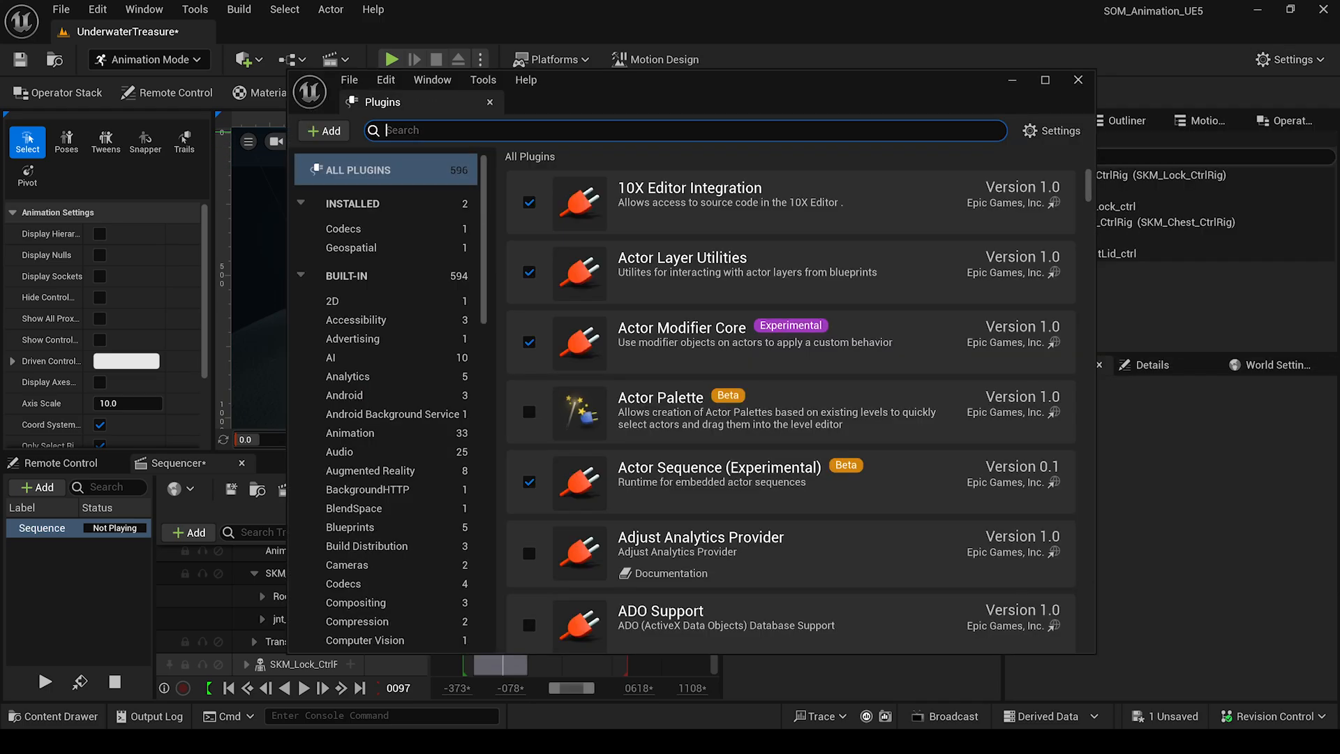
text(motion design)
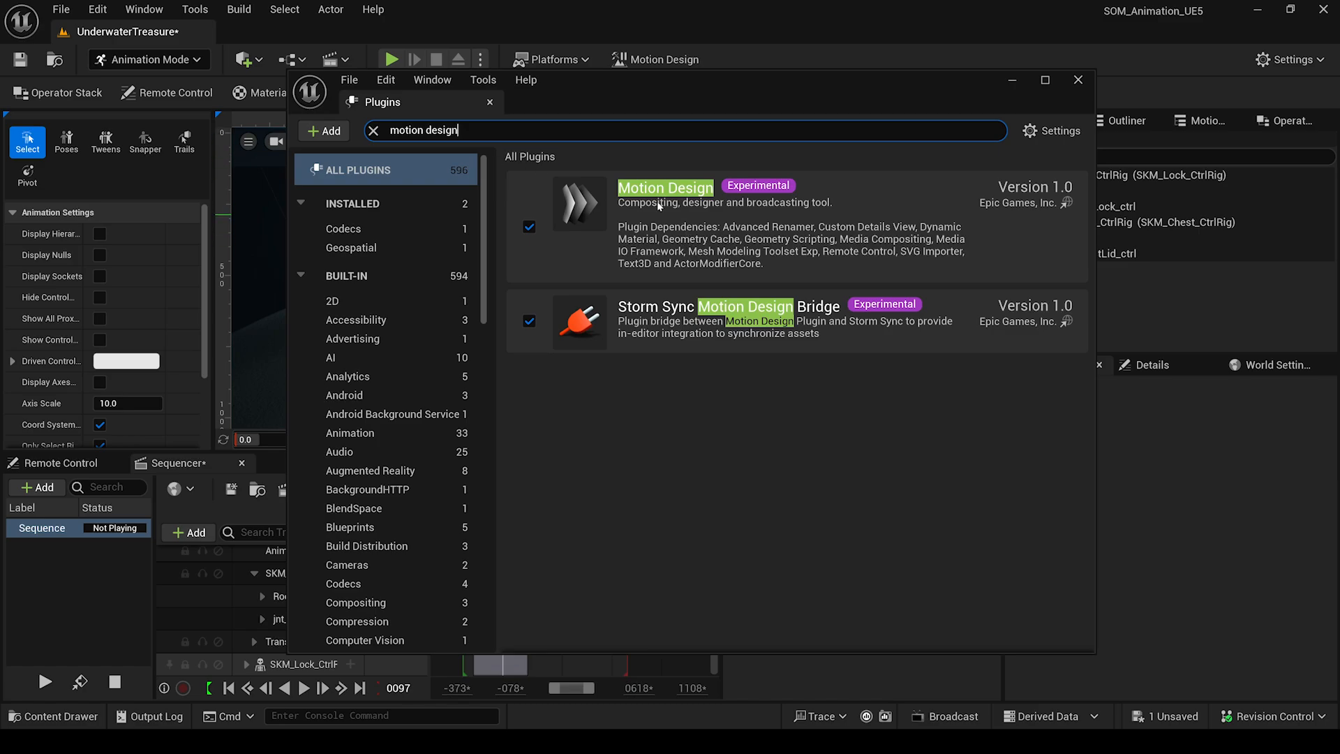
click(168, 59)
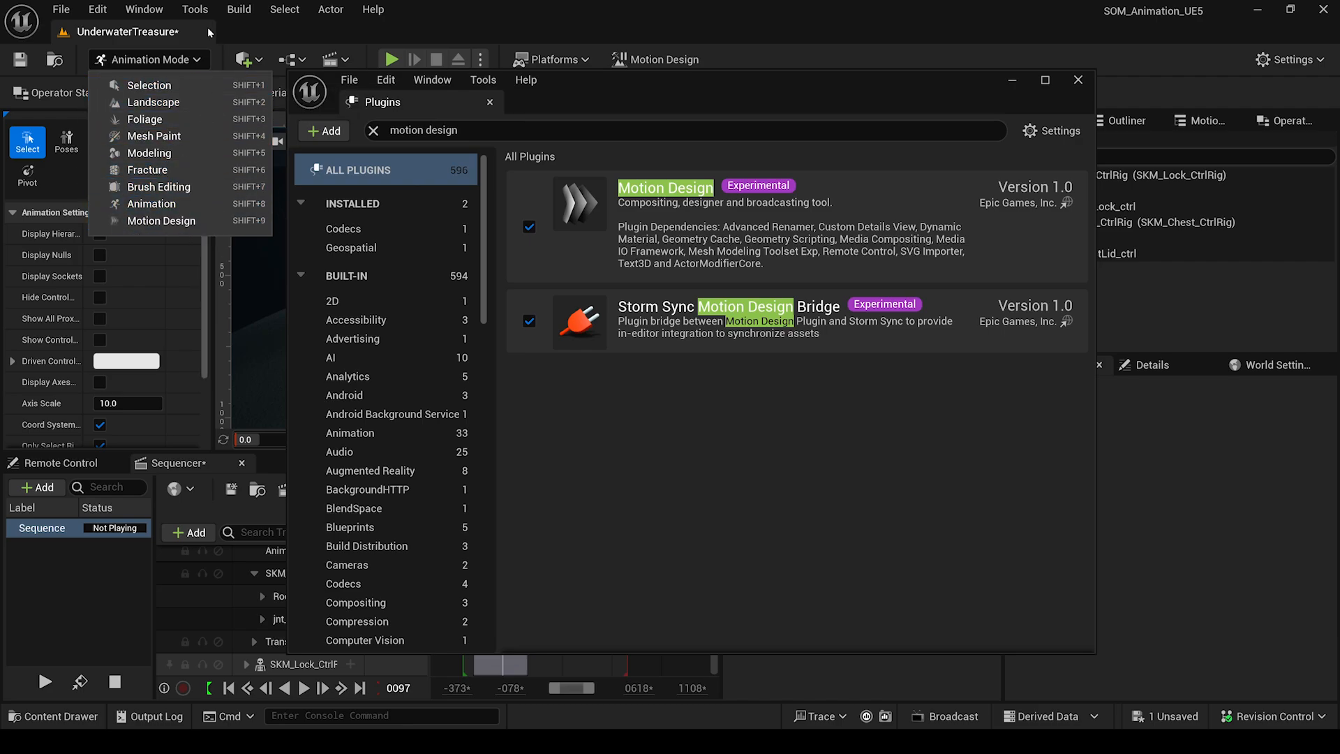
click(181, 60)
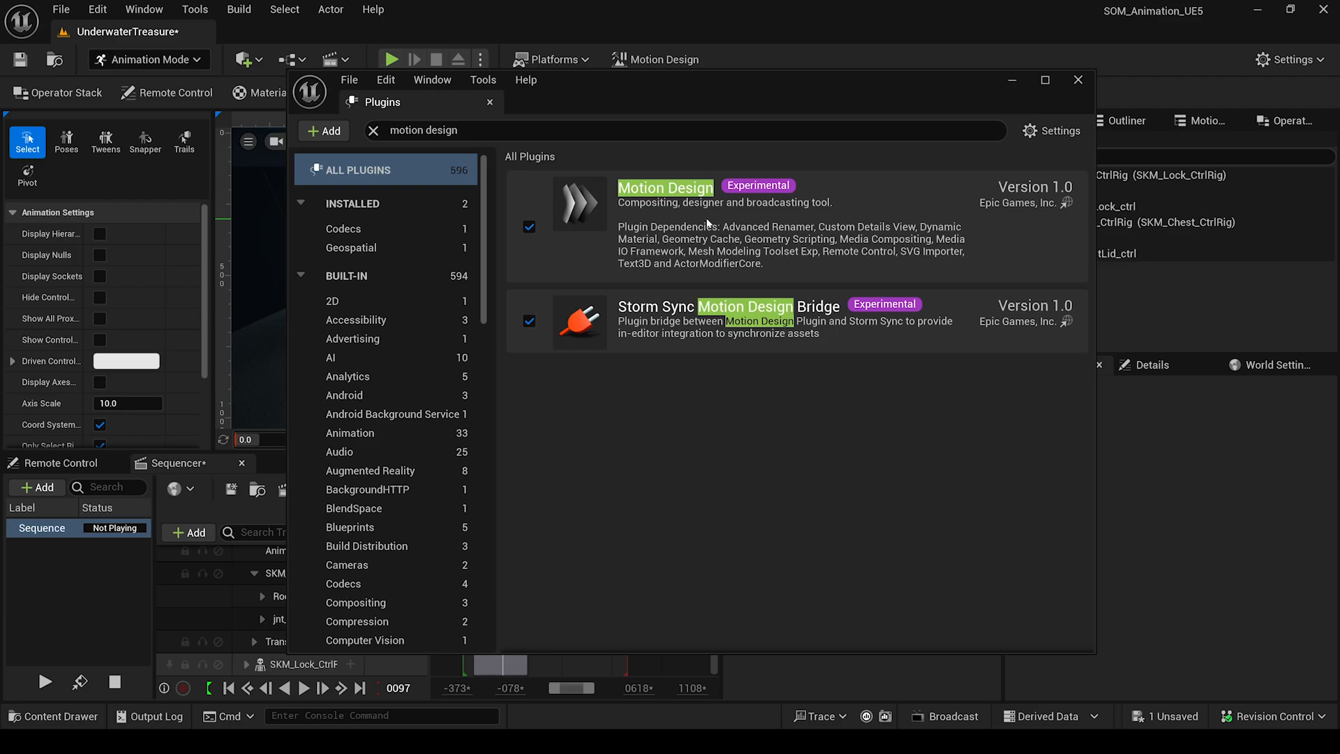
double_click(441, 130)
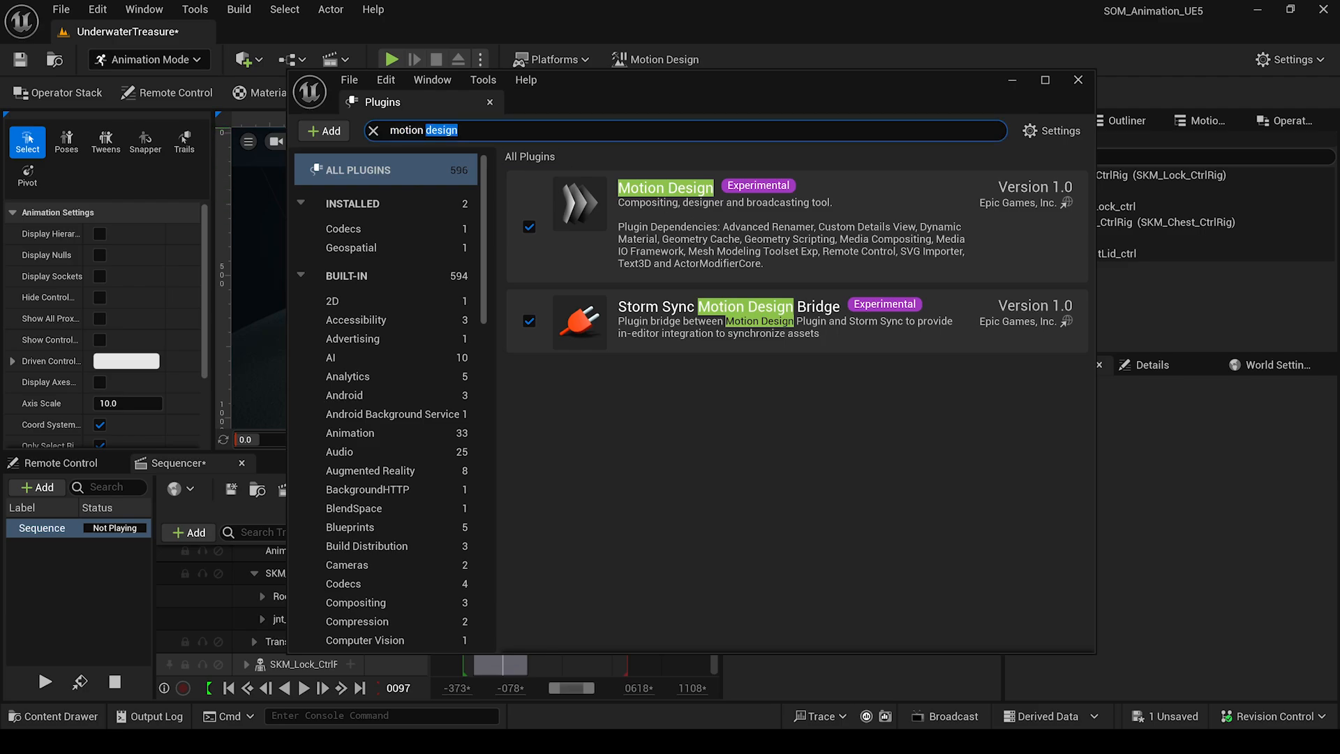
text(trs)
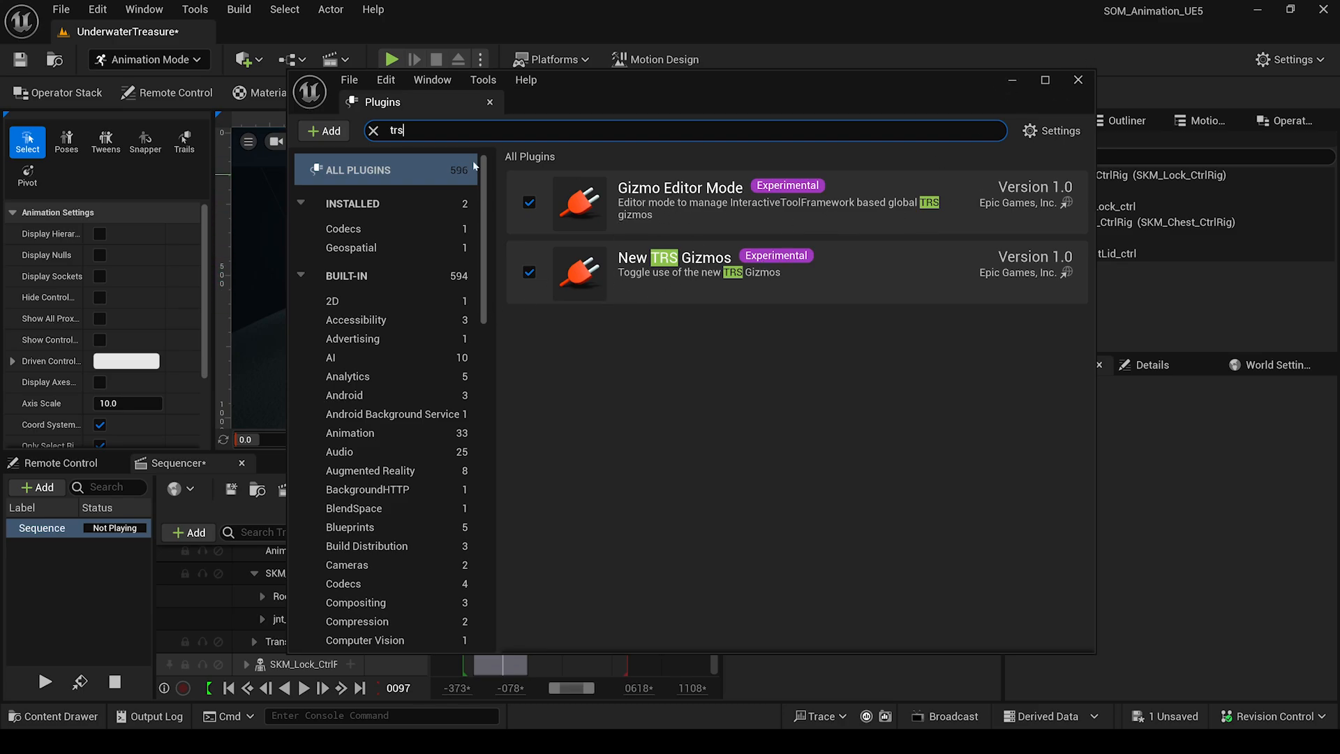
click(374, 132)
click(1078, 81)
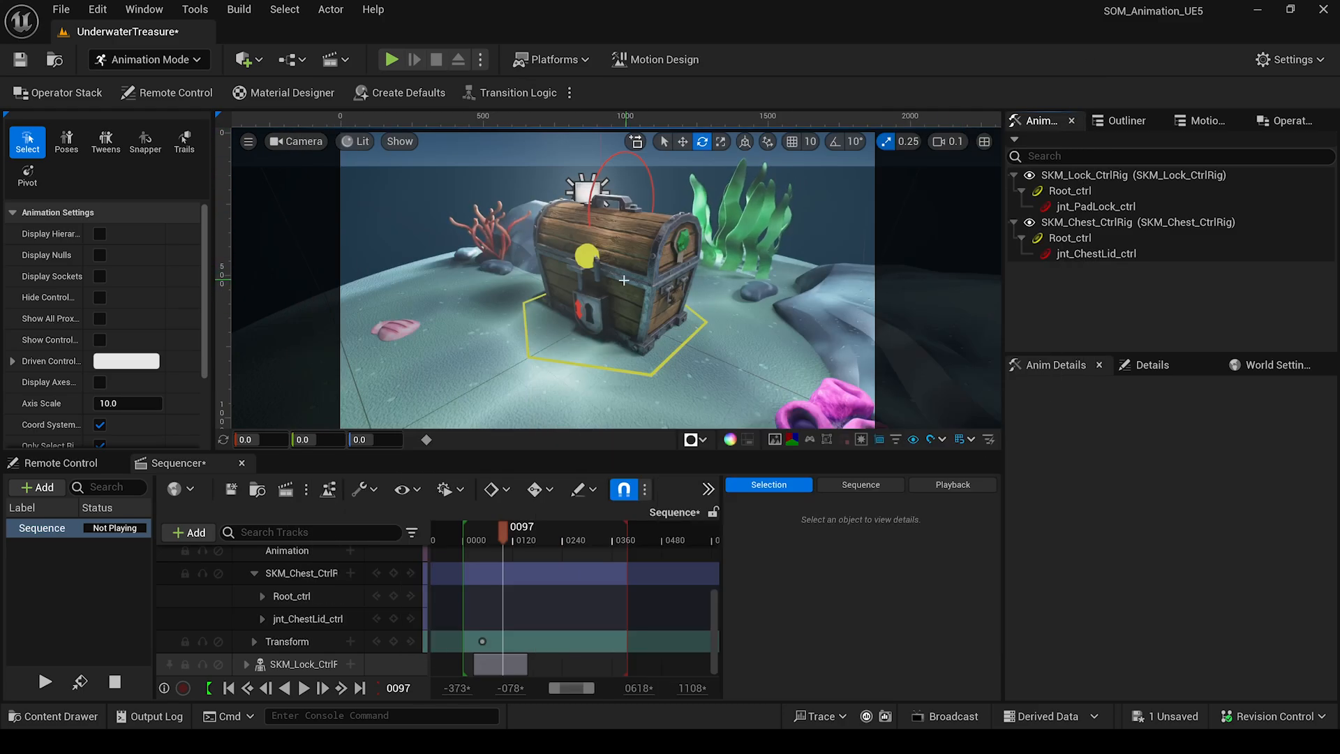
click(594, 257)
key(w)
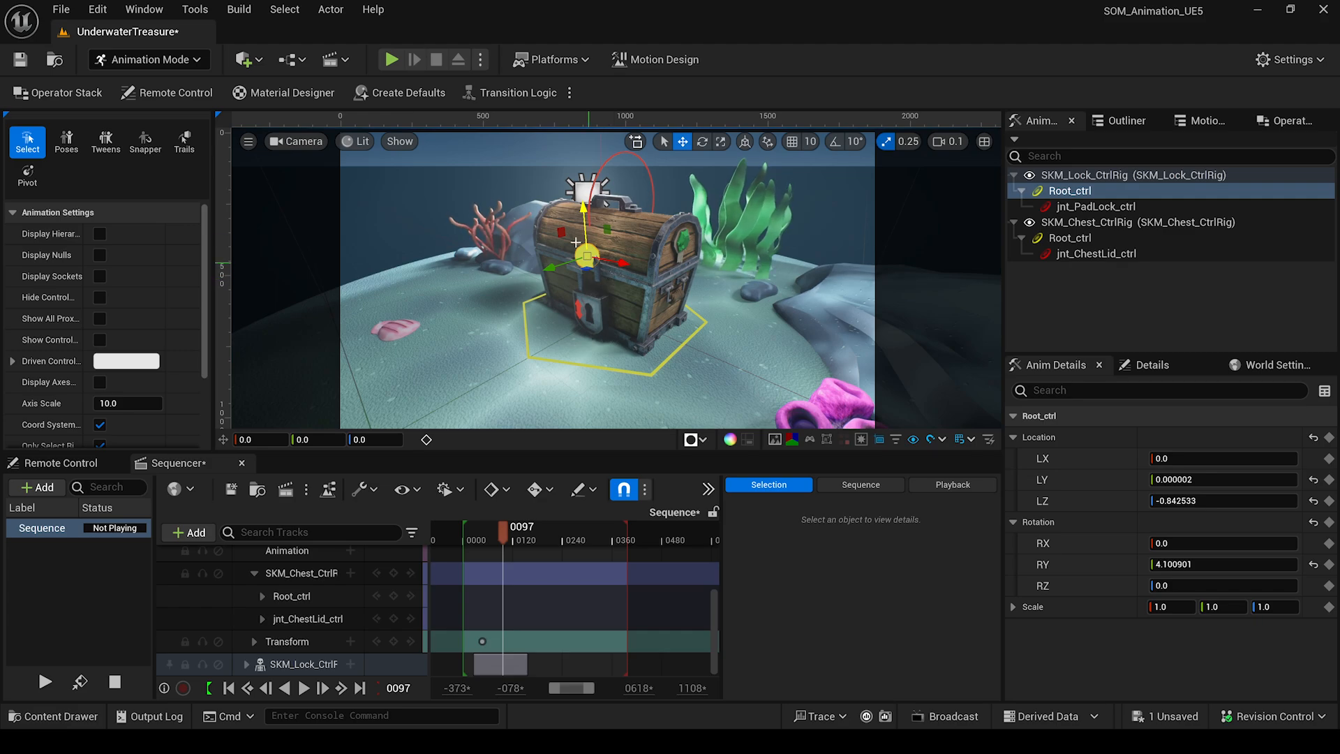
key(e)
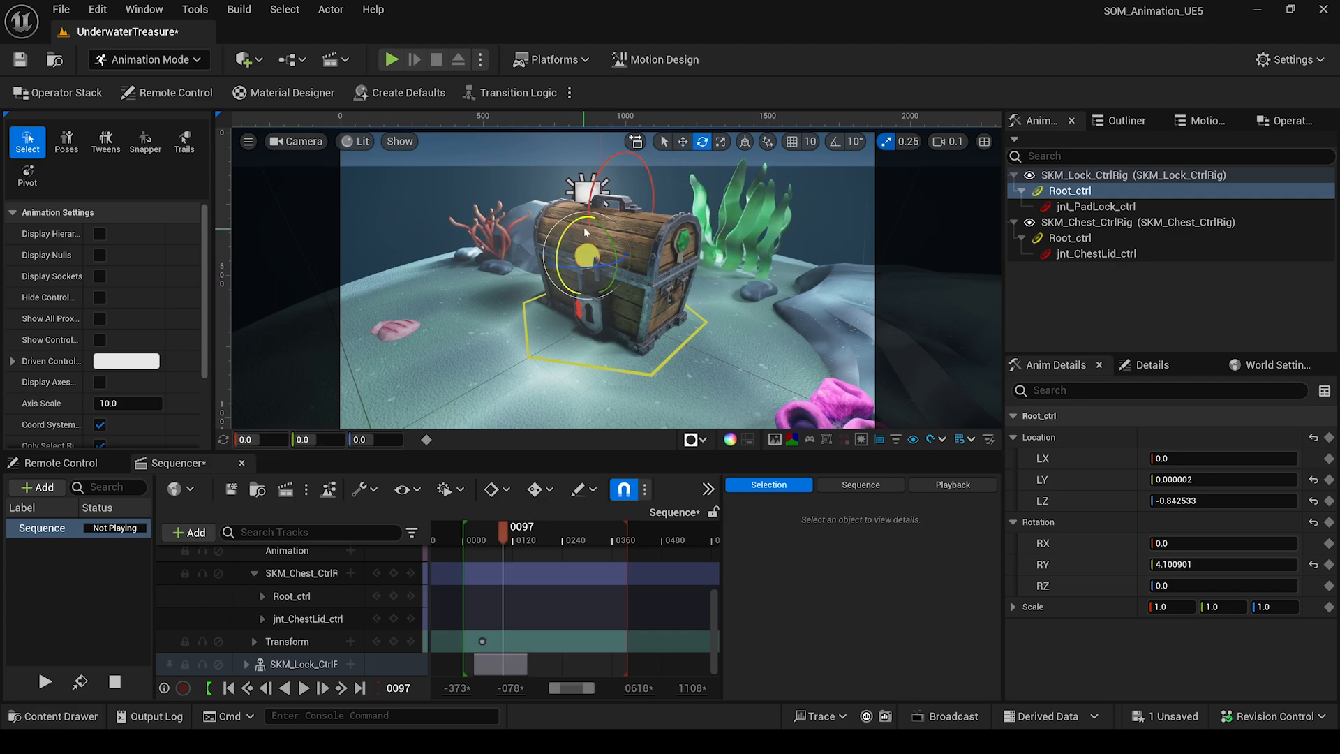
key(w)
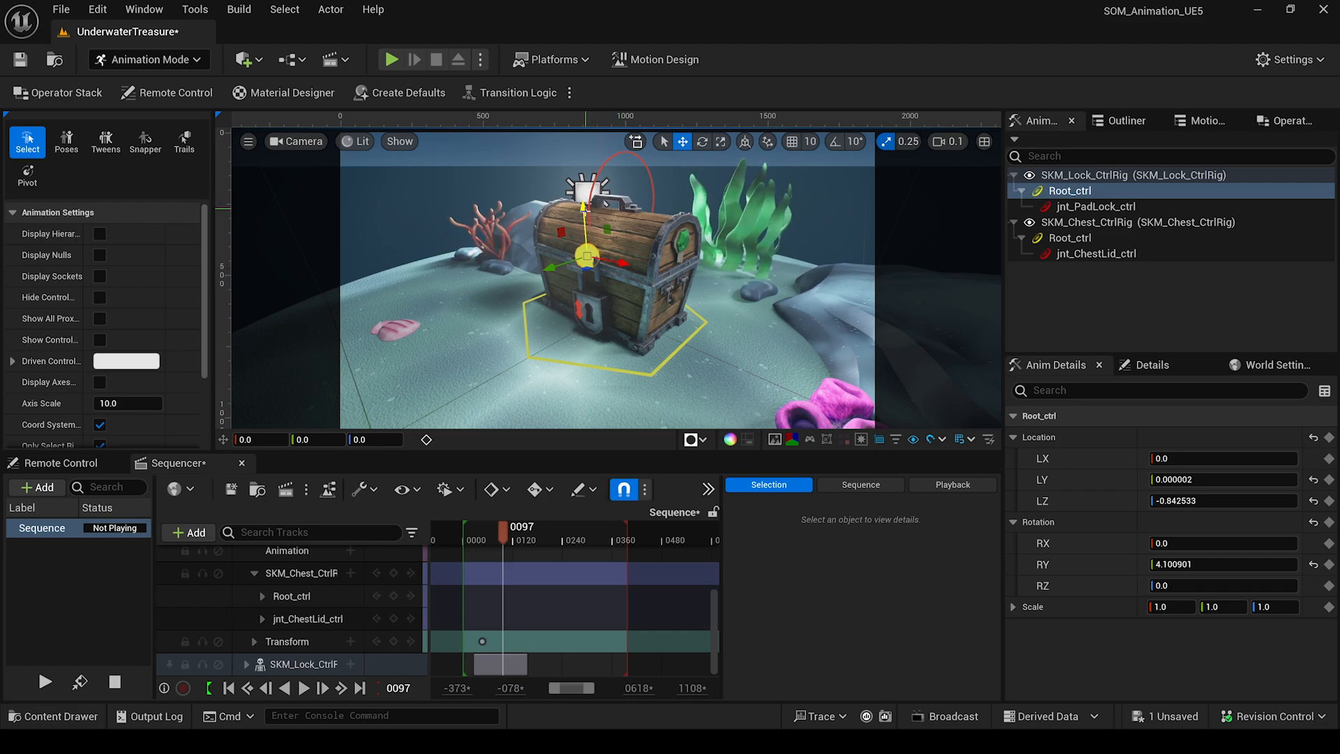
mouse_move(731, 362)
middle_down()
mouse_move(742, 339)
mouse_move(743, 359)
middle_up()
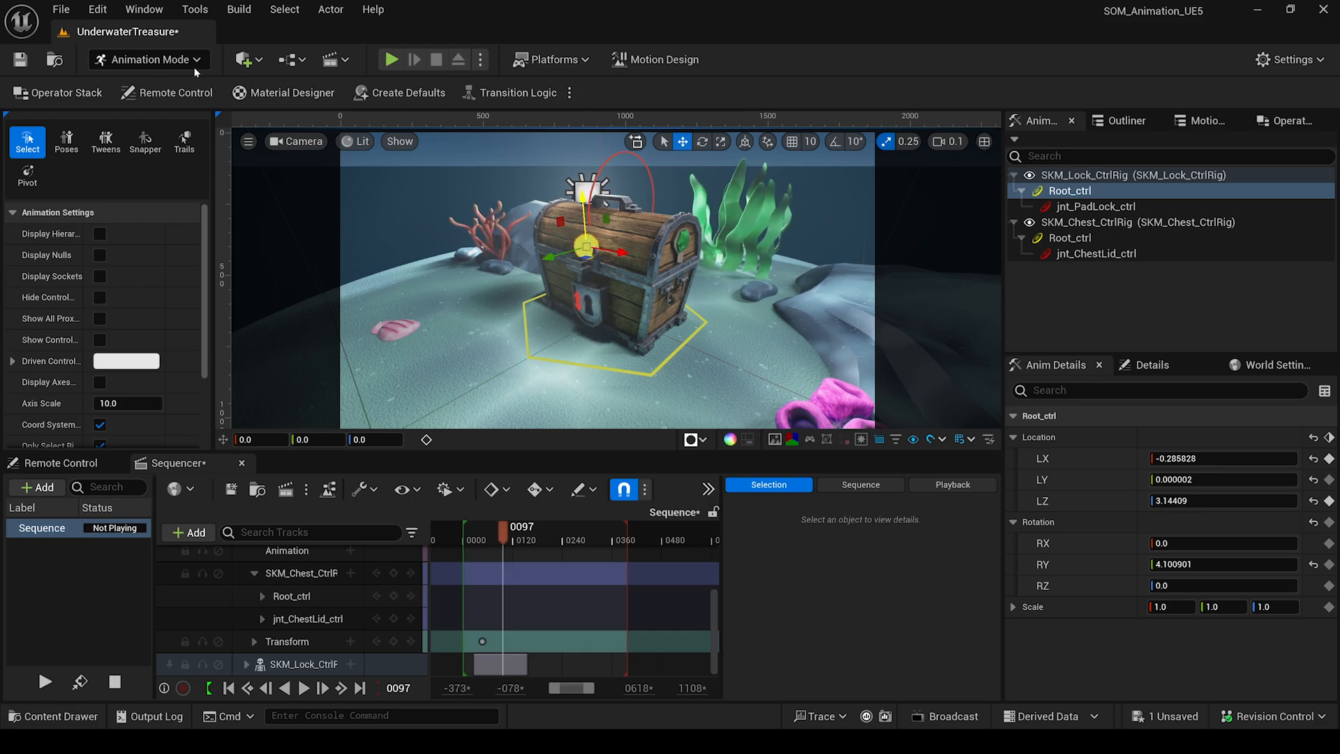
click(97, 9)
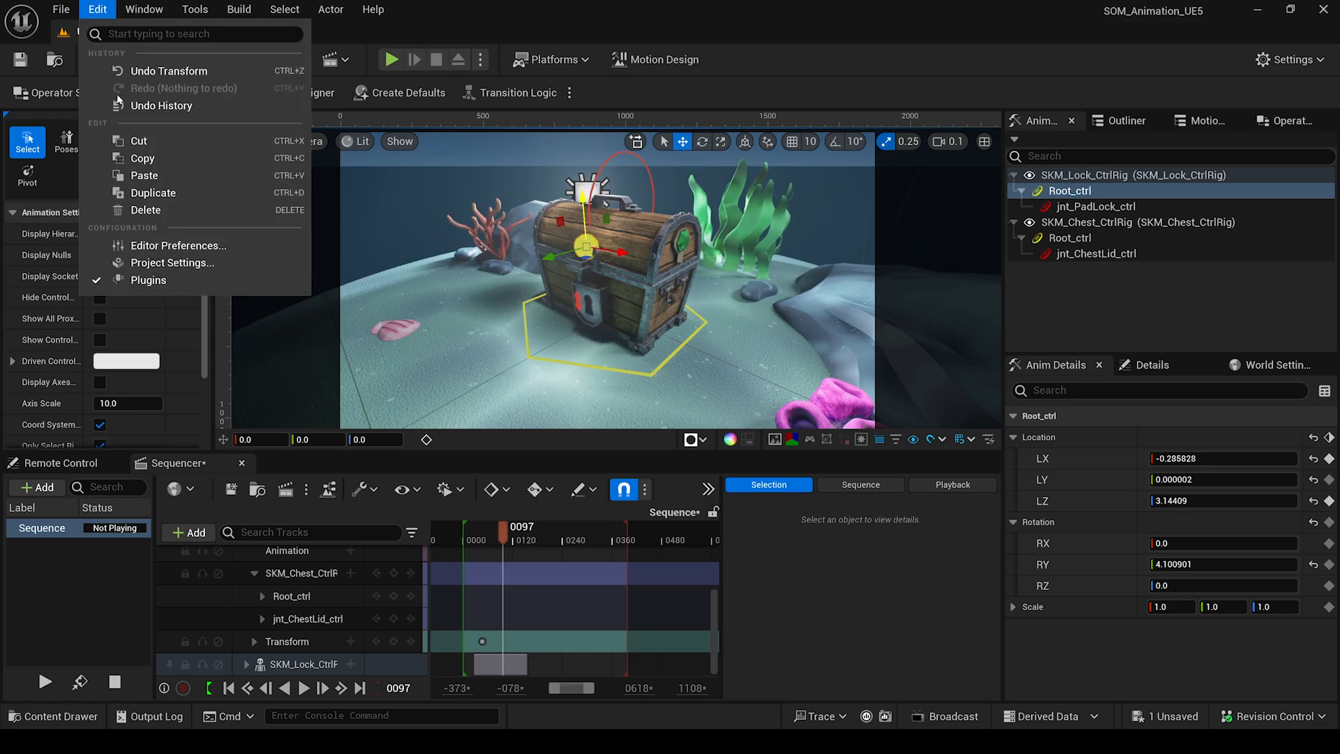
click(124, 69)
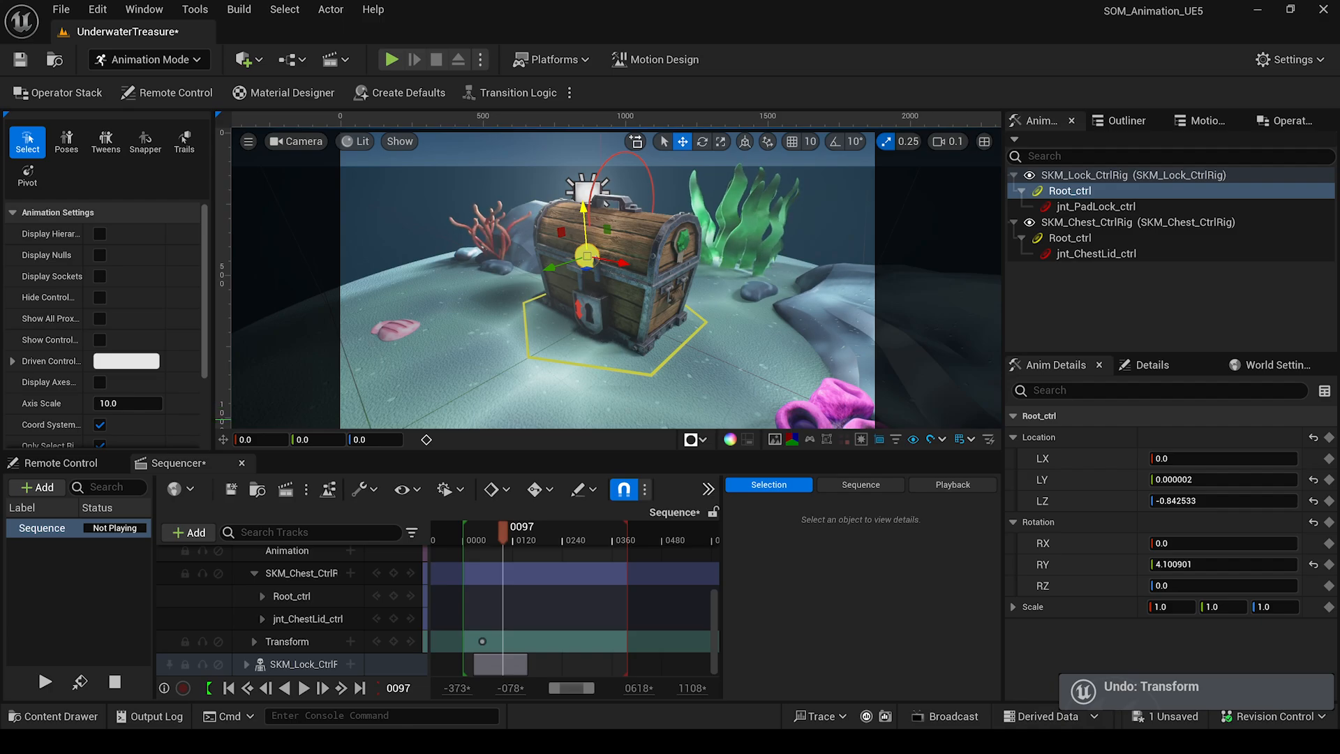
click(1263, 60)
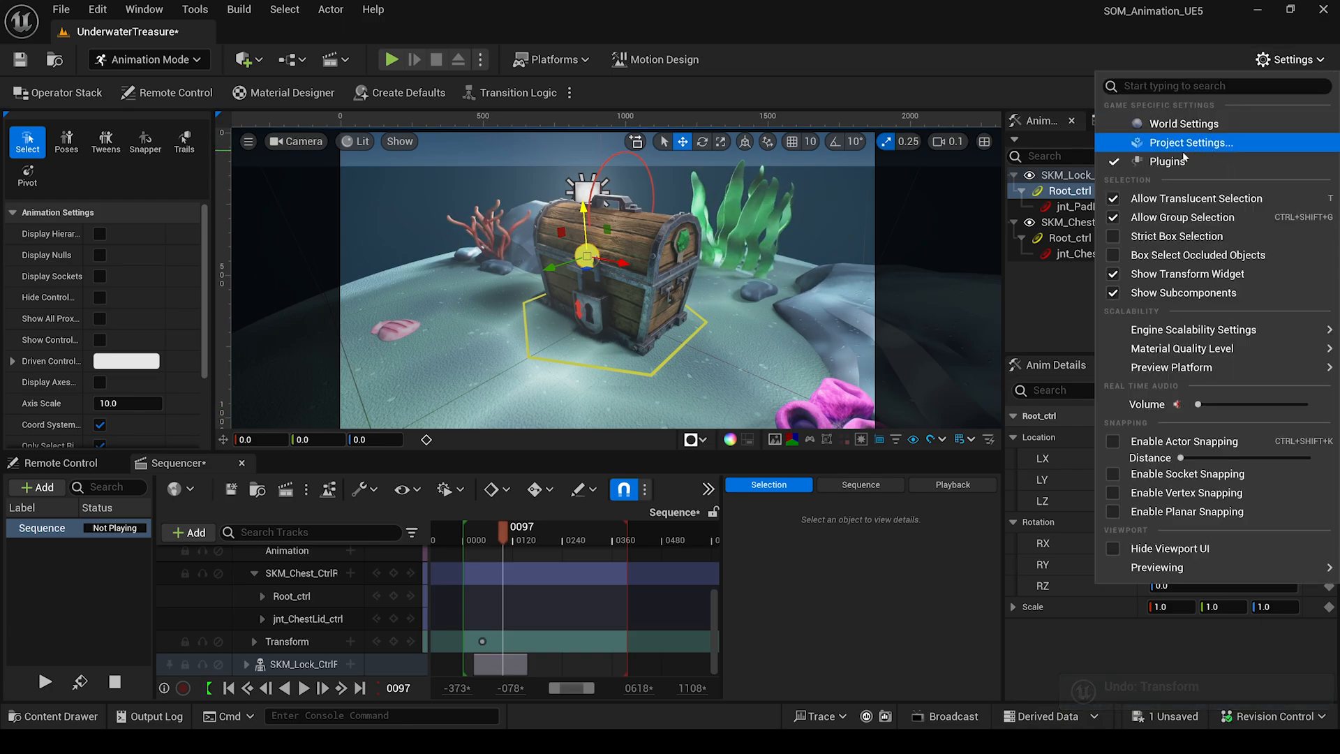
click(1177, 166)
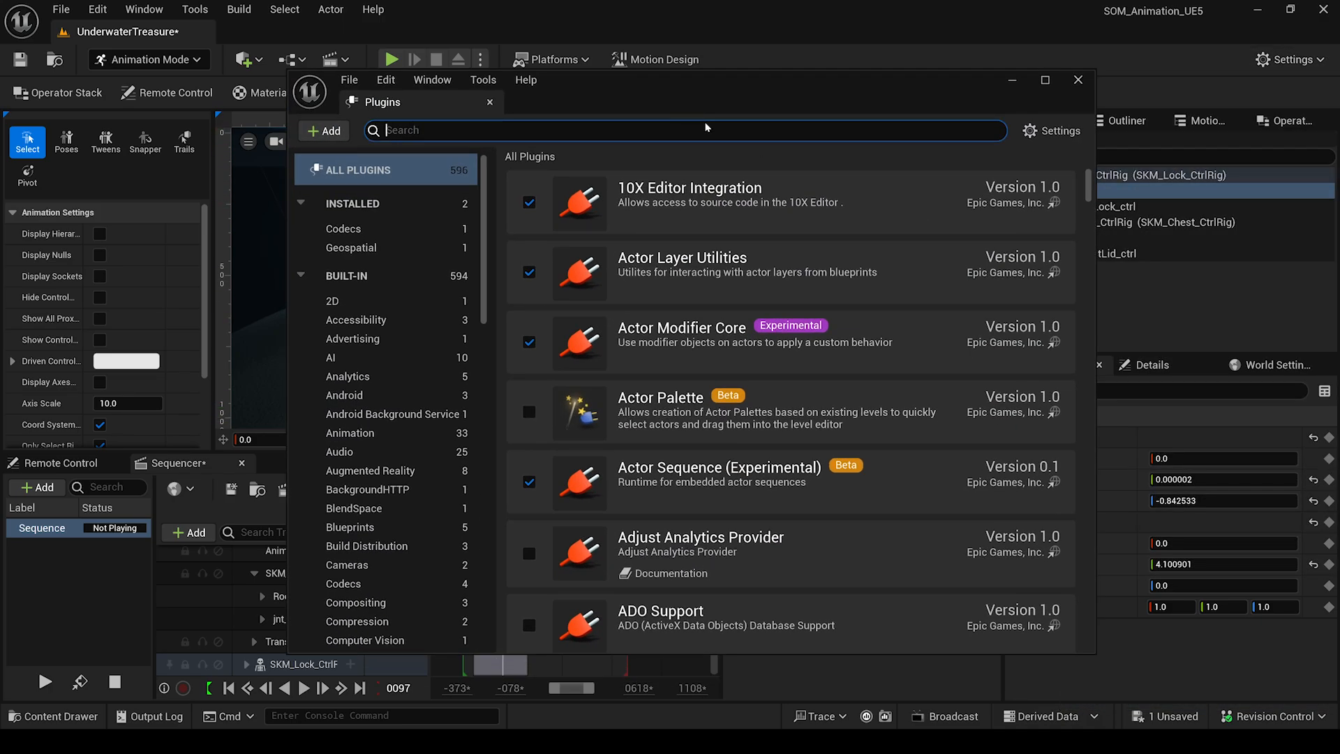
text(skeletal m)
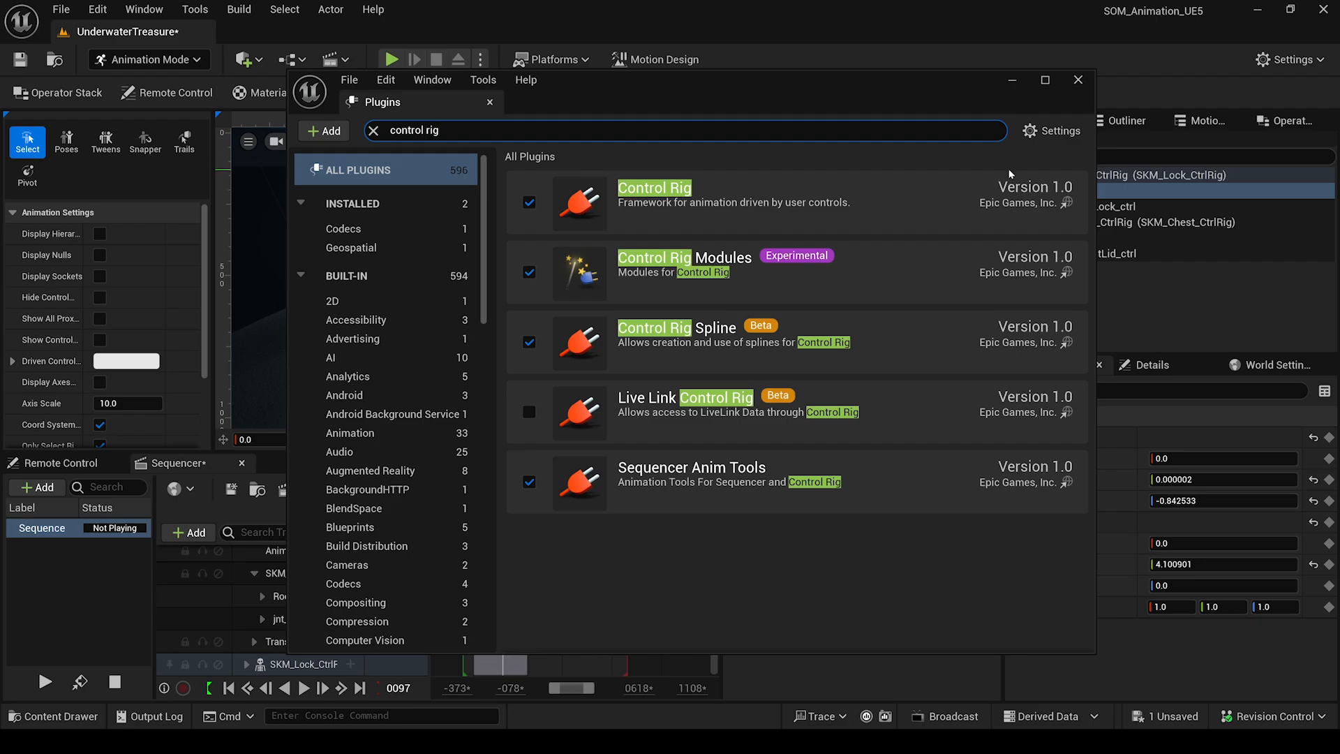
click(1087, 81)
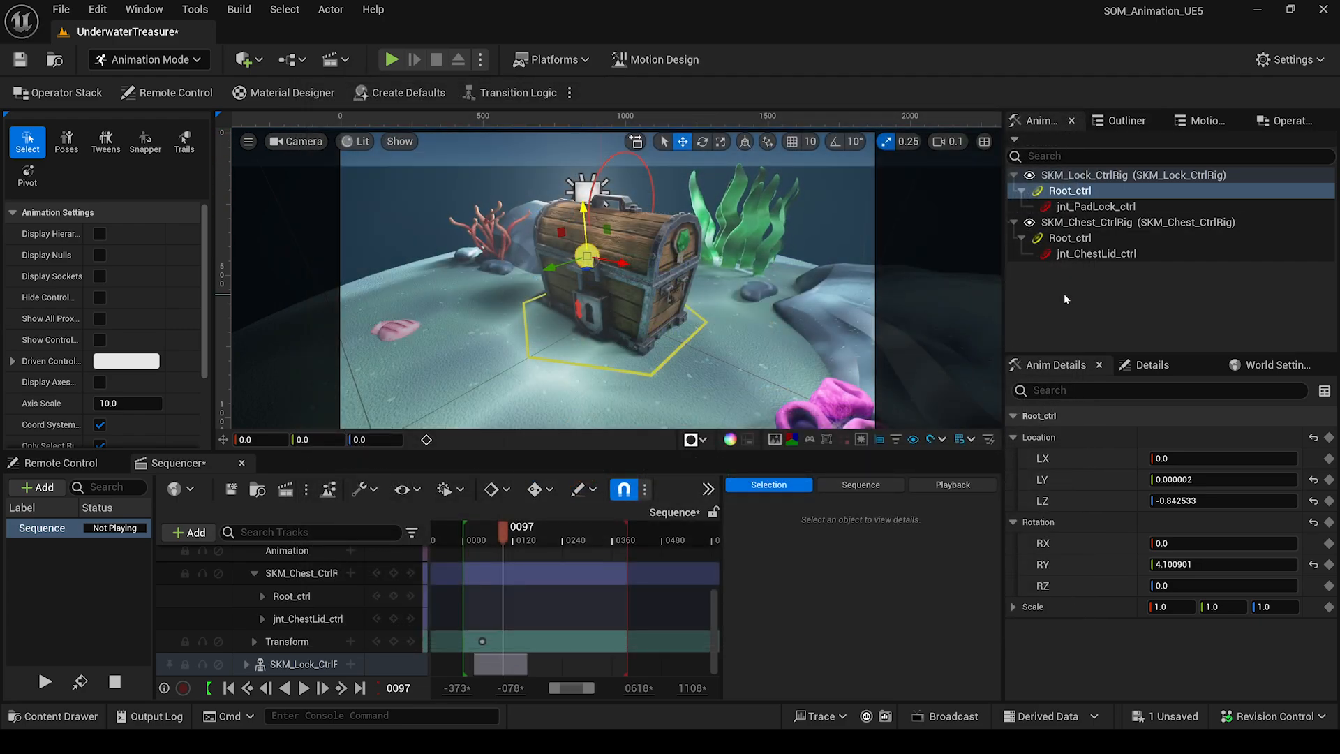
Switch the editor to selection mode and bring up the project's mesh assets.
click(147, 60)
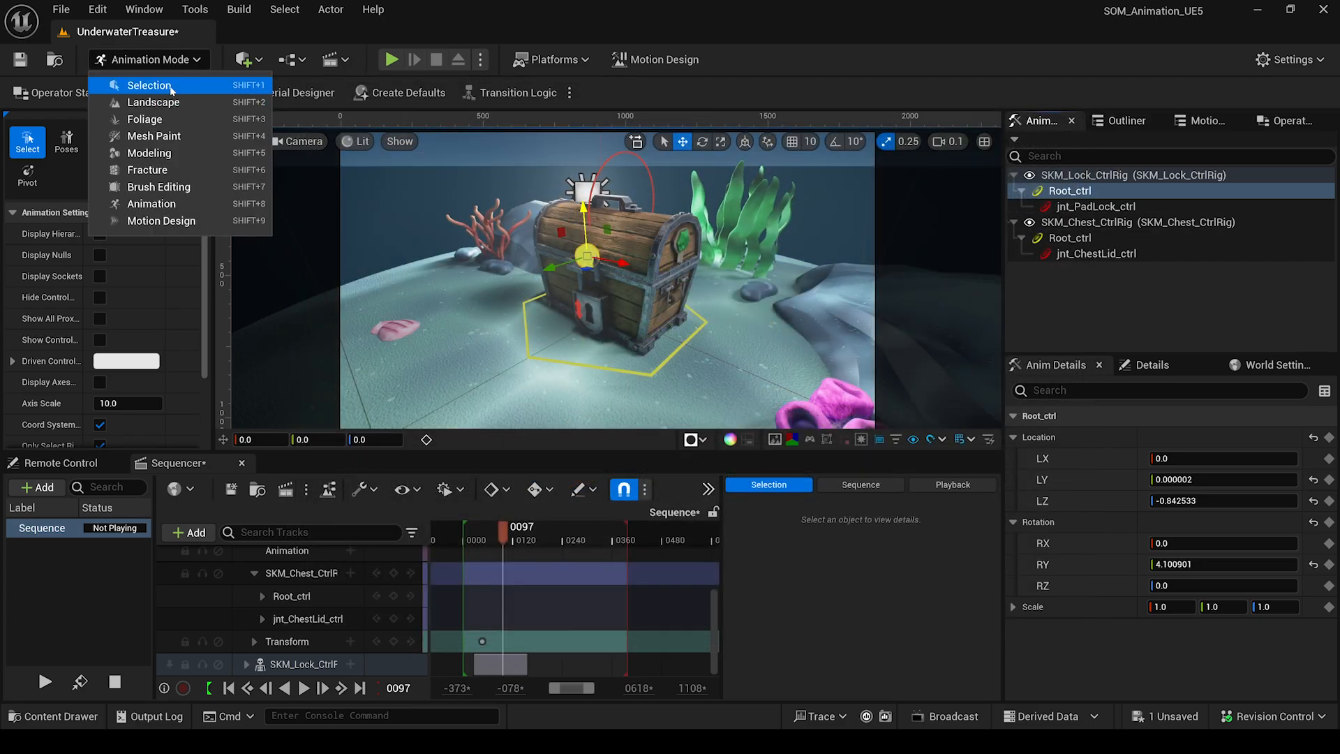
click(119, 82)
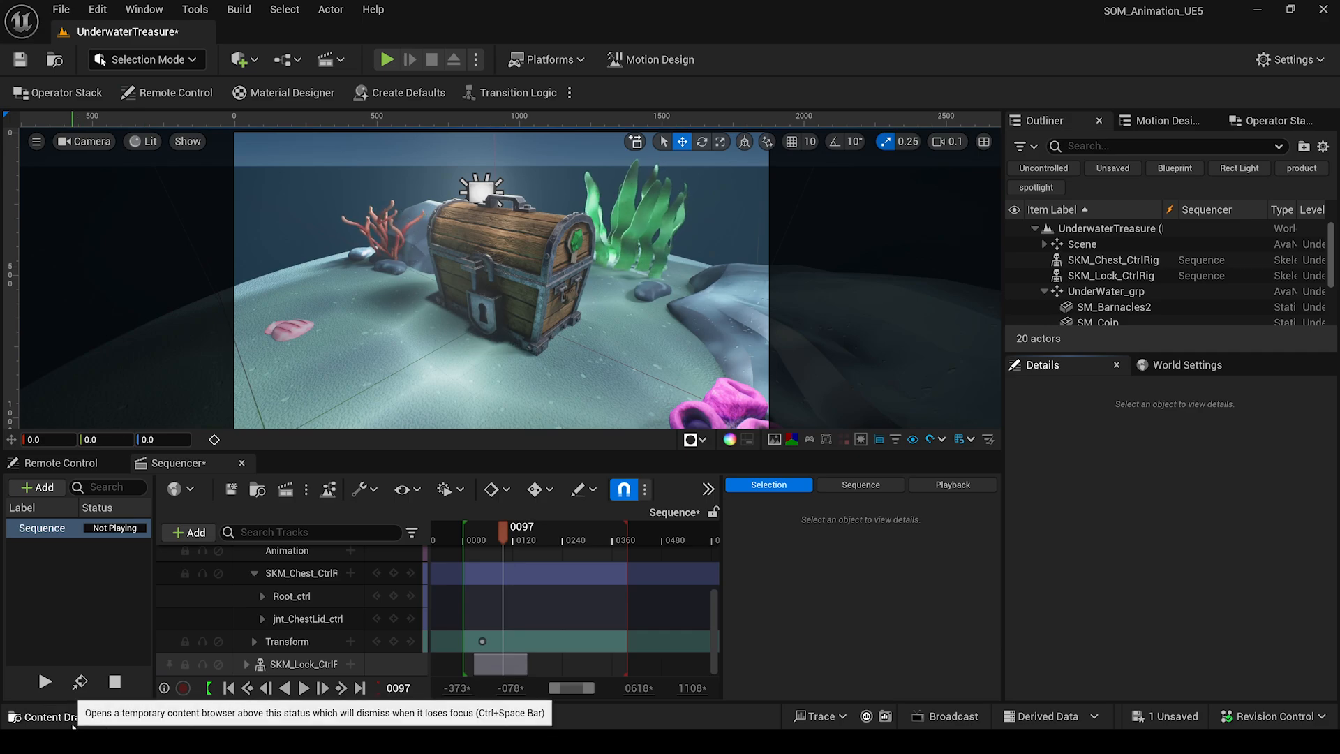
click(52, 716)
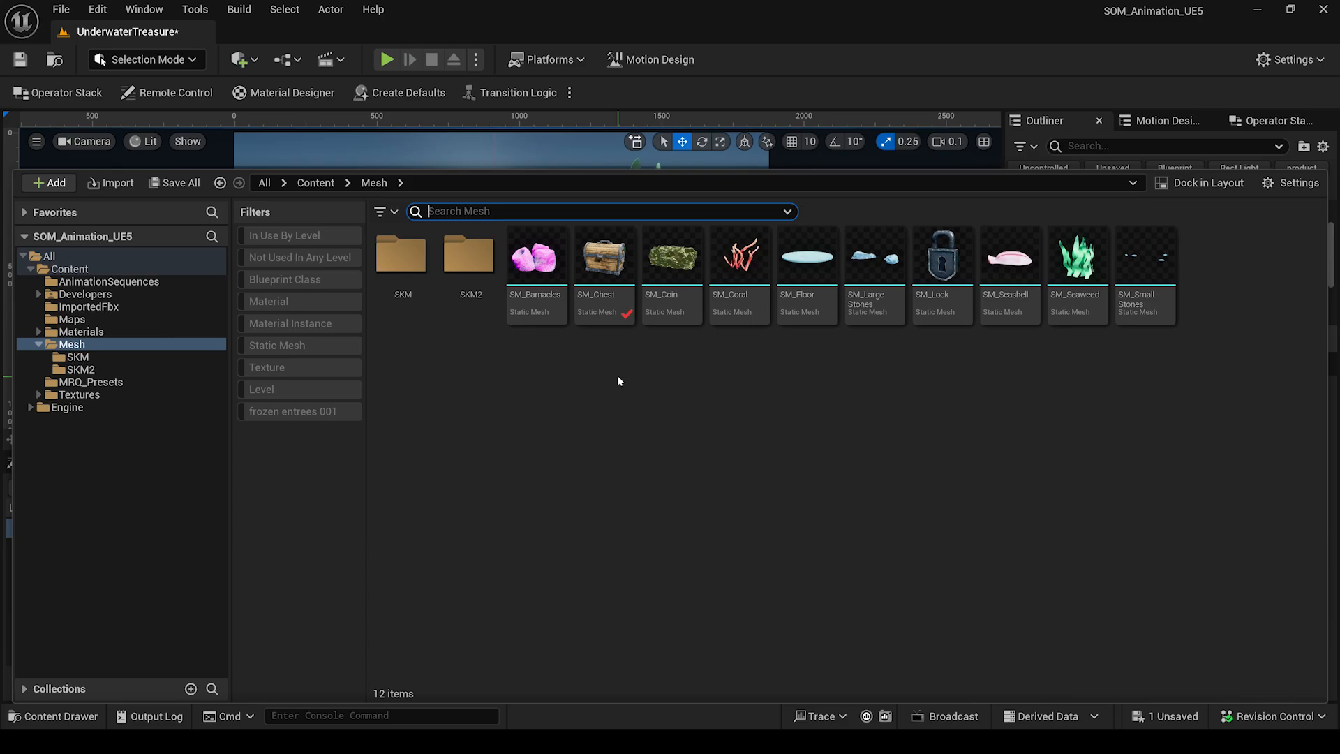
Convert SM_Chest into a skeletal mesh saved in the Mesh/SKM2 folder.
right_click(605, 264)
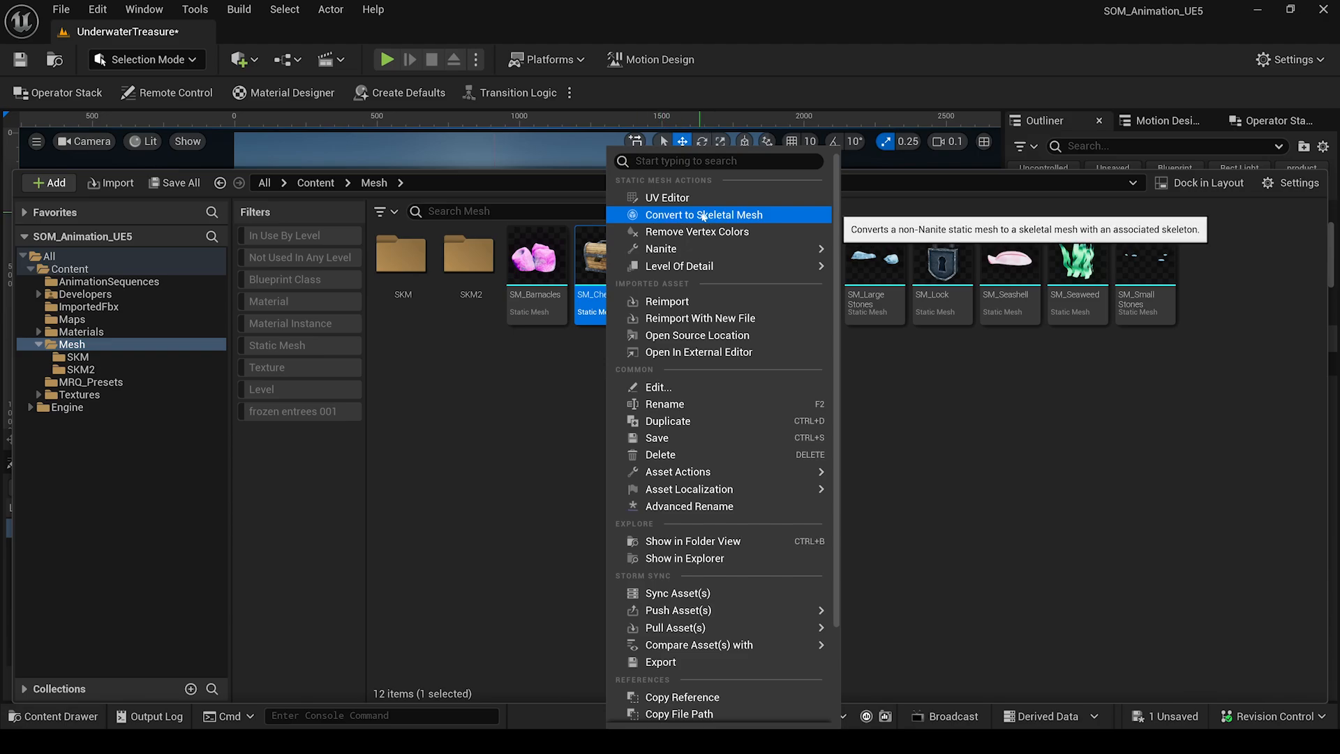
click(768, 216)
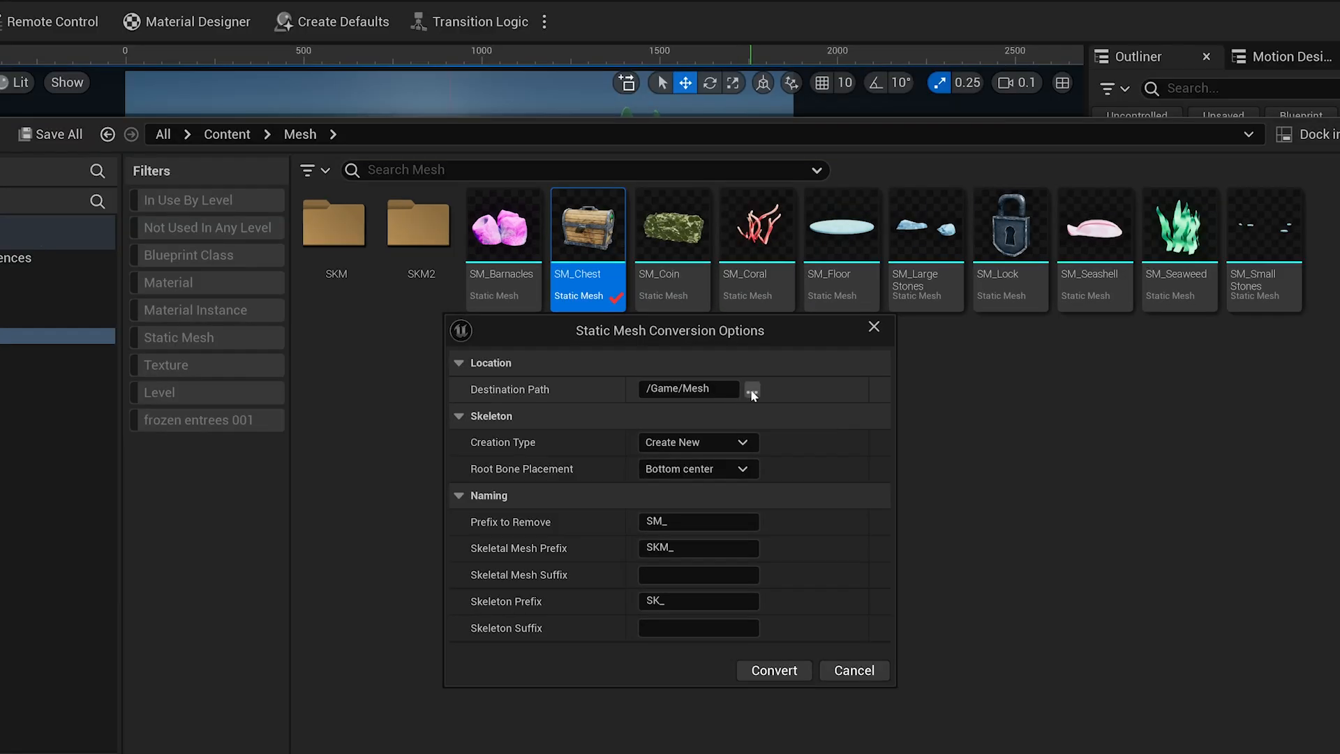
click(737, 389)
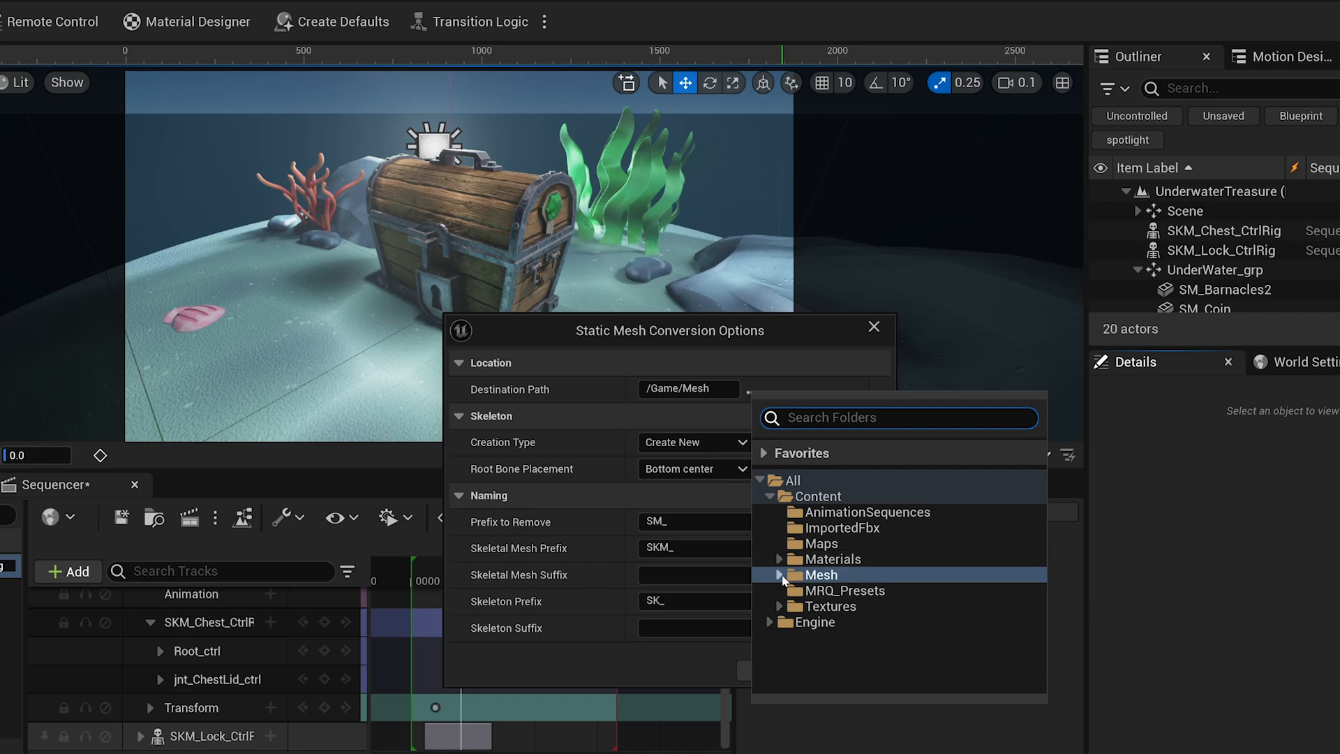
click(779, 575)
click(837, 607)
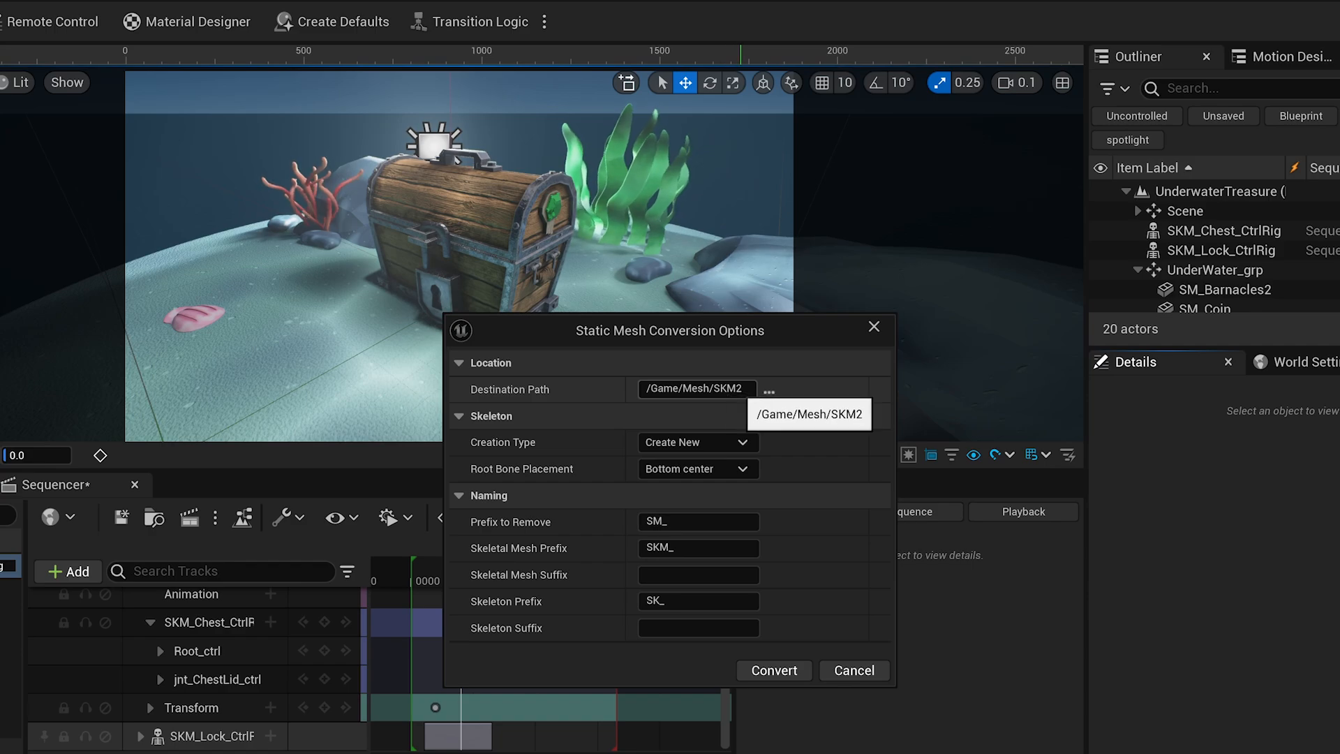
click(776, 676)
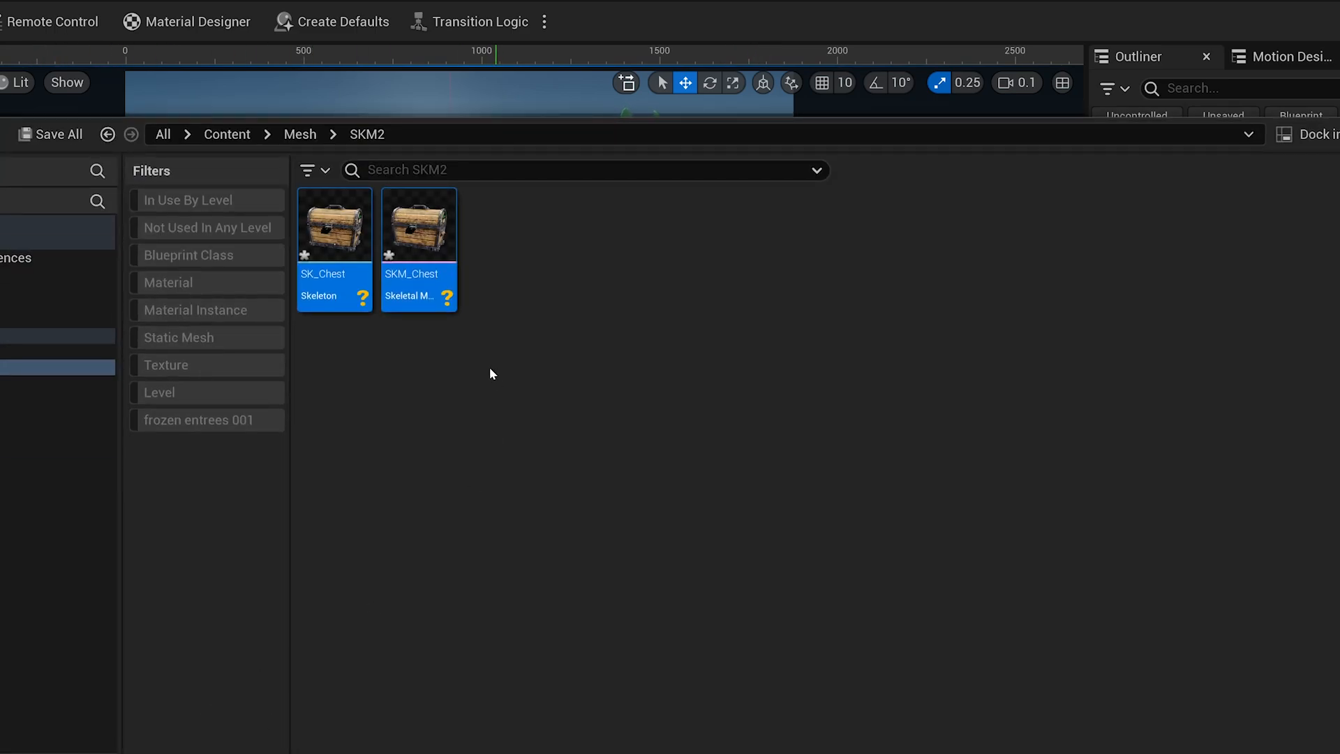
Compare the new SK_Chest and SKM_Chest assets, then open SK_Chest in its editor.
click(490, 369)
click(337, 241)
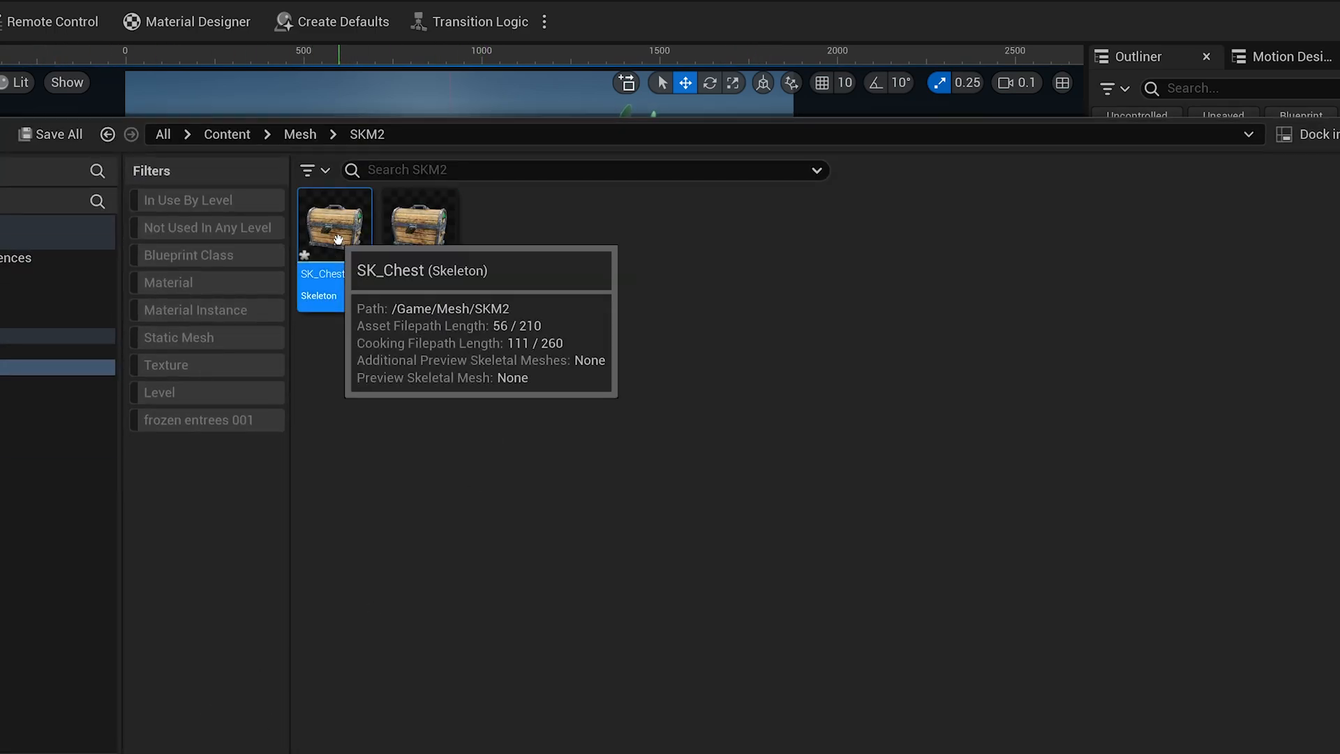
click(421, 278)
click(334, 293)
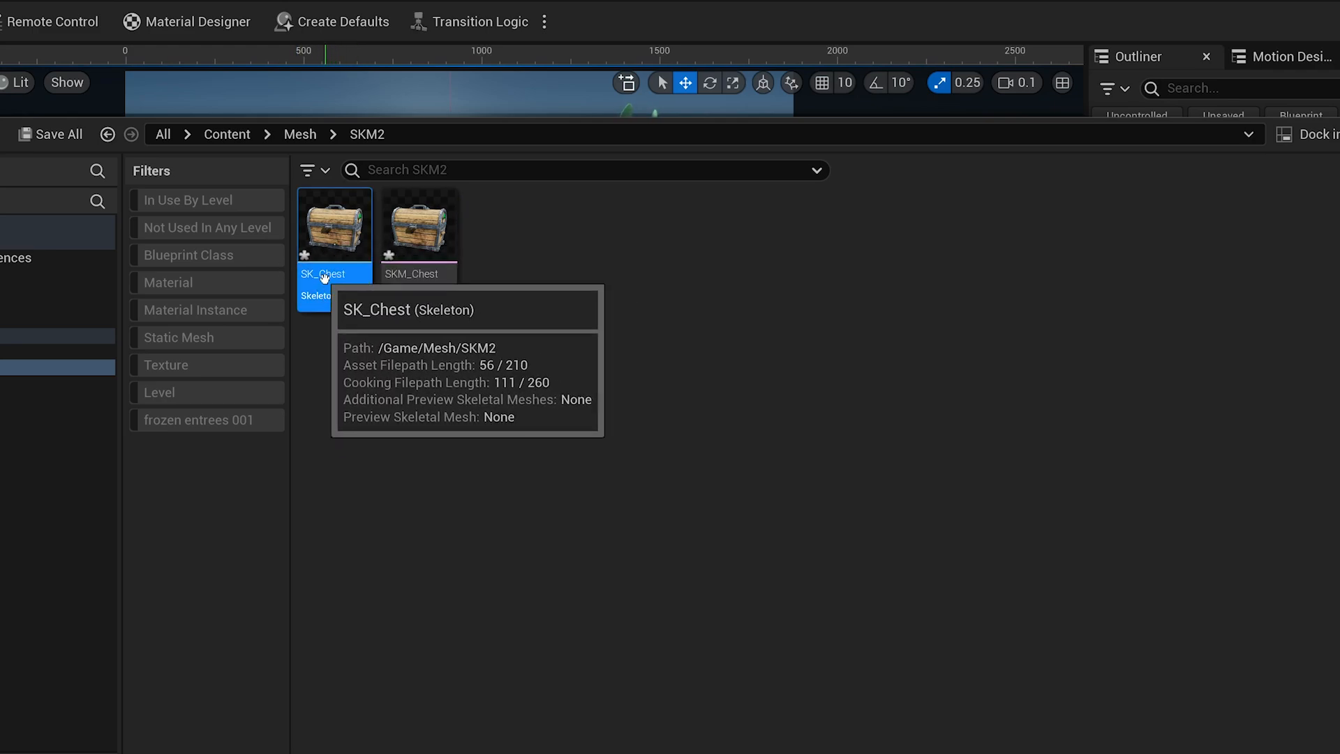
click(424, 278)
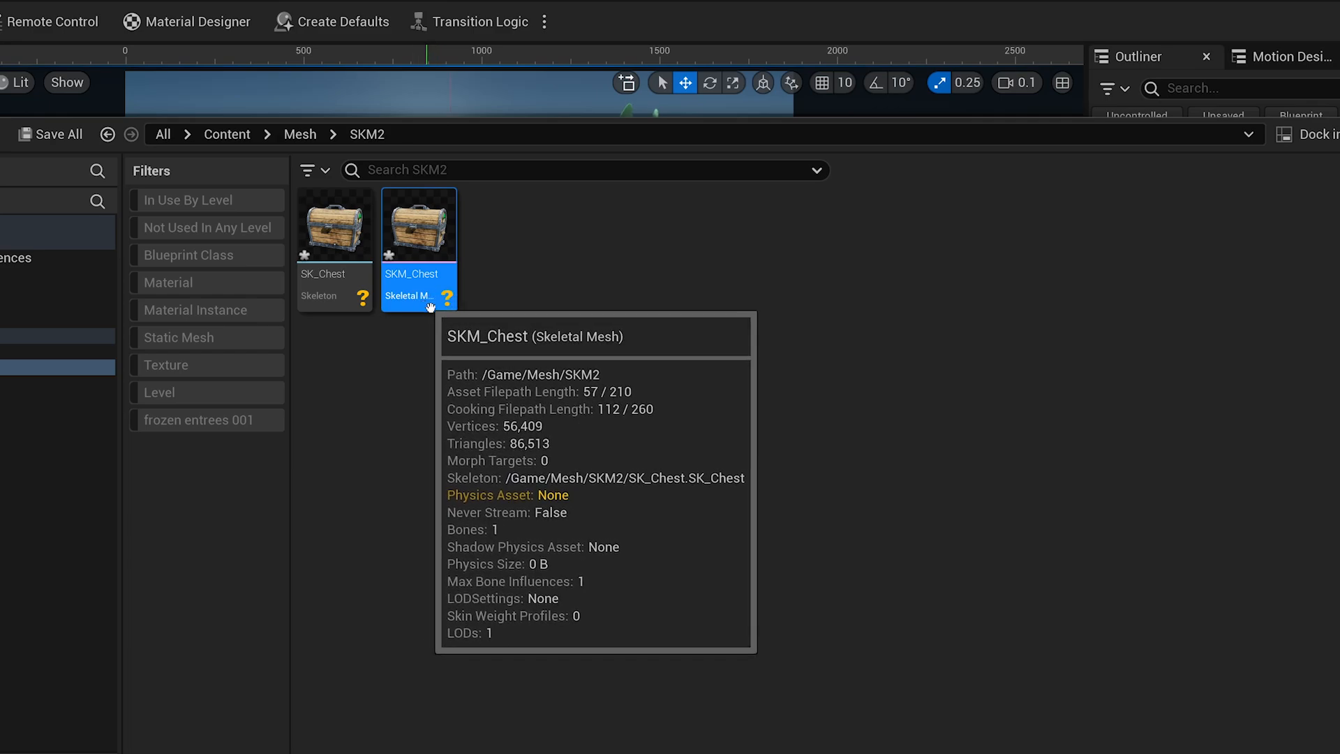
click(358, 218)
click(477, 265)
click(420, 260)
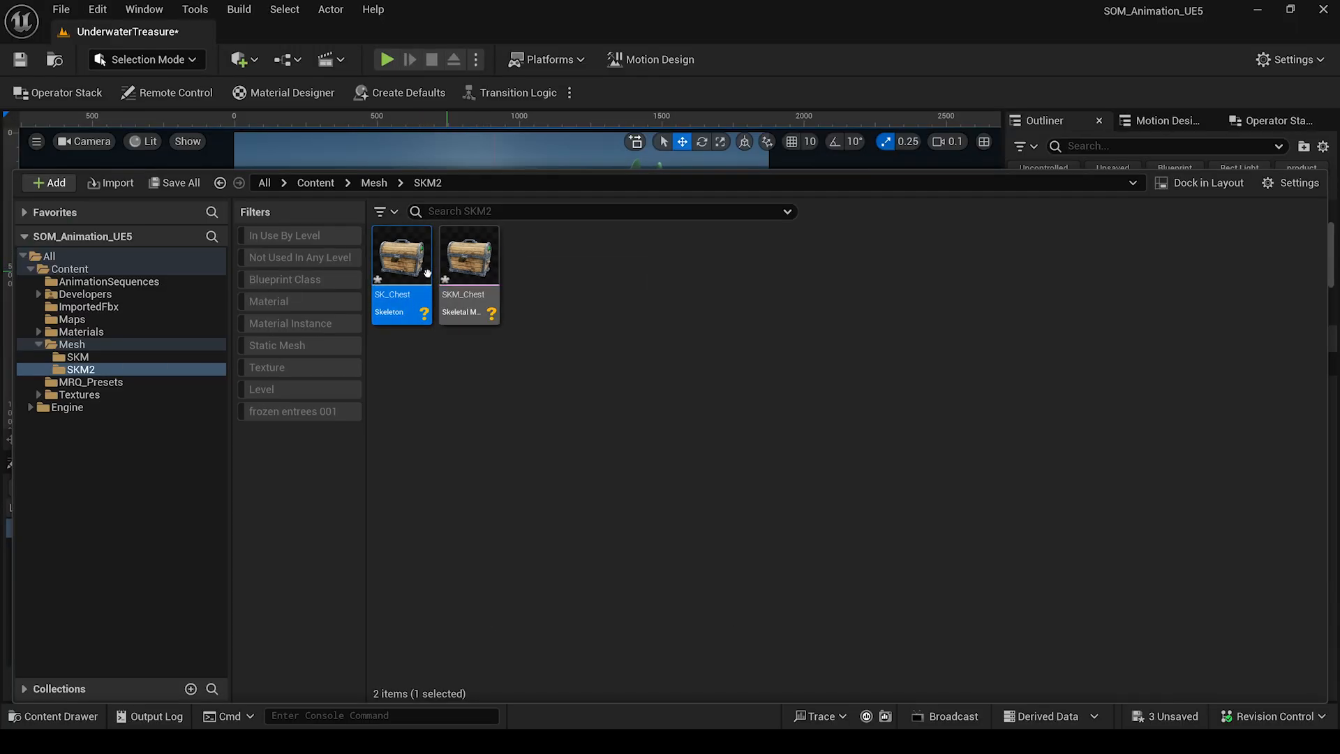
double_click(427, 272)
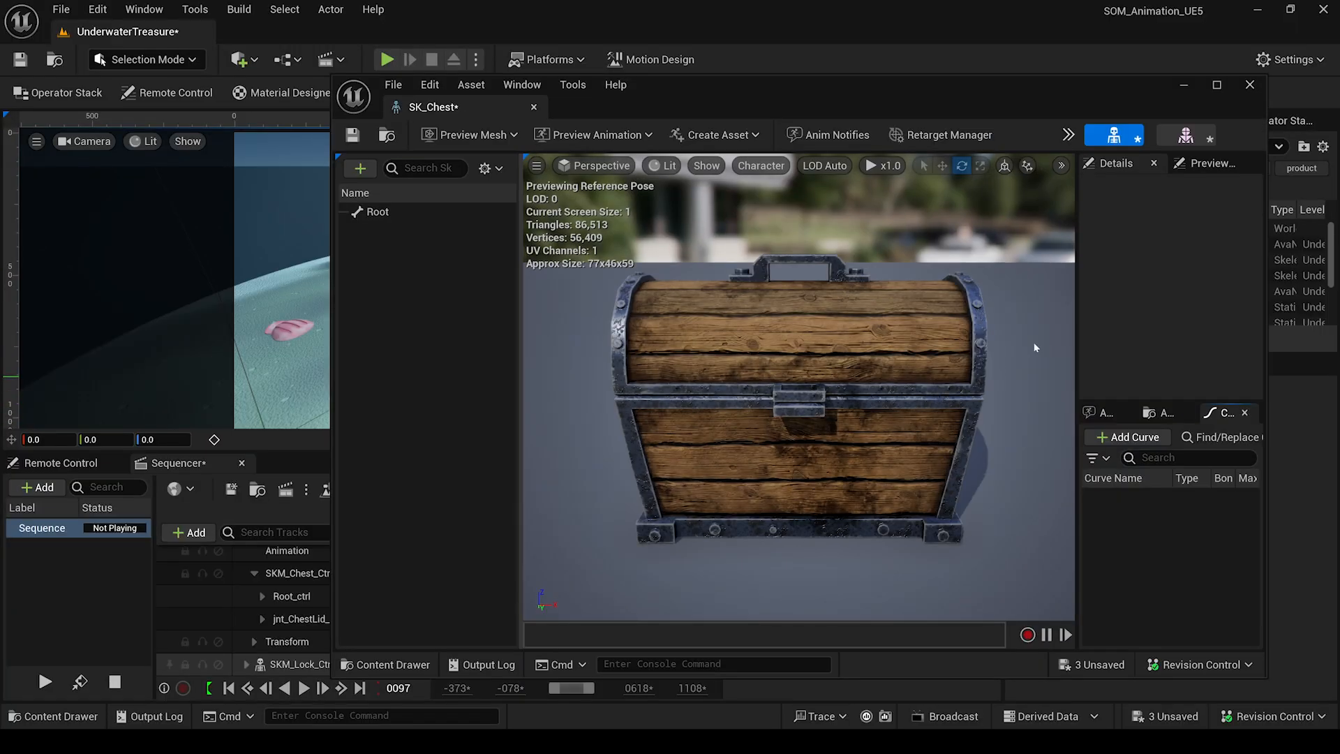
Open the SKM_Chest skeletal mesh editor from the Content Drawer.
click(369, 216)
click(387, 135)
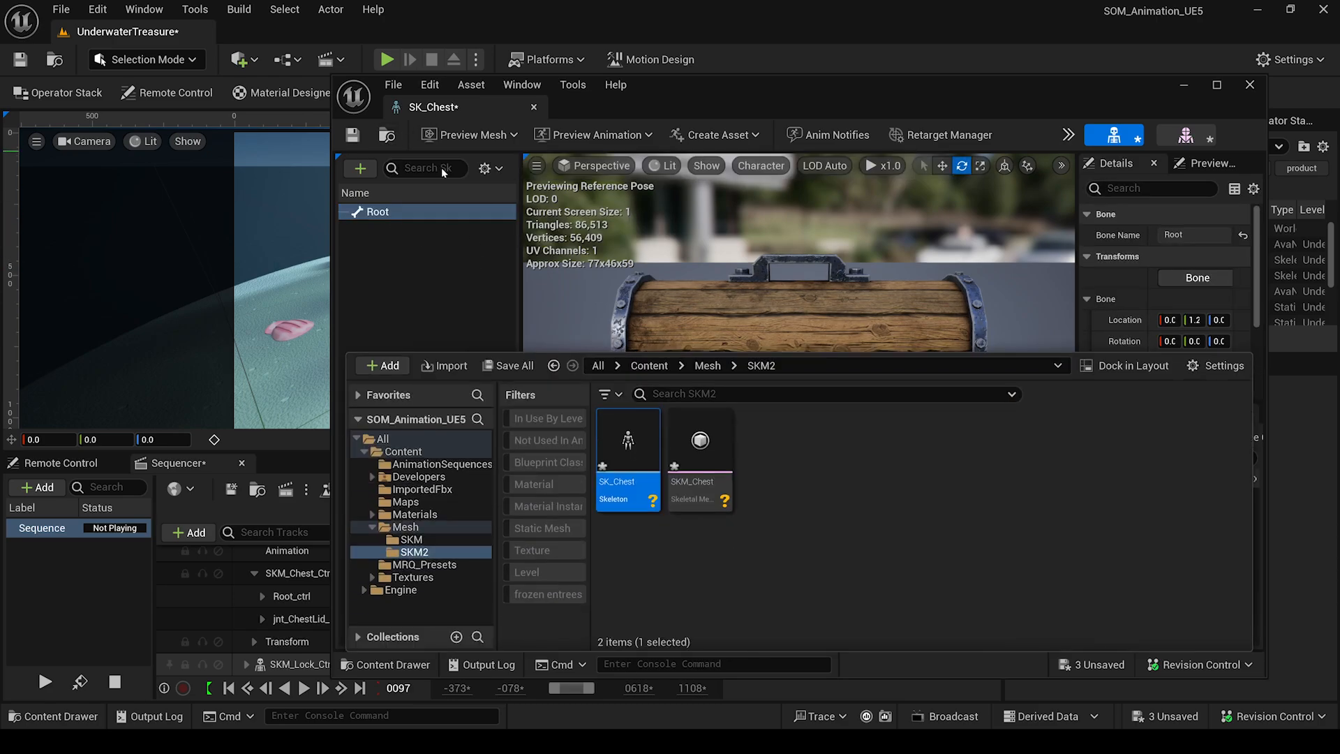
double_click(694, 474)
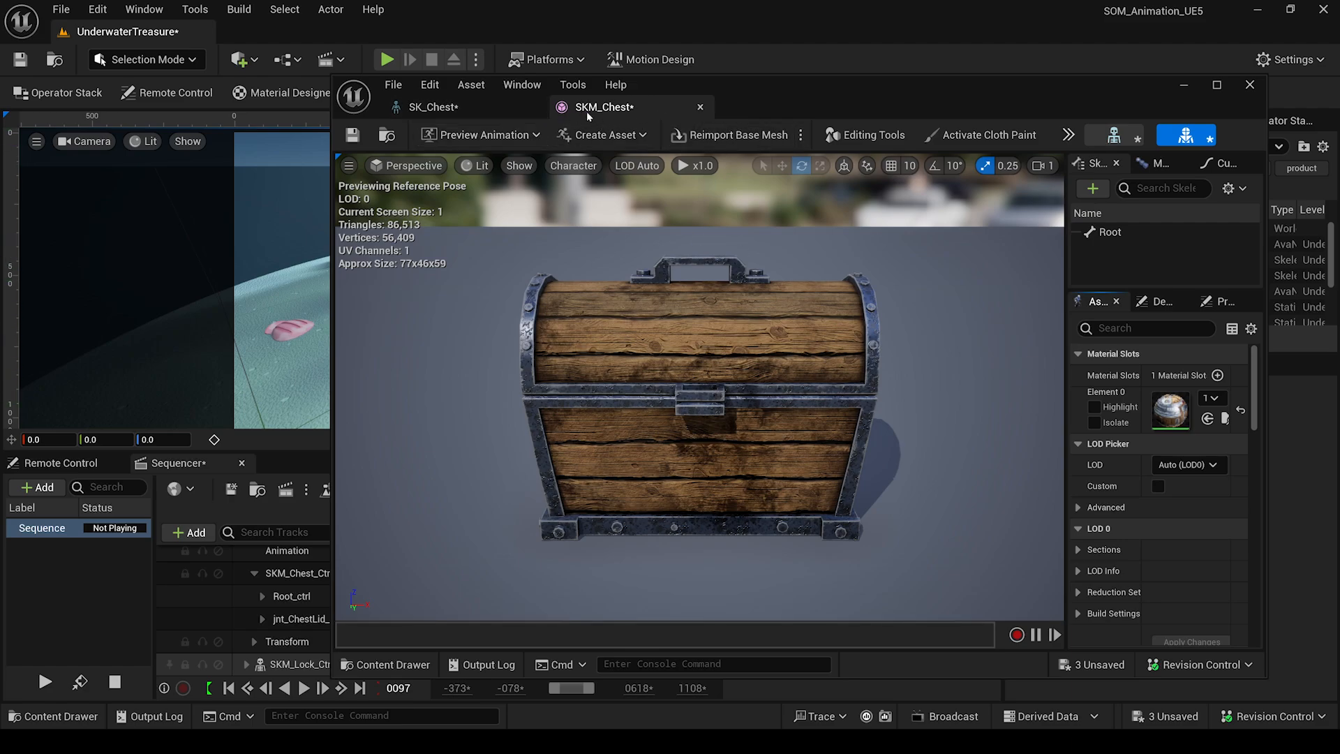
Close the SK_Chest skeleton tab and bring up the mesh Editing Tools.
click(430, 108)
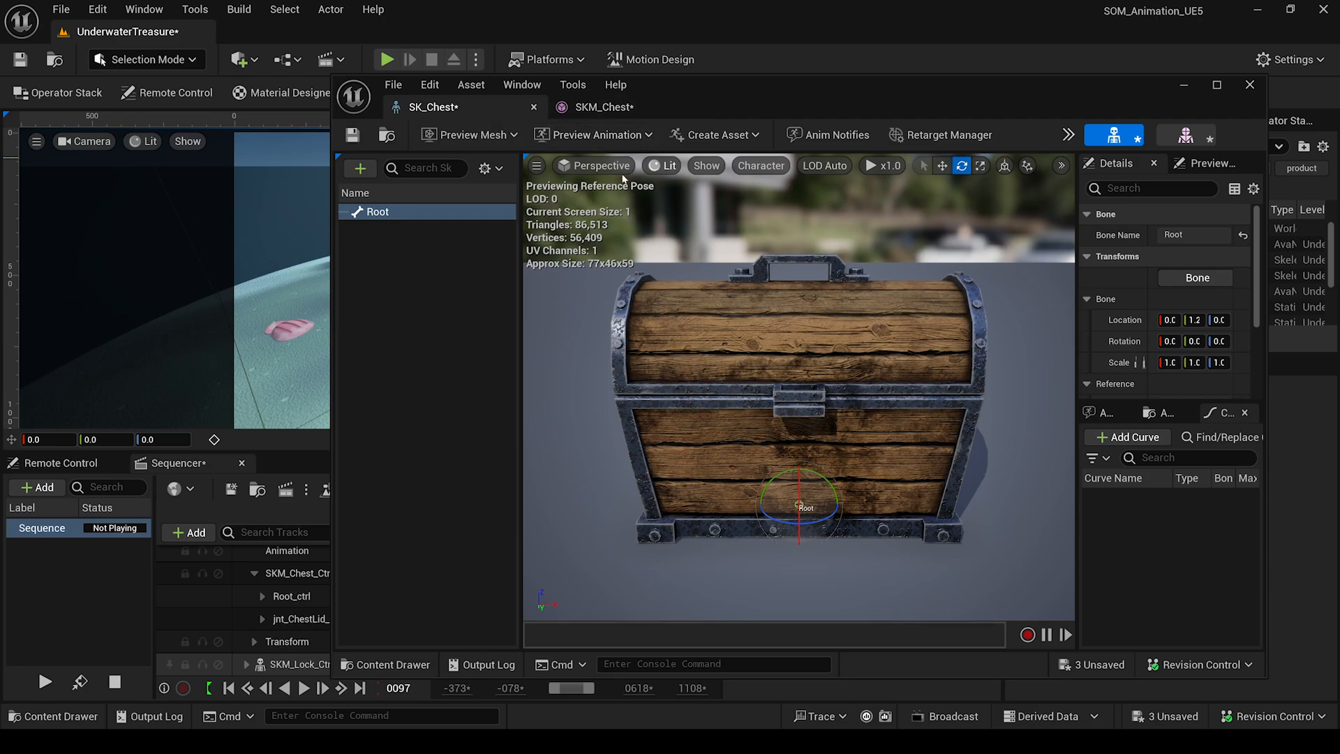
click(614, 107)
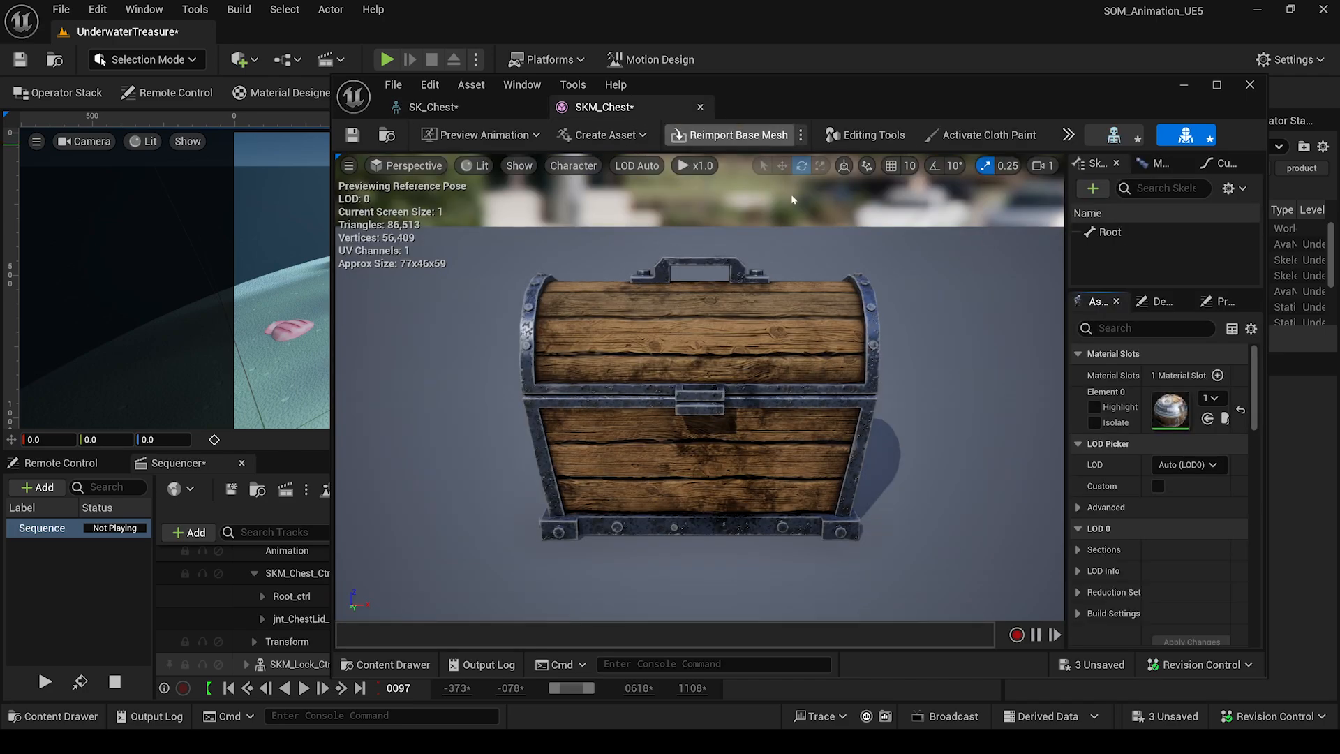
middle_click(498, 106)
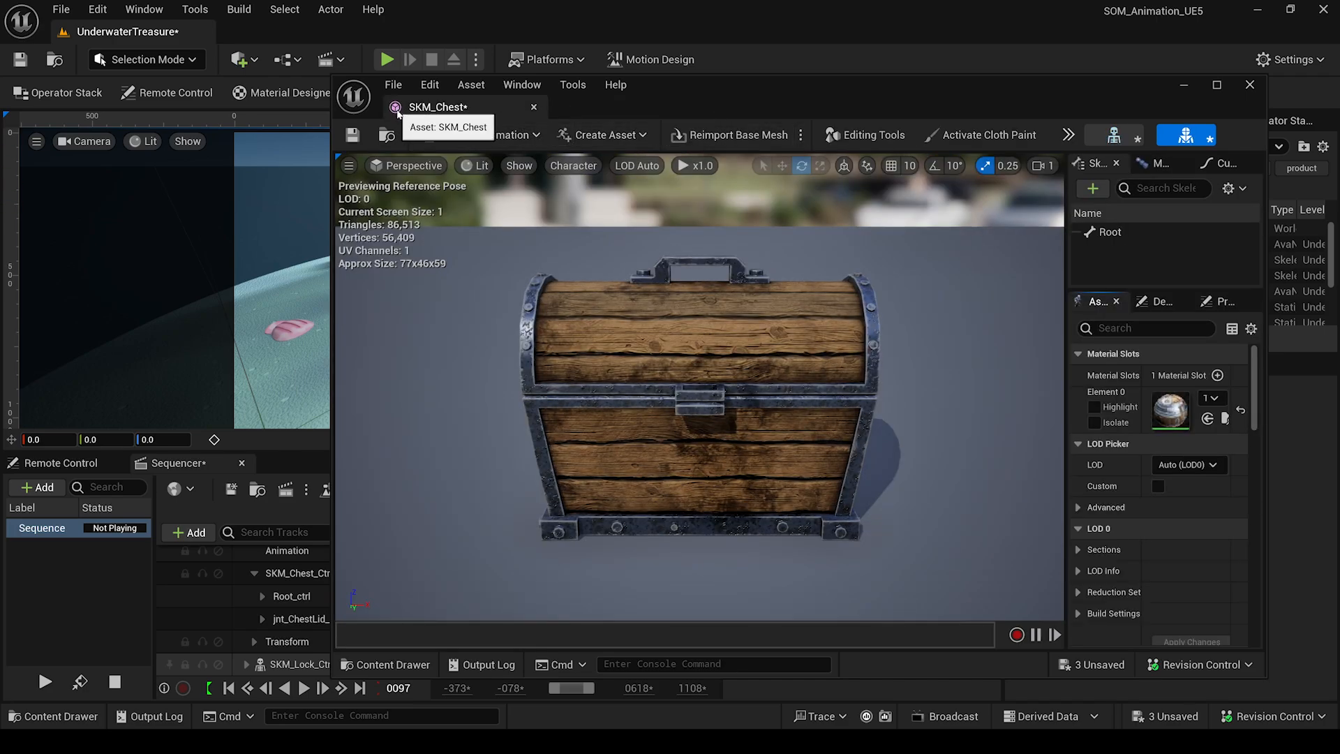
click(846, 137)
drag(771, 89, 611, 77)
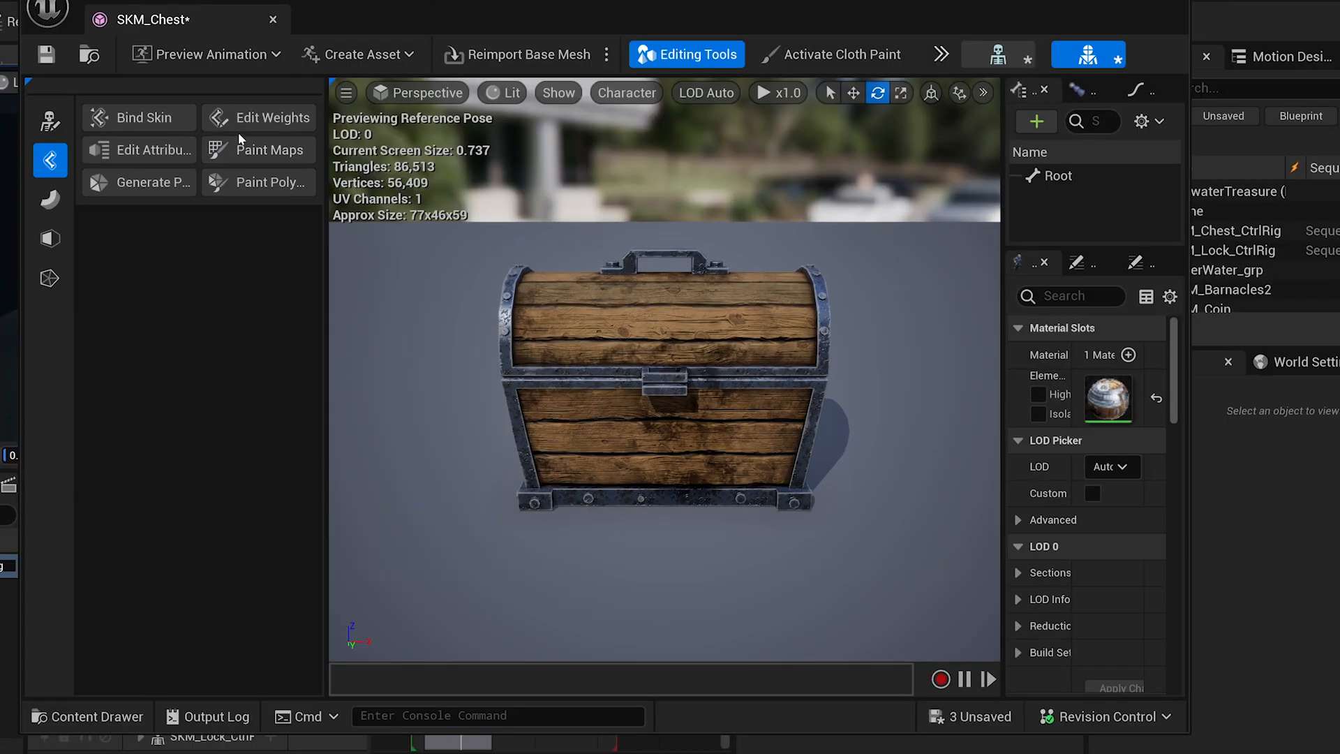
Start Edit Skeleton on SKM_Chest, adding new bones by picking mesh components.
click(50, 121)
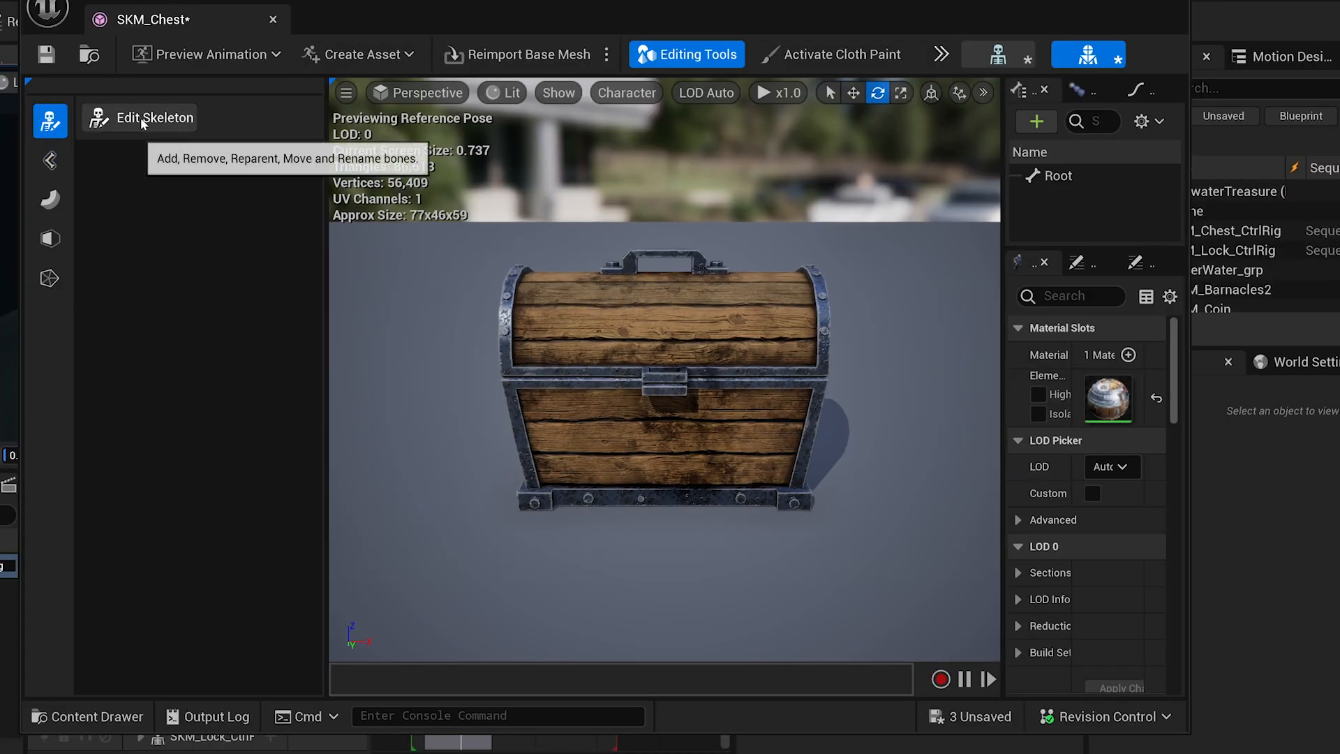
click(143, 120)
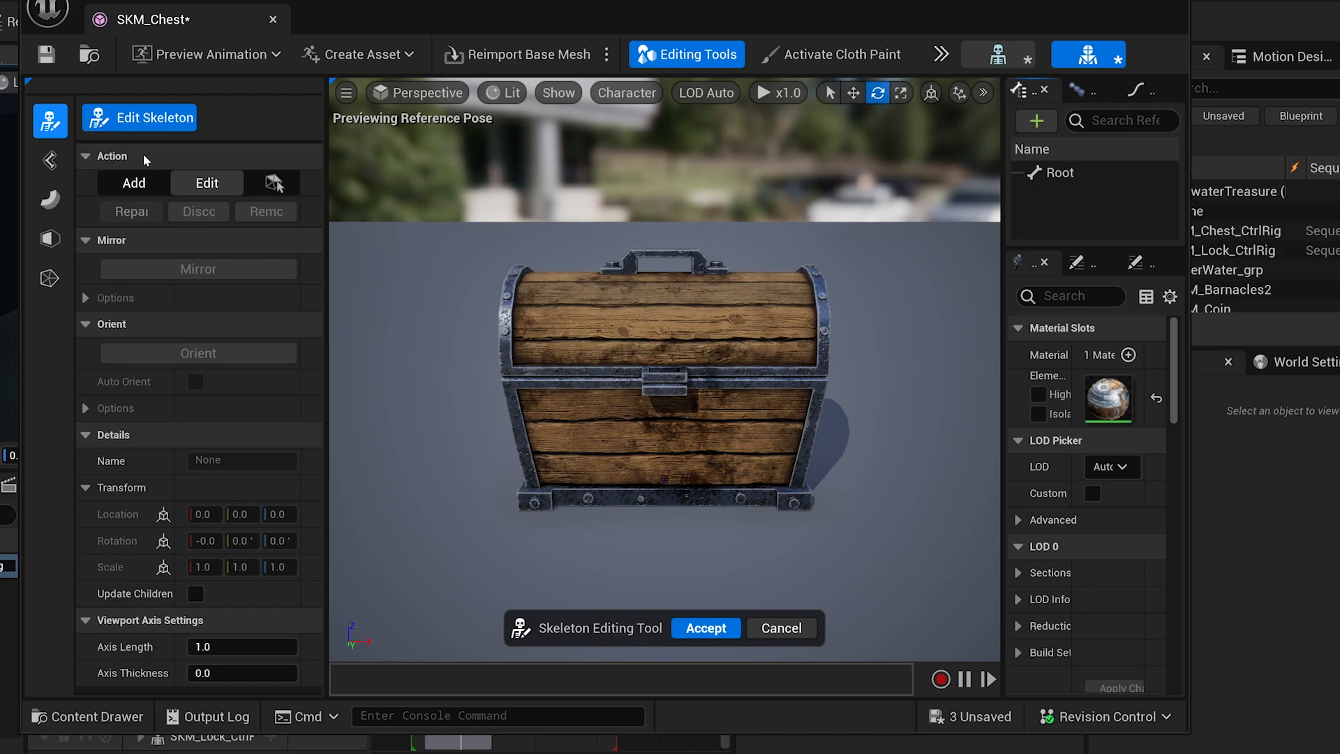
click(138, 183)
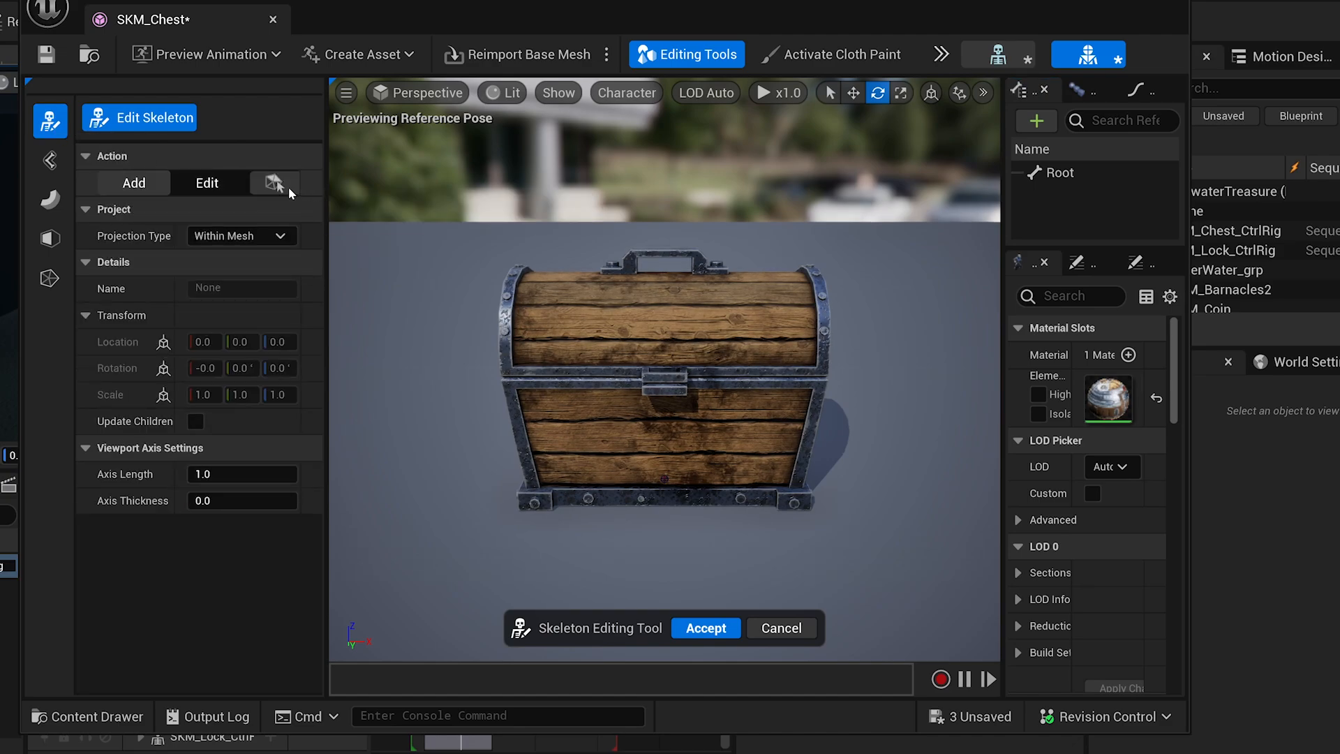
click(275, 183)
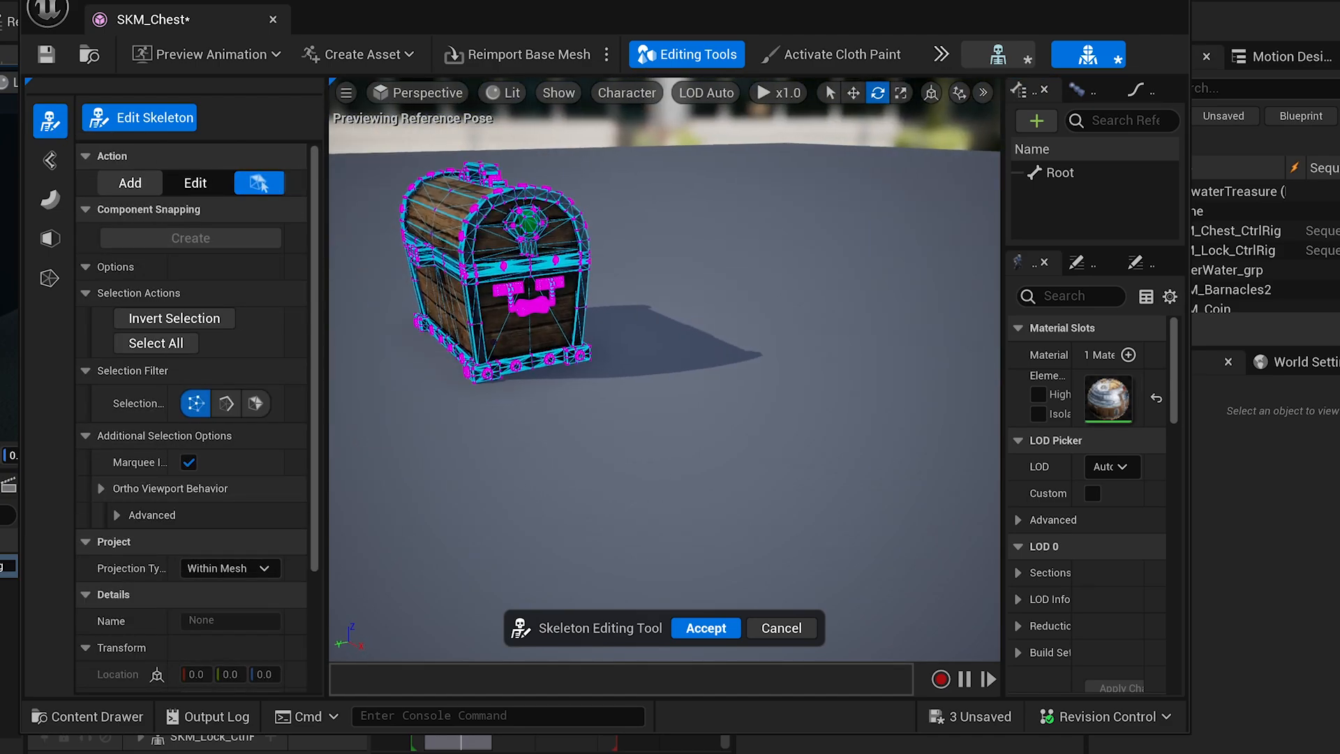
right_drag(488, 503, 433, 496)
key(w)
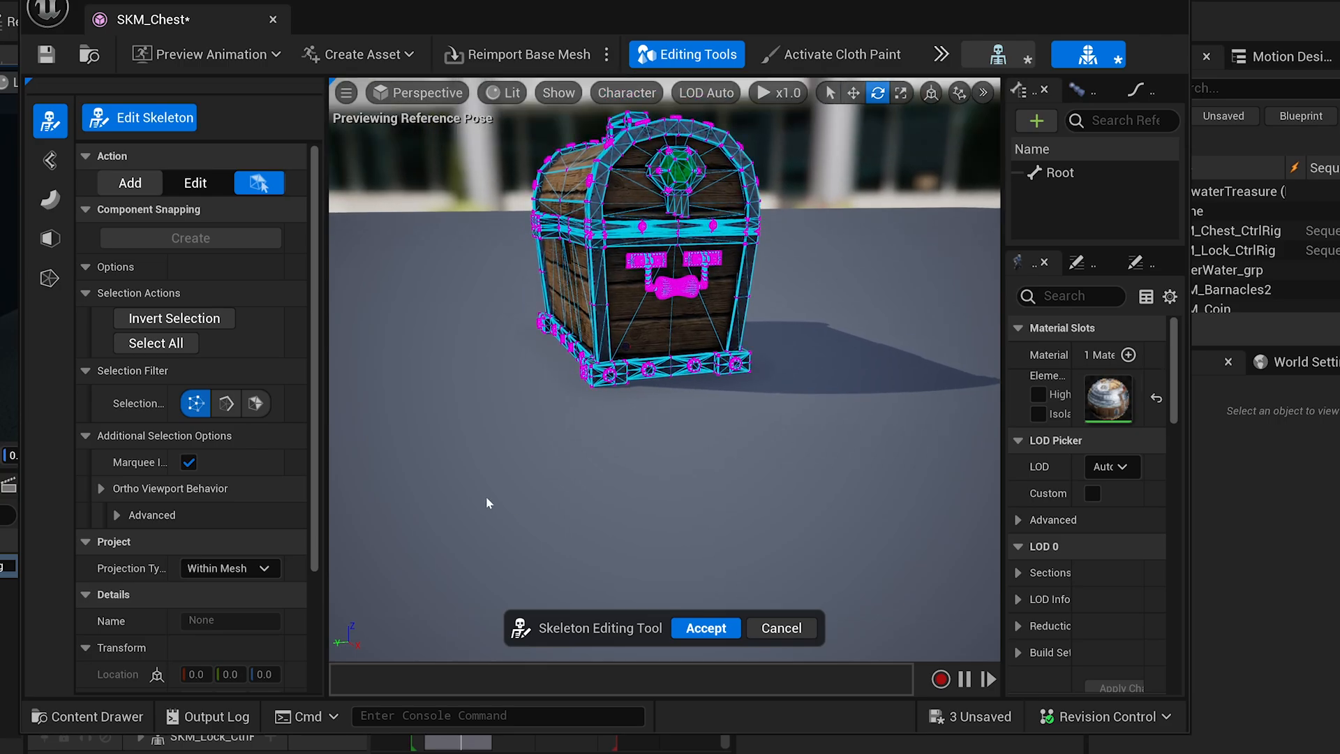
Select faces on the chest front and handle side, then create the joint bone.
click(256, 402)
click(652, 321)
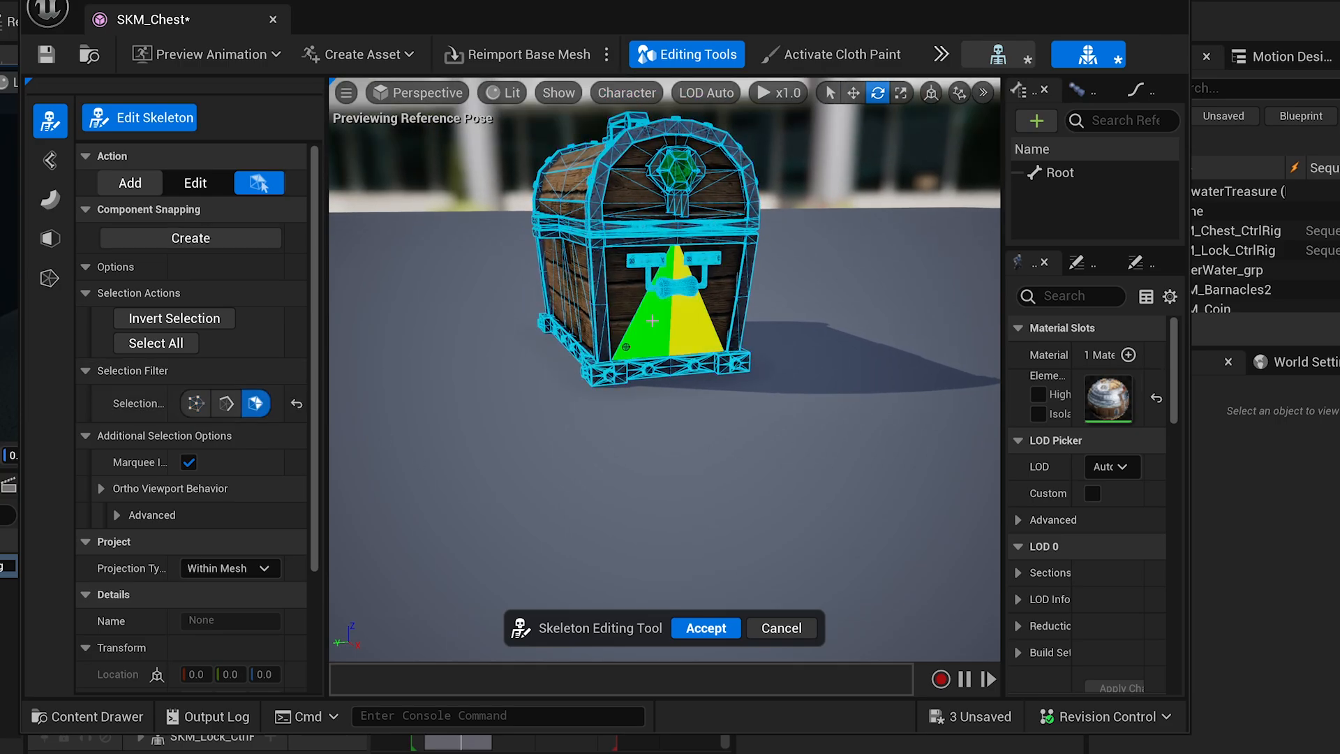
shift+click(653, 322)
right_drag(652, 321, 963, 323)
key(a)
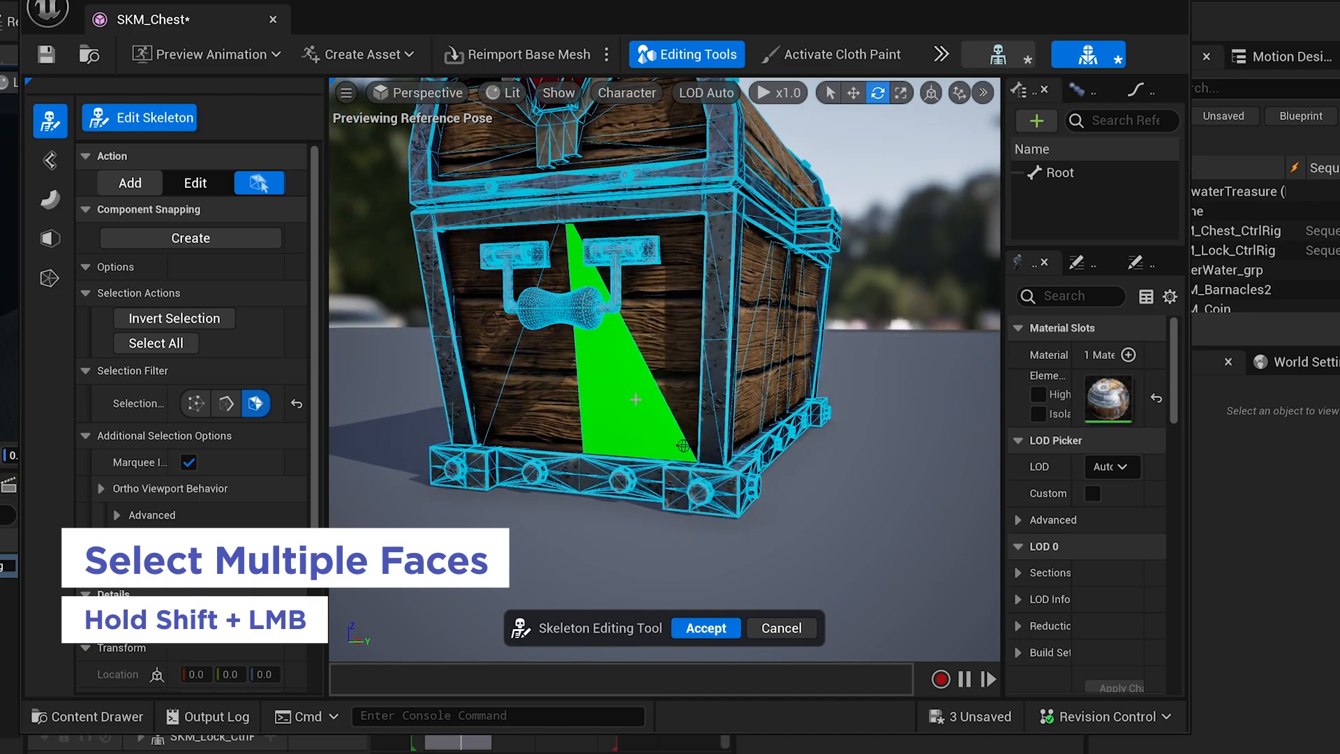
shift+click(635, 399)
shift+click(560, 399)
key(d)
right_drag(560, 399, 289, 401)
key(s)
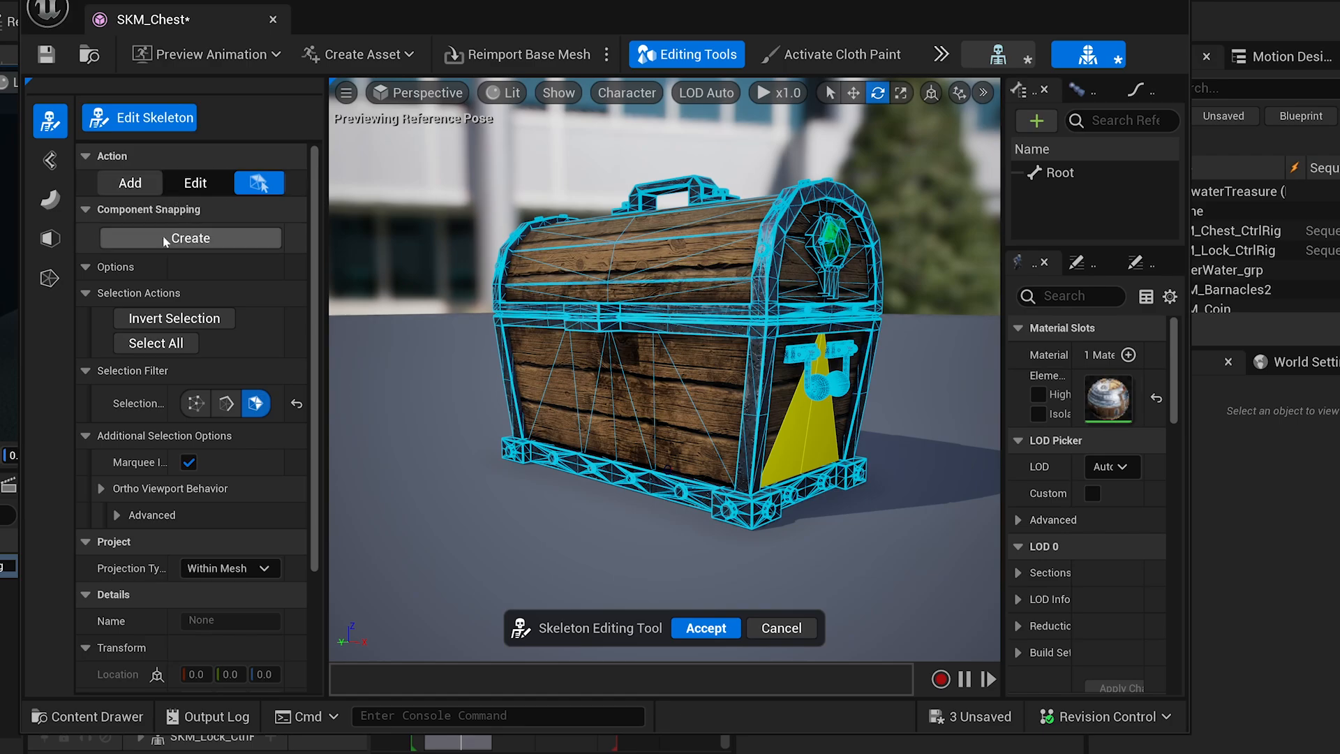
click(200, 239)
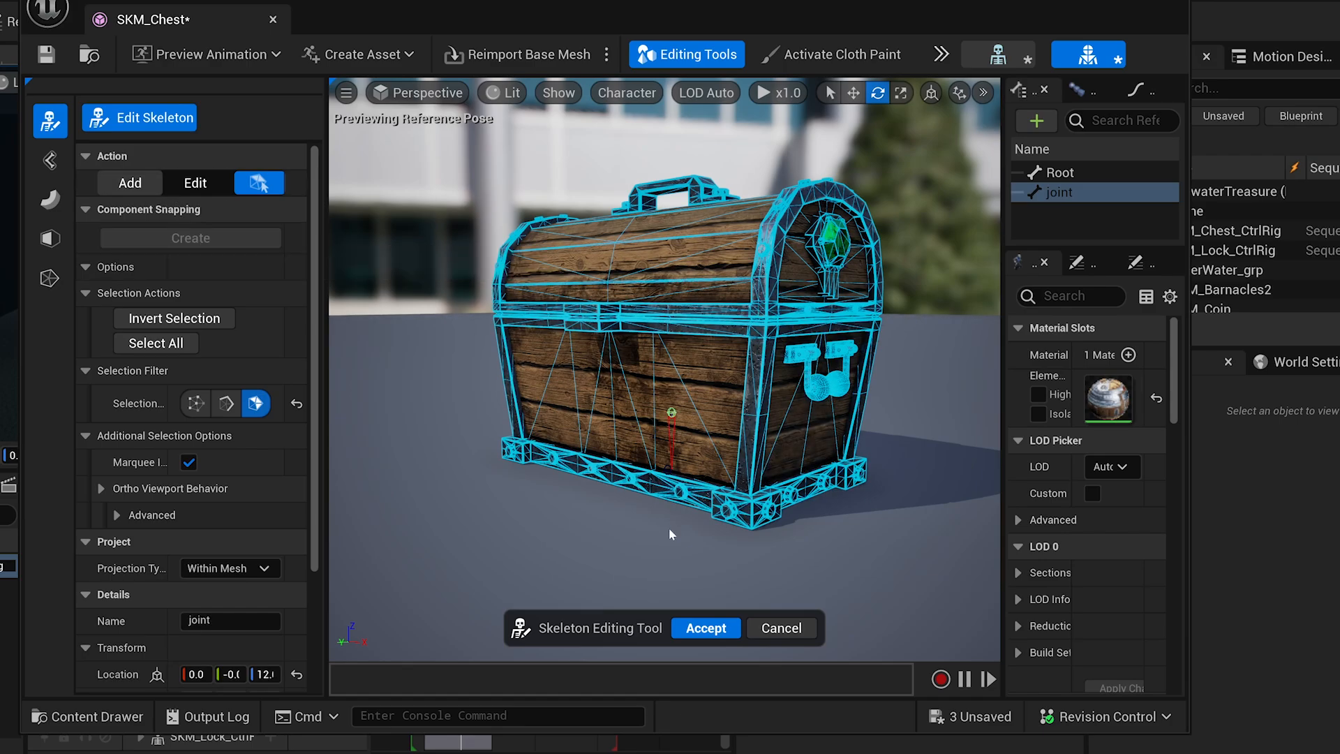
With joint selected, pick the lid hinge faces and create child bone joint1.
click(1058, 173)
click(1058, 193)
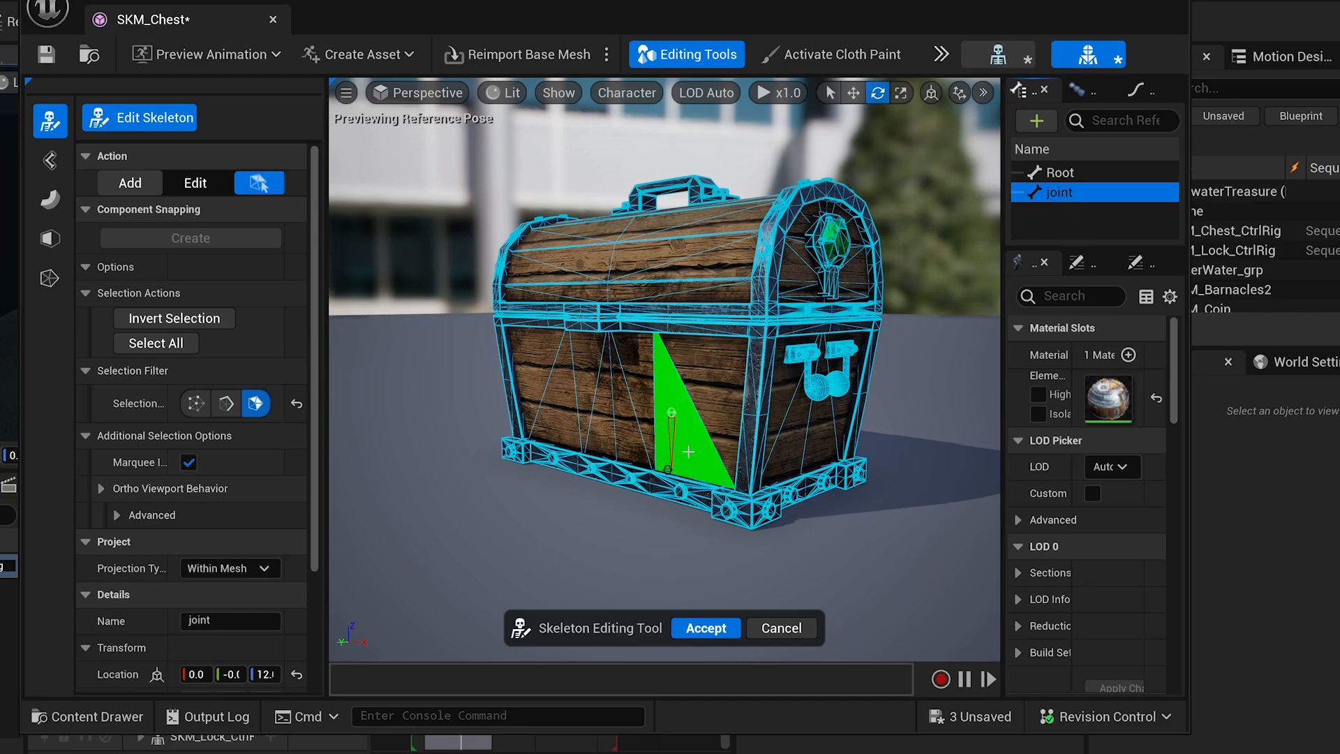
right_drag(688, 451, 468, 433)
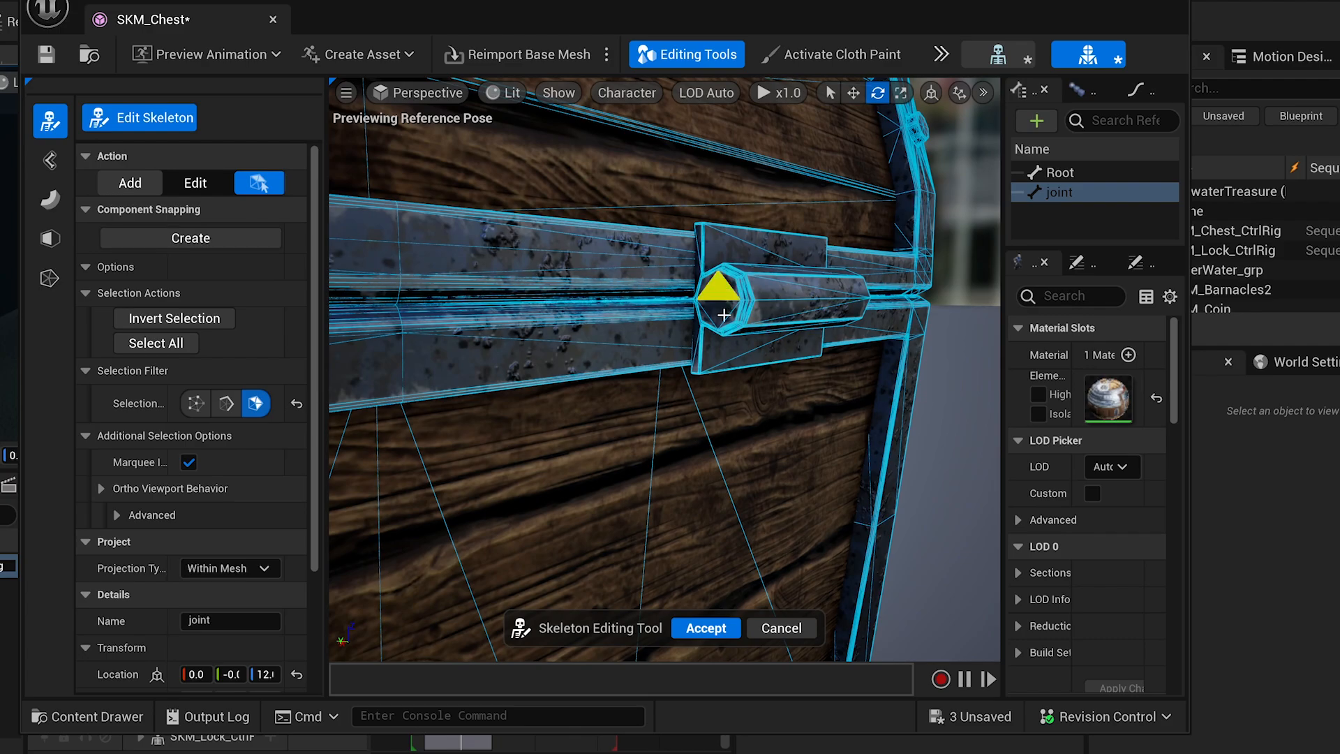
shift+click(724, 314)
right_drag(724, 314, 517, 313)
shift+click(611, 270)
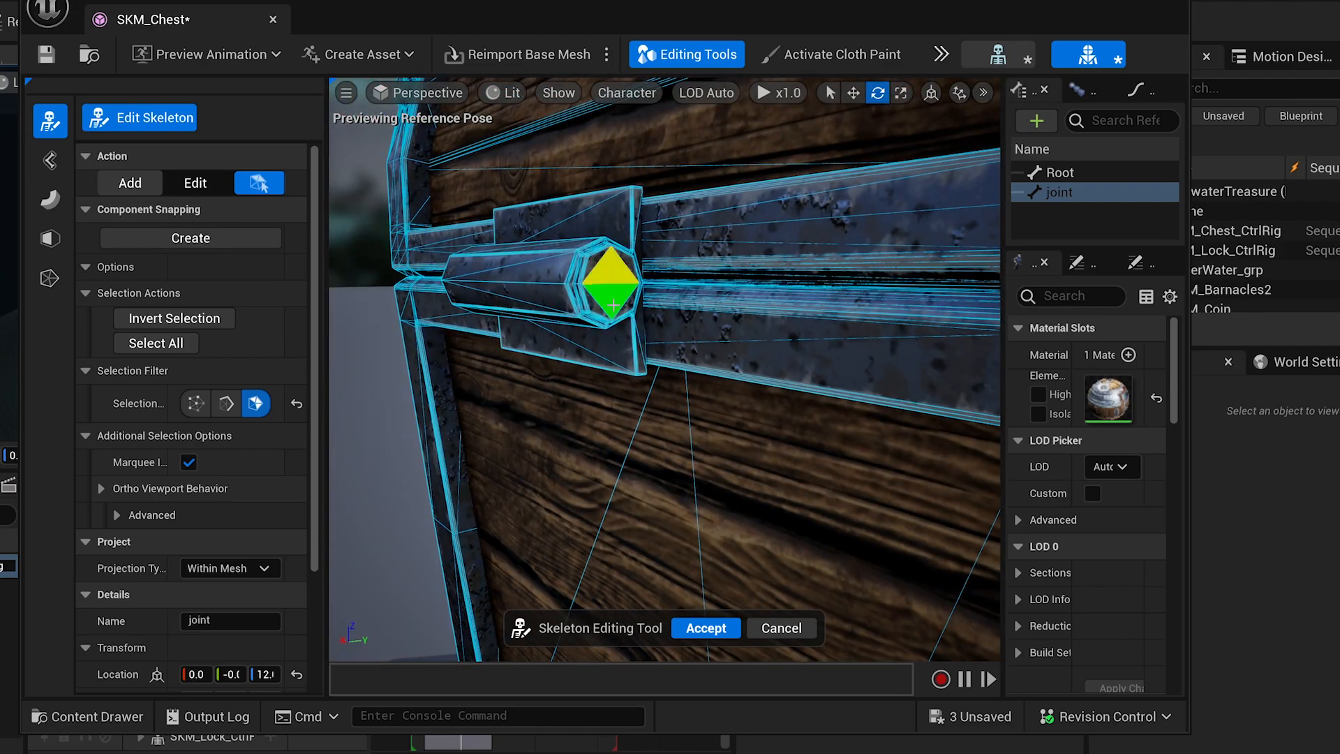
shift+click(613, 305)
right_drag(613, 305, 488, 307)
click(197, 241)
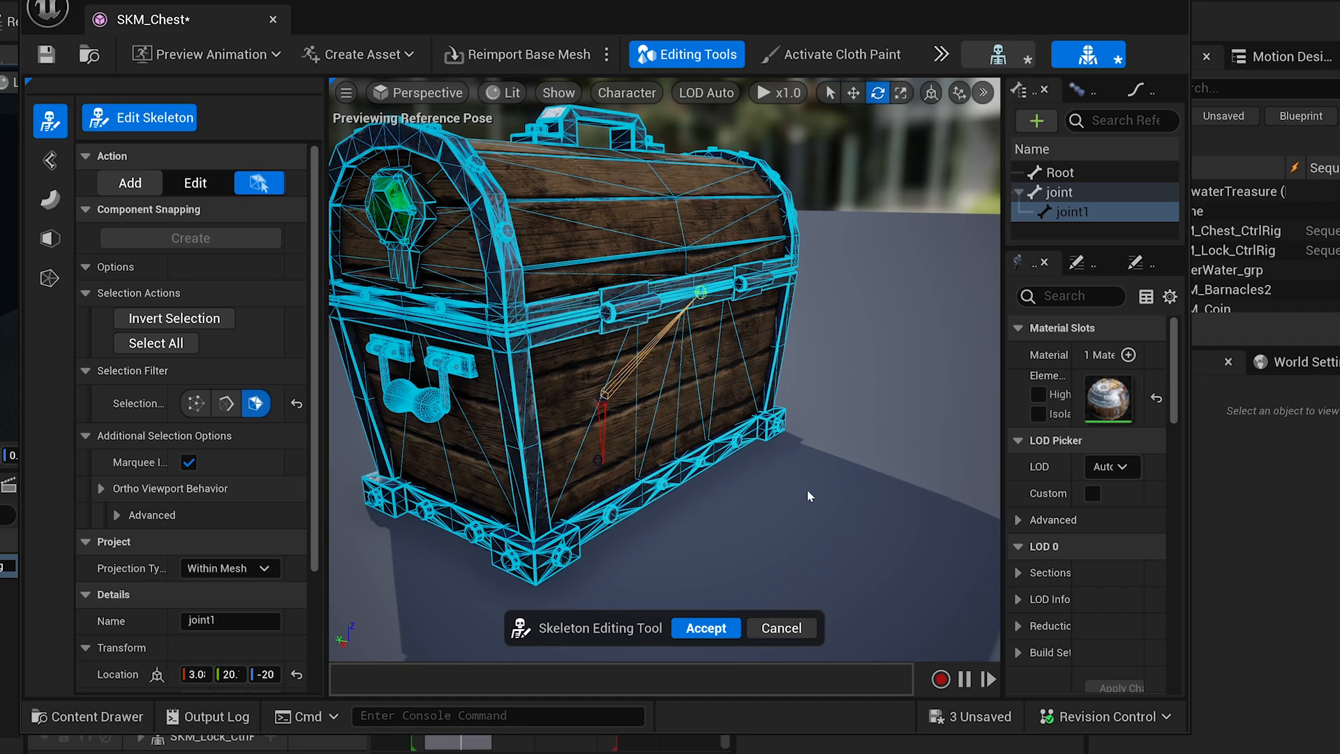
Drag joint onto Root in the skeleton tree to parent it.
alt+drag(660, 394, 977, 380)
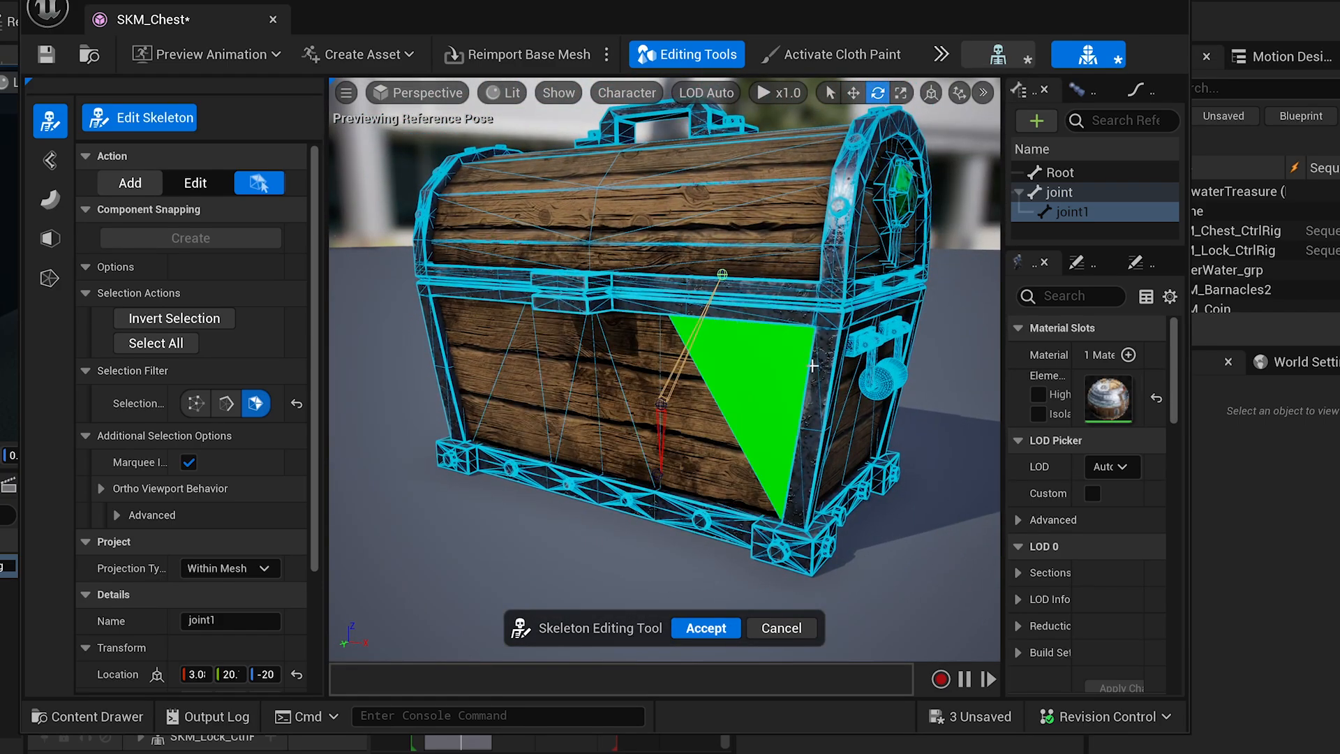
alt+drag(764, 359, 649, 354)
click(1073, 196)
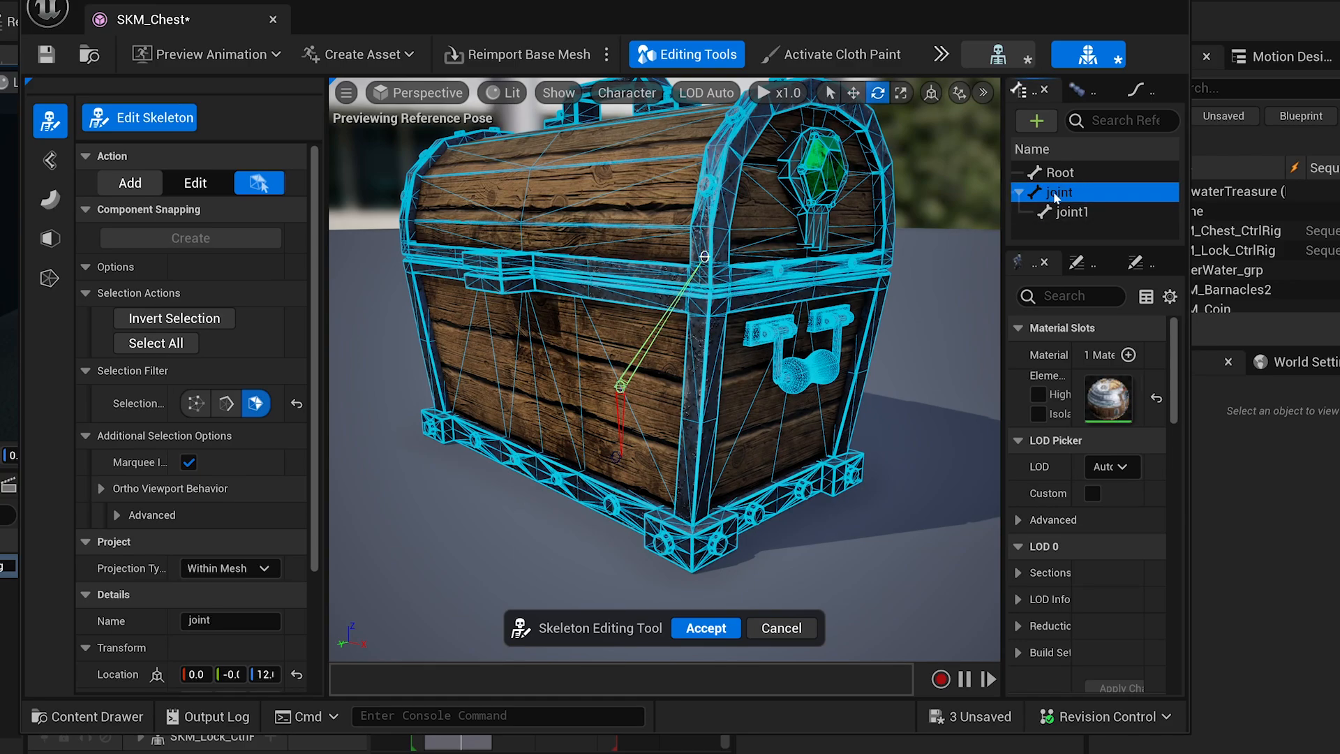
drag(1057, 198, 1059, 176)
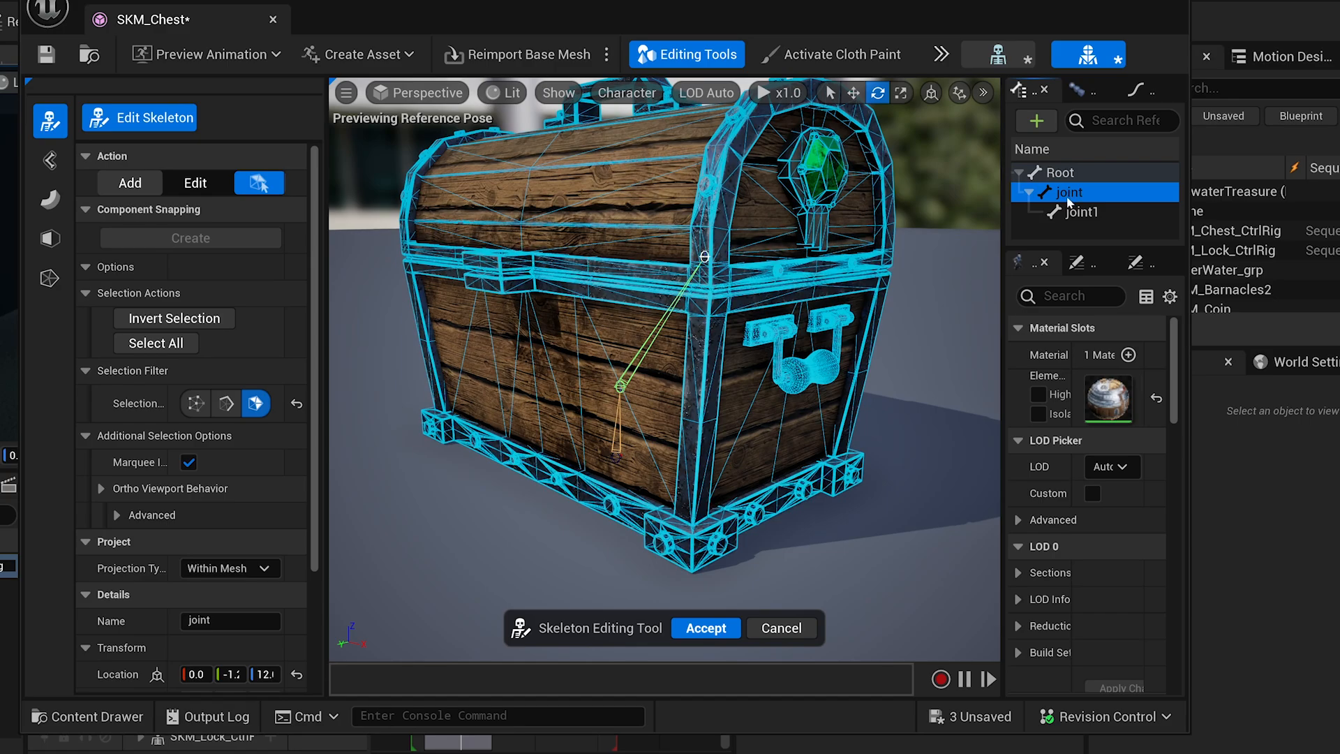
Rename the joint bone to jnt_Chest.
click(1072, 195)
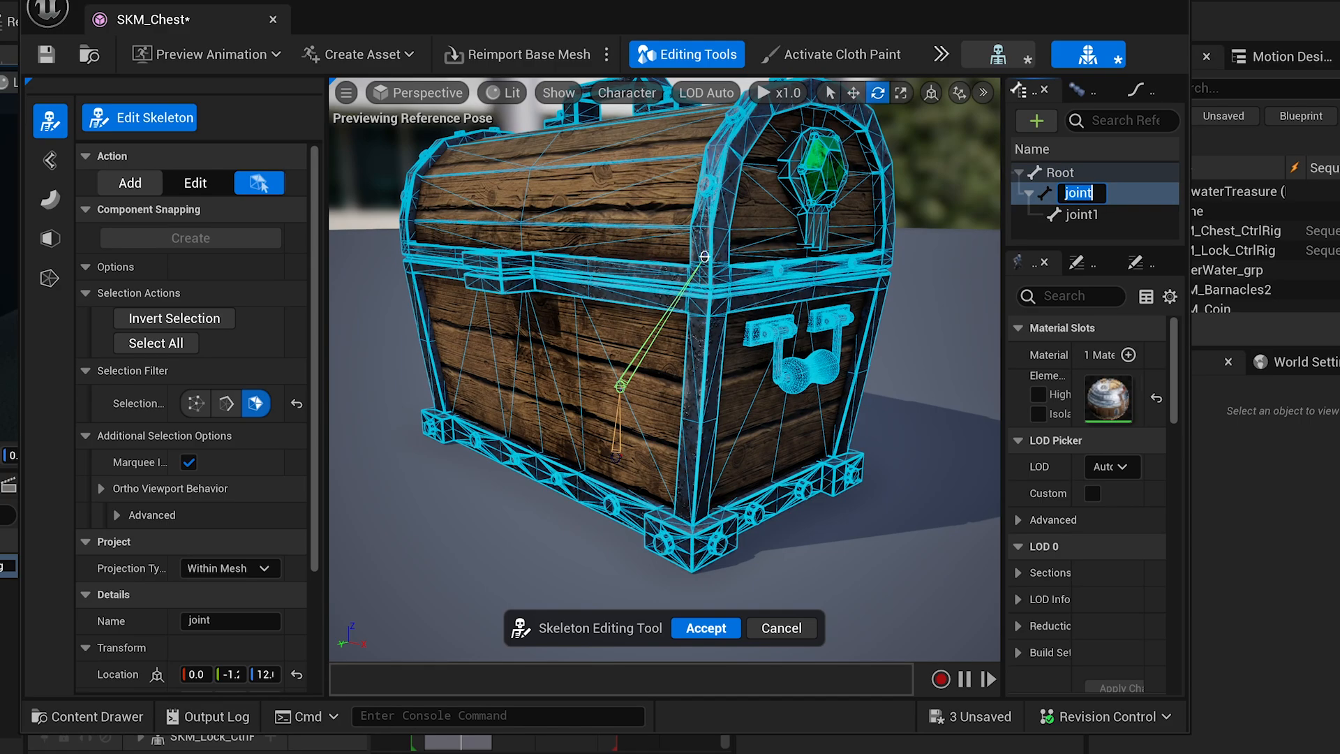
text(j)
key(Return)
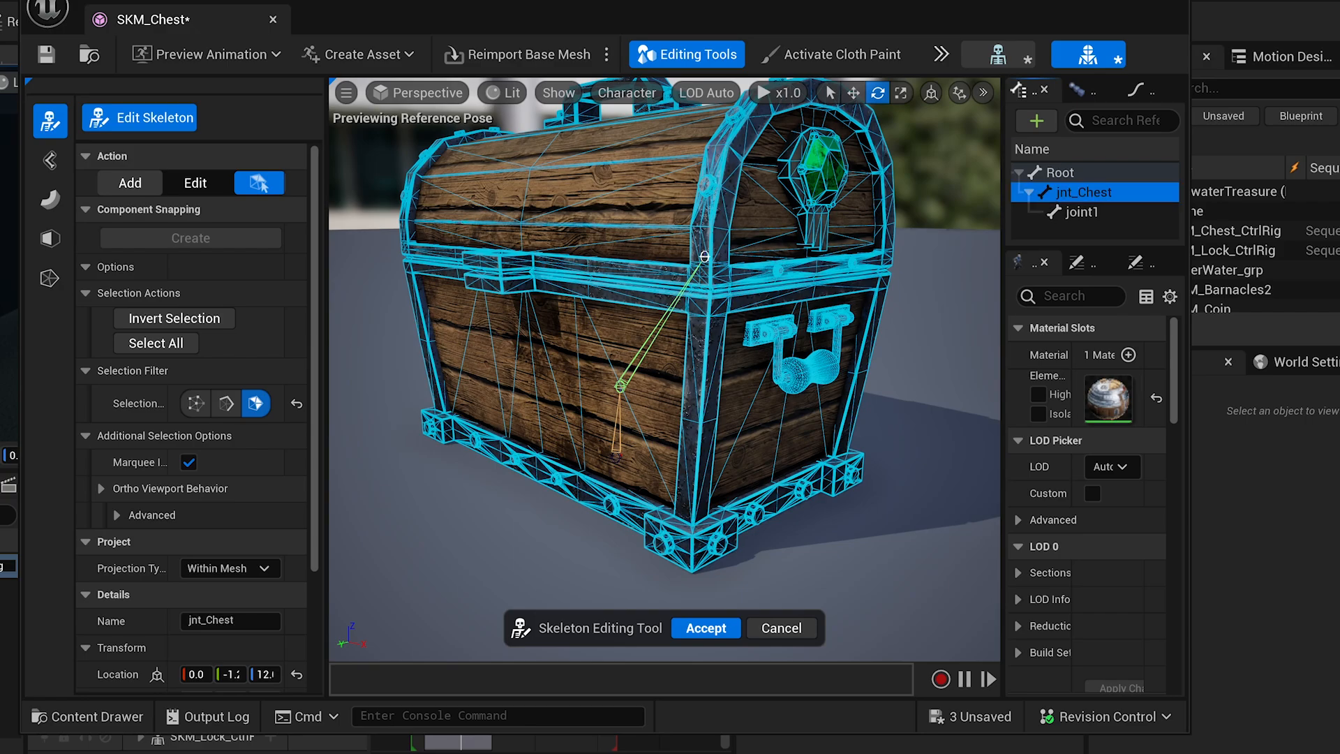
Move joint1 directly under Root, rename it jnt_Hinge, and check each joint's details.
click(1078, 212)
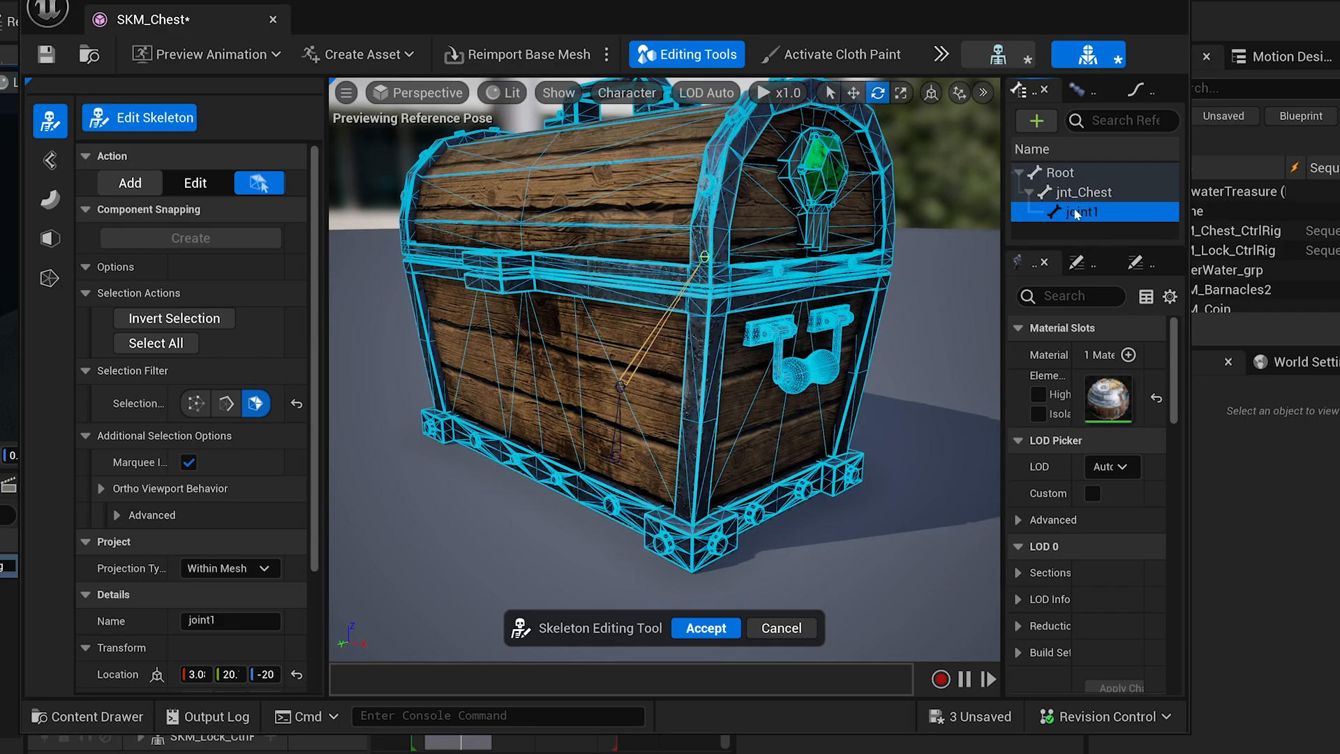
drag(1077, 213, 1057, 175)
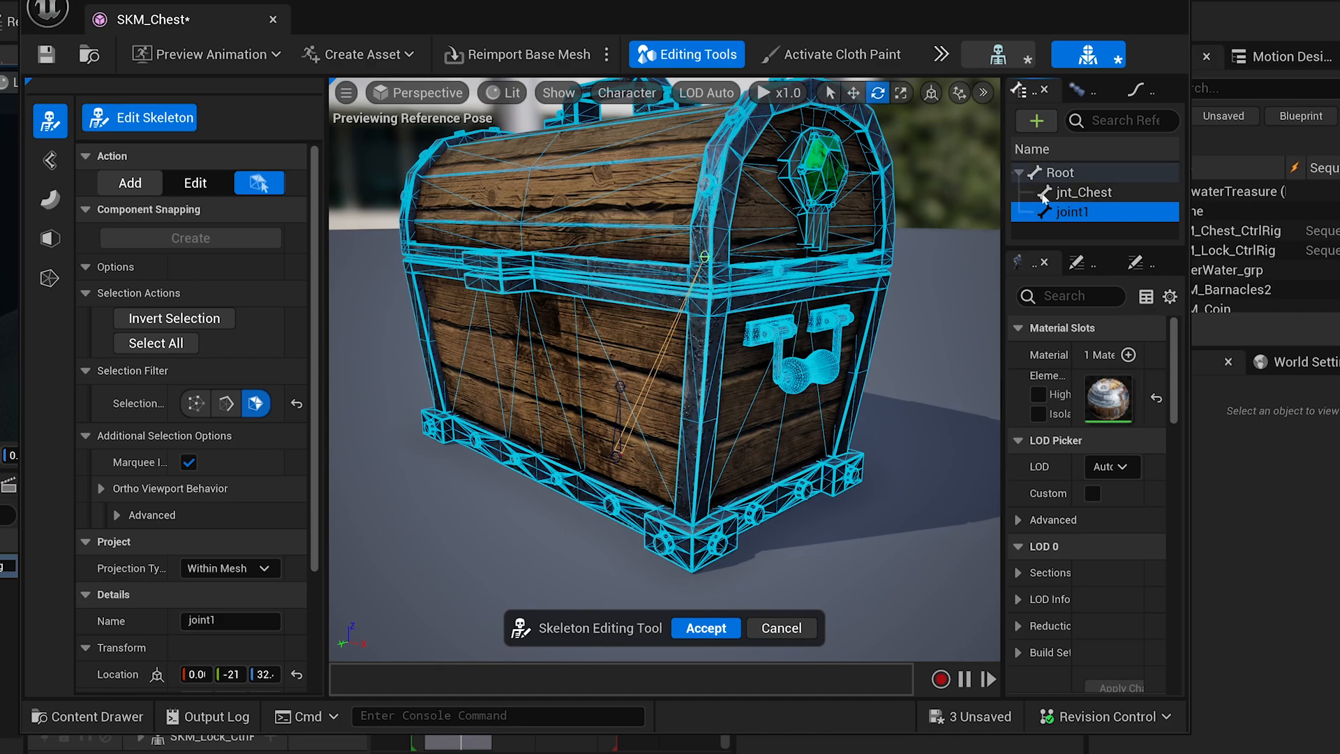
double_click(1075, 216)
text(jnt_H)
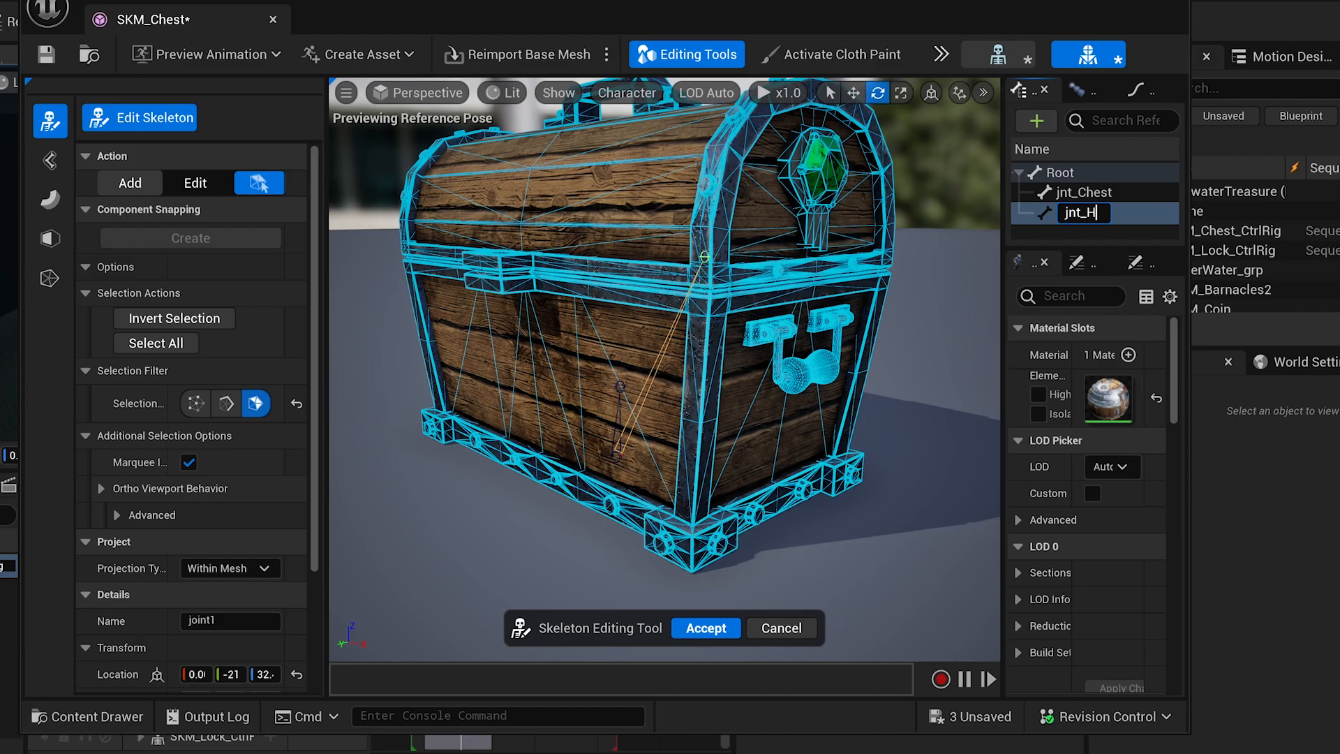
text(inge)
key(Return)
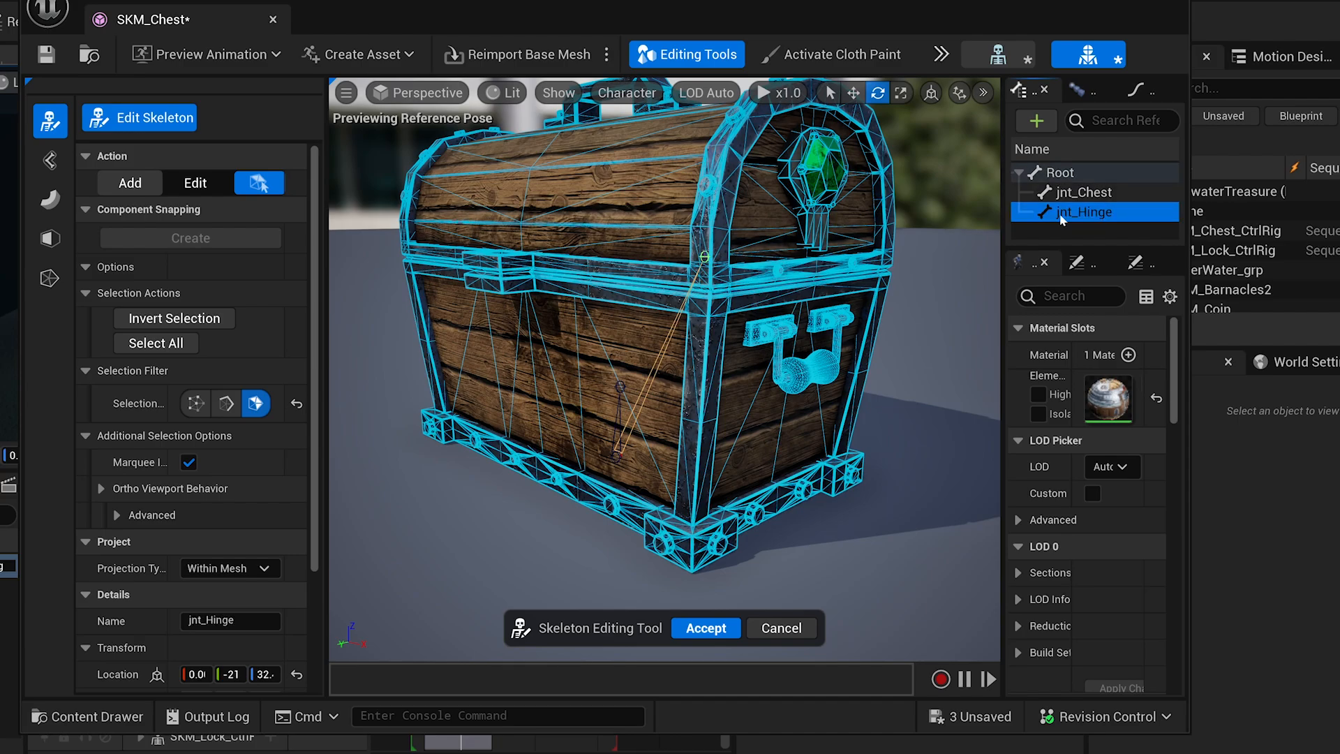
click(1080, 197)
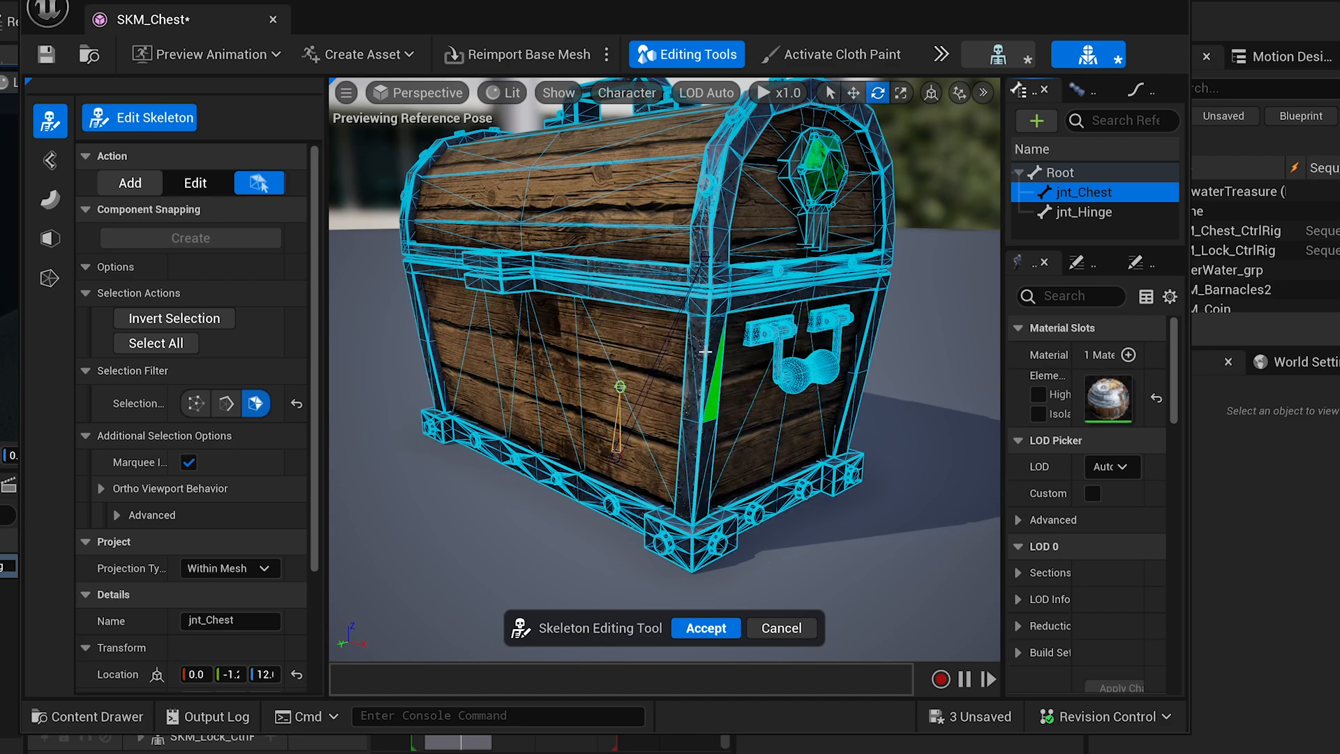
click(1079, 214)
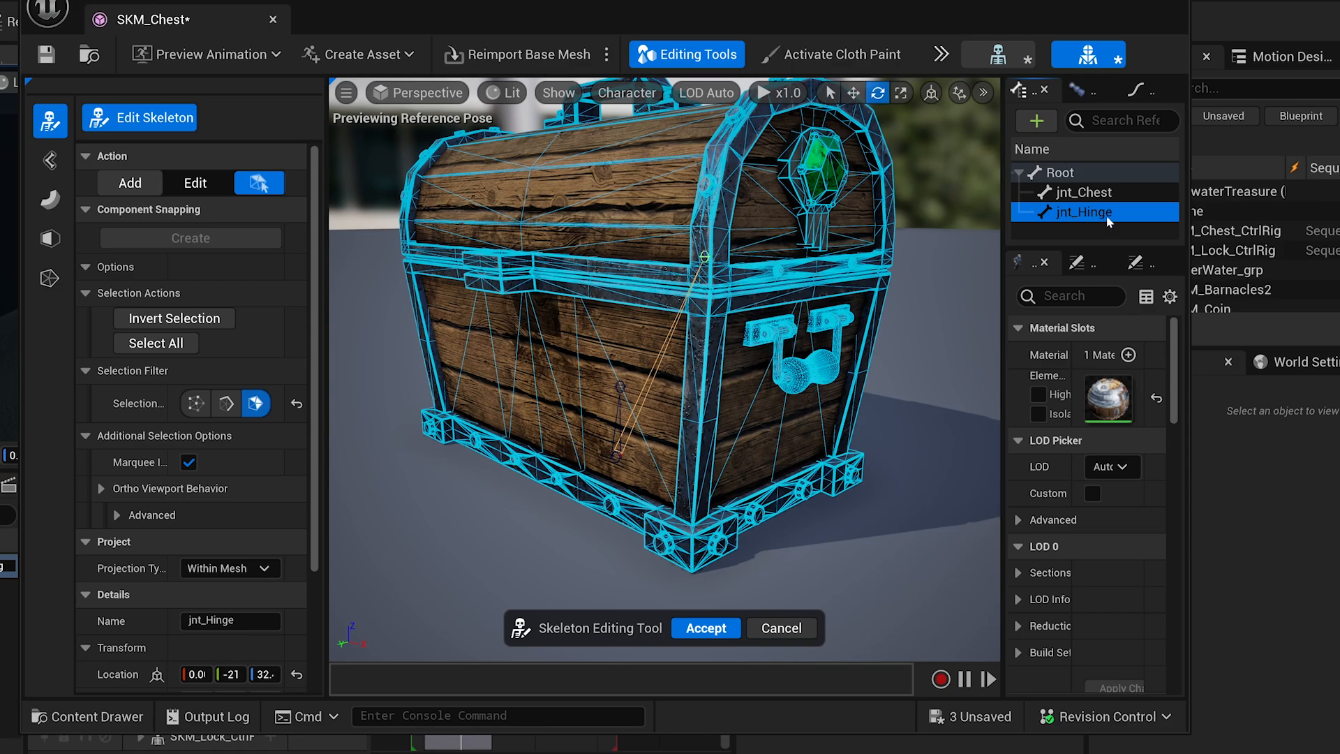
click(1074, 173)
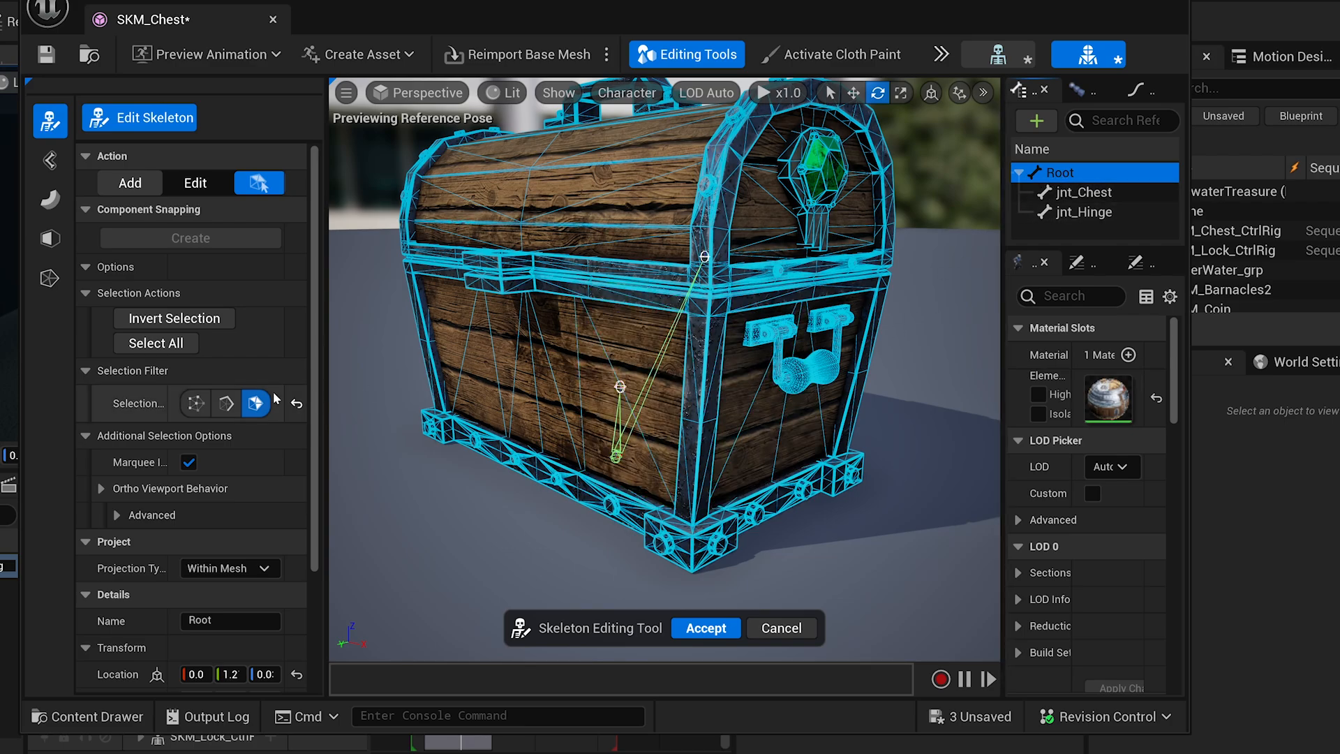
Reset jnt_Chest's rotation to zero, then accept the skeleton edits on SKM_Chest.
click(1063, 196)
drag(312, 331, 311, 474)
drag(323, 520, 469, 532)
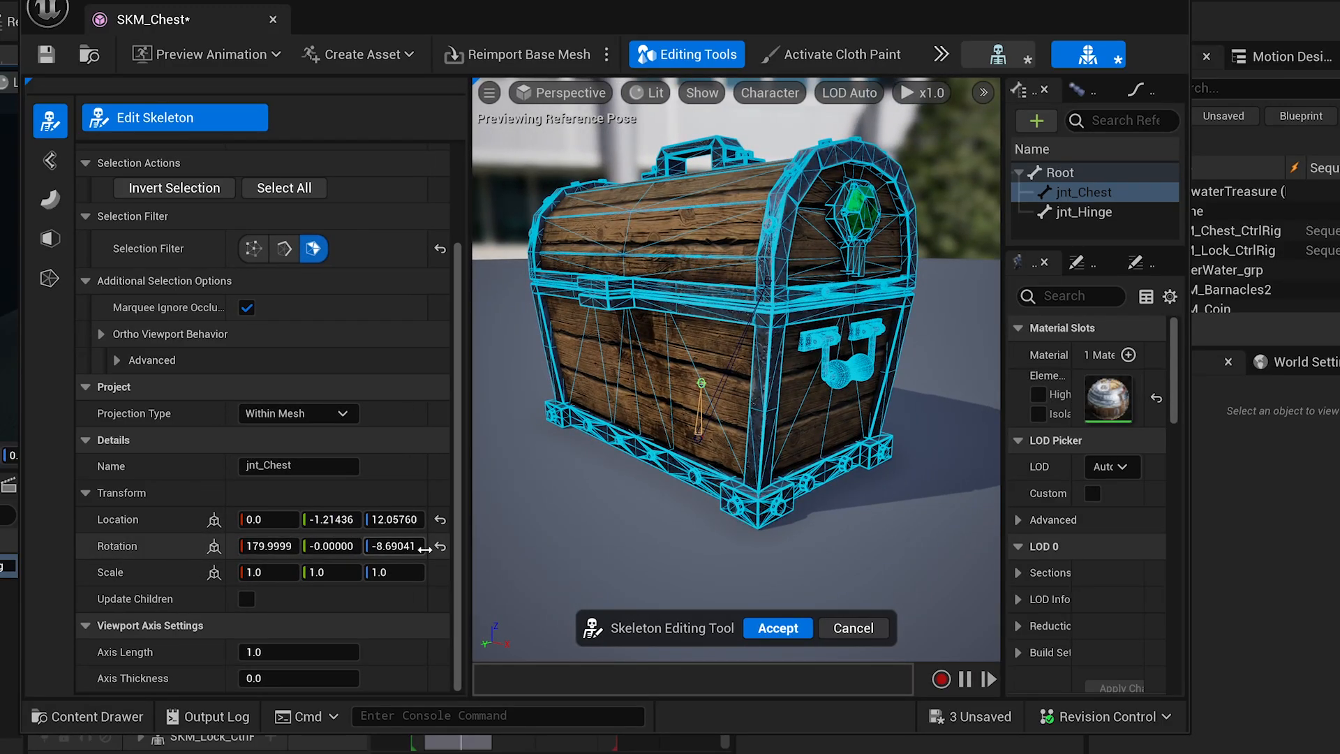
click(441, 550)
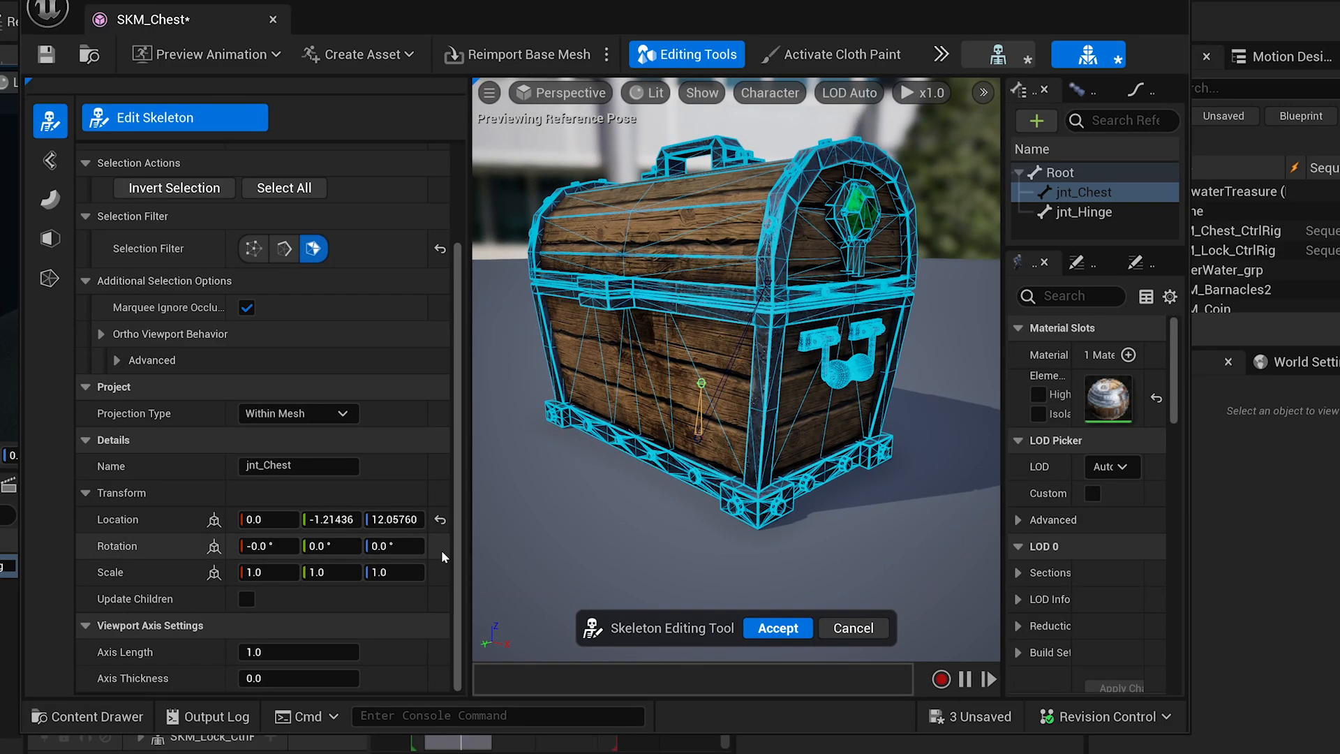
click(1084, 211)
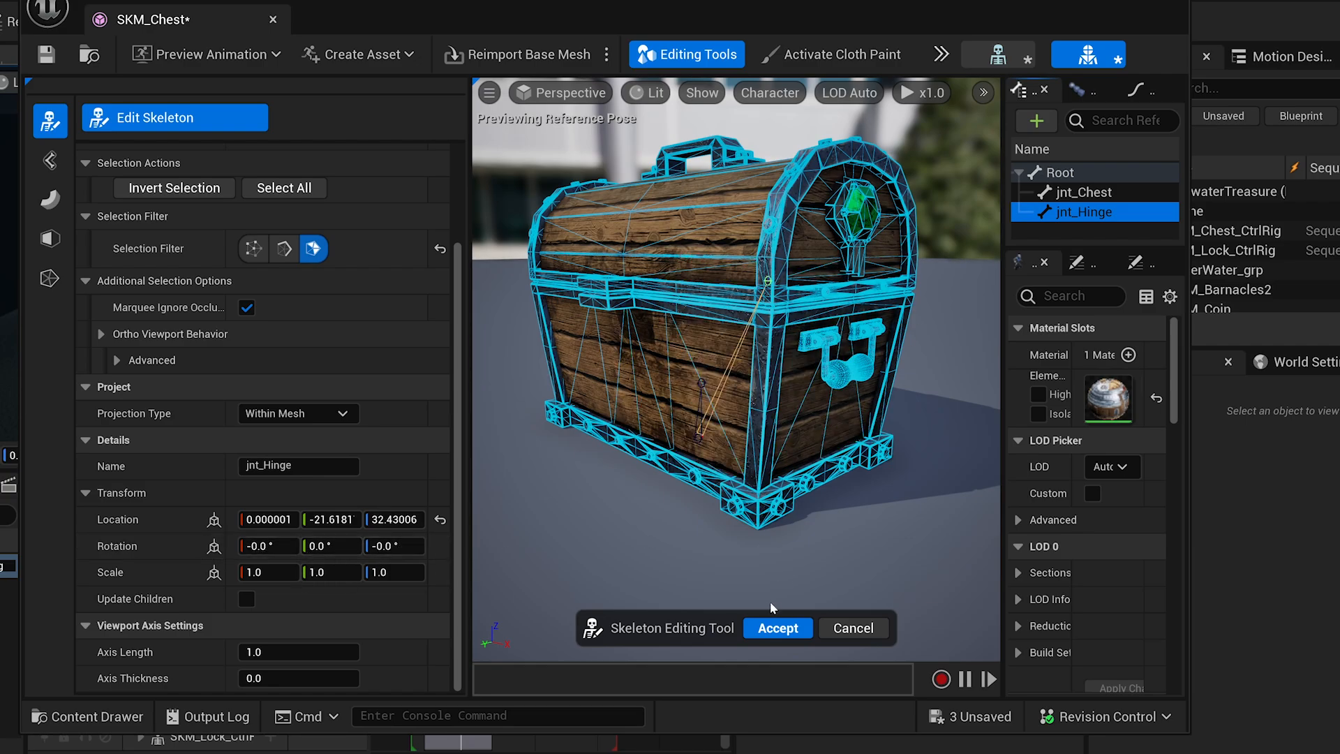
click(764, 628)
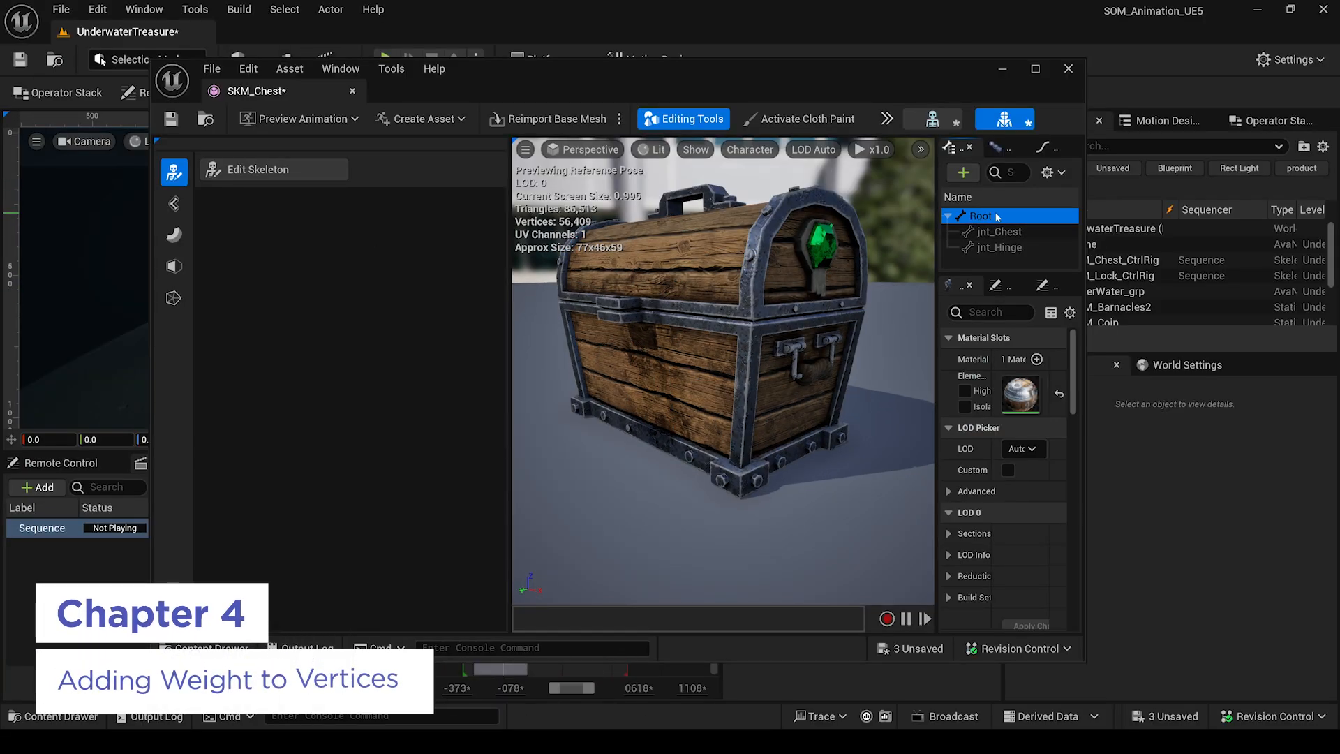
Test-rotate the jnt_Hinge joint, then undo the rotation.
click(996, 248)
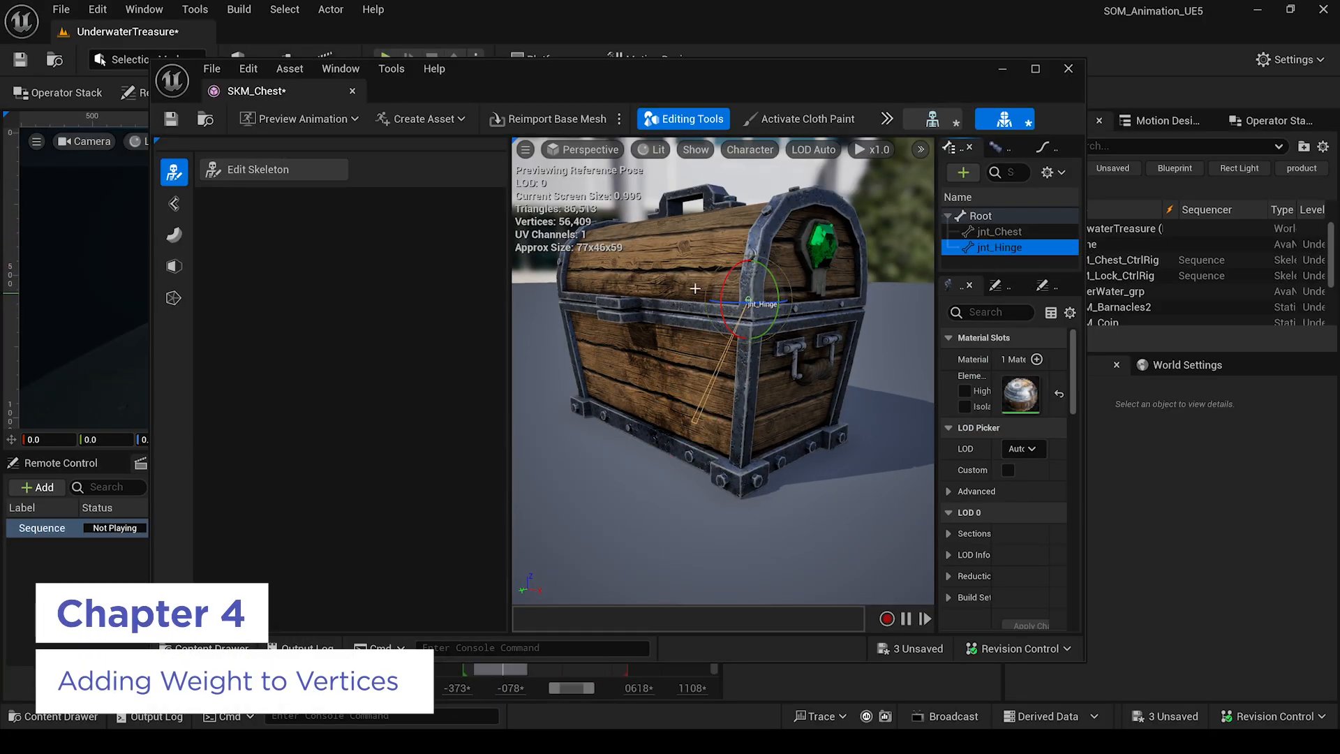
drag(726, 277, 710, 301)
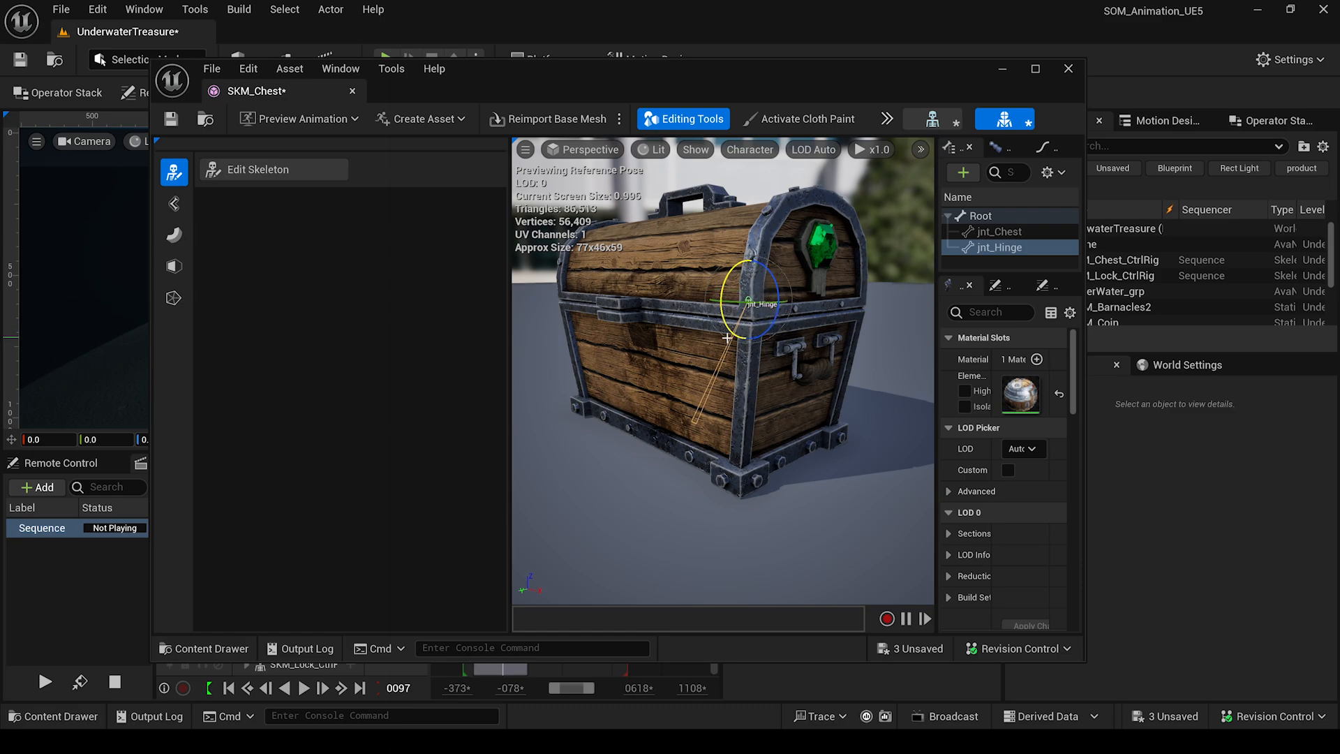
key(ctrl+z)
right_drag(763, 281, 764, 283)
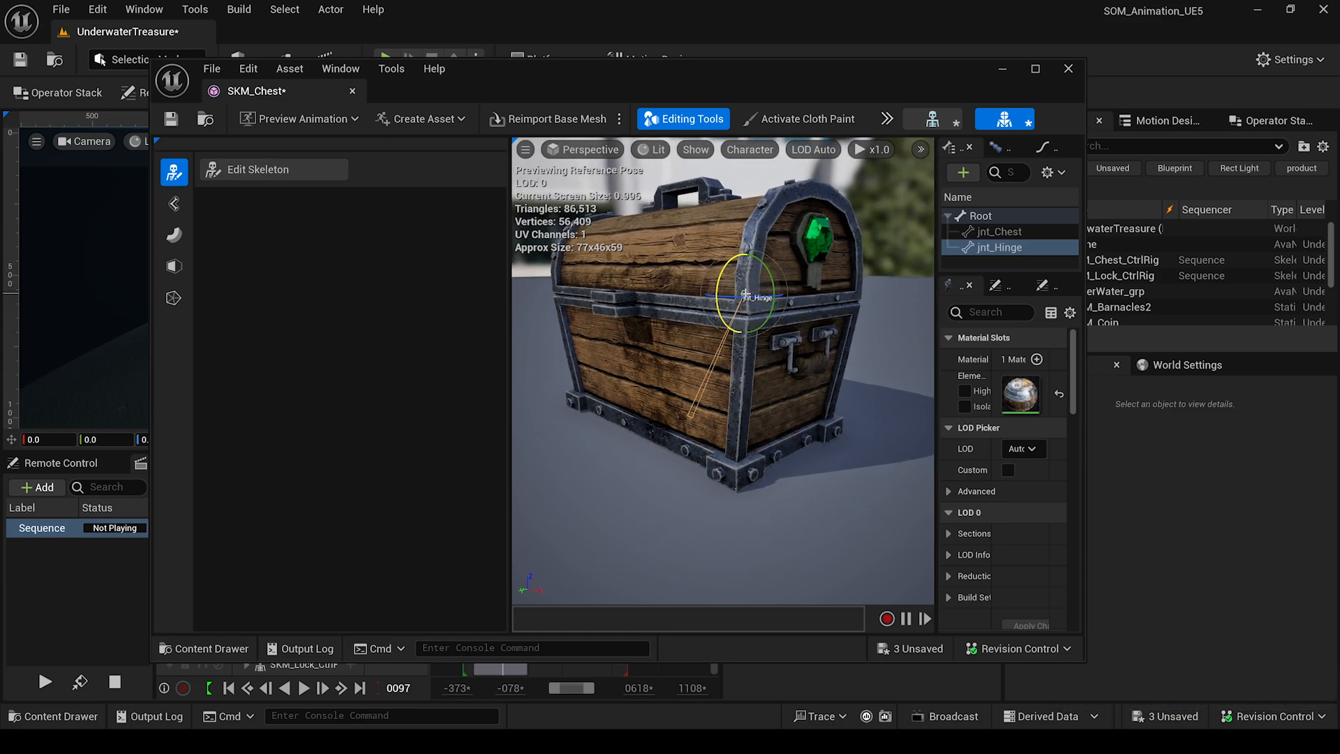
Bind the skin with Direct Distance, review jnt_Chest and jnt_Hinge weights, and accept.
click(175, 205)
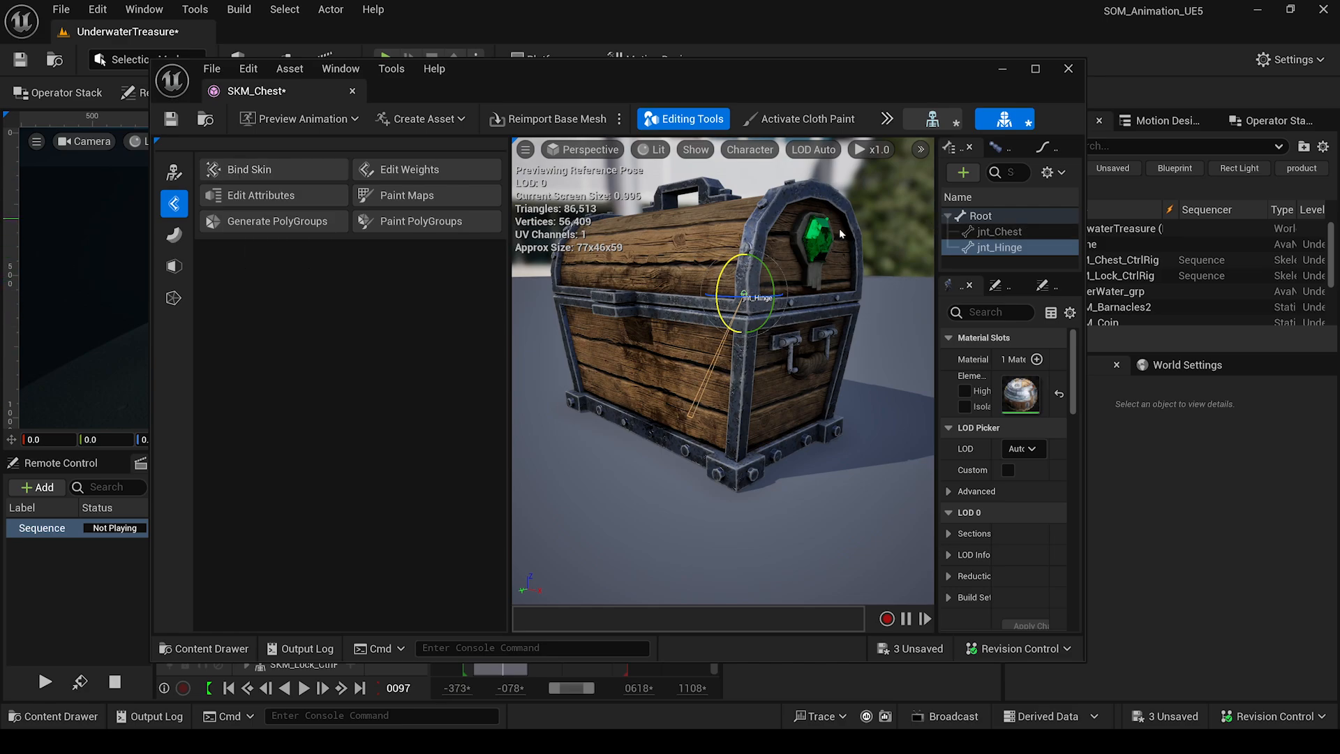
click(286, 171)
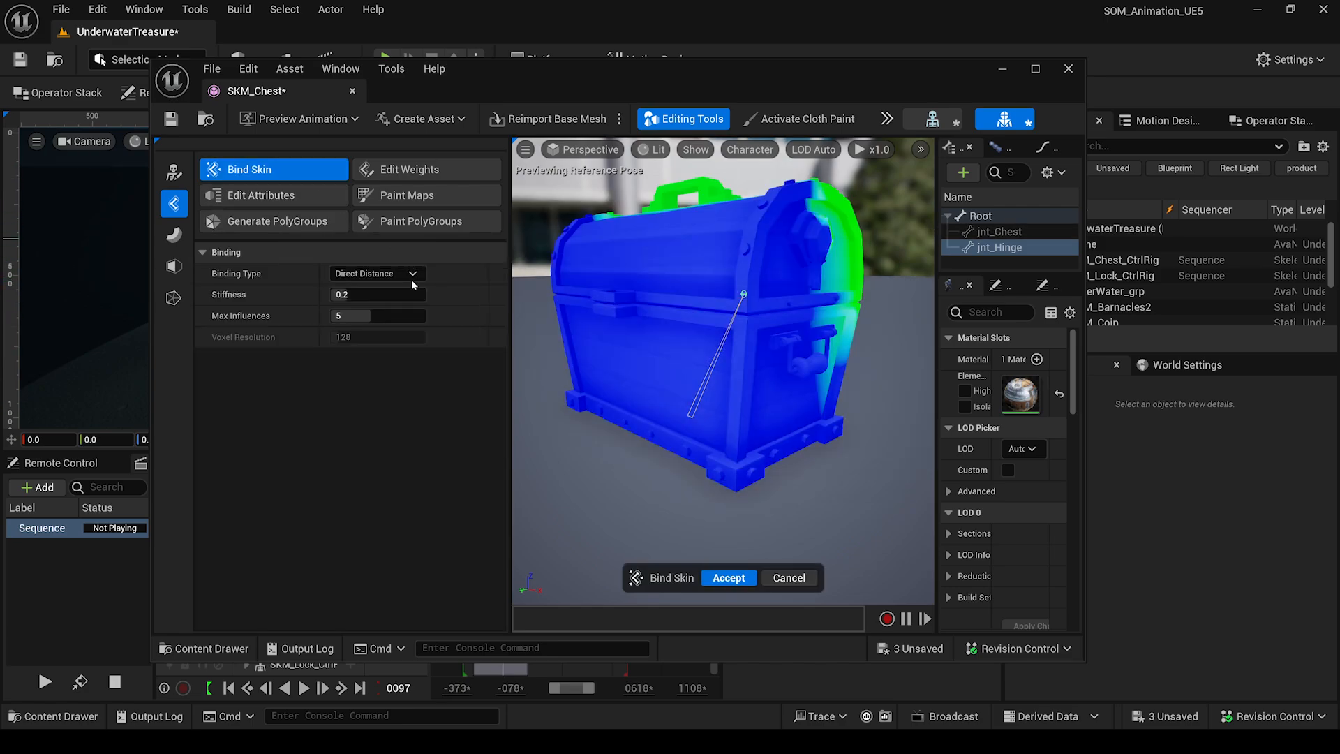
click(1000, 232)
click(354, 275)
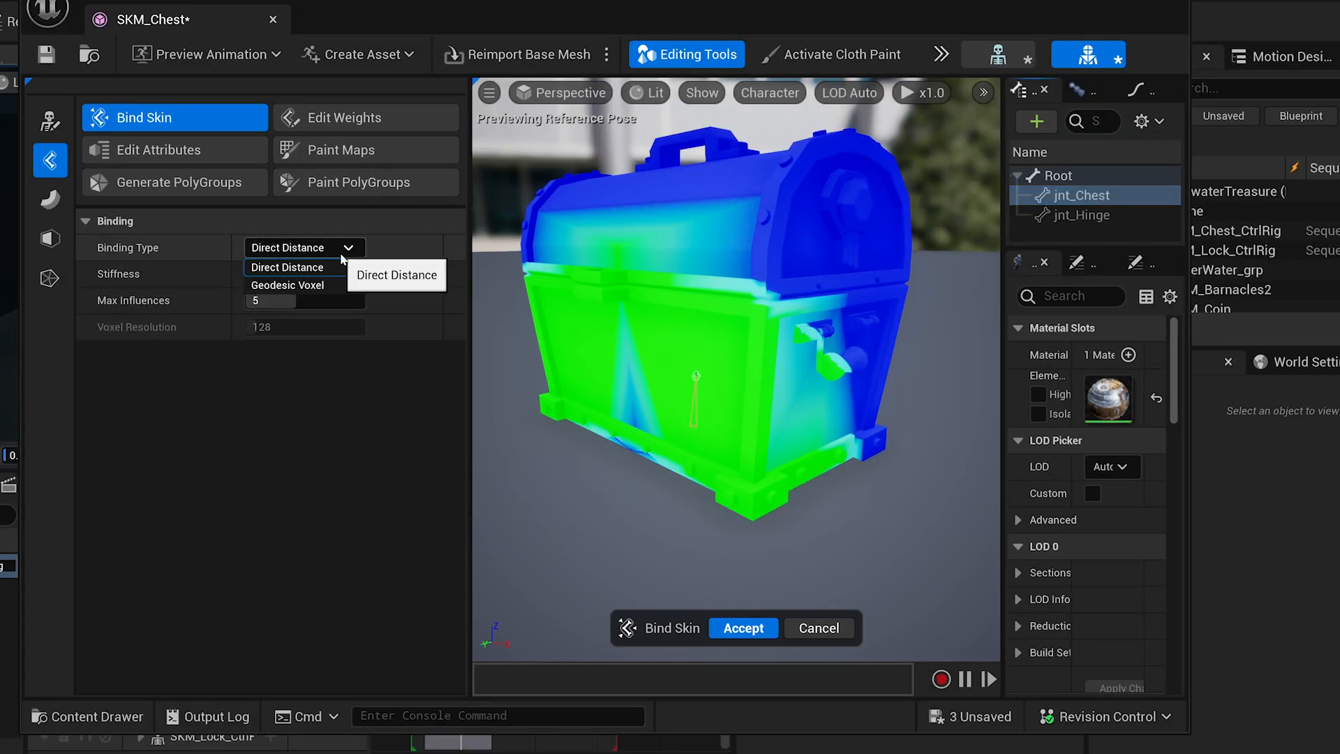
click(269, 268)
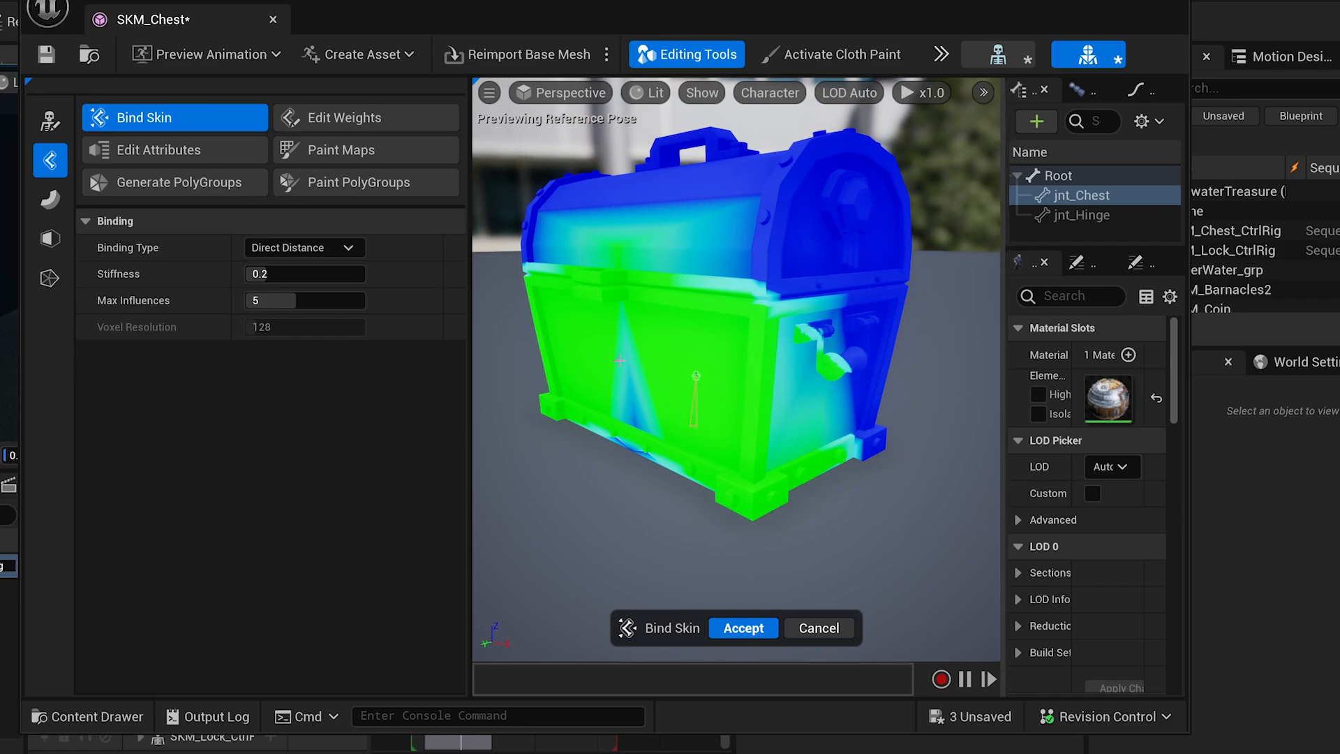
click(1089, 215)
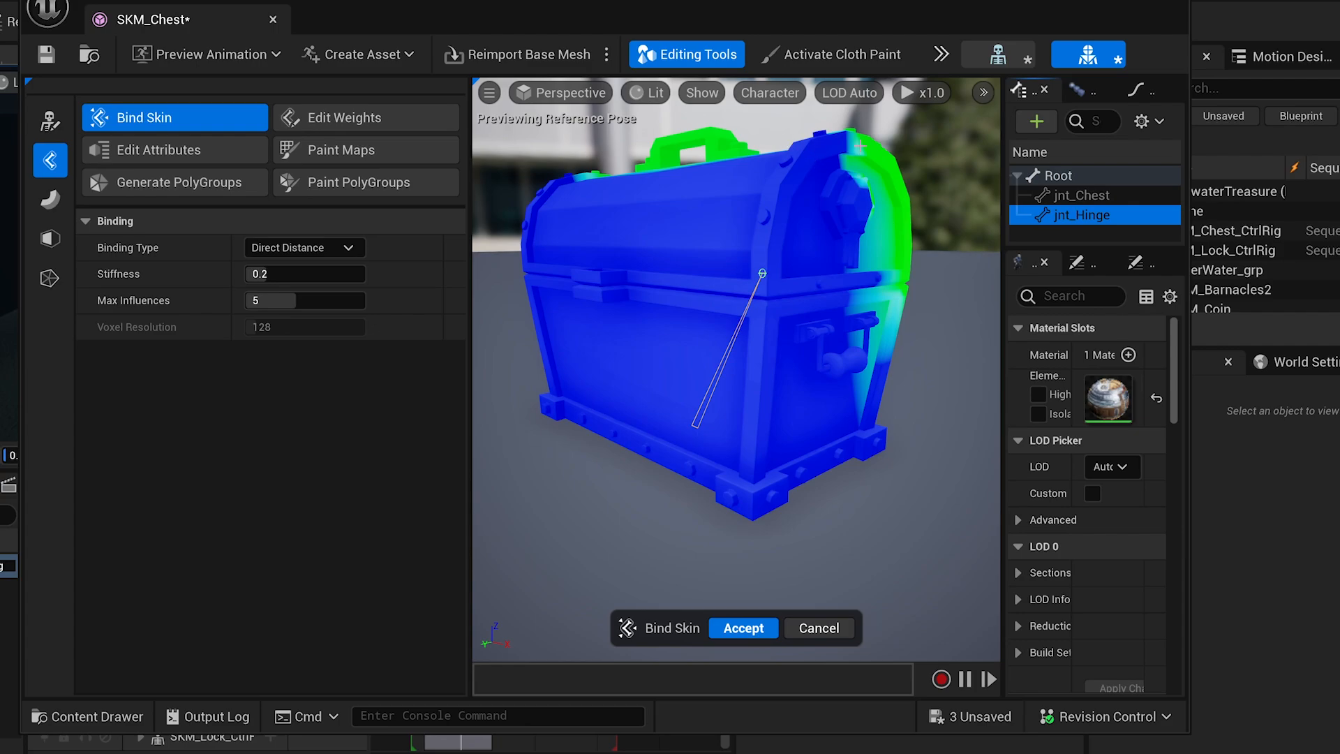
click(1080, 196)
click(1081, 215)
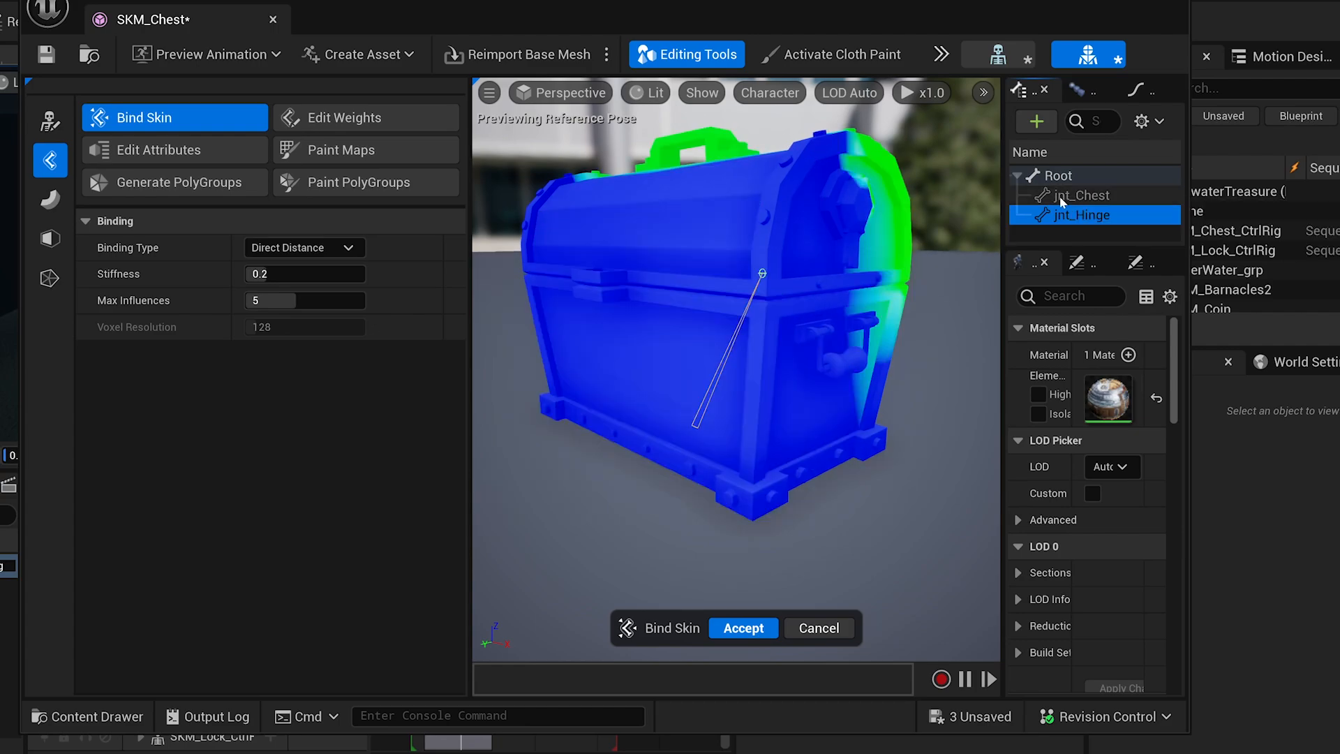
drag(844, 196, 754, 222)
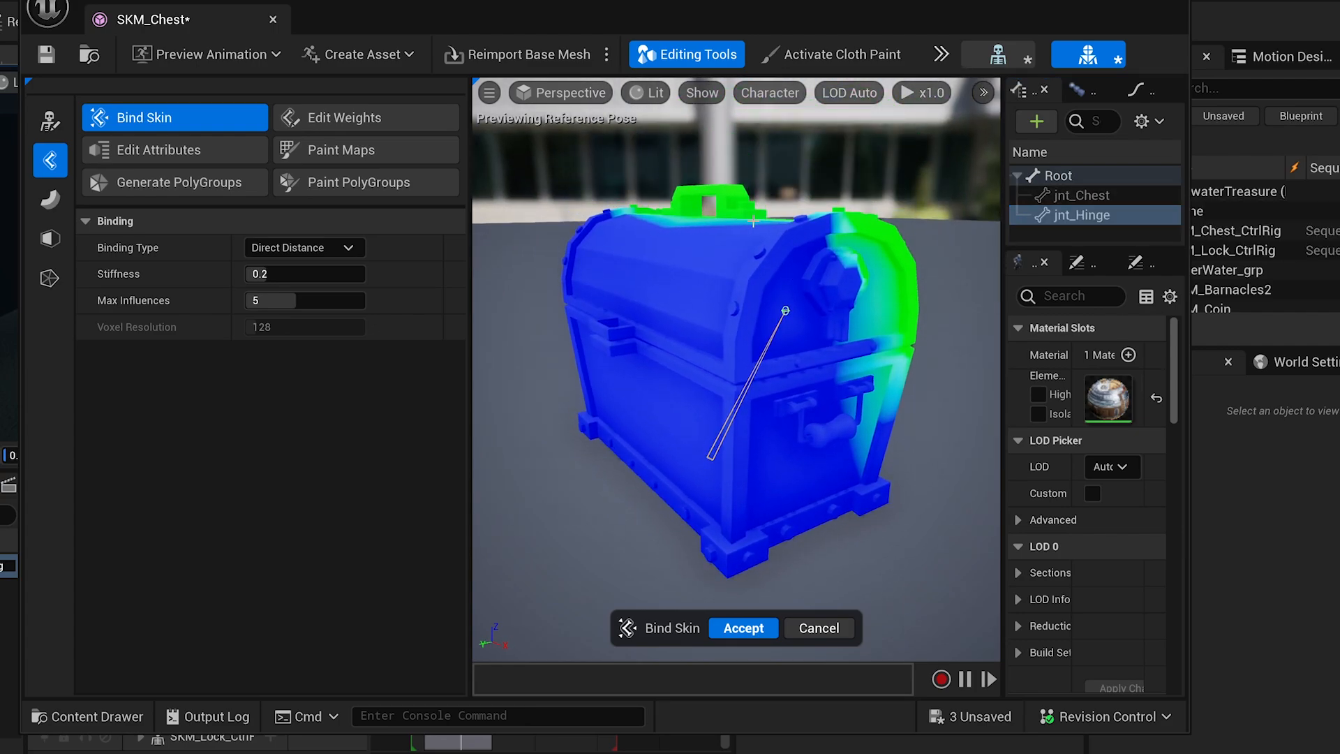
click(1082, 195)
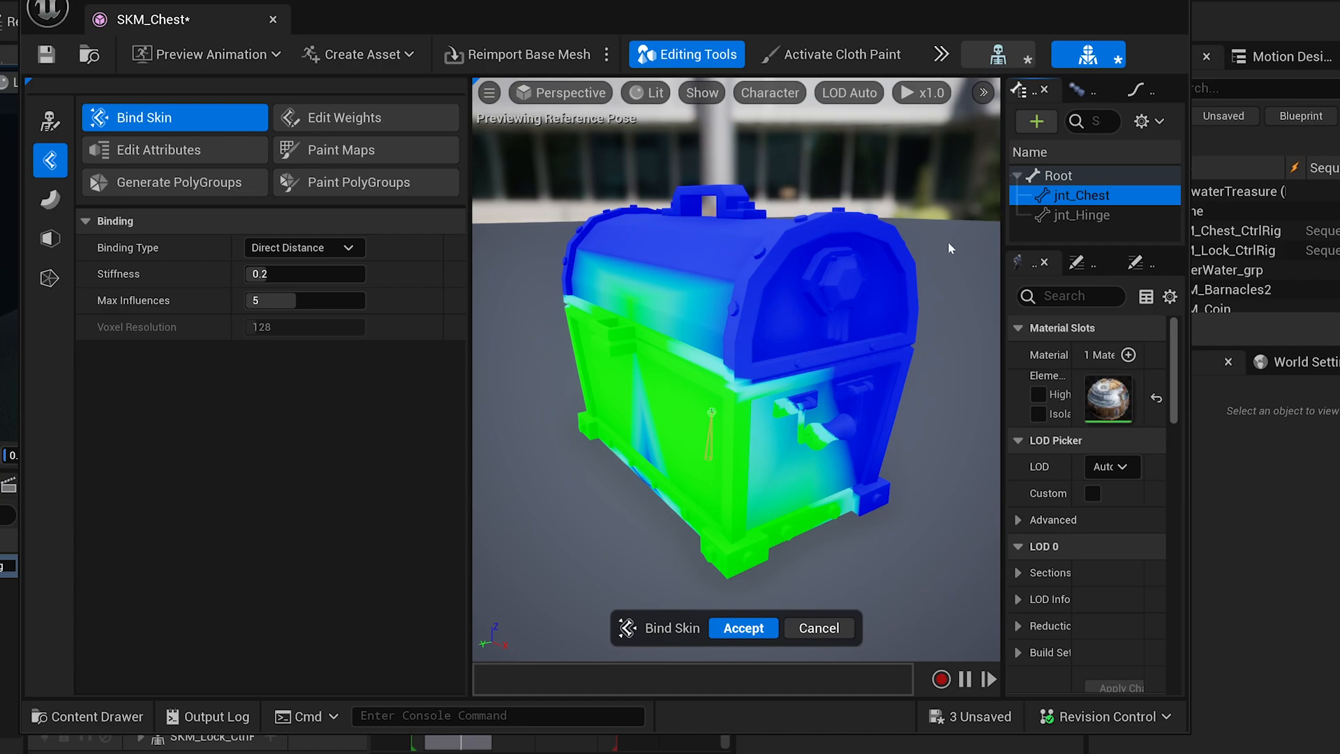
click(738, 629)
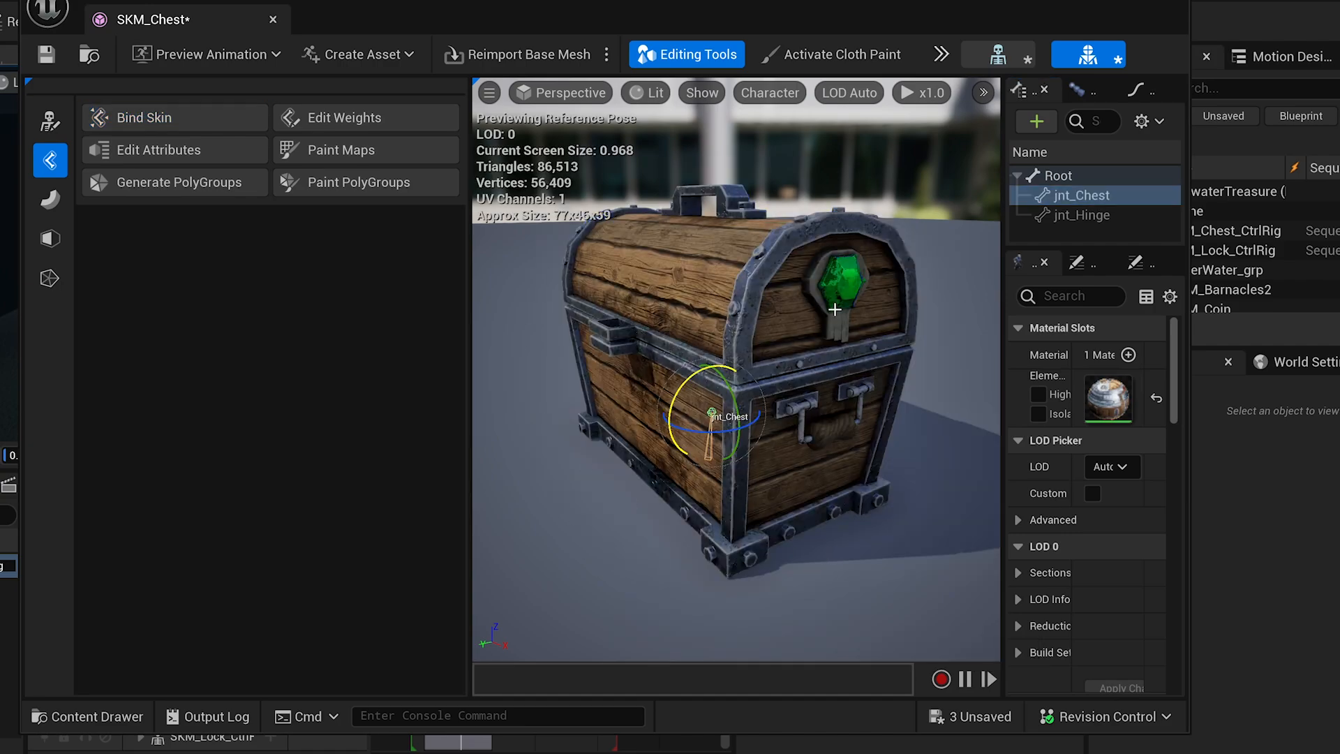
Open Edit Weights on SKM_Chest and choose jnt_Chest as the bone to weight.
click(1082, 215)
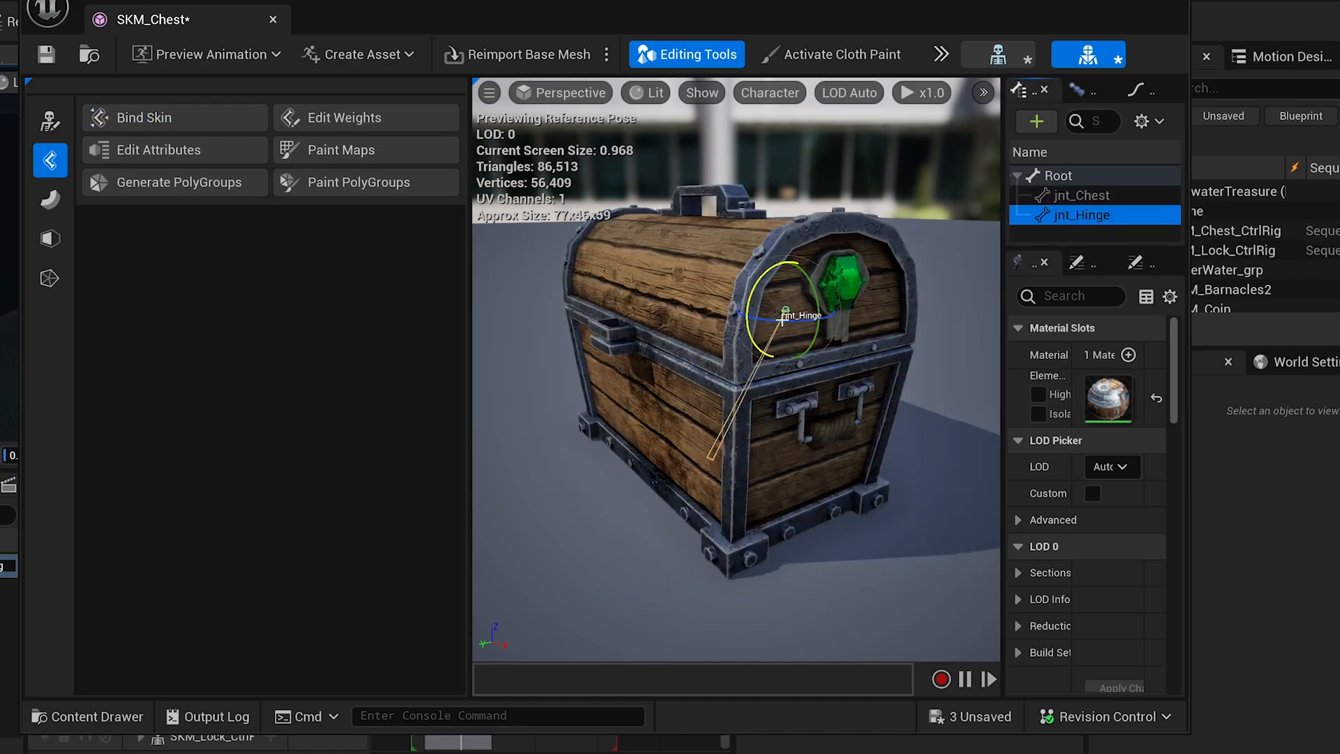
mouse_move(765, 283)
mouse_down()
mouse_move(737, 317)
mouse_move(832, 222)
mouse_move(720, 328)
mouse_move(767, 307)
mouse_up()
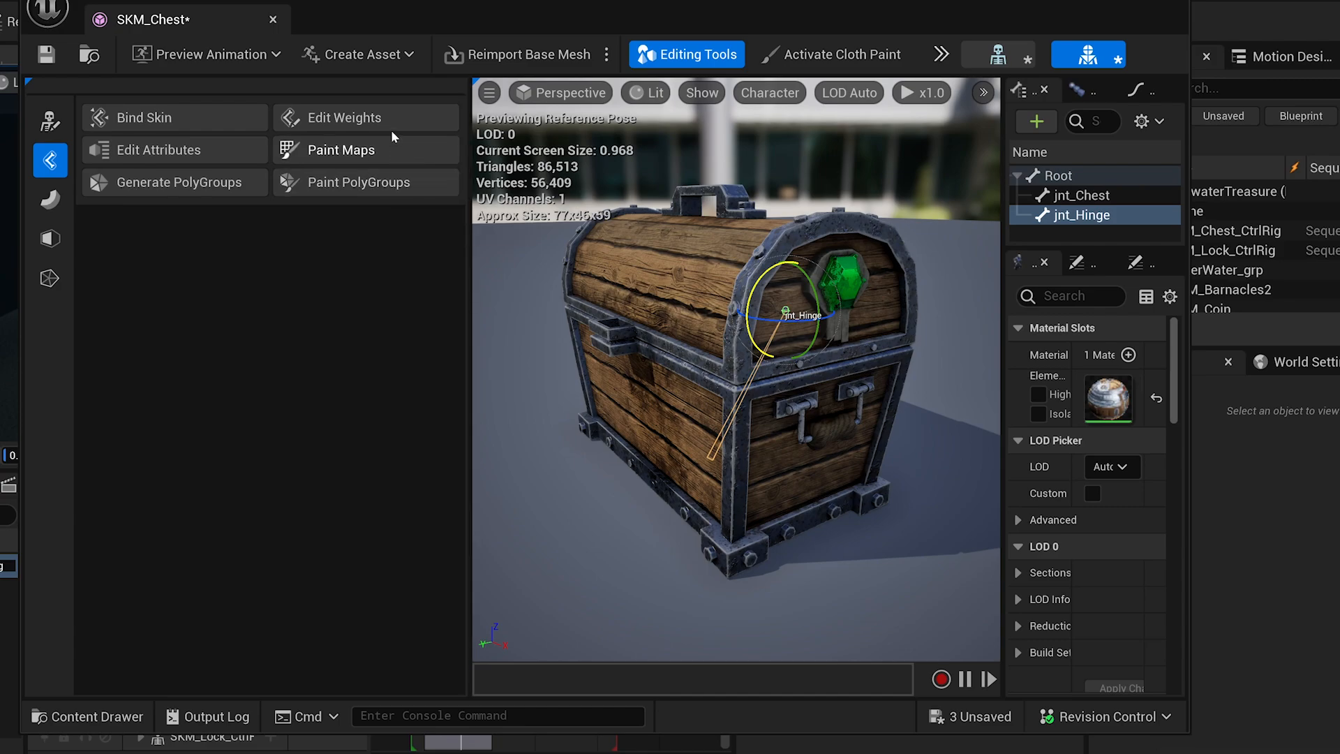
click(328, 120)
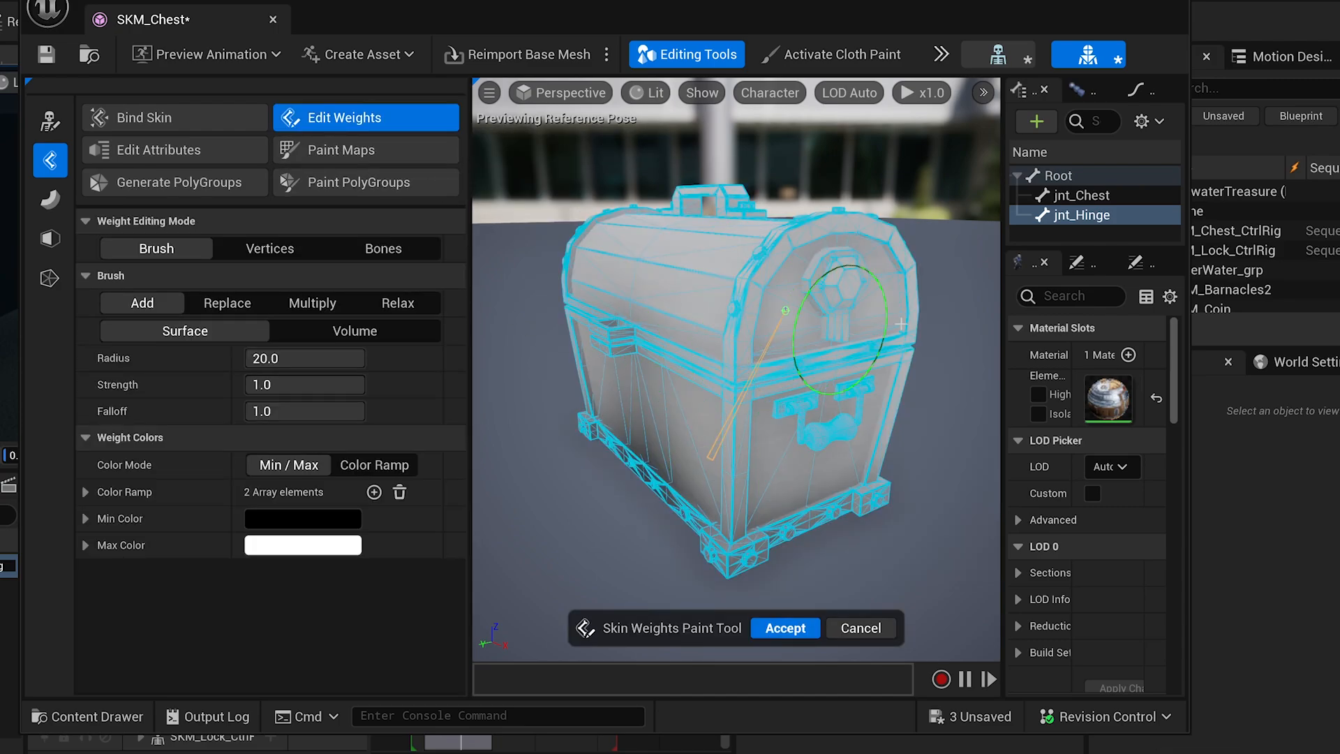
click(1052, 202)
right_drag(604, 370, 746, 404)
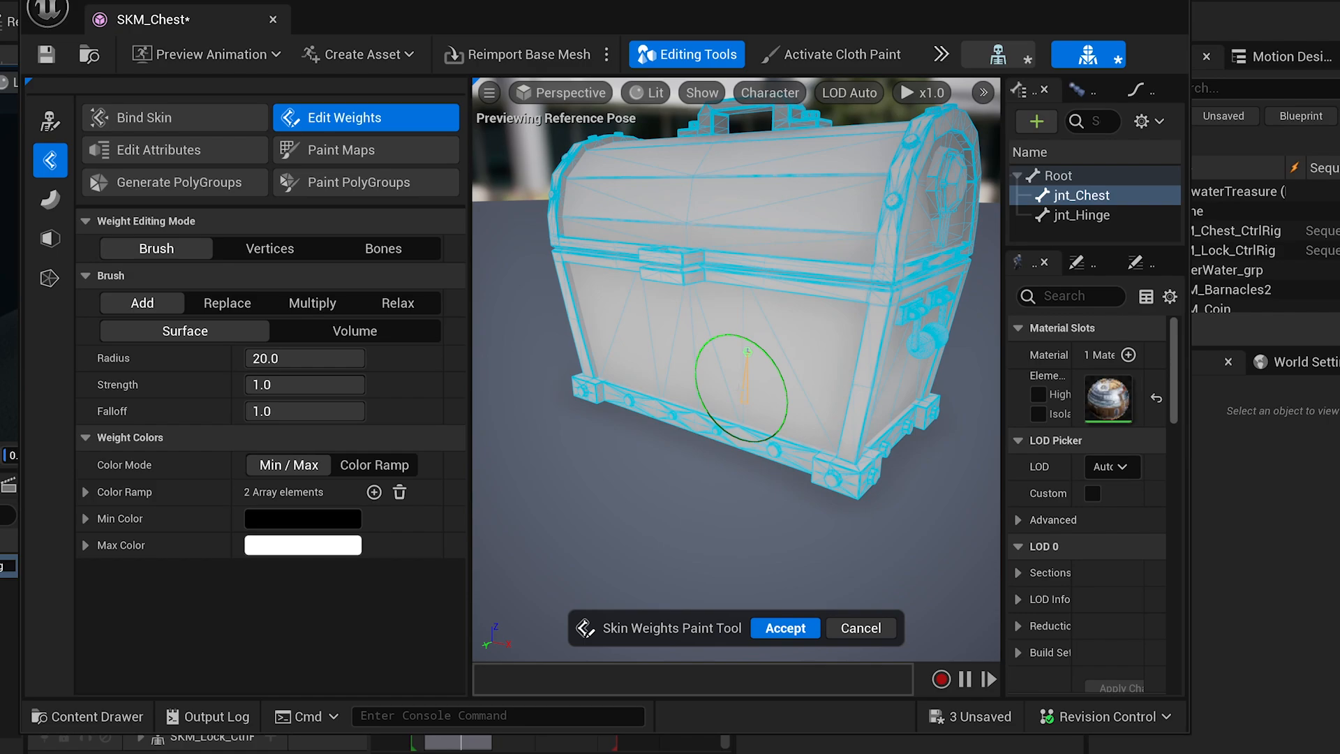
In vertex mode, select the chest's bottom-edge vertices and grow the selection up the body.
click(270, 248)
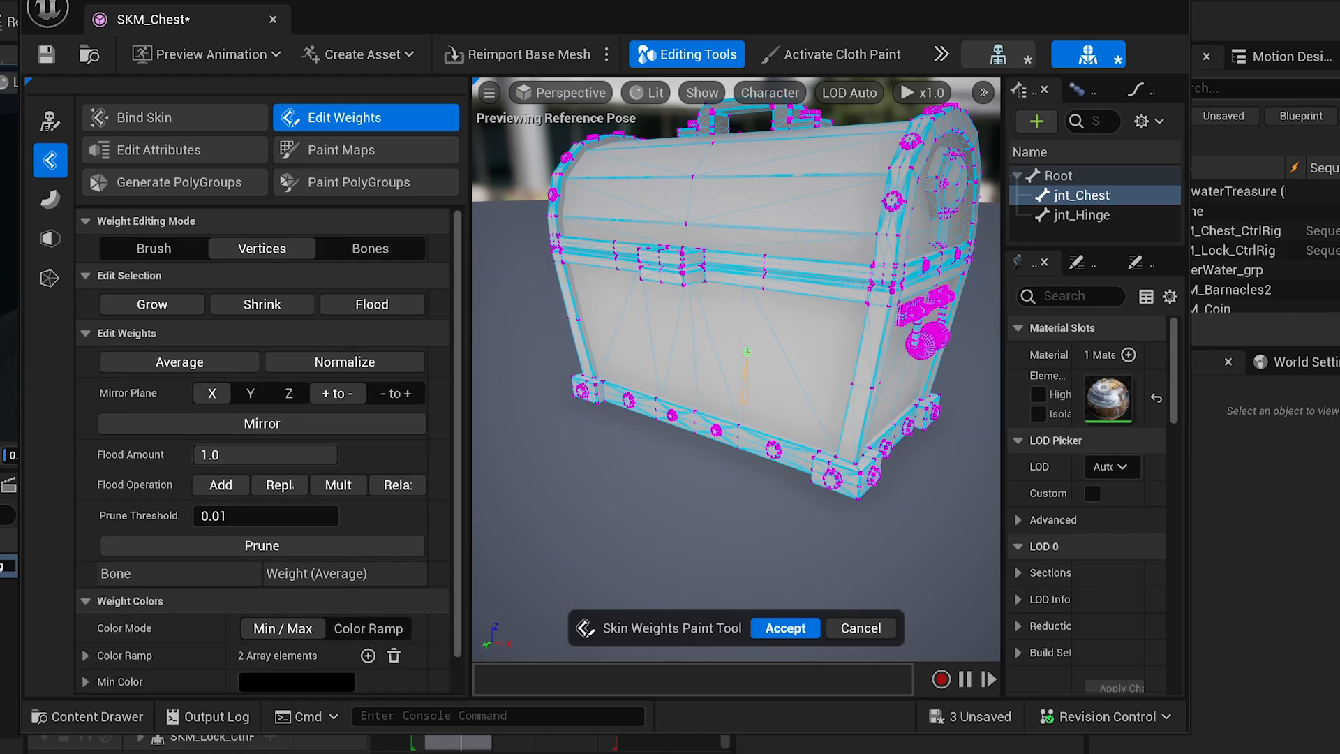
alt+drag(672, 438, 774, 363)
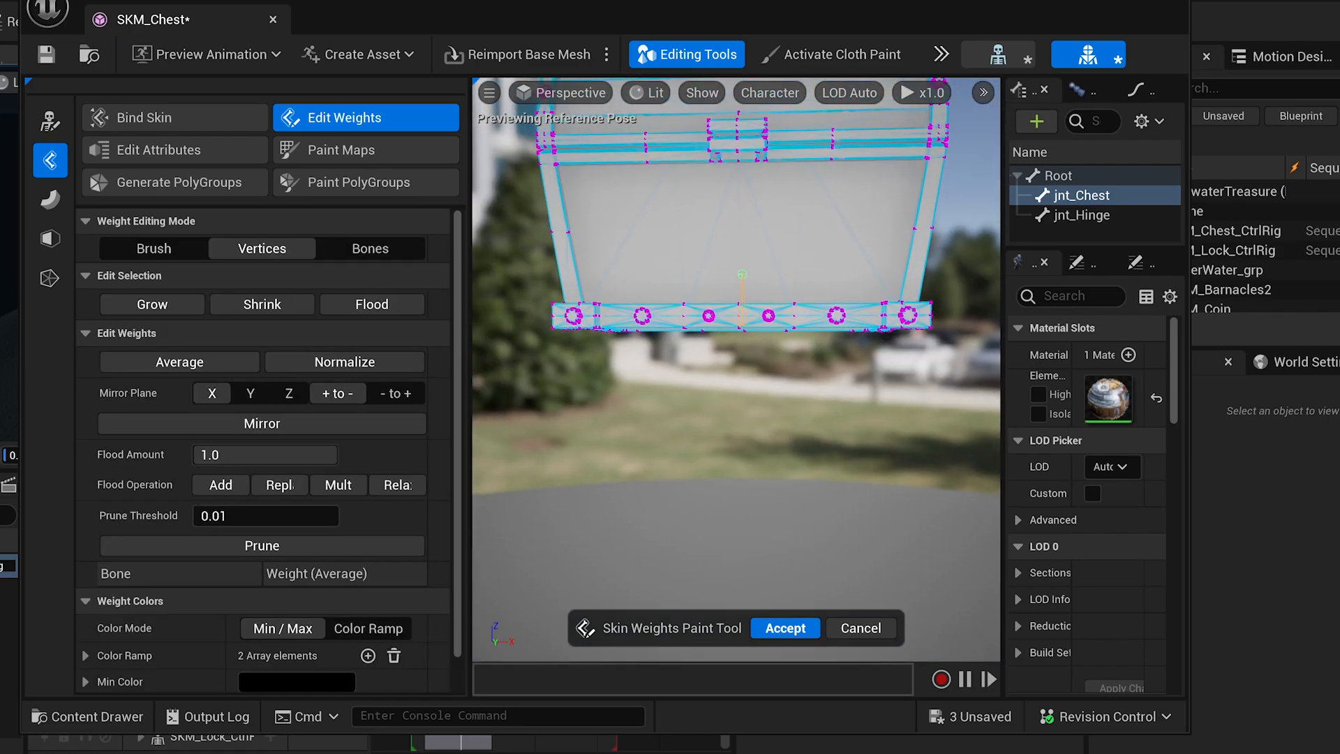
alt+middle_drag(602, 331, 566, 377)
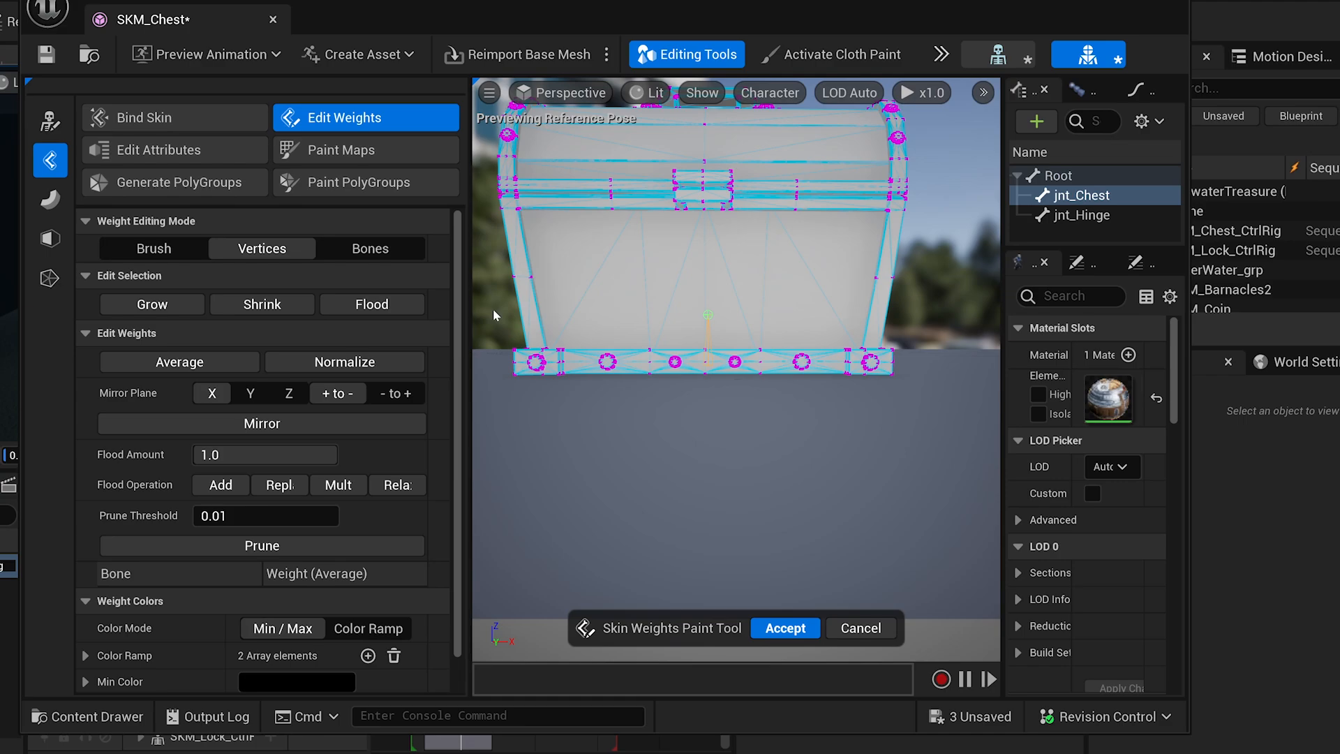
drag(492, 308, 899, 412)
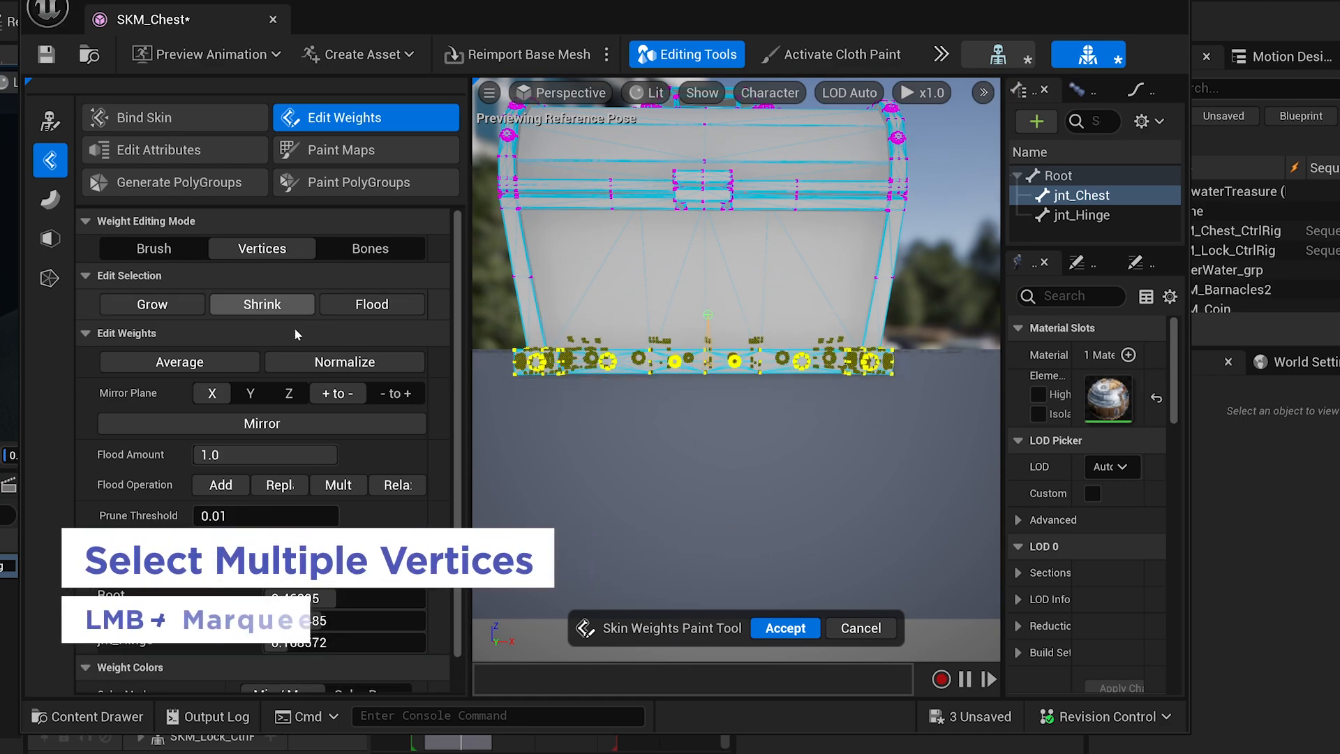
click(155, 305)
click(155, 305)
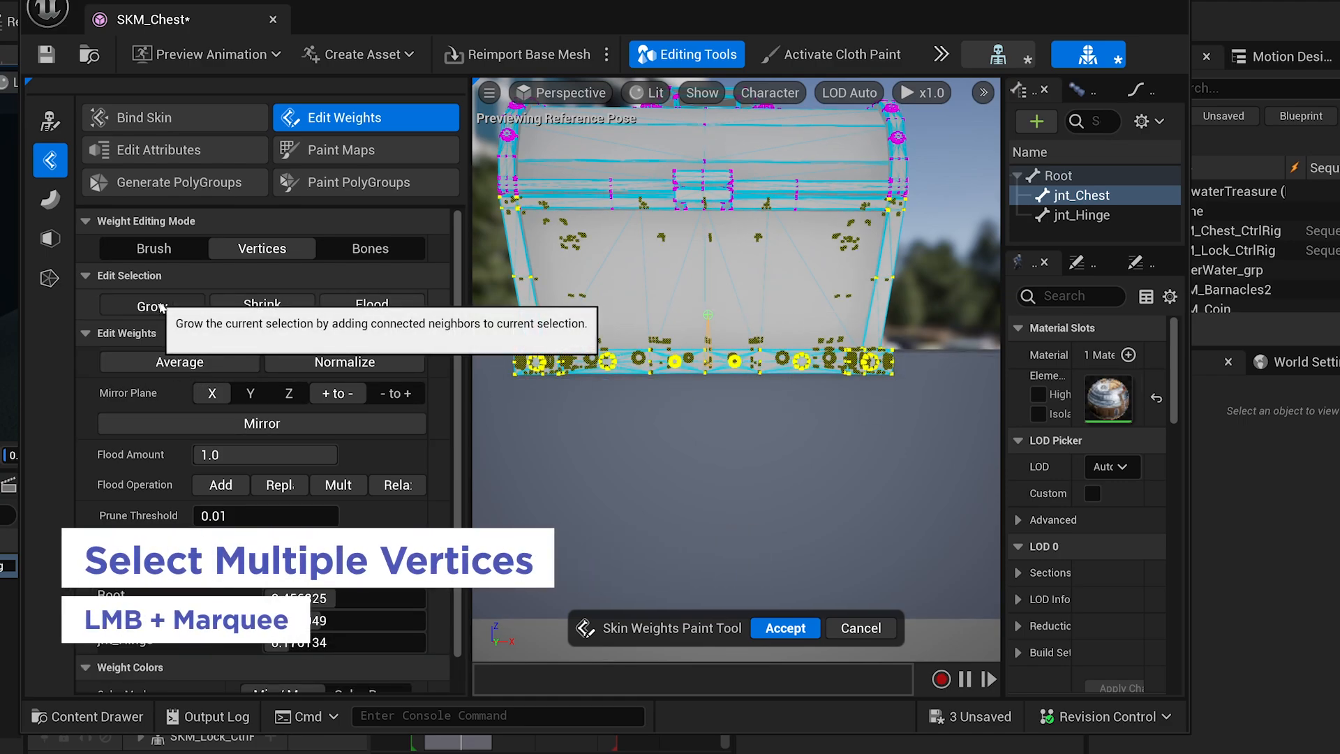
click(155, 305)
click(155, 305)
click(155, 305)
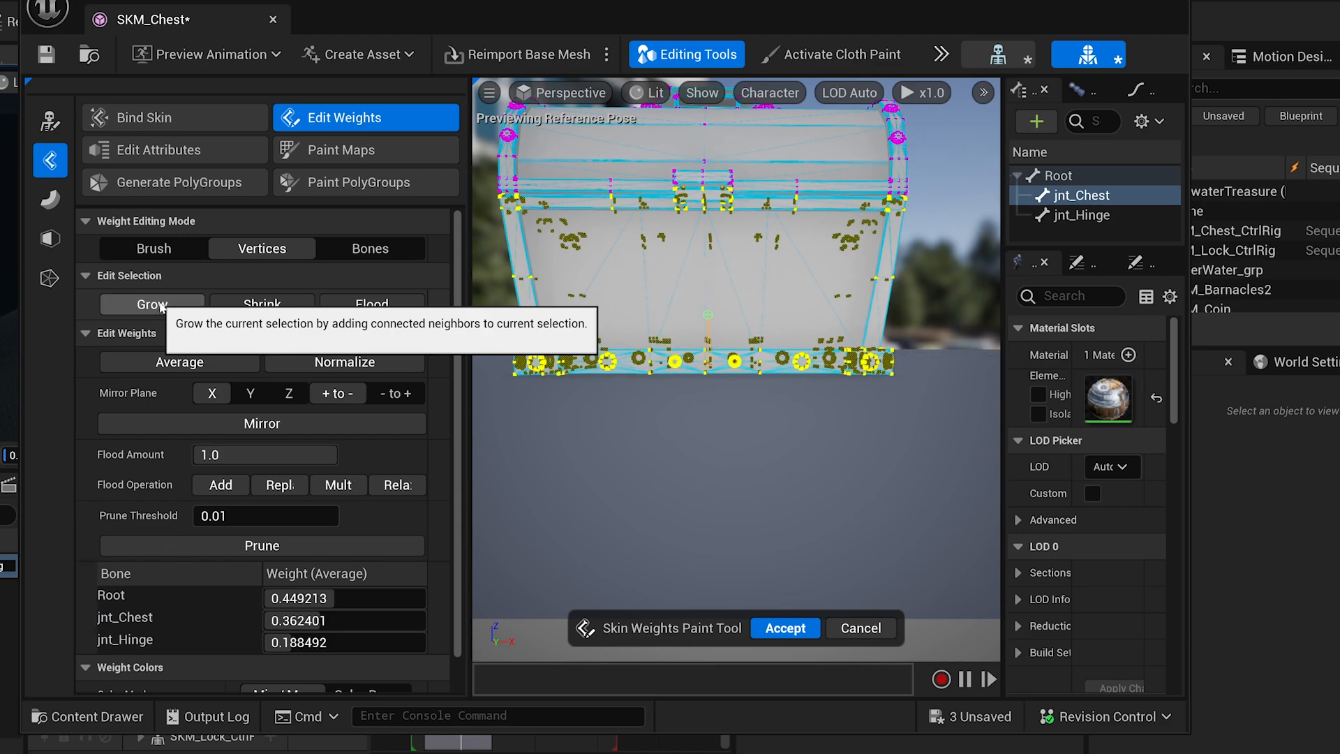
click(160, 306)
click(160, 306)
click(160, 306)
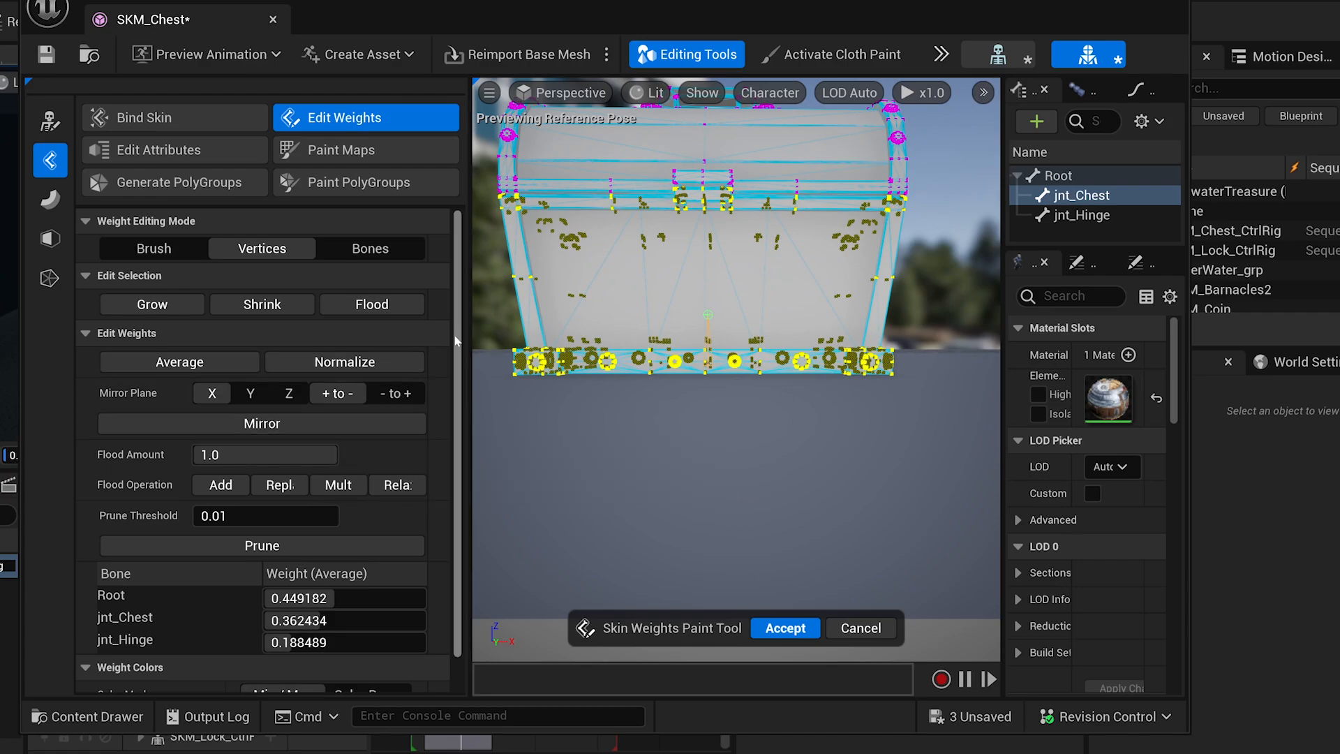
Replace-flood the selected vertices to jnt_Chest at weight 1.0.
scroll(461, 386, down, 2)
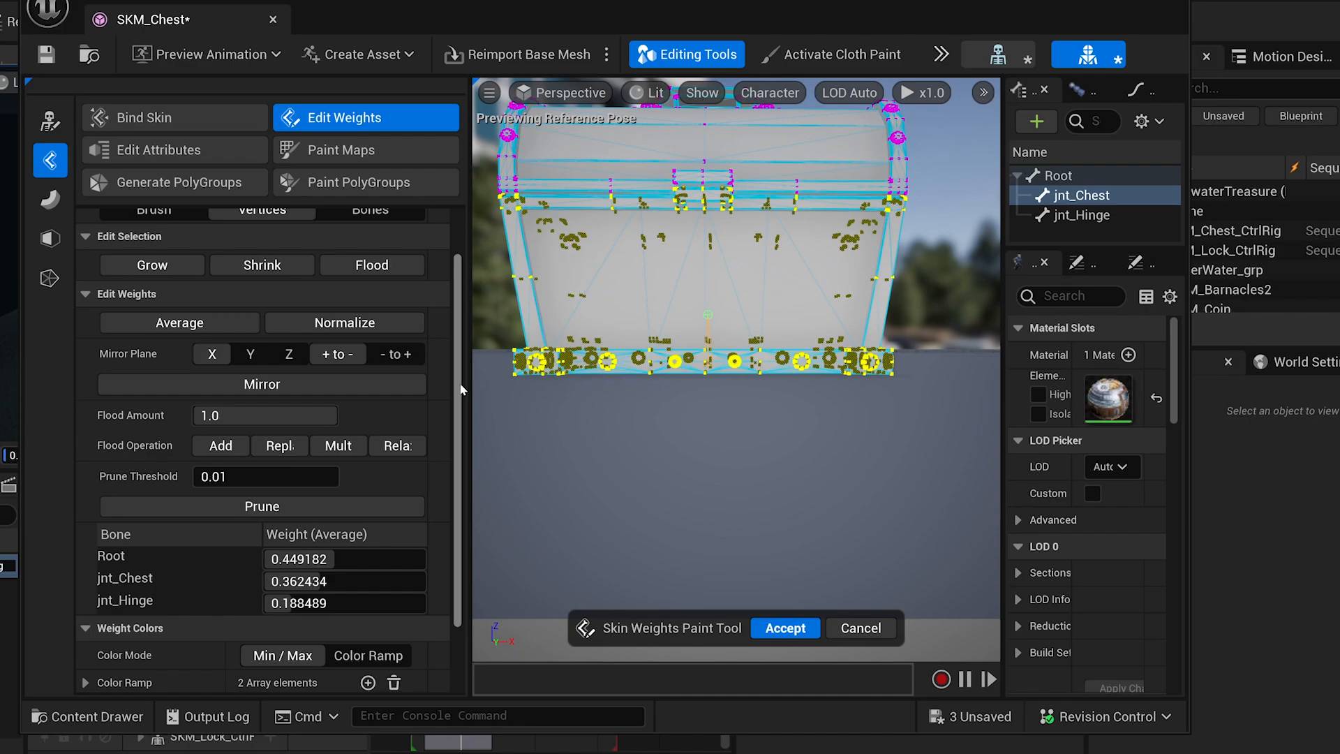
scroll(461, 389, down, 2)
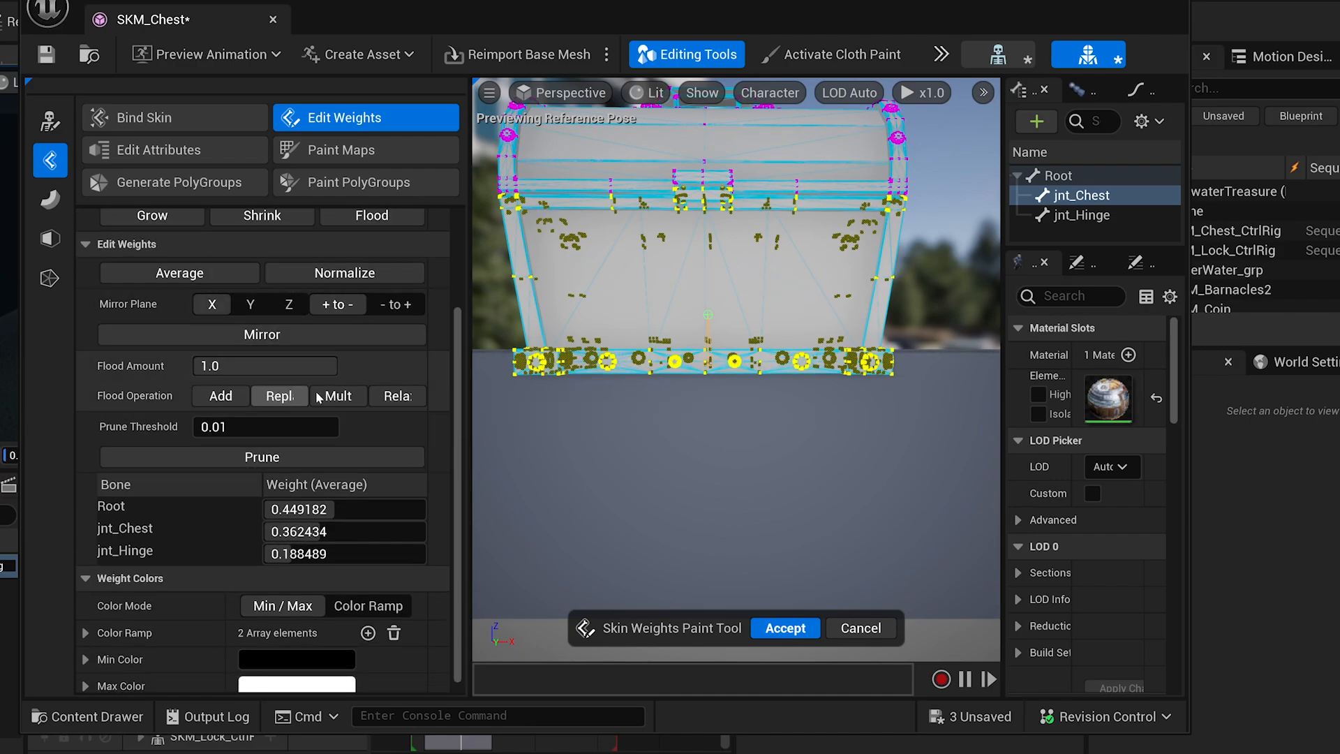
drag(469, 378, 567, 378)
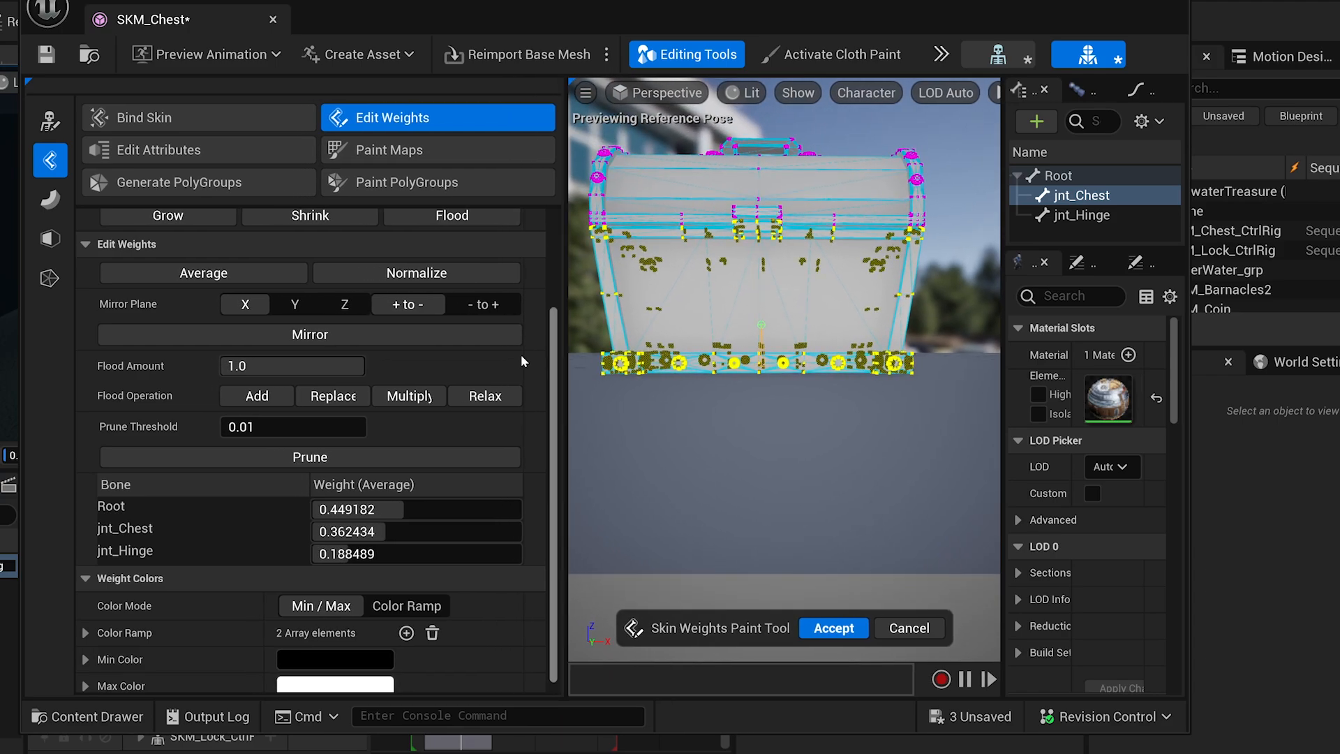
click(332, 396)
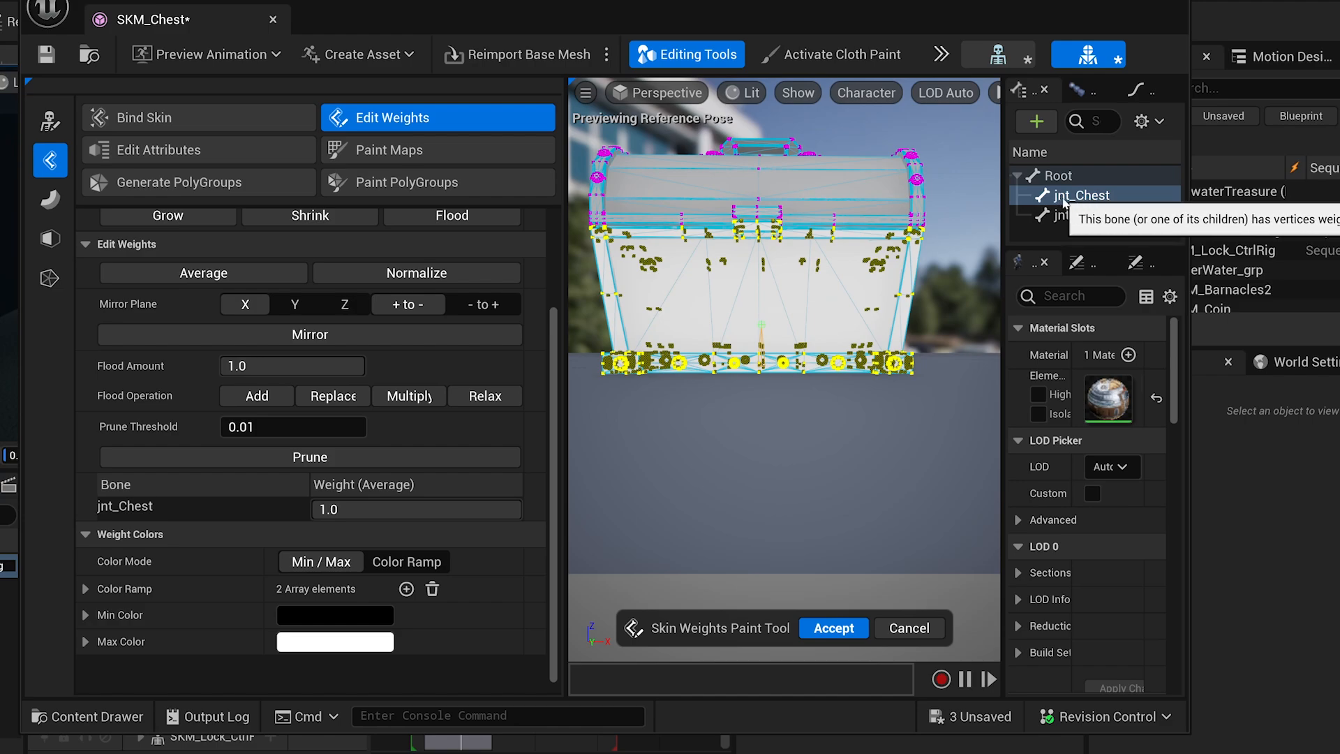
With jnt_Hinge chosen, select the lid-top vertices and grow the selection three times.
click(1080, 215)
right_drag(899, 310, 904, 298)
middle_drag(905, 297, 914, 288)
click(913, 289)
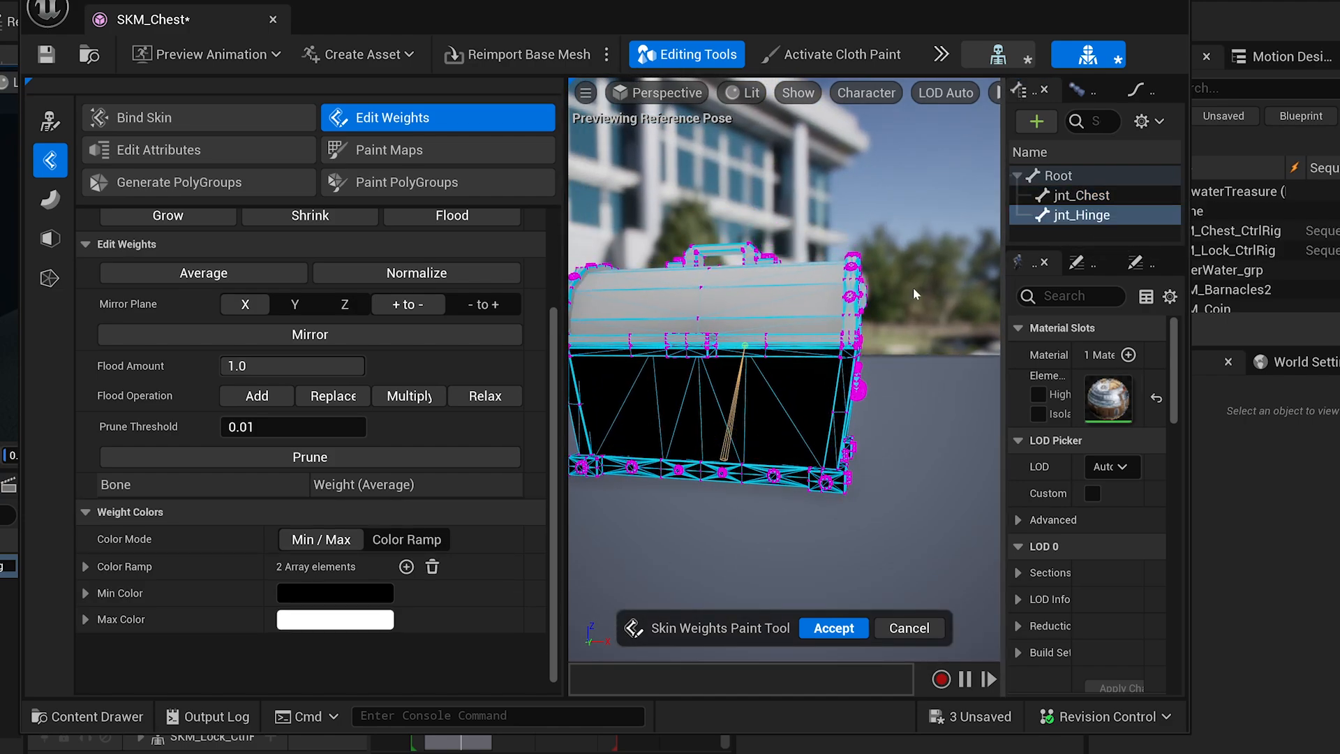
right_drag(717, 242, 759, 243)
key(a)
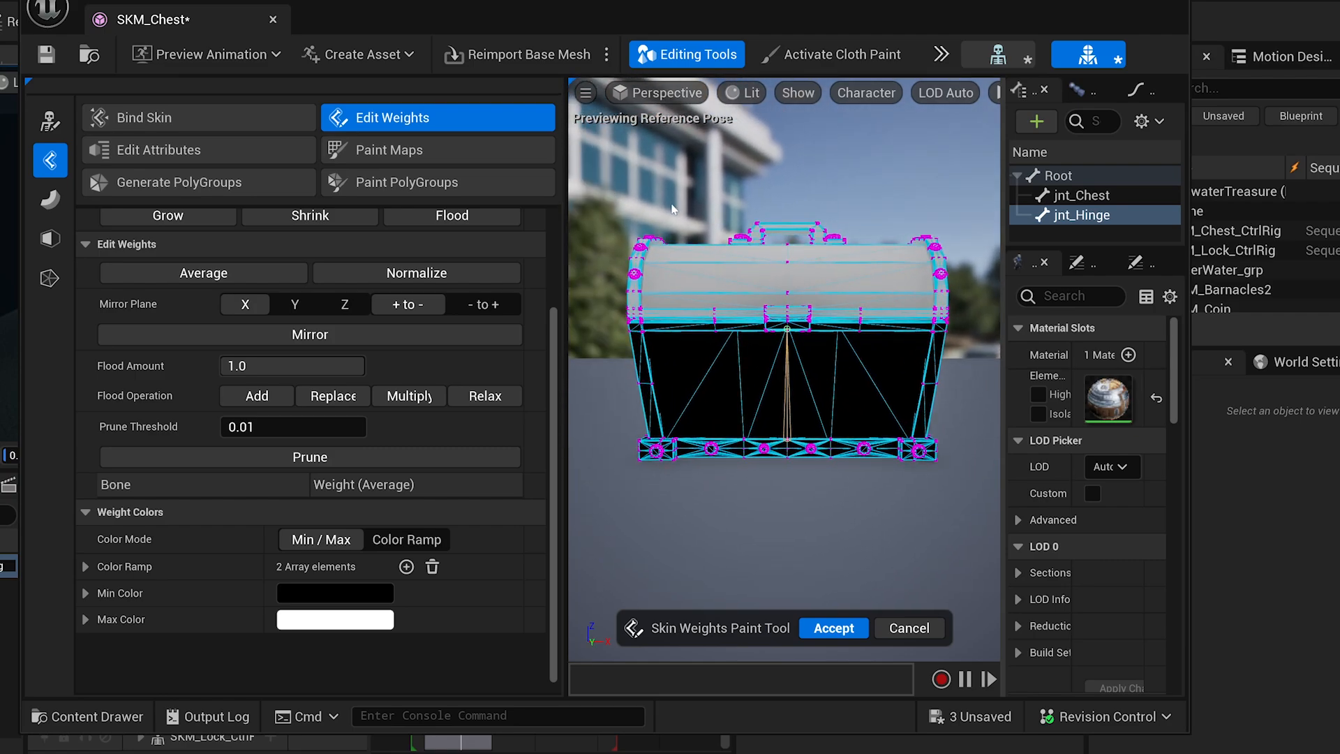
drag(964, 283, 966, 283)
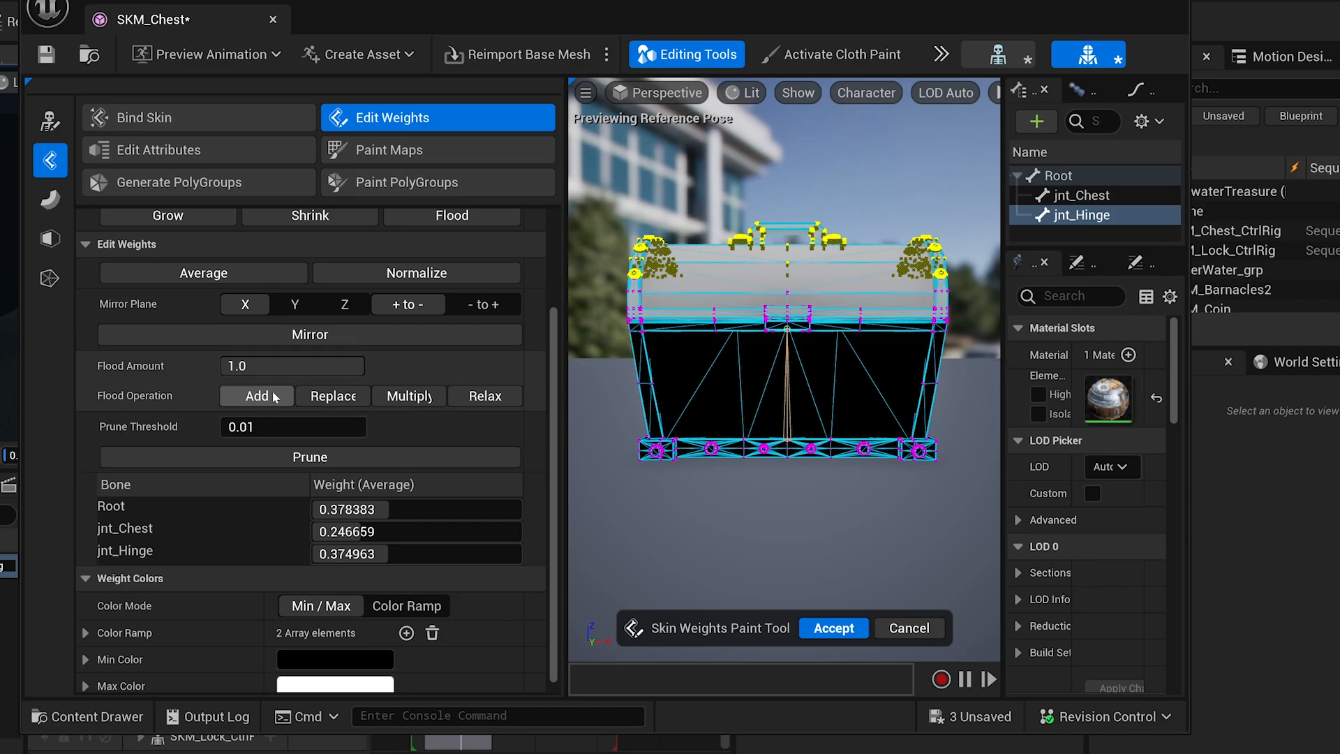
click(197, 221)
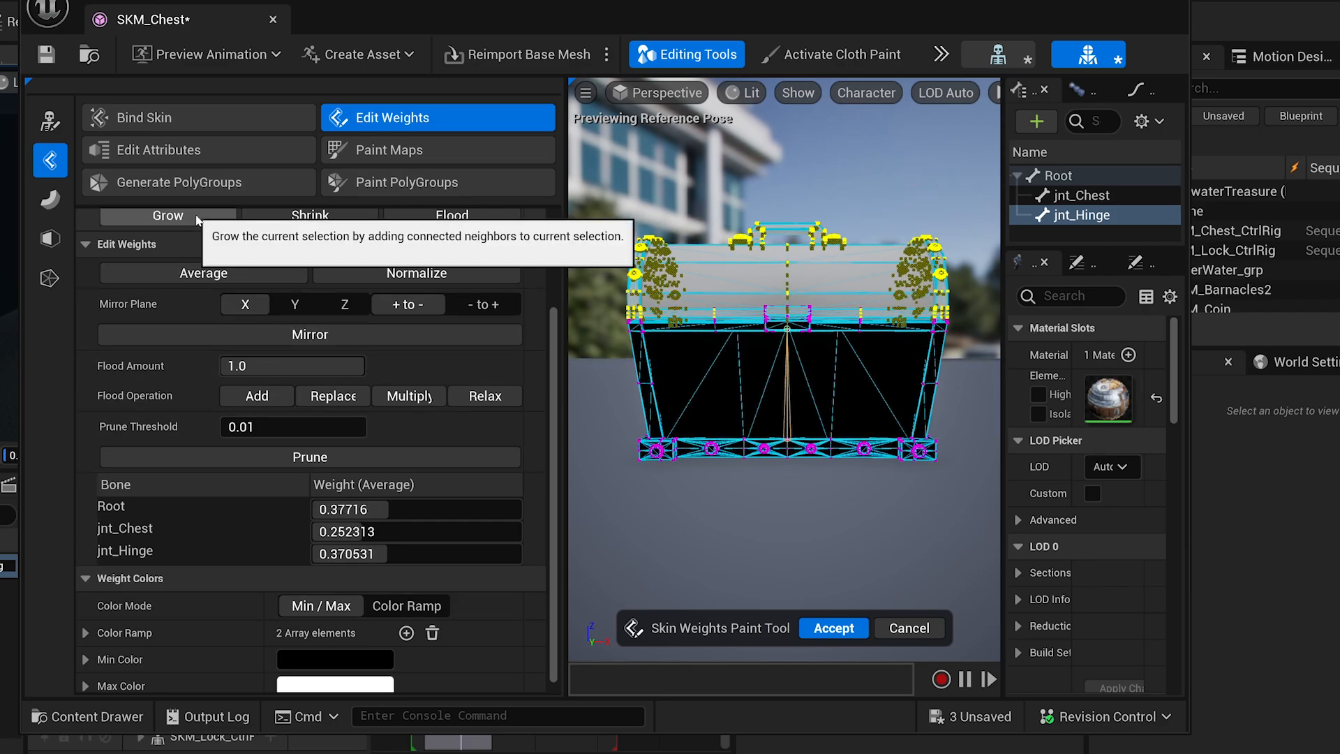
click(197, 221)
alt+drag(914, 265, 977, 262)
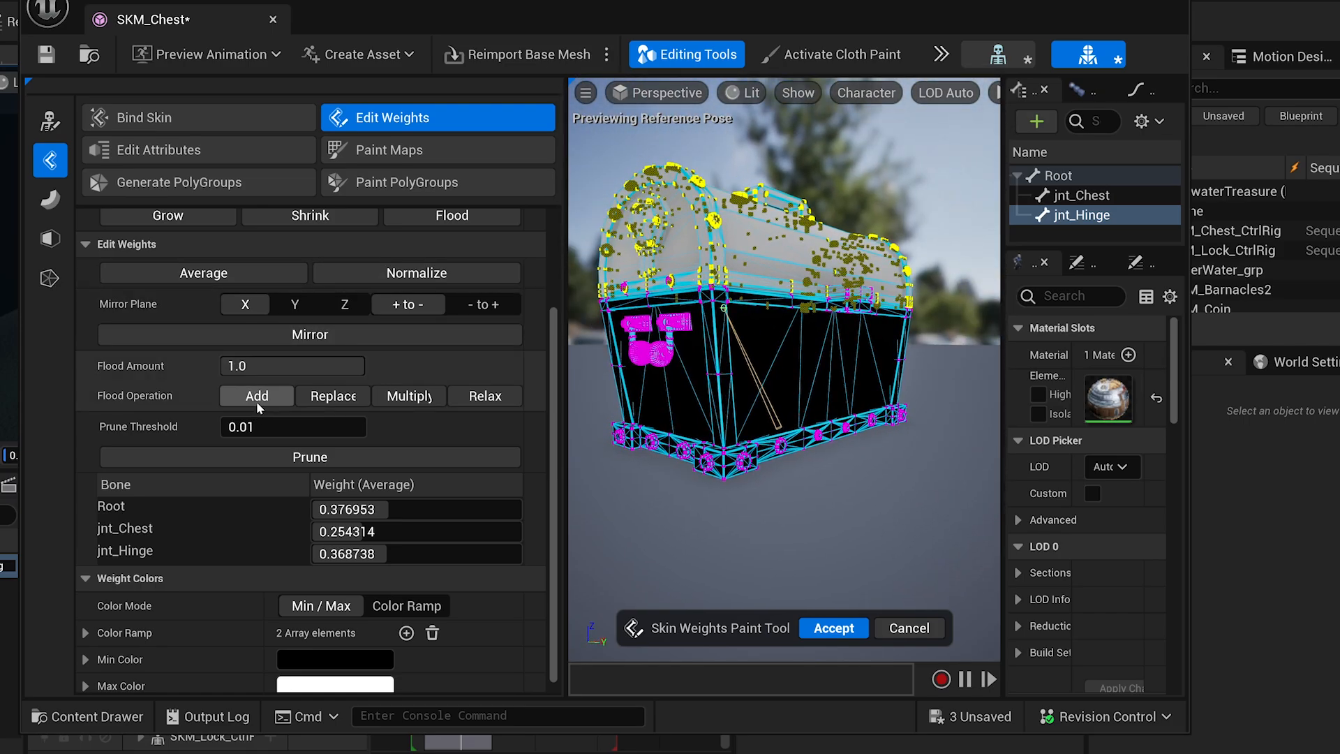
click(203, 220)
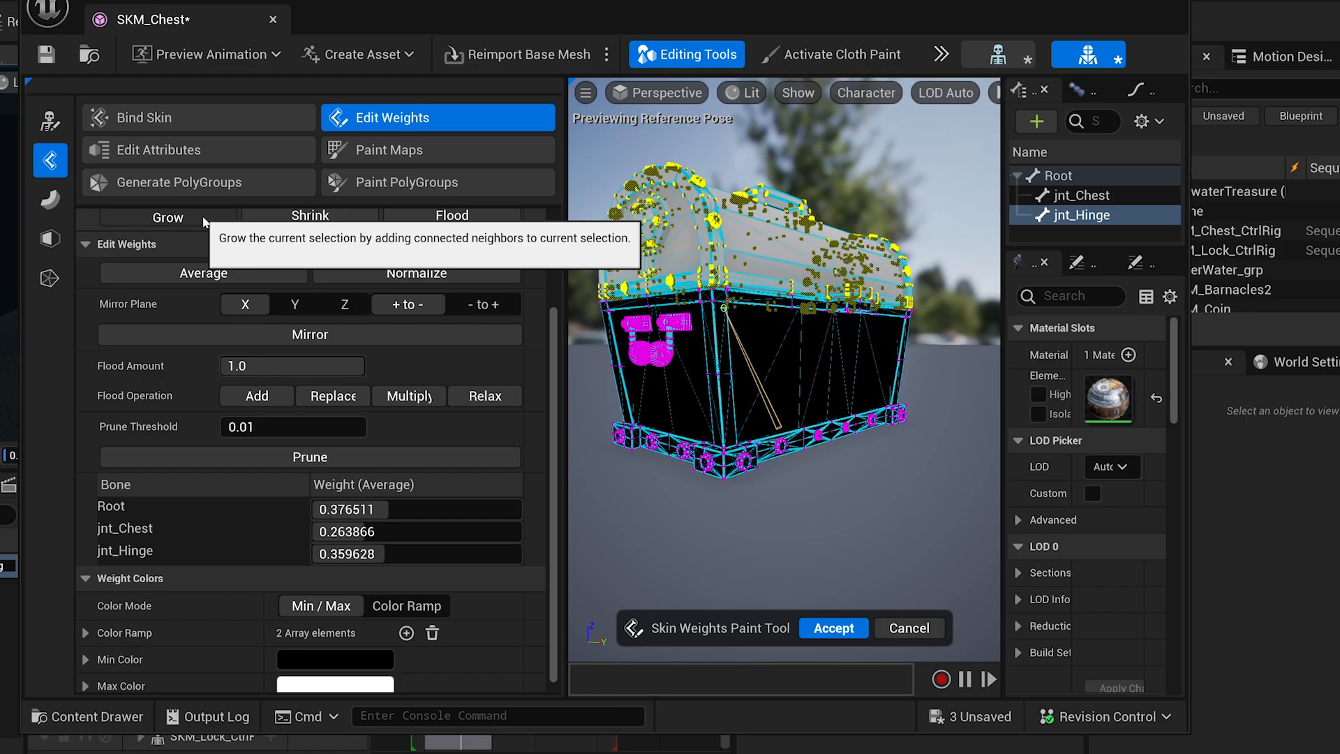
Replace the lid vertex weights with 1.0 on jnt_Hinge and accept the skin weights.
alt+drag(754, 279, 712, 291)
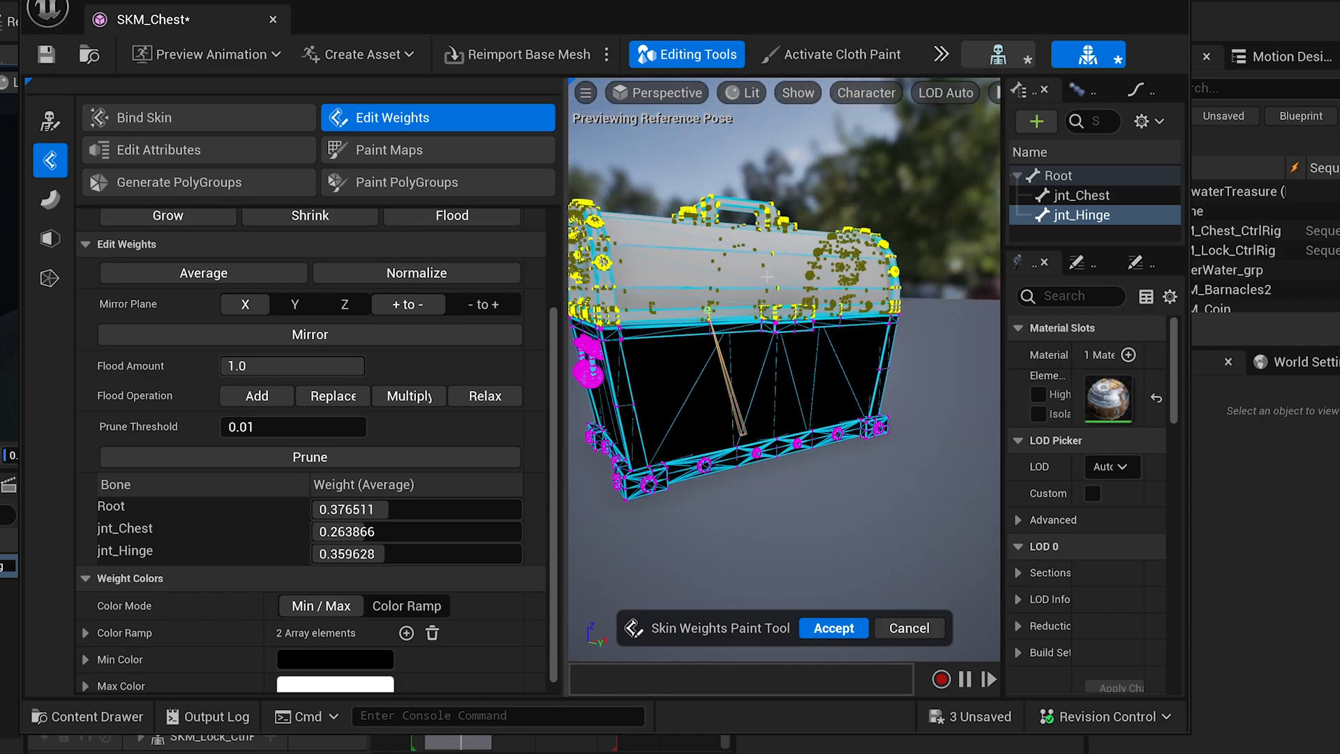
click(321, 403)
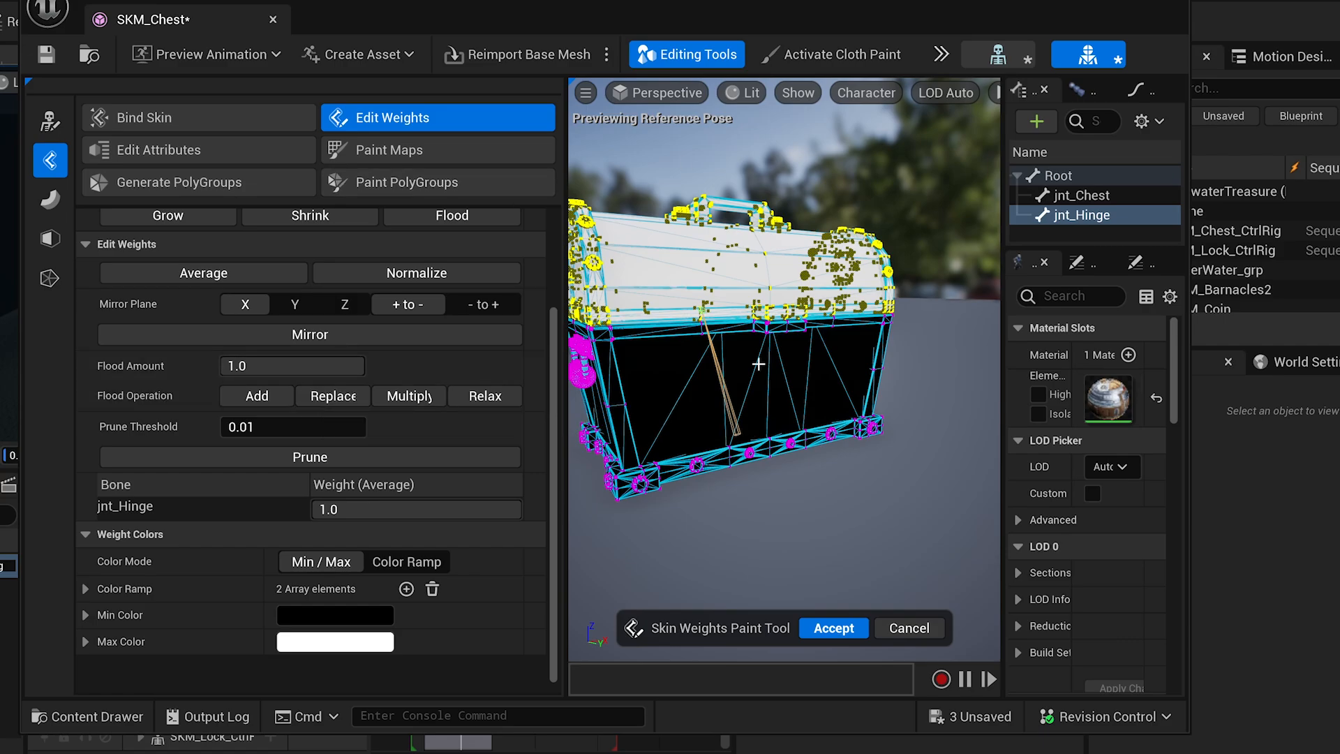
alt+middle_drag(775, 307, 879, 307)
alt+drag(775, 307, 593, 297)
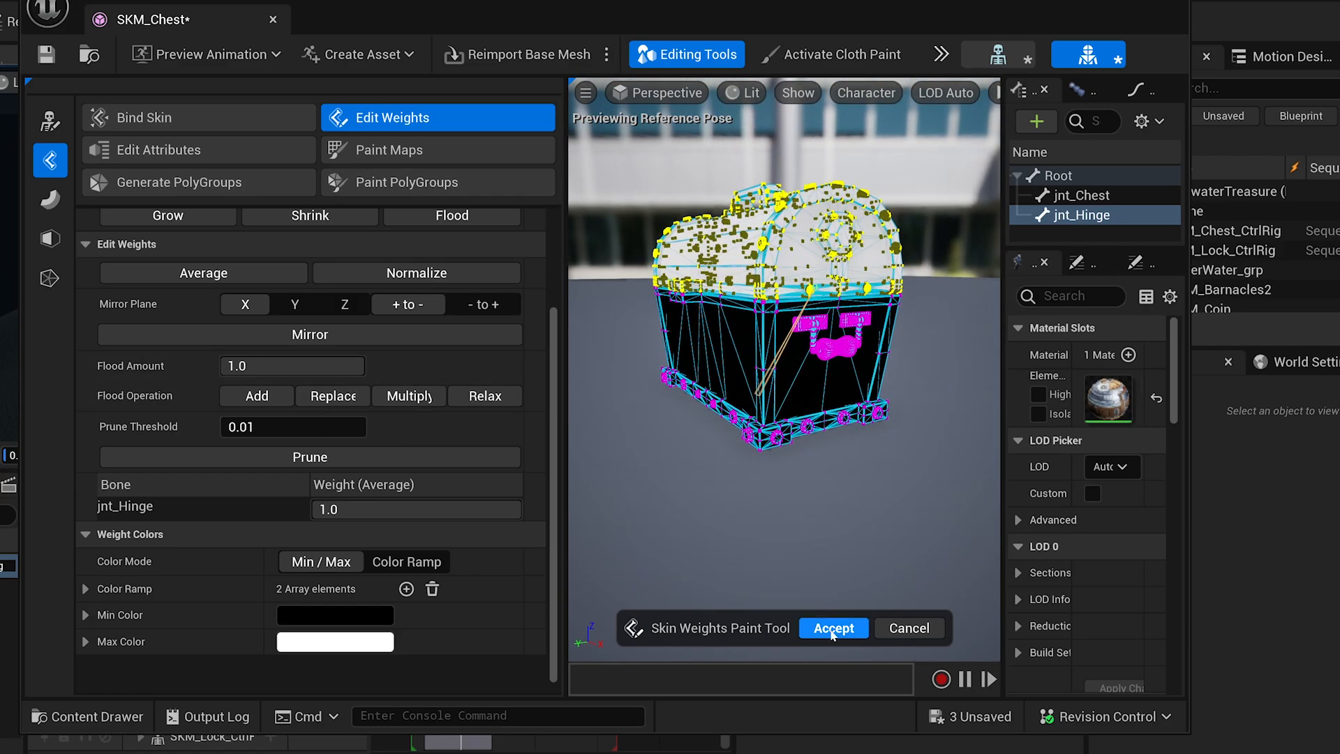
key(Return)
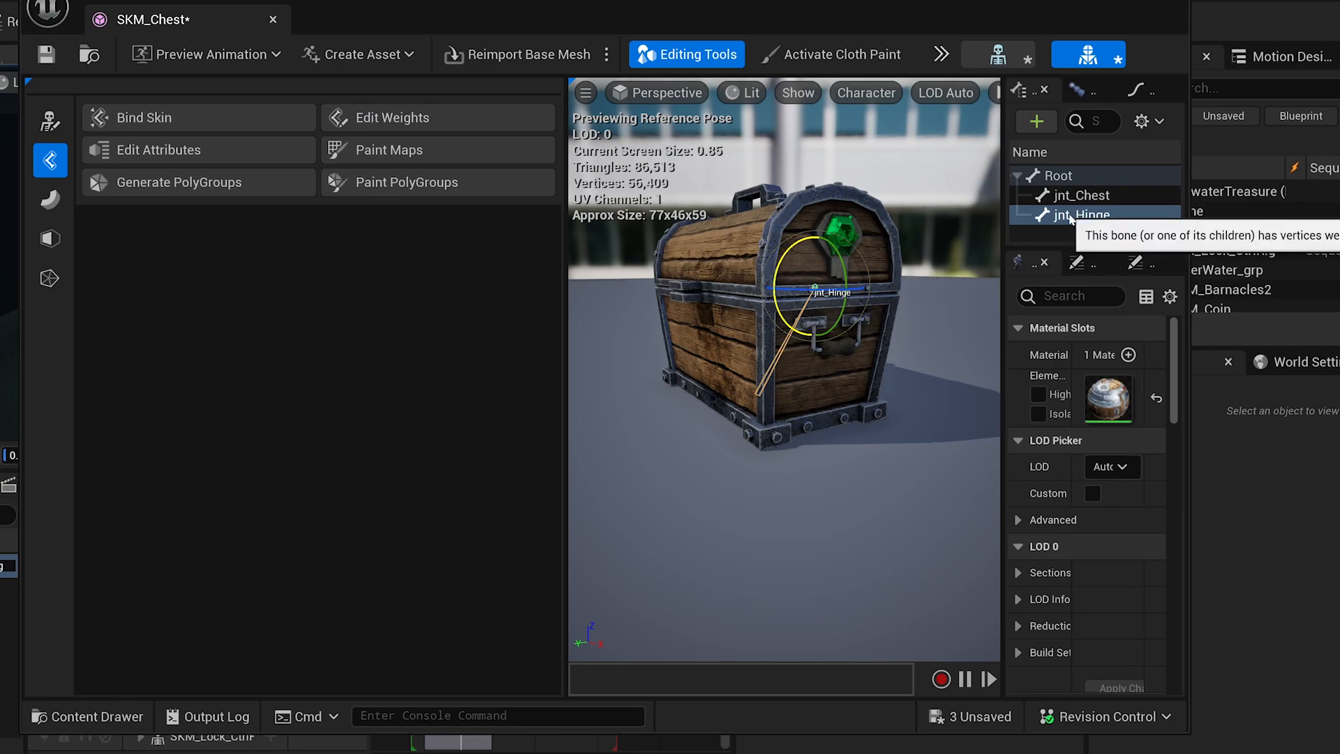
scroll(799, 237, up, 5)
alt+drag(799, 238, 793, 280)
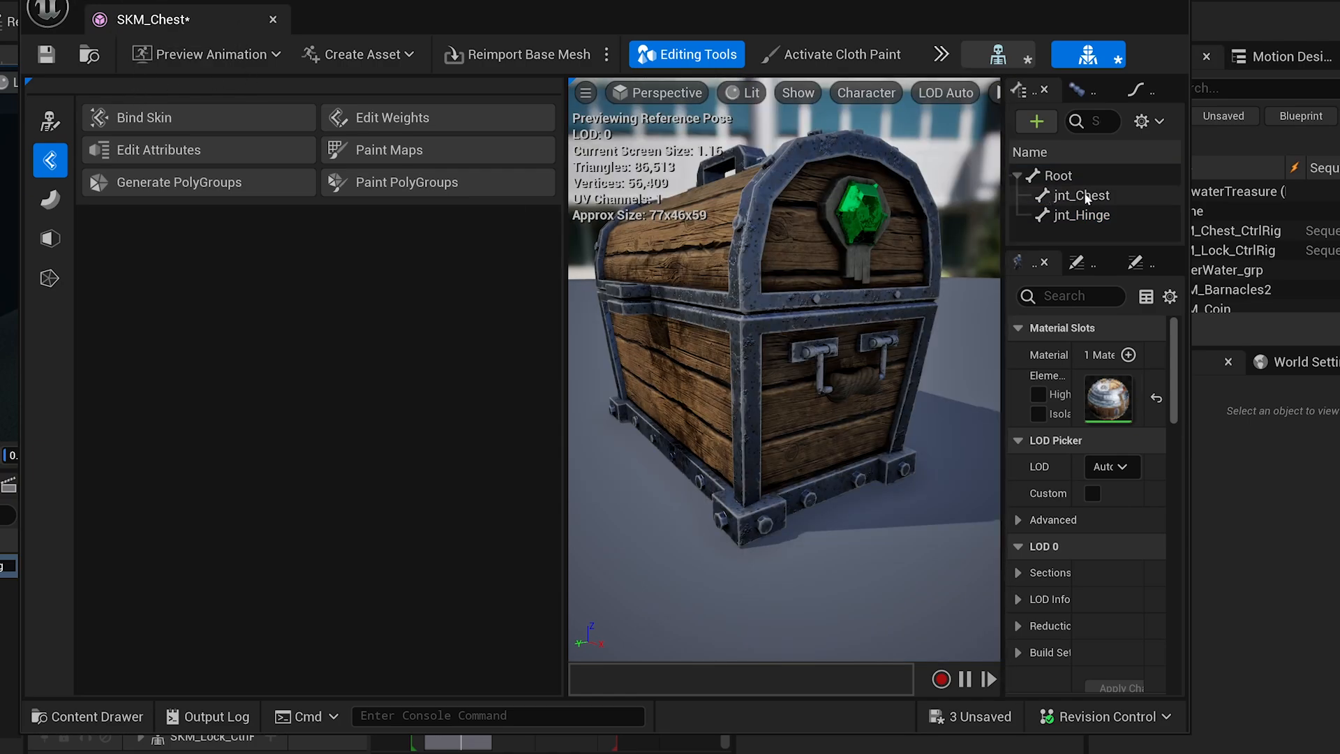
Reweight the chest's front handle and central body vertices fully to jnt_Chest (1.0) and accept the edit.
click(1081, 196)
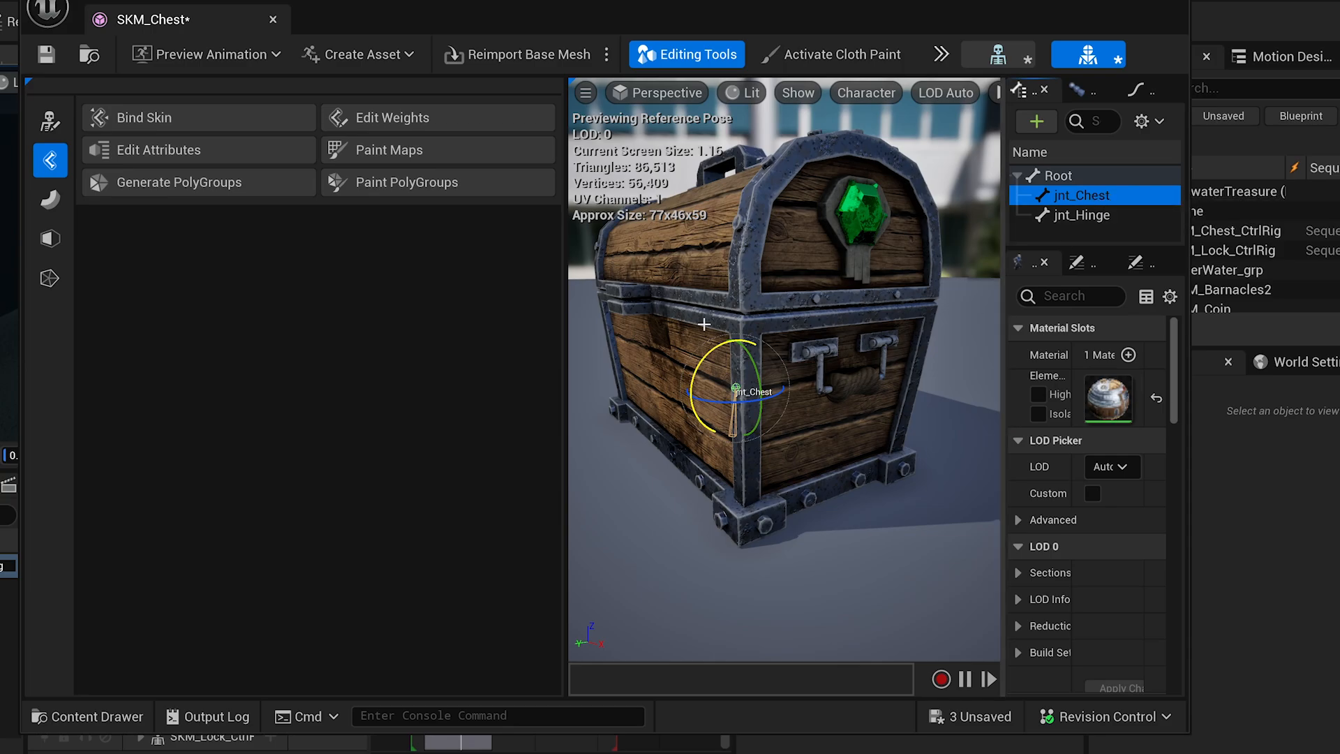
click(408, 119)
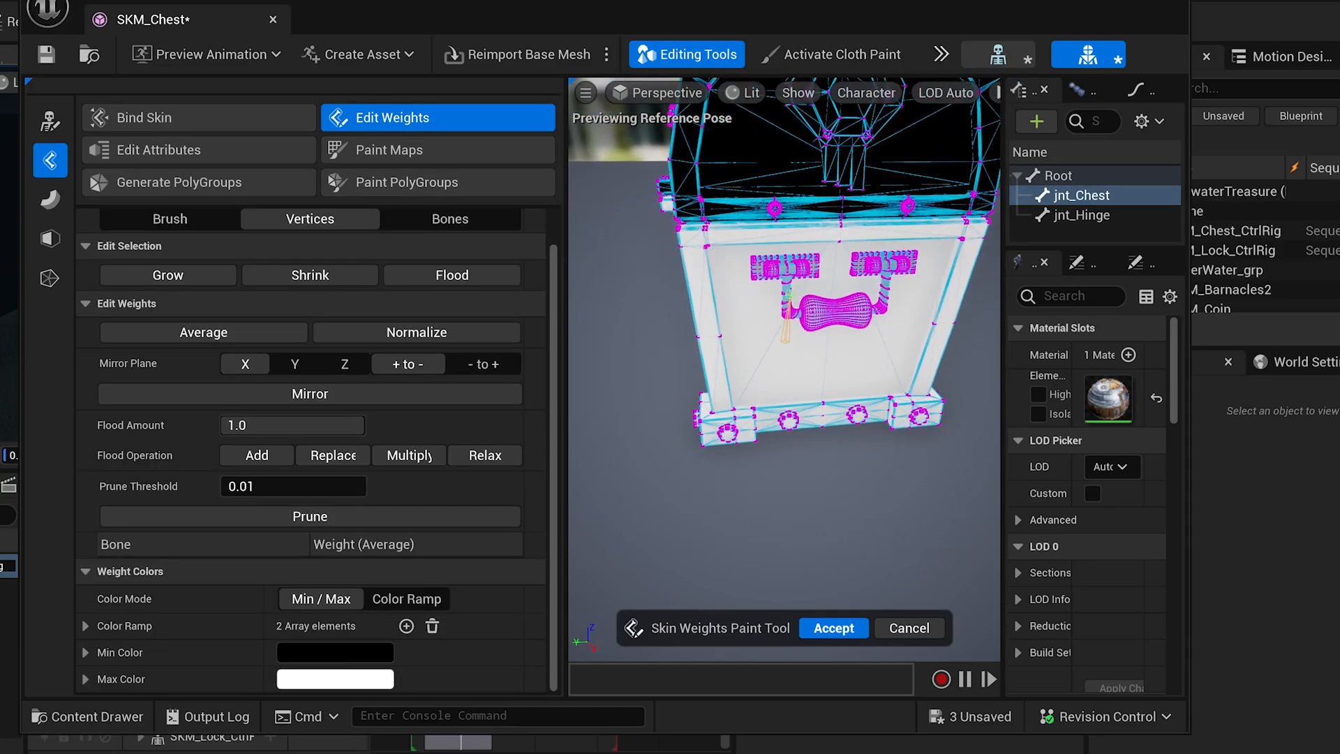
drag(620, 209, 935, 362)
alt+drag(935, 361, 1067, 359)
alt+drag(670, 287, 890, 304)
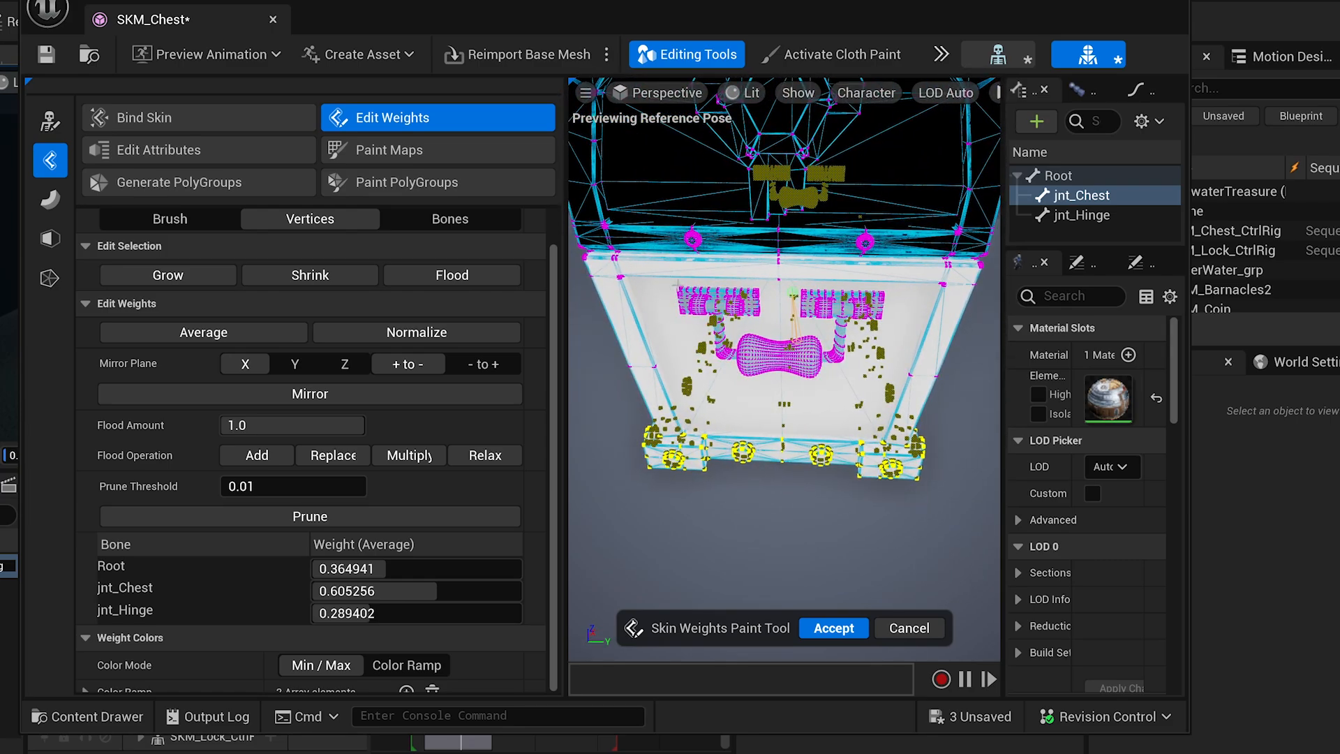
drag(672, 284, 909, 393)
alt+drag(909, 393, 642, 341)
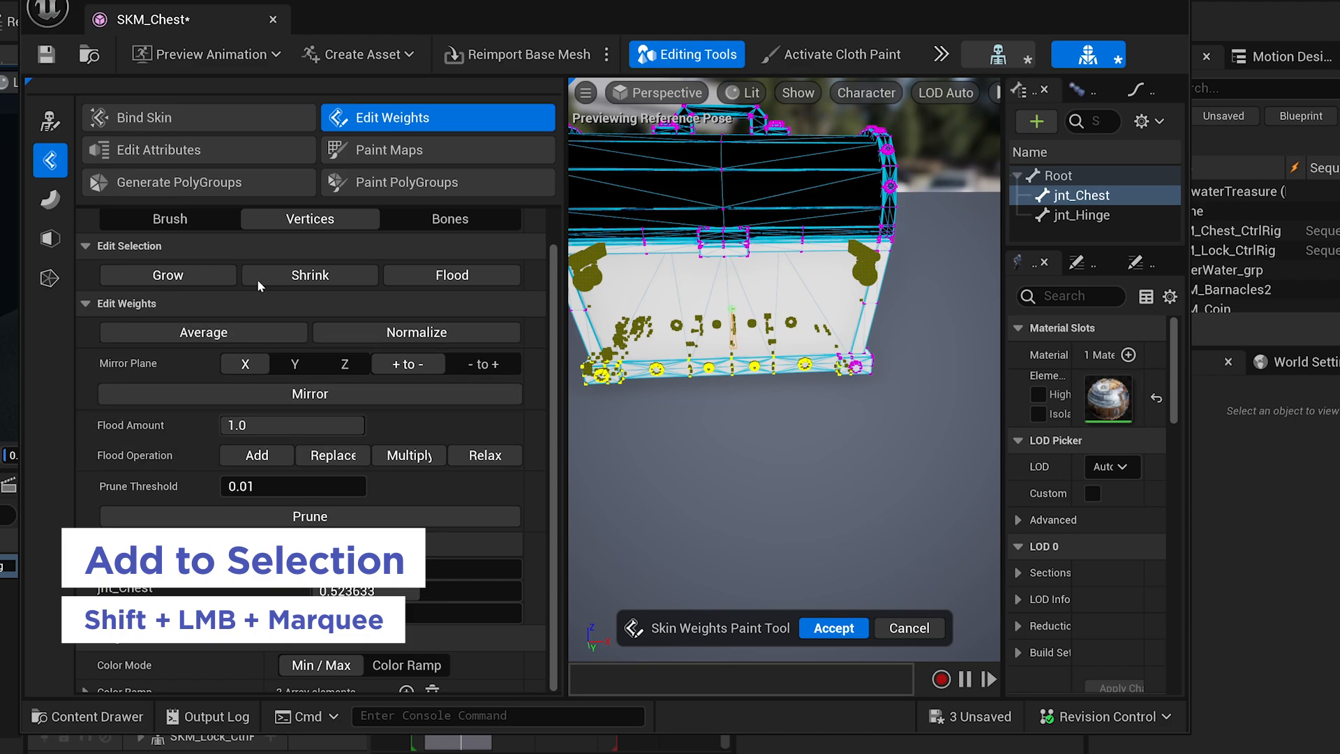
click(180, 277)
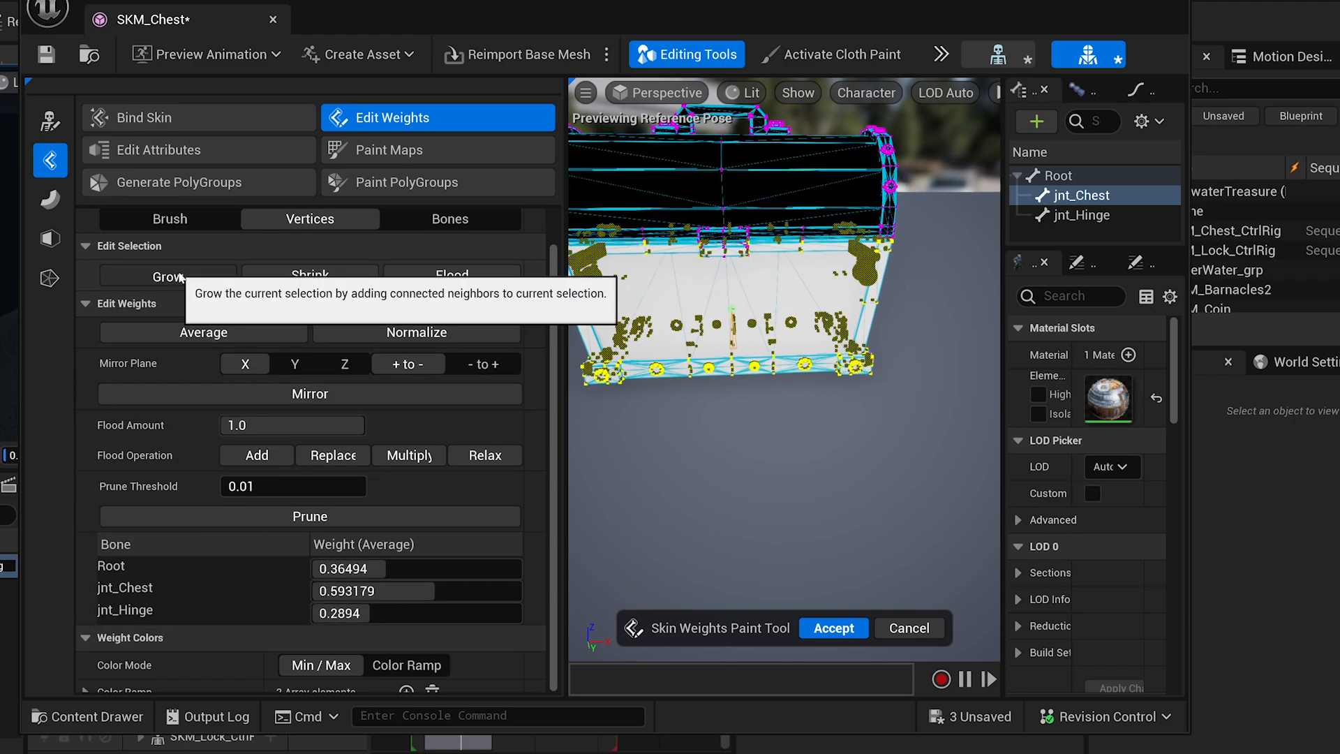
click(328, 456)
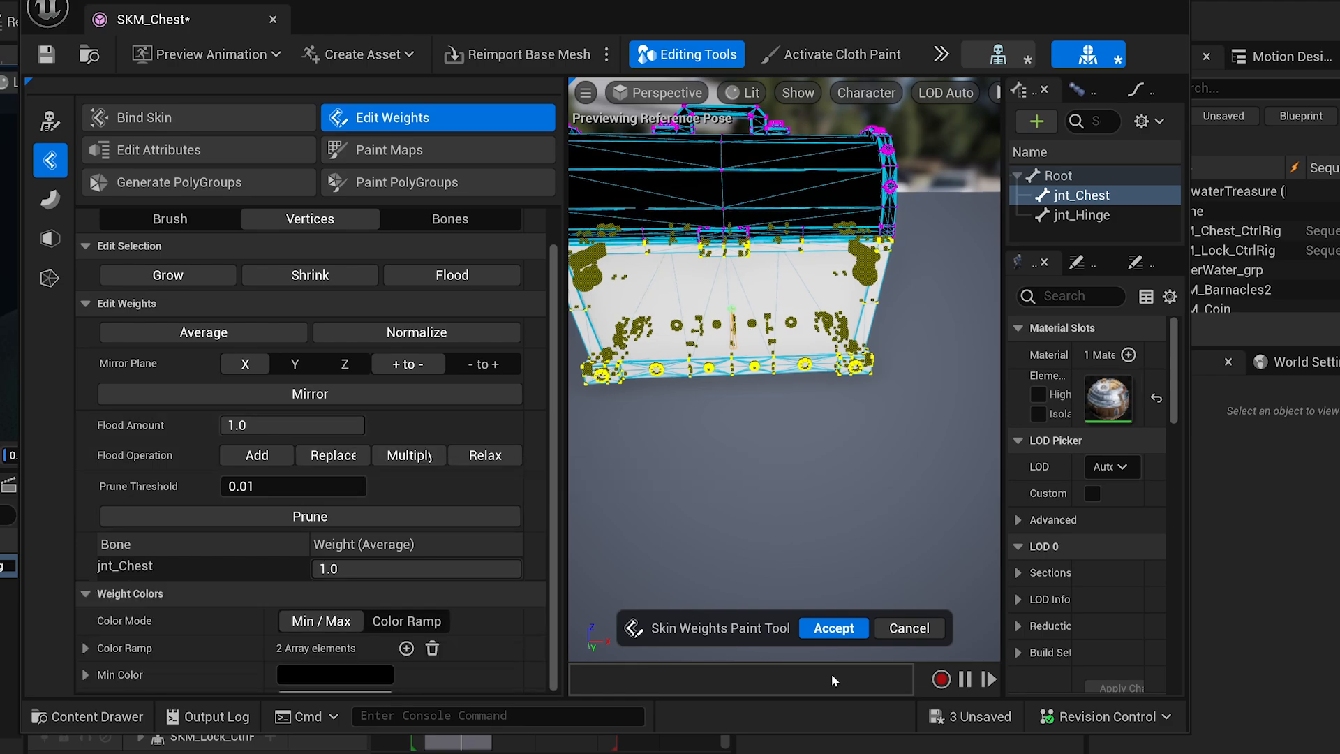
click(828, 626)
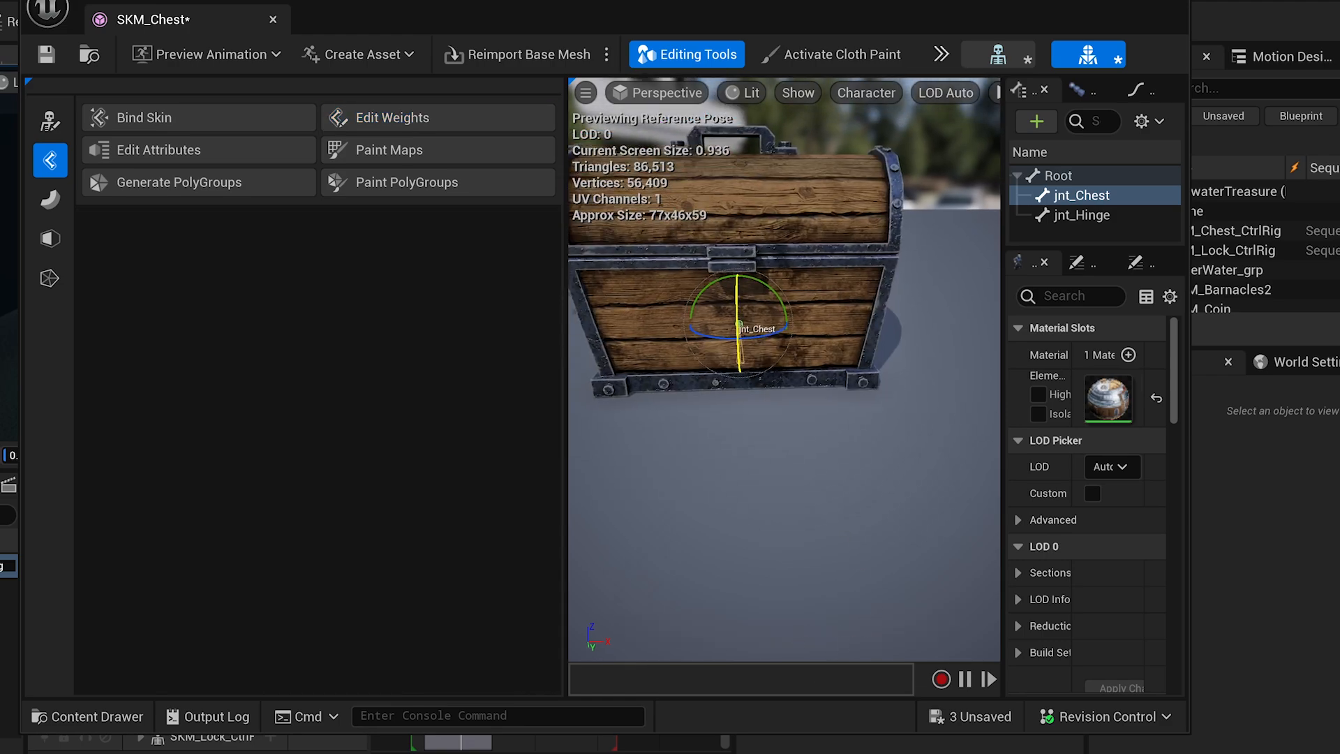
Rotate jnt_Chest to test the body weights, then swing the lid open and shut on jnt_Hinge.
drag(797, 396, 776, 418)
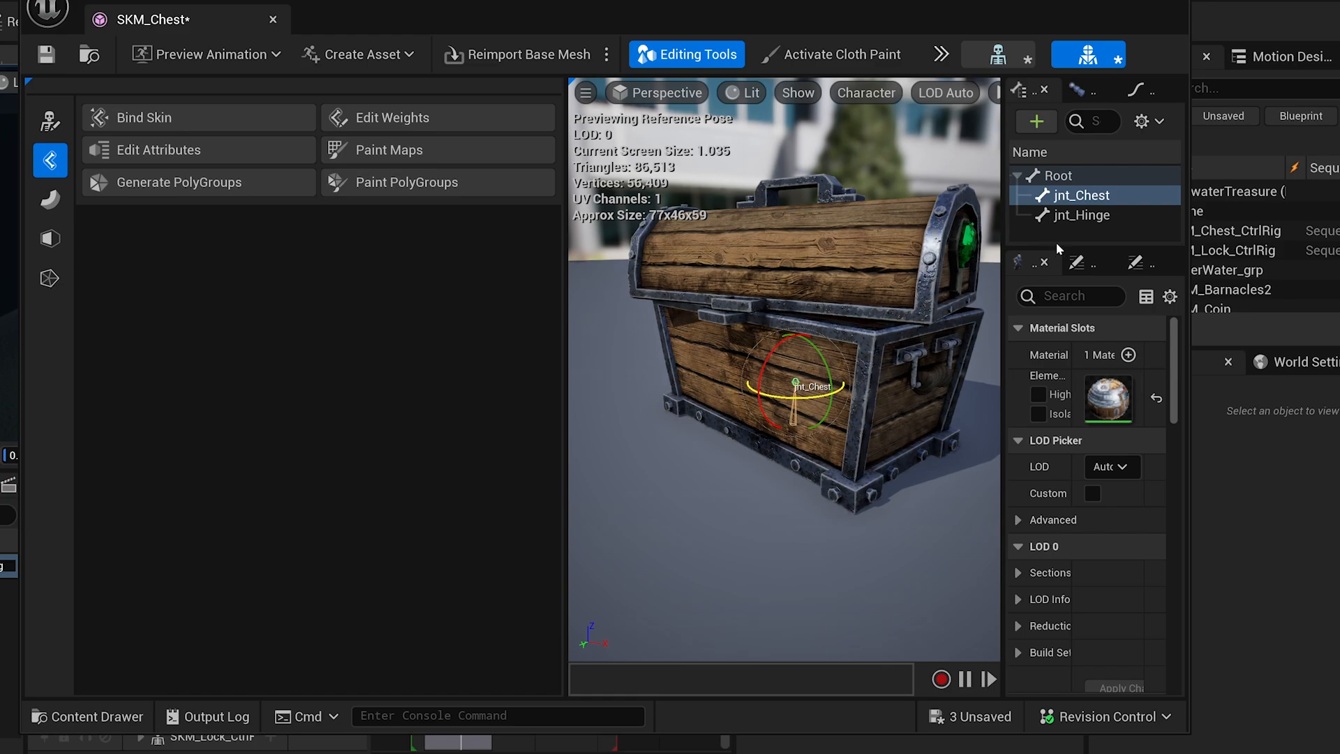
click(1078, 215)
mouse_move(815, 264)
mouse_down()
mouse_move(813, 279)
mouse_move(819, 269)
mouse_up()
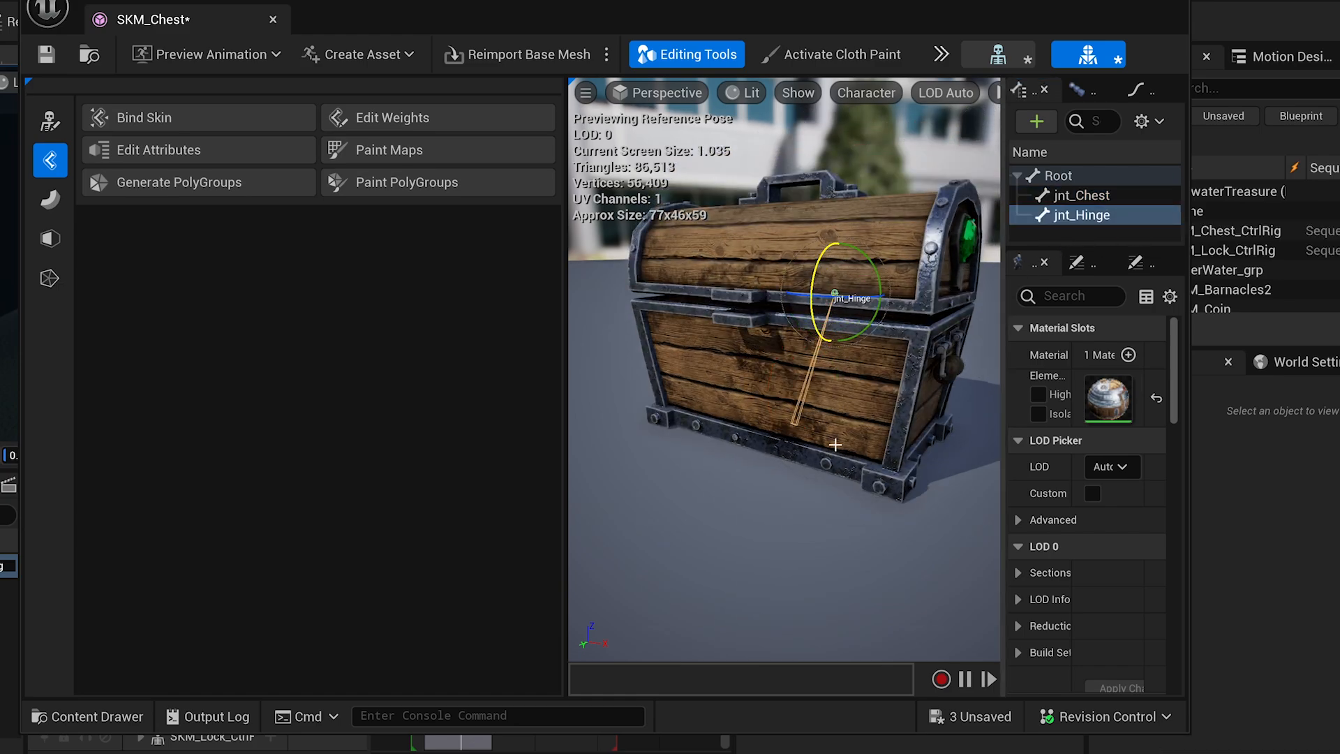
drag(835, 445, 713, 257)
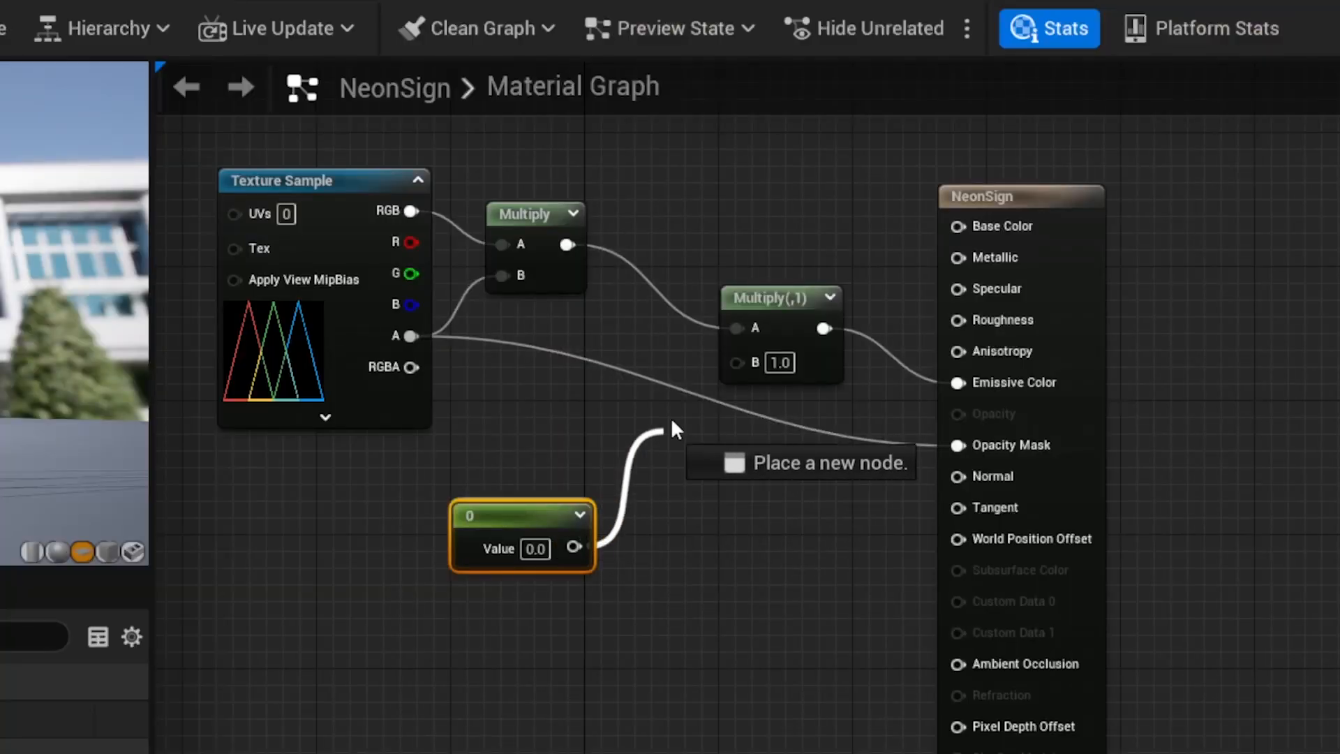
Connect the constant node's output to the Multiply node's B input in the NeonSign material.
drag(671, 417, 739, 362)
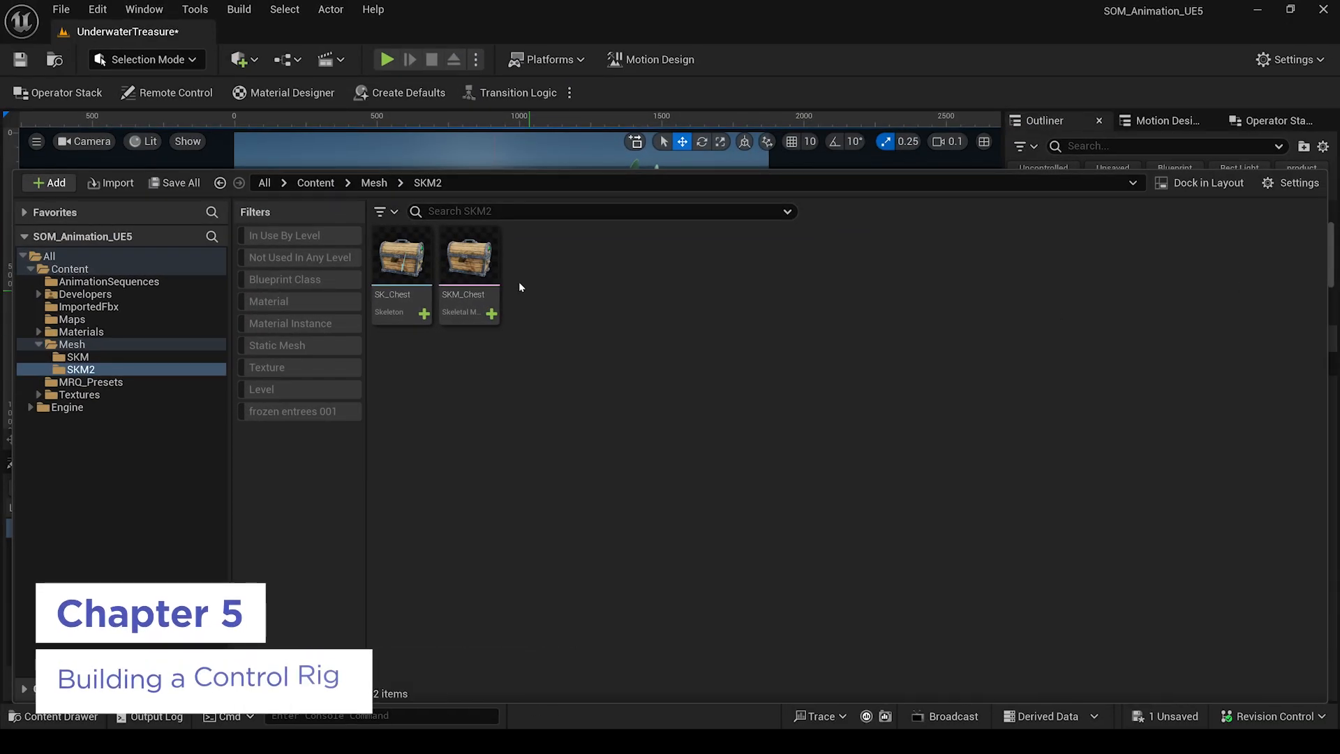
Create a control rig asset from the SKM_Chest skeletal mesh.
click(474, 253)
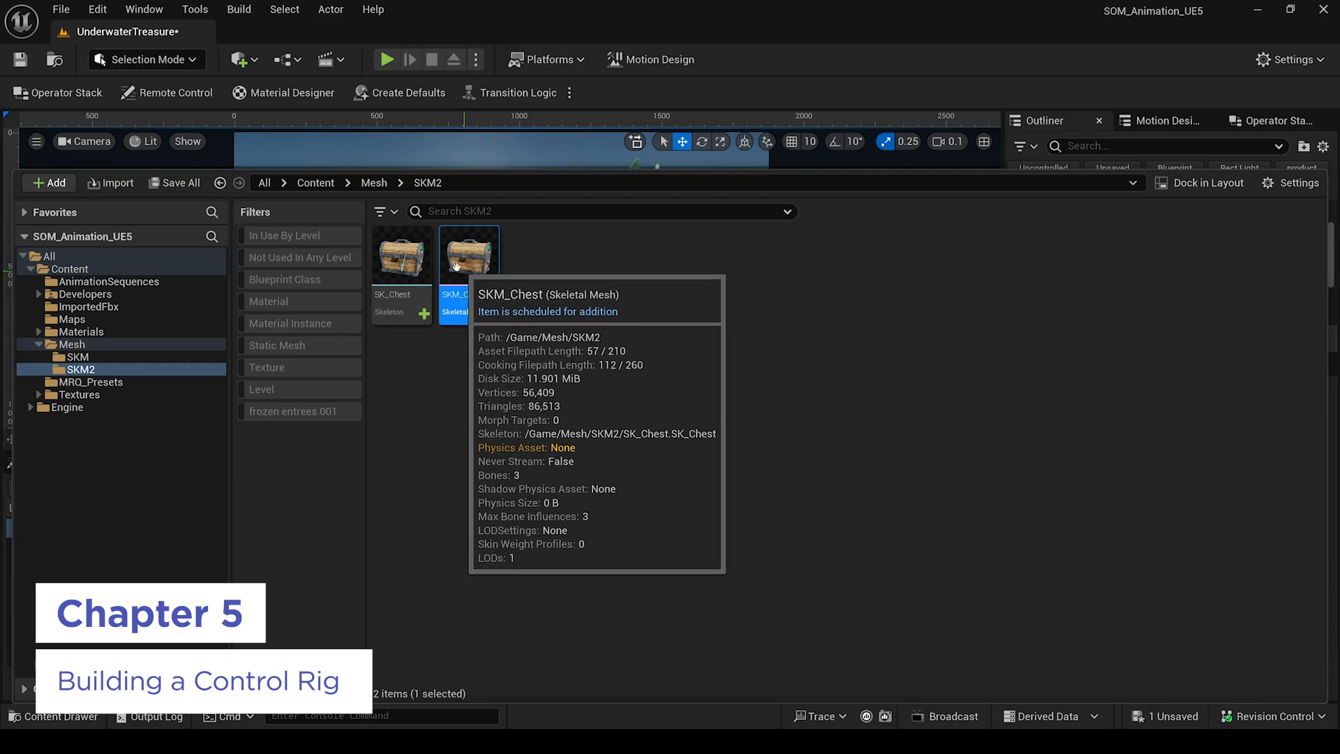
right_click(472, 260)
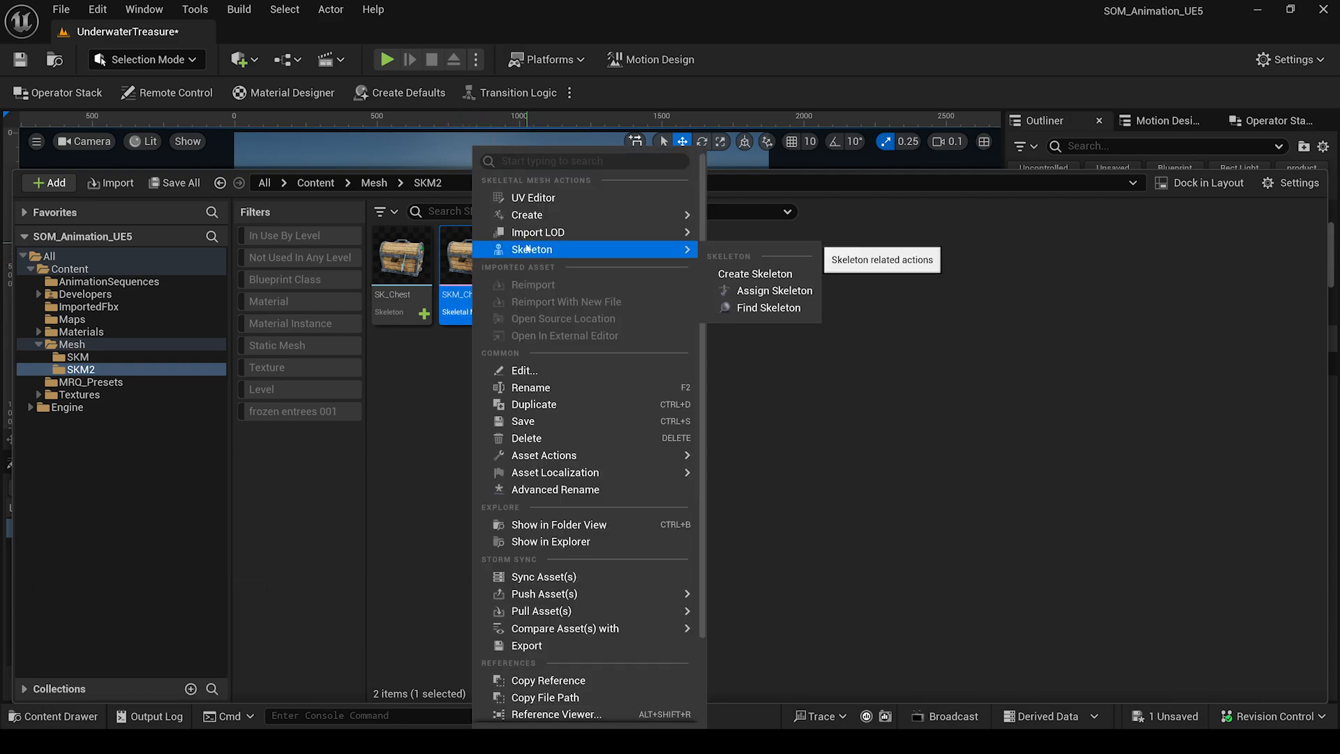
mouse_move(529, 223)
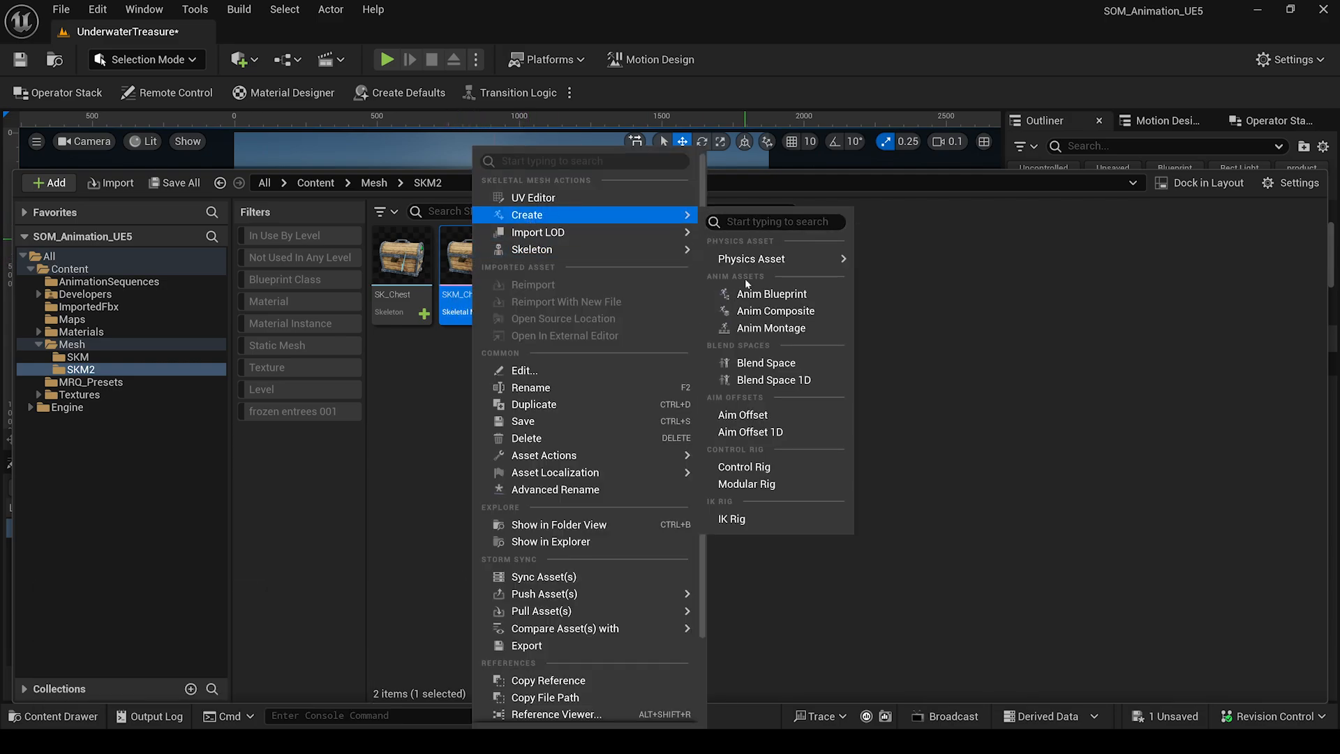
click(746, 466)
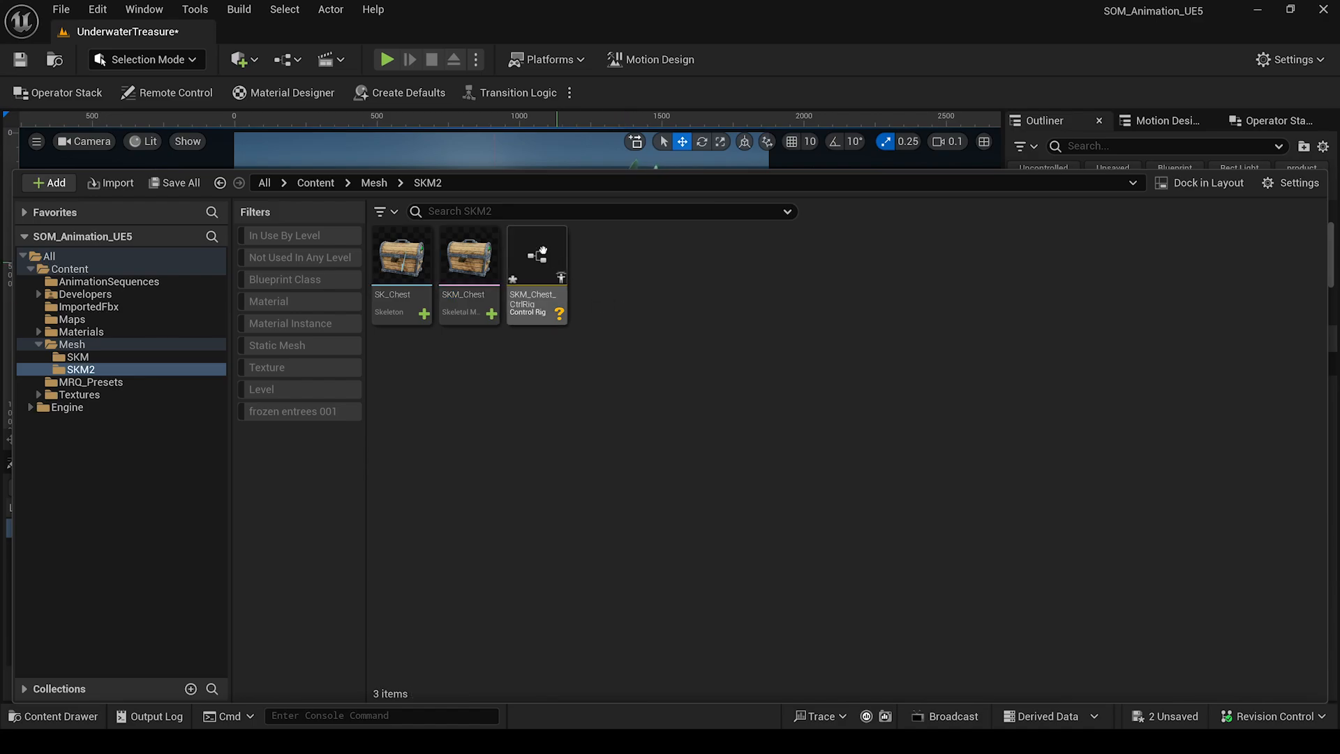
Save the new SKM_Chest_CtrlRig and open it in the Control Rig editor.
right_click(542, 251)
click(586, 337)
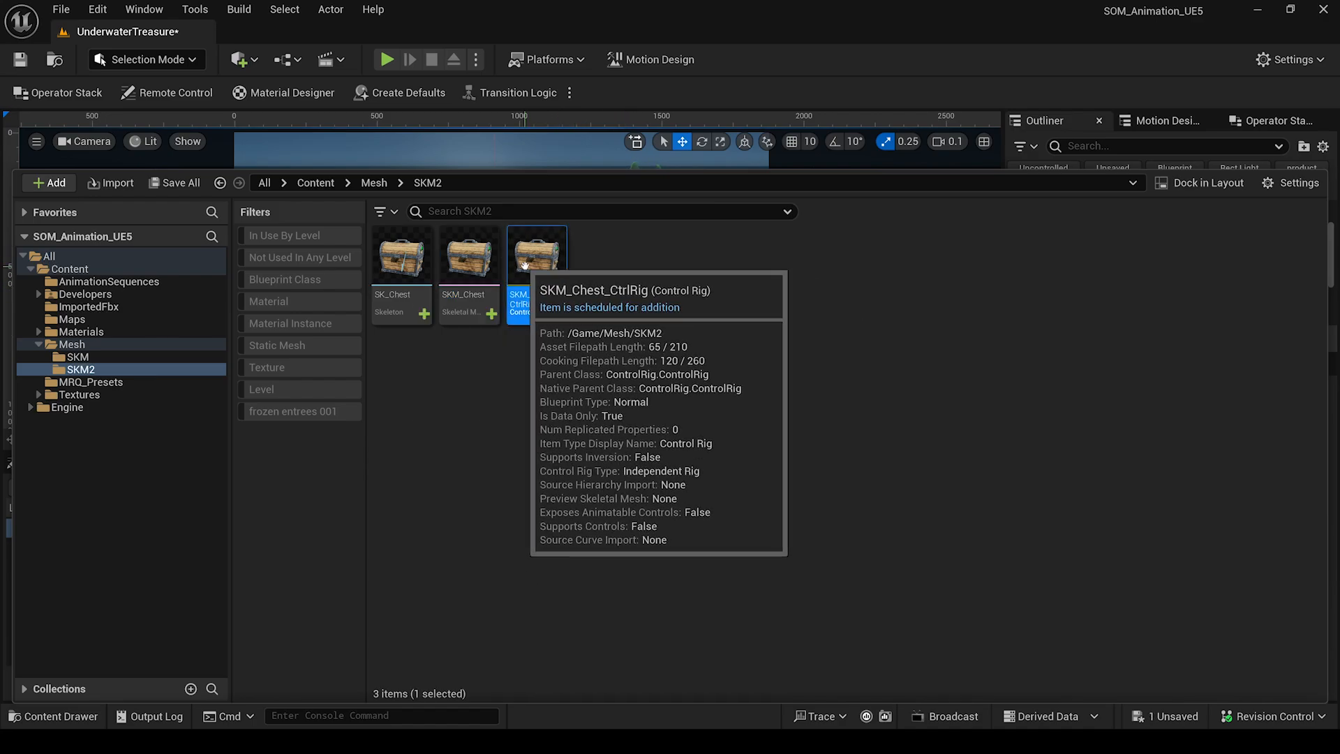
double_click(525, 263)
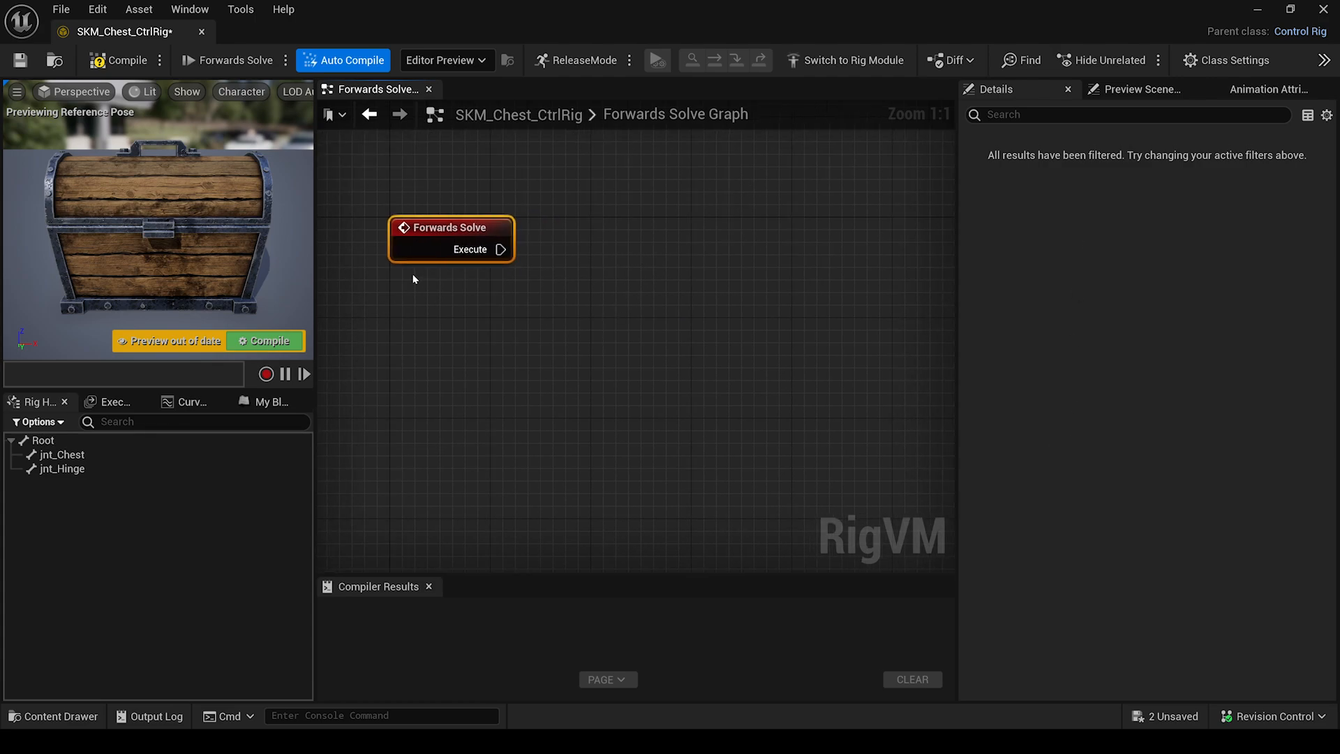
Add a new Root_ctrl control from the Root bone and move it to the hierarchy's top level.
right_click(43, 444)
click(25, 438)
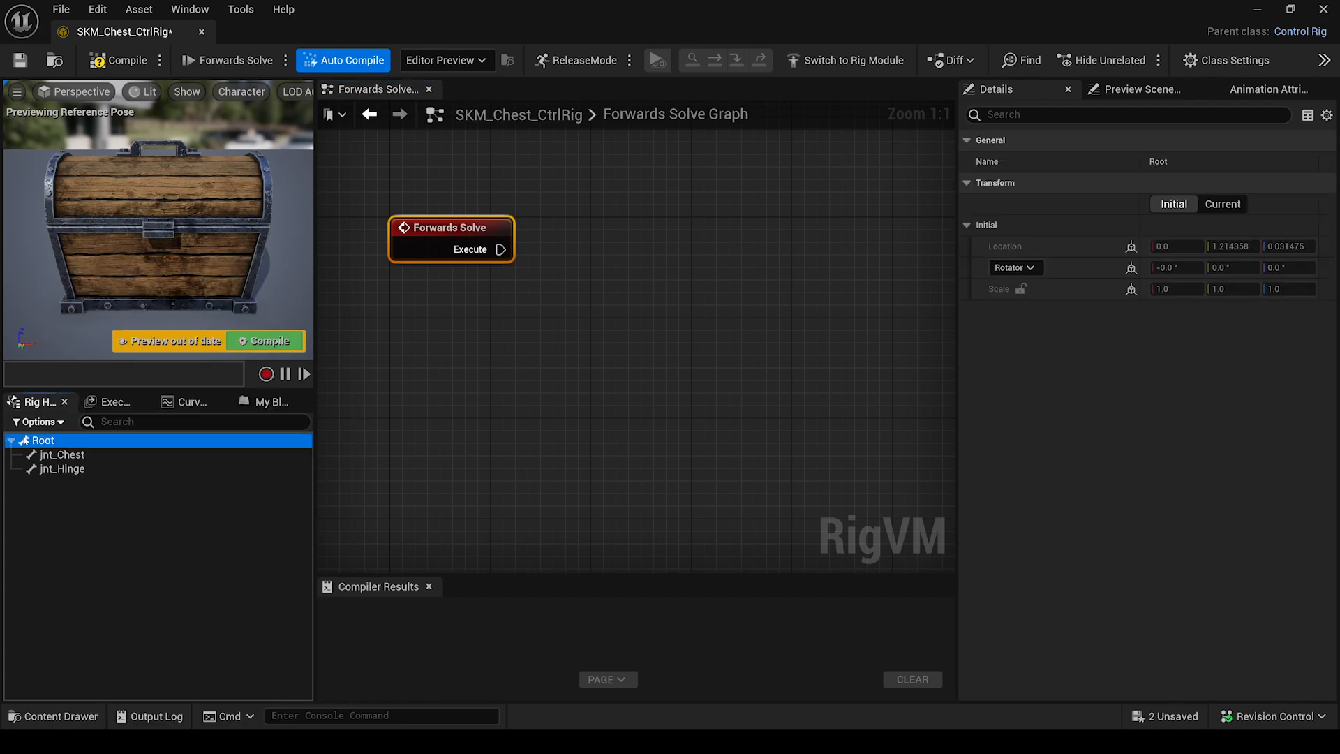
click(190, 10)
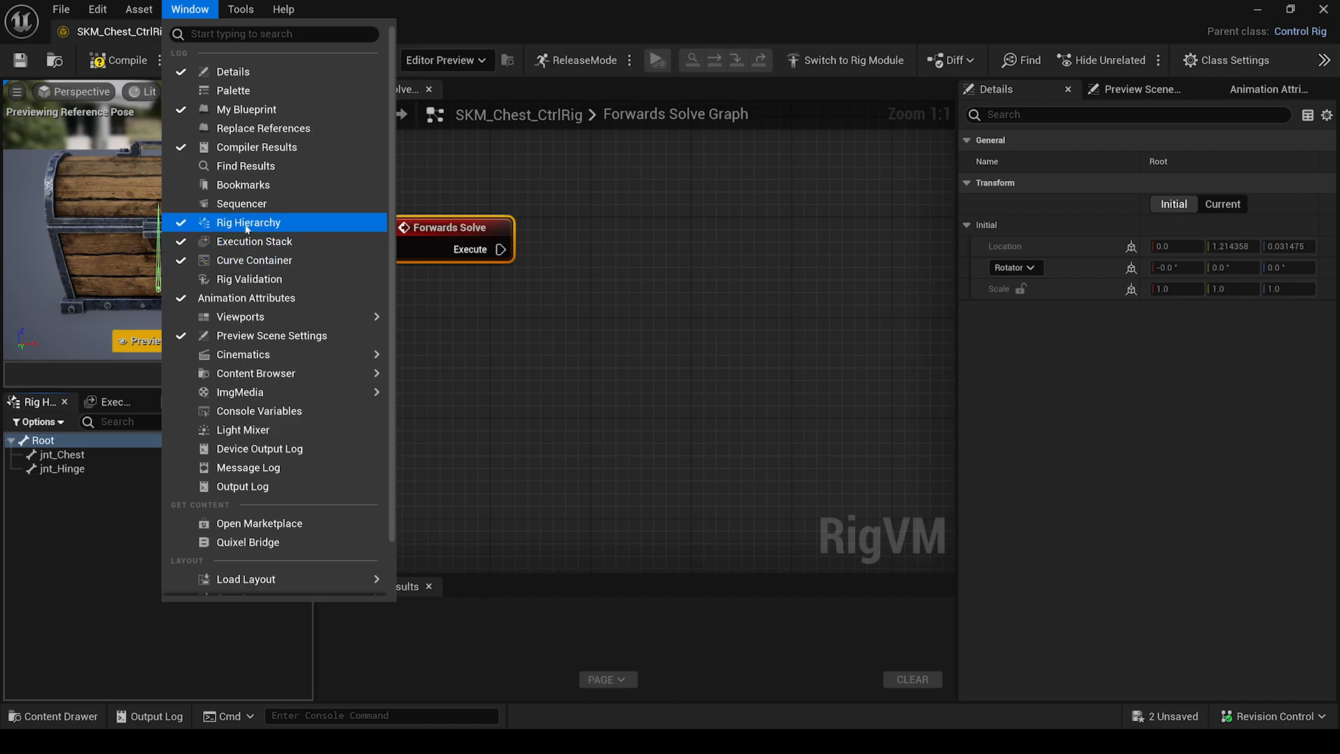
click(59, 518)
right_click(52, 438)
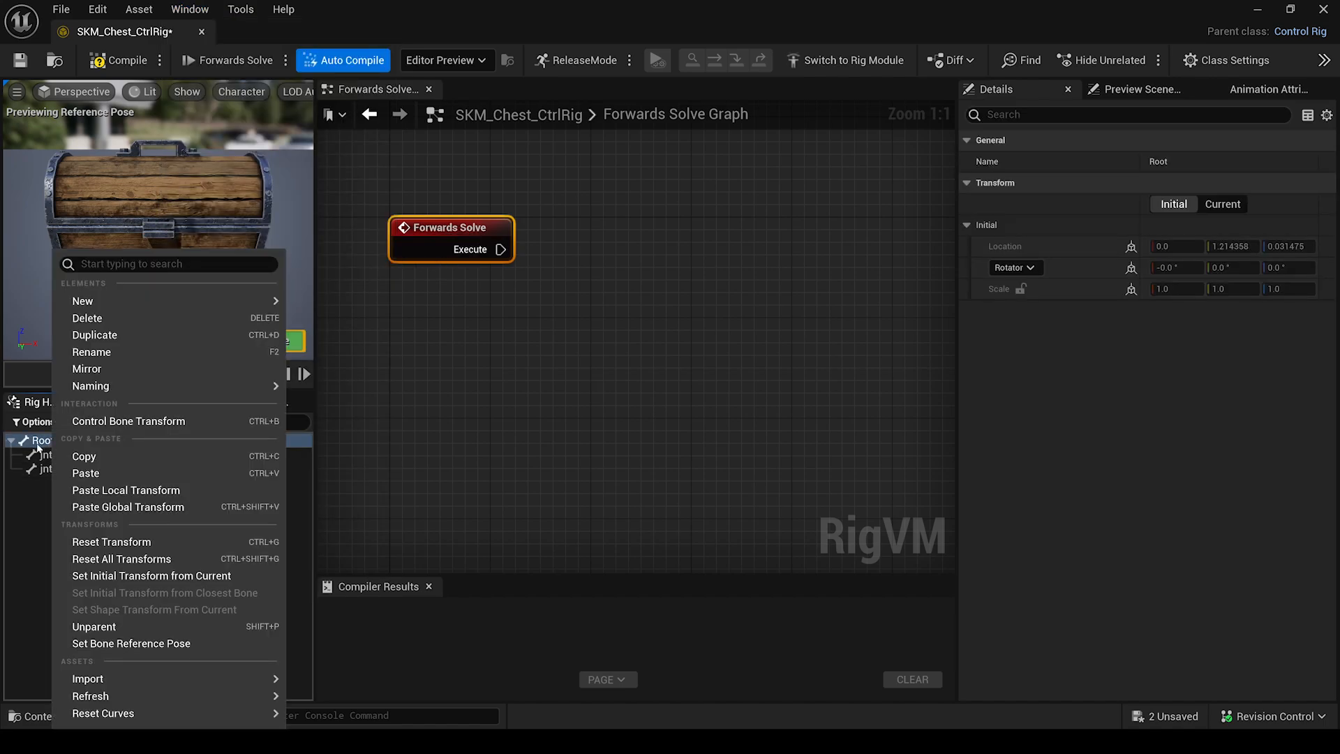
click(335, 323)
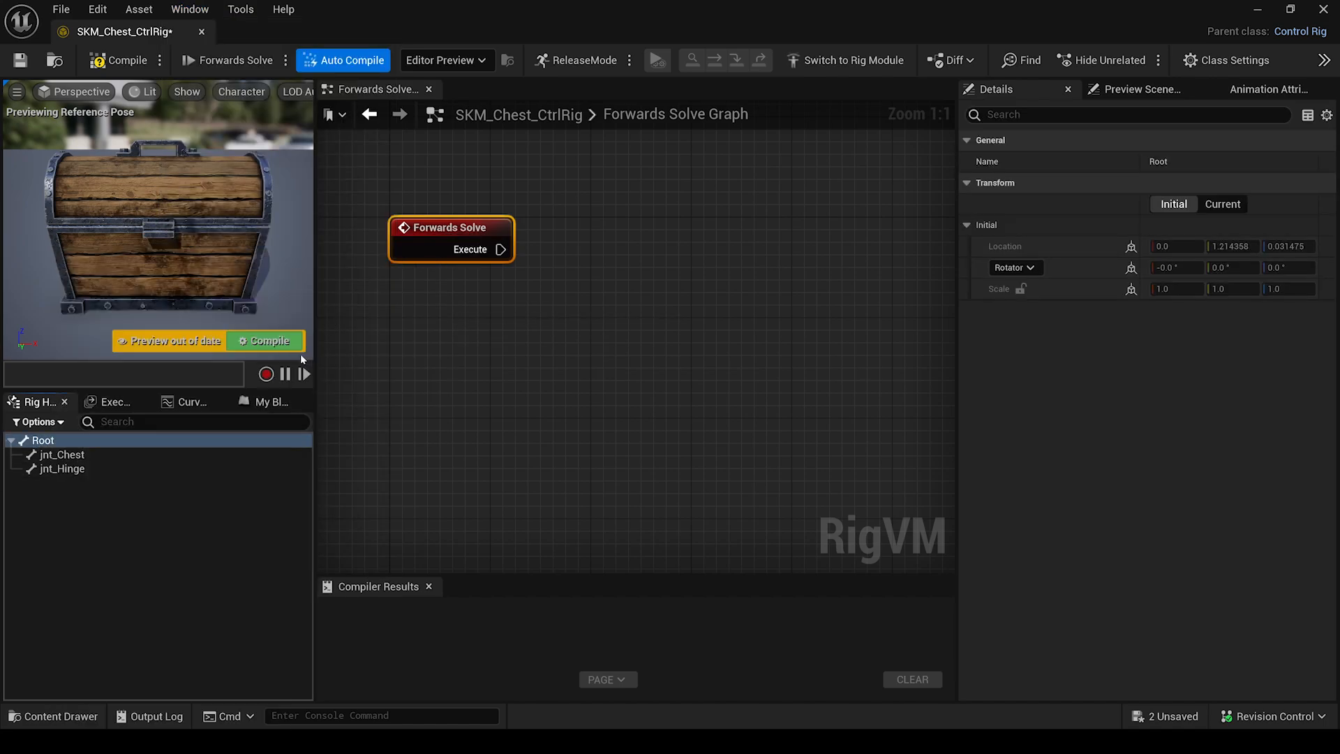
drag(63, 487, 57, 530)
click(59, 488)
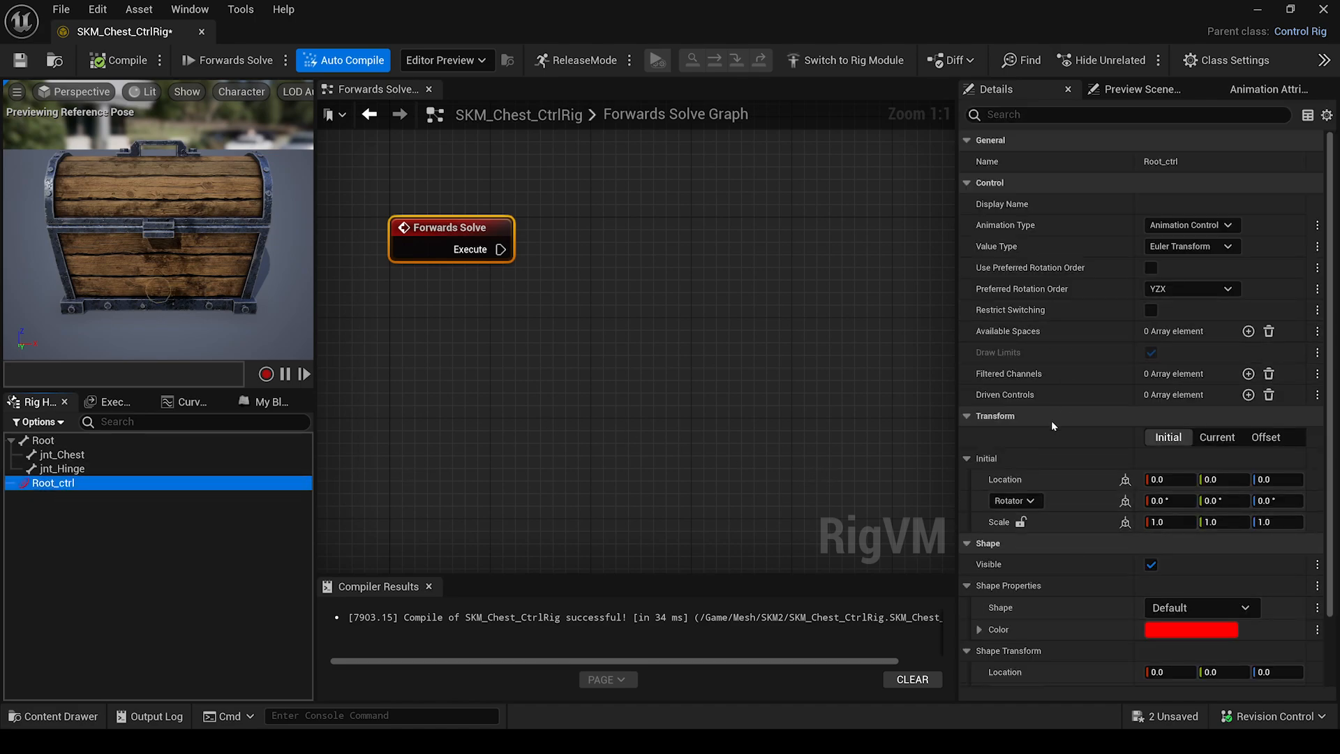
Make Root_ctrl yellow (green set to 1) with a Circle_Thin shape, then recompile the rig.
scroll(1047, 522, down, 3)
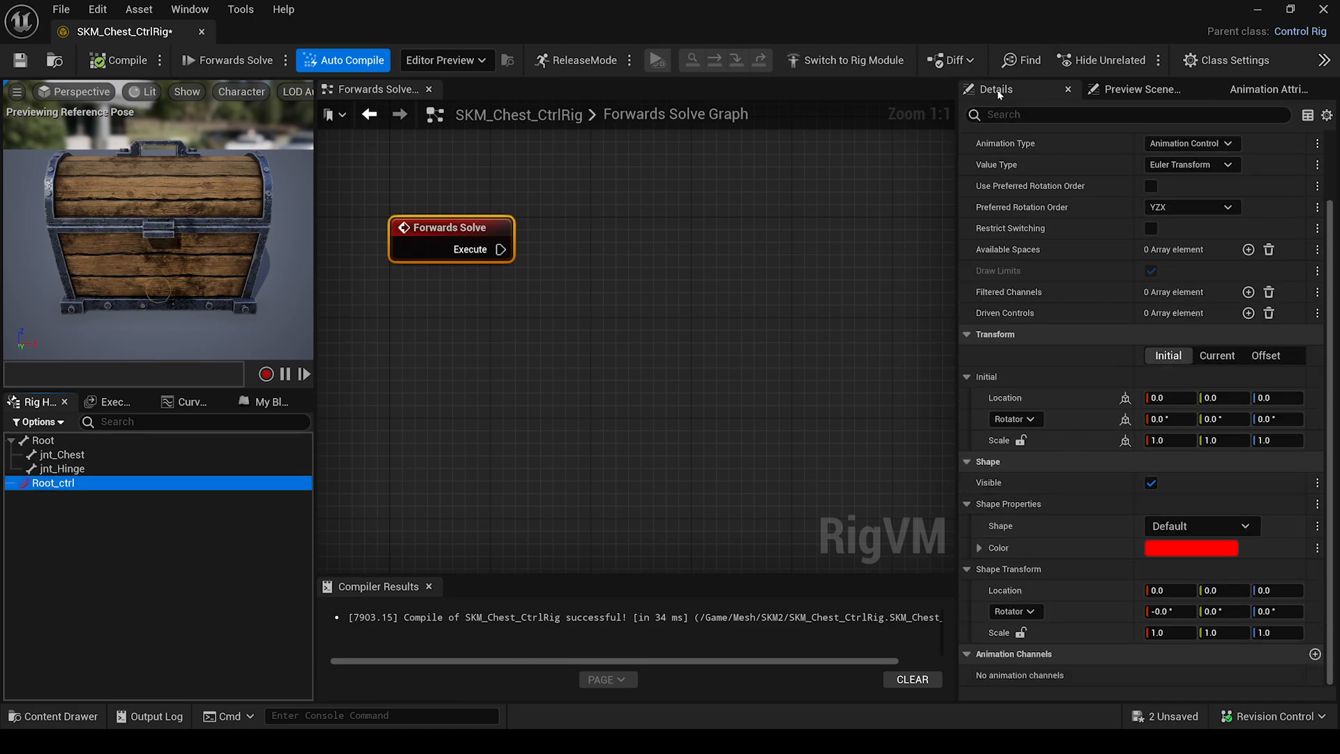
click(1209, 549)
drag(1092, 462, 614, 235)
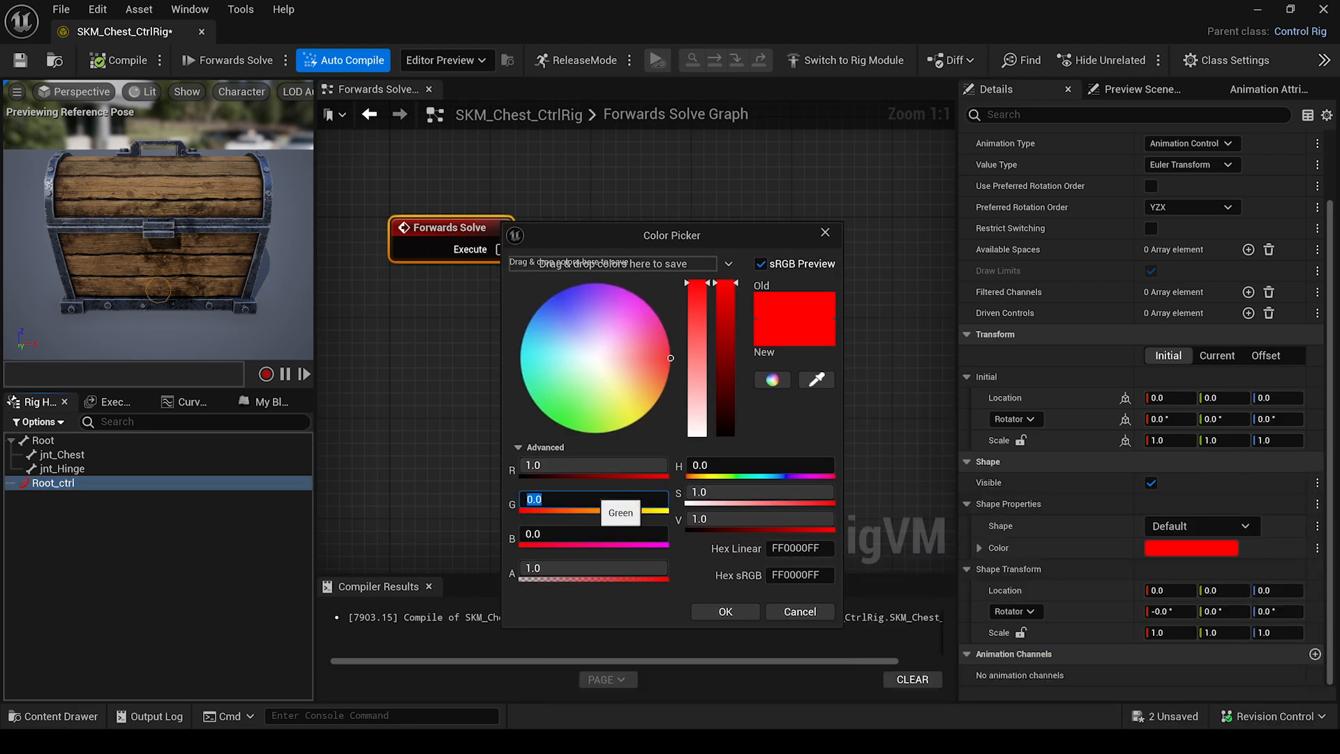
text(1)
key(Return)
click(725, 611)
click(1201, 526)
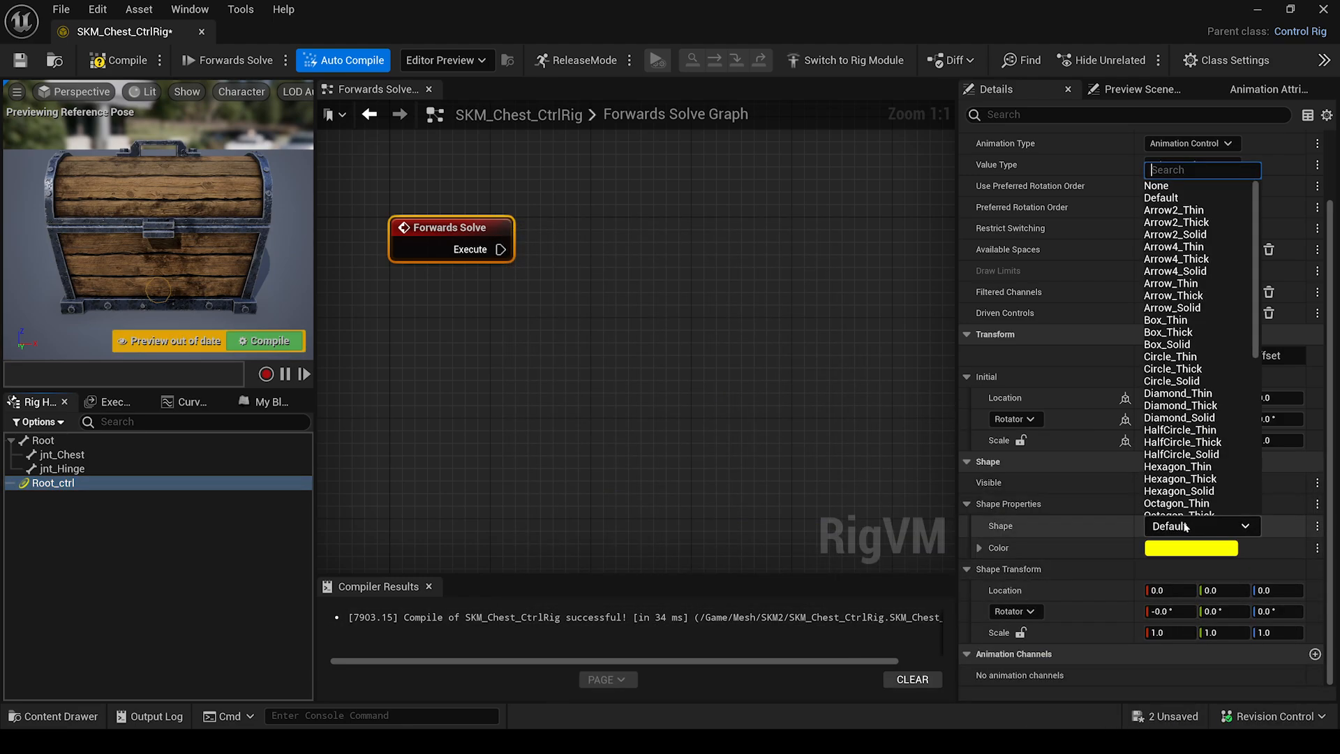
click(1193, 356)
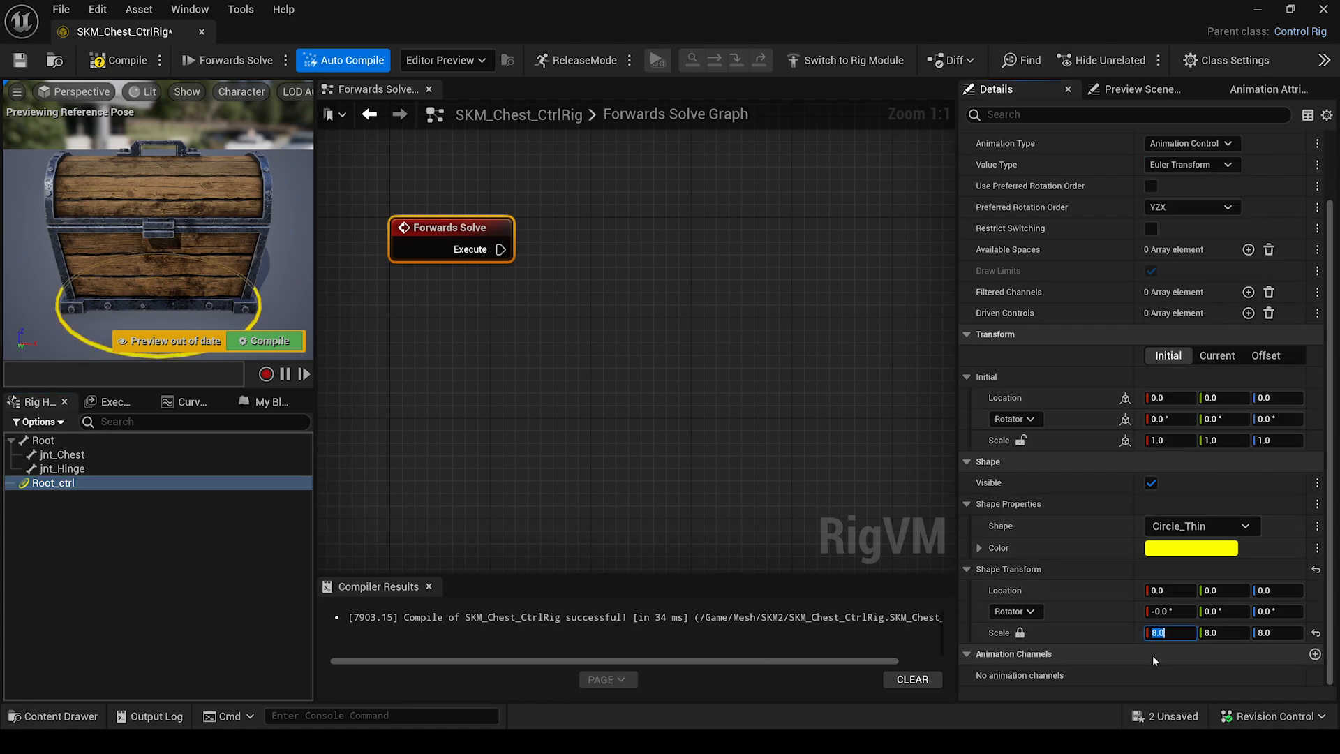
click(263, 340)
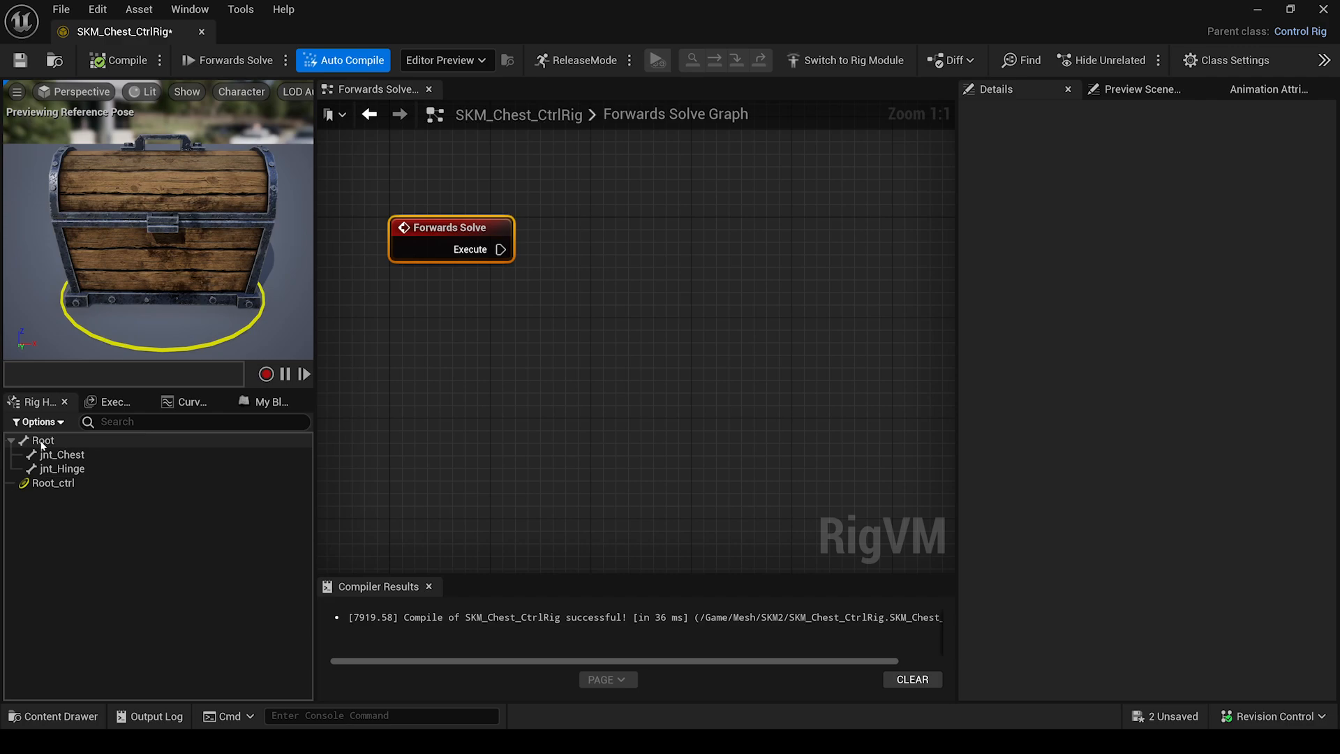
Add Set Transform - Bone nodes for Root and jnt_Hinge to the rig graph.
drag(42, 445, 583, 237)
click(614, 338)
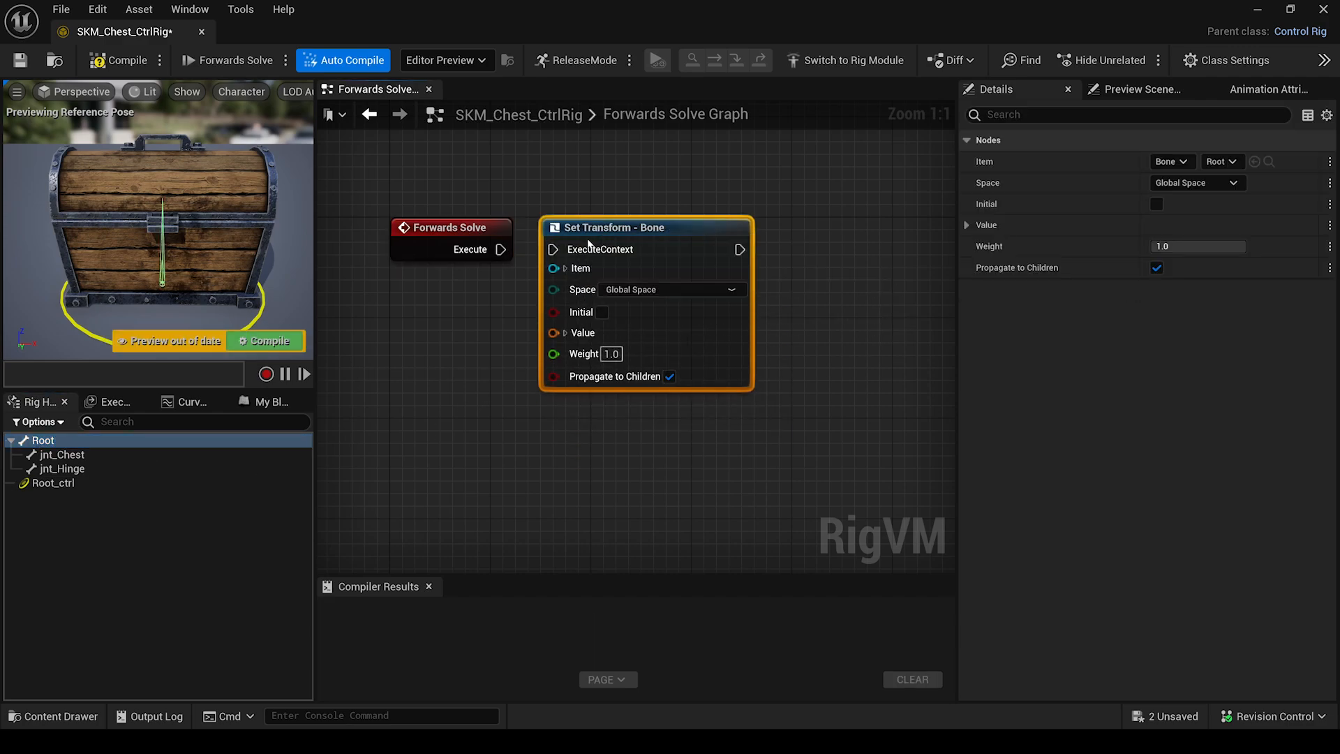
click(53, 470)
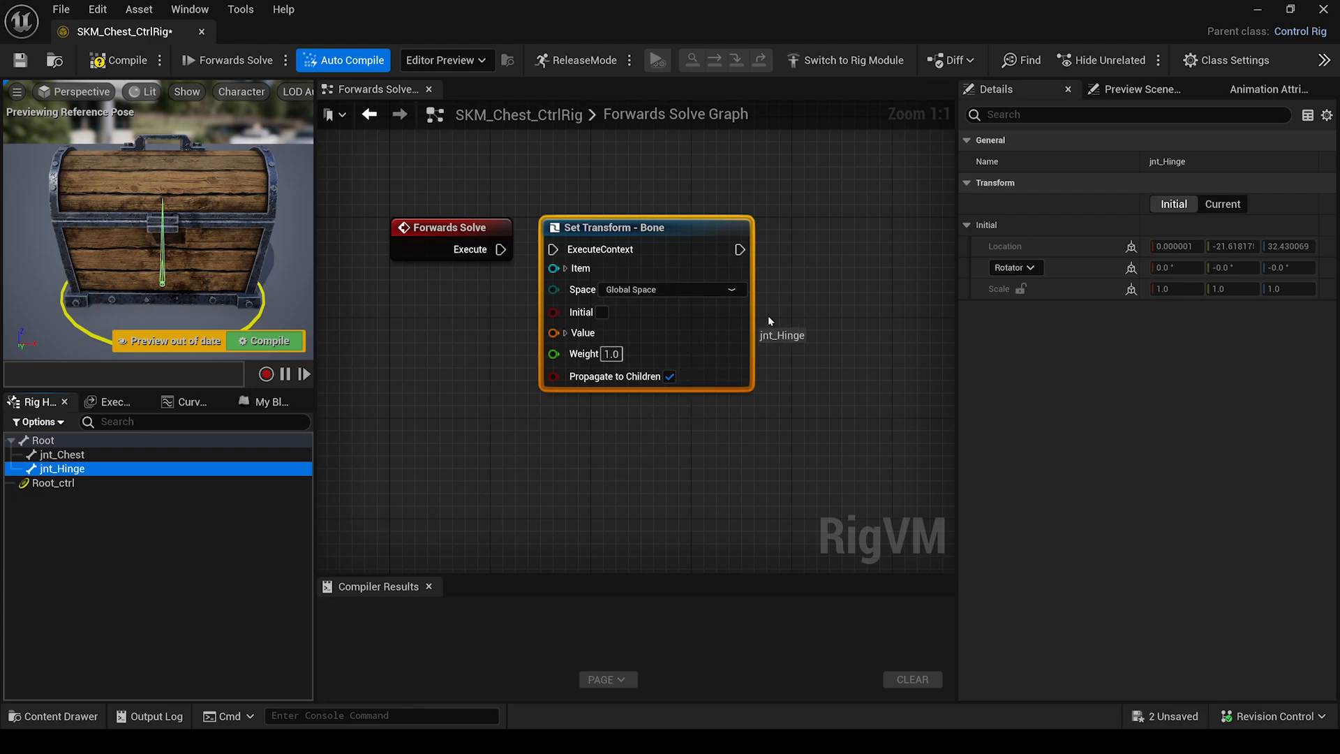
drag(770, 321, 874, 304)
click(897, 328)
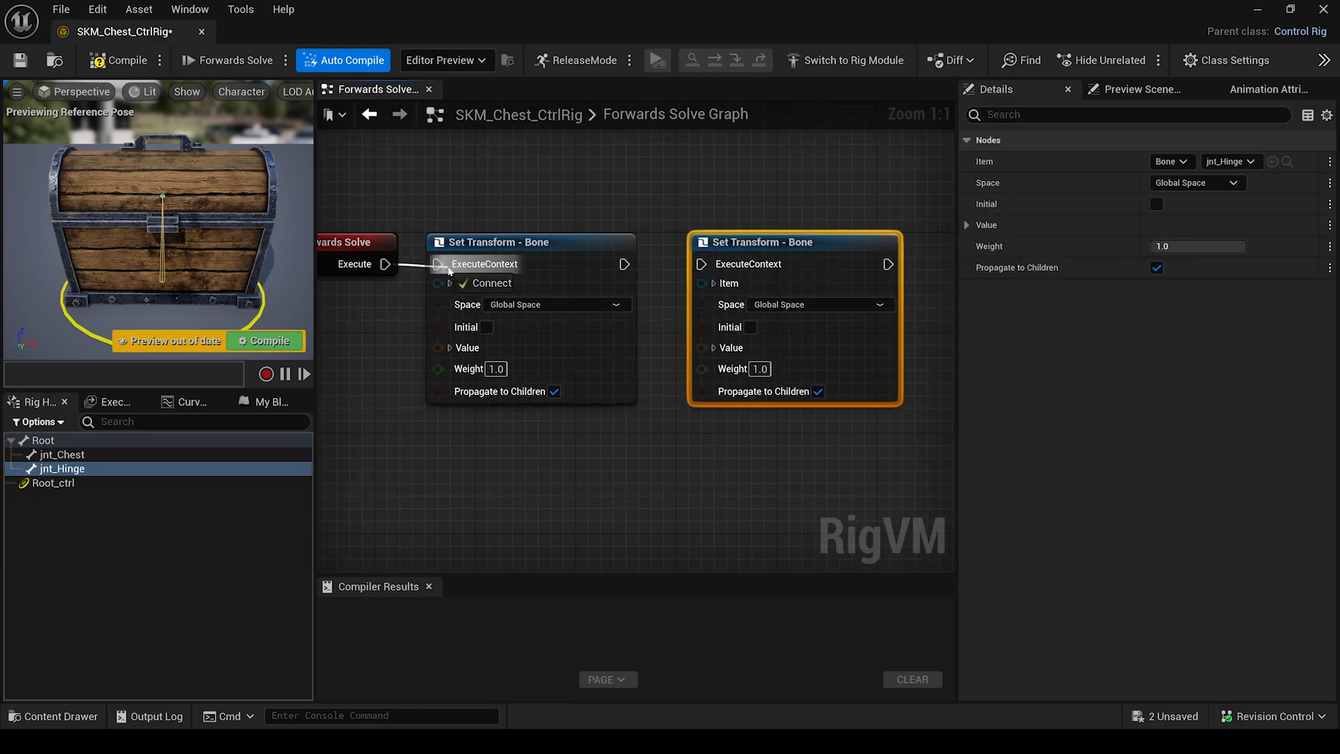
Wire Forwards Solve execution through the Root node and then the jnt_Hinge node.
drag(449, 269, 447, 266)
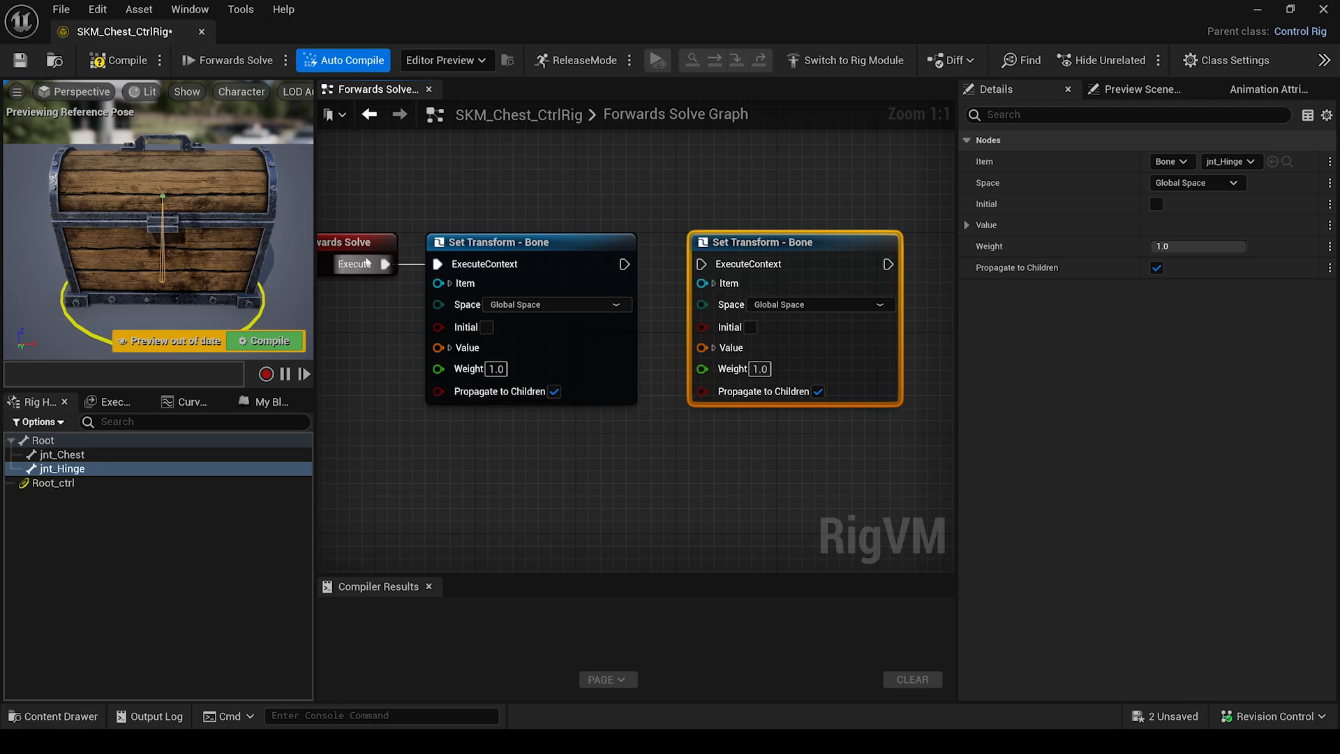
click(548, 260)
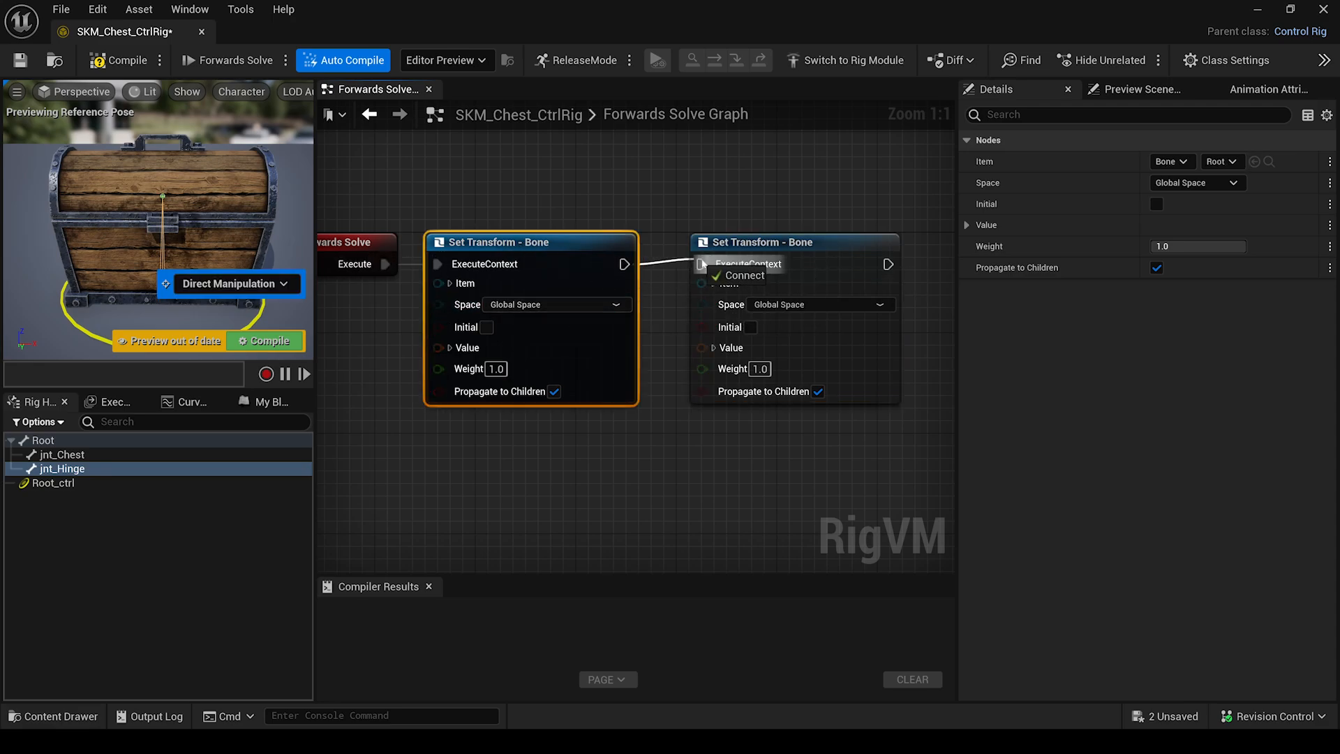
drag(699, 263, 701, 264)
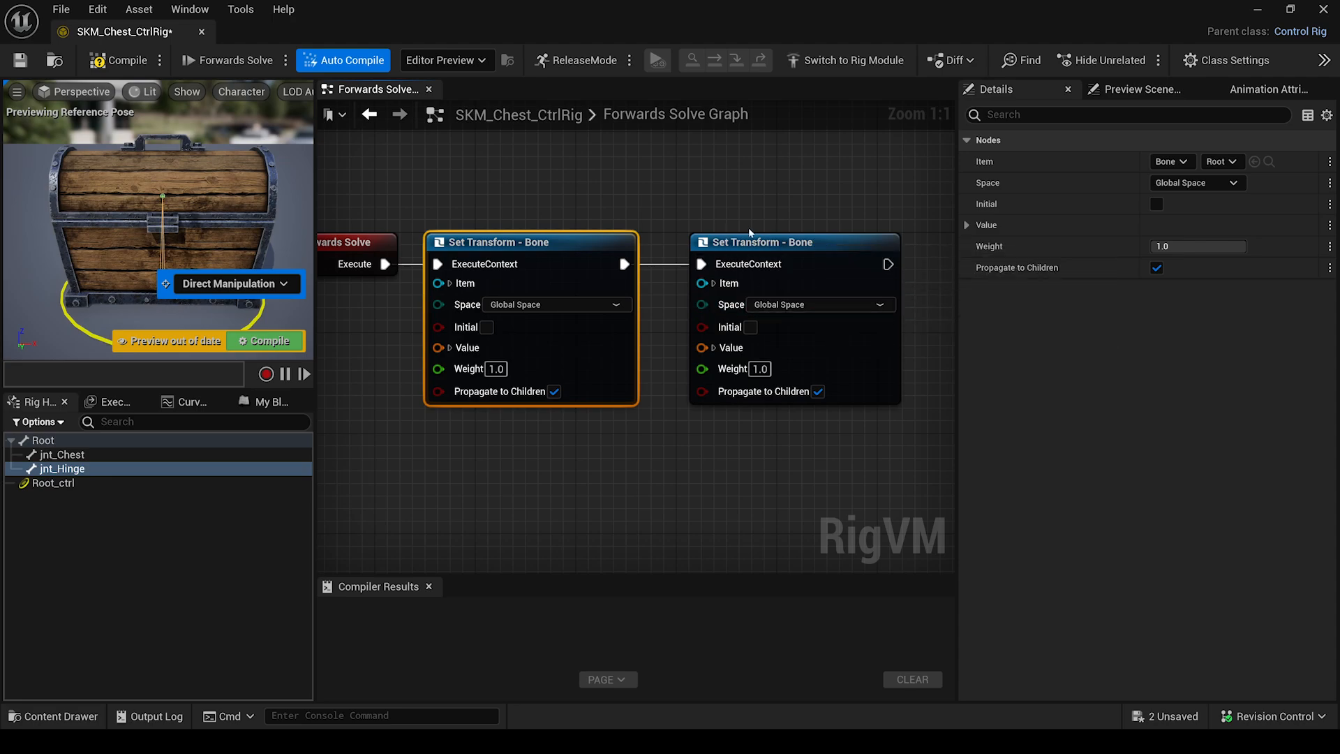
right_drag(667, 486, 741, 470)
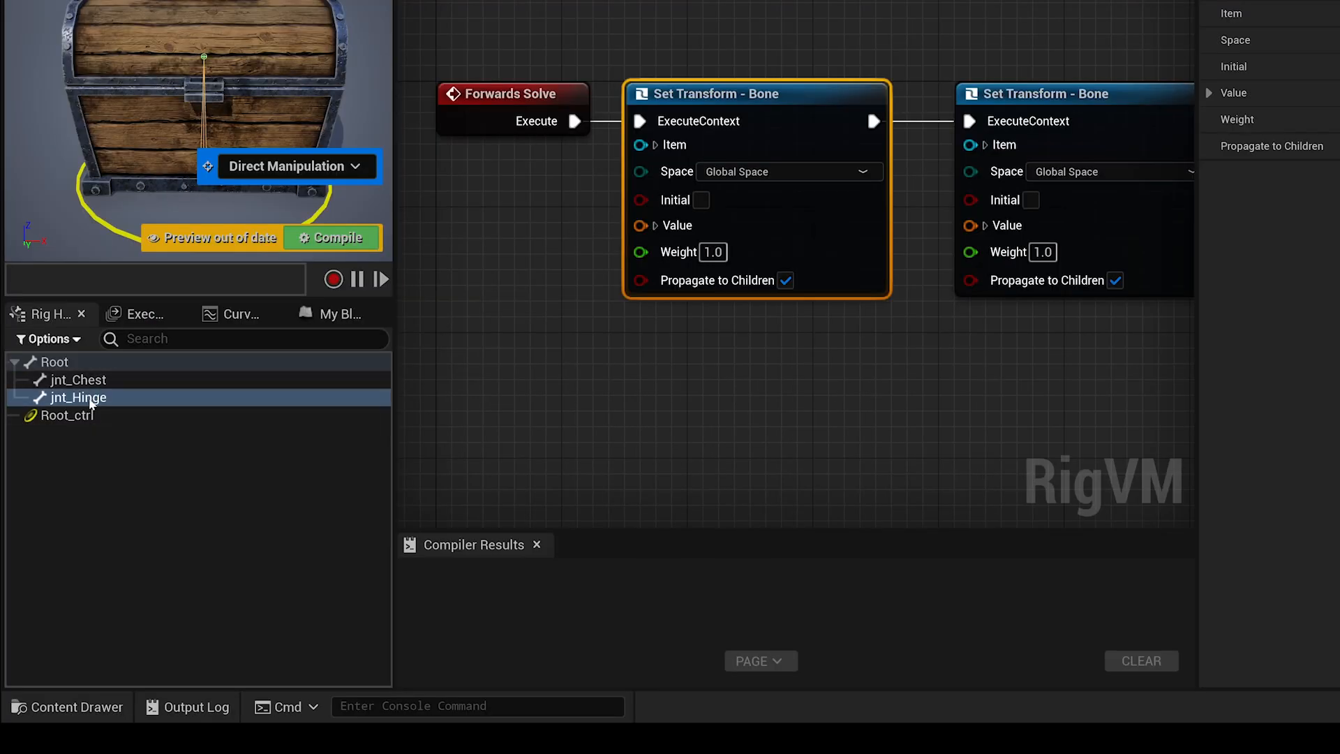
Add a control for jnt_Hinge, parent it under Root_ctrl, and rename it Hinge_ctrl.
right_click(91, 403)
mouse_move(182, 187)
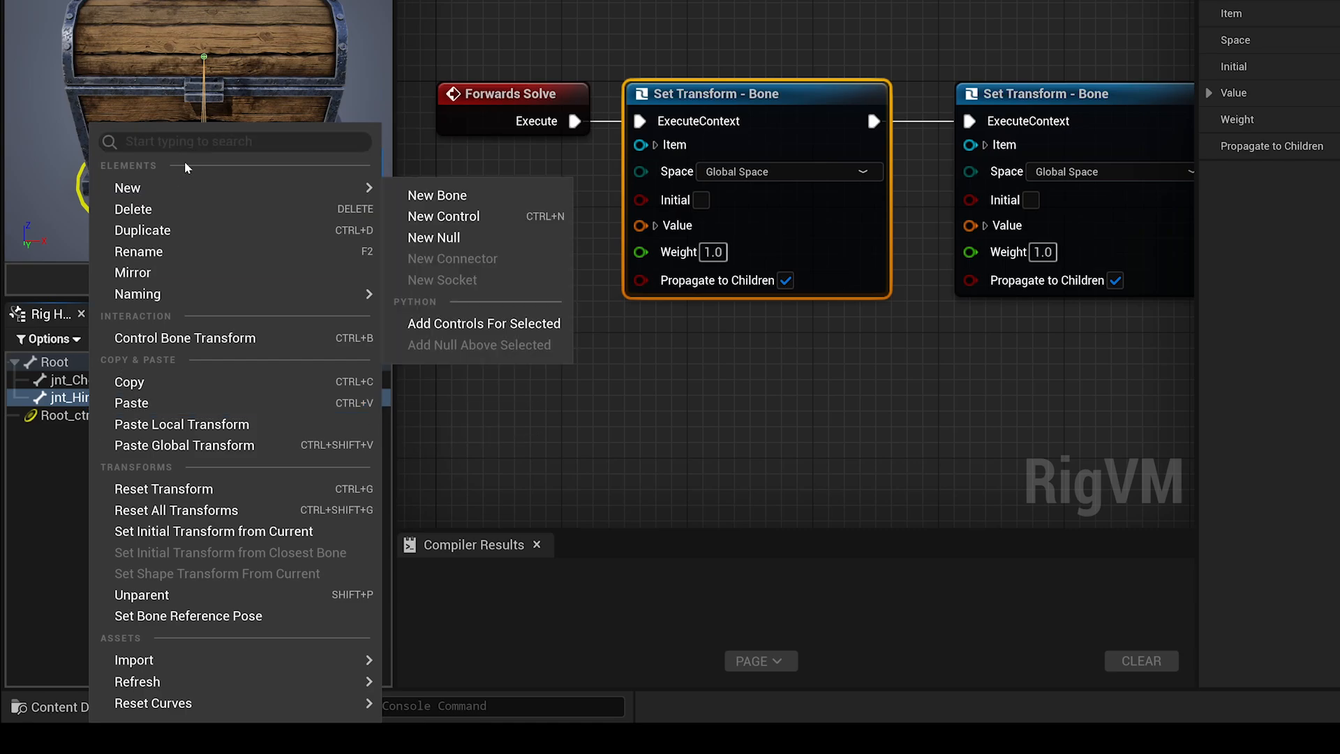
click(505, 216)
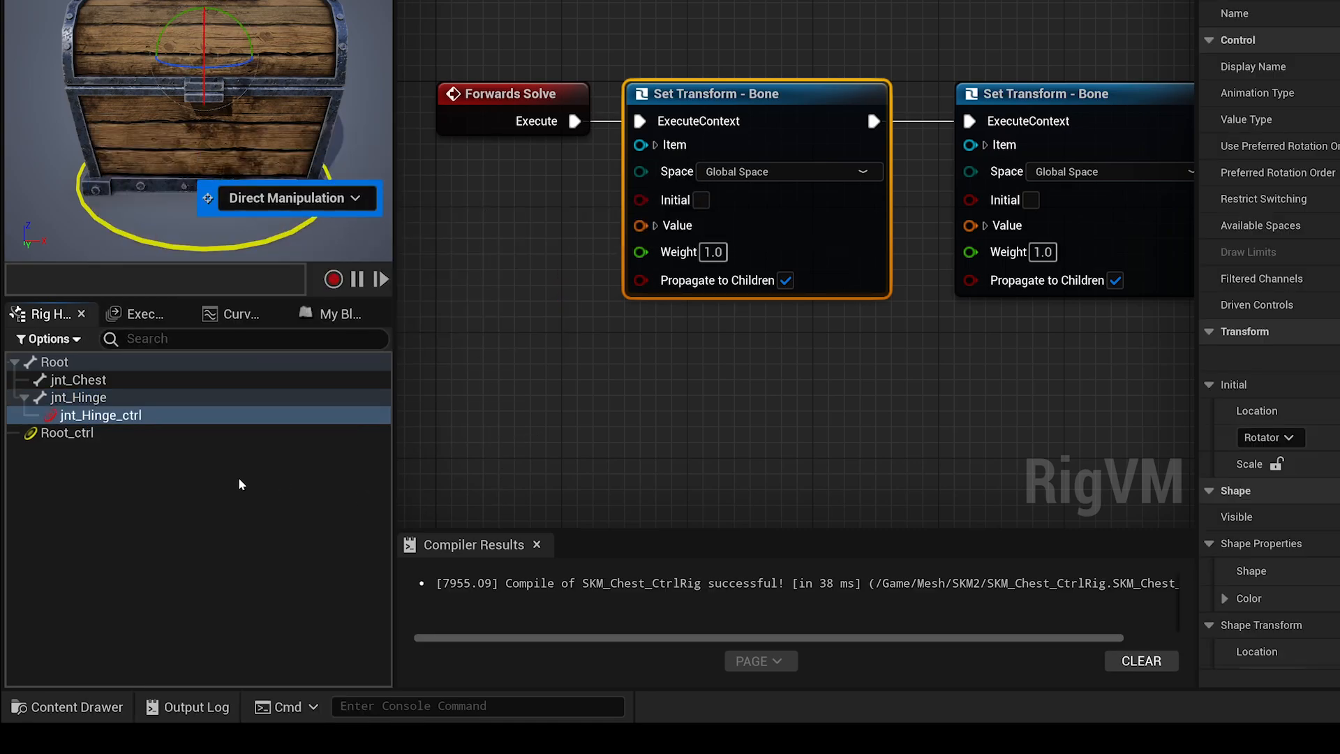
drag(105, 417, 73, 437)
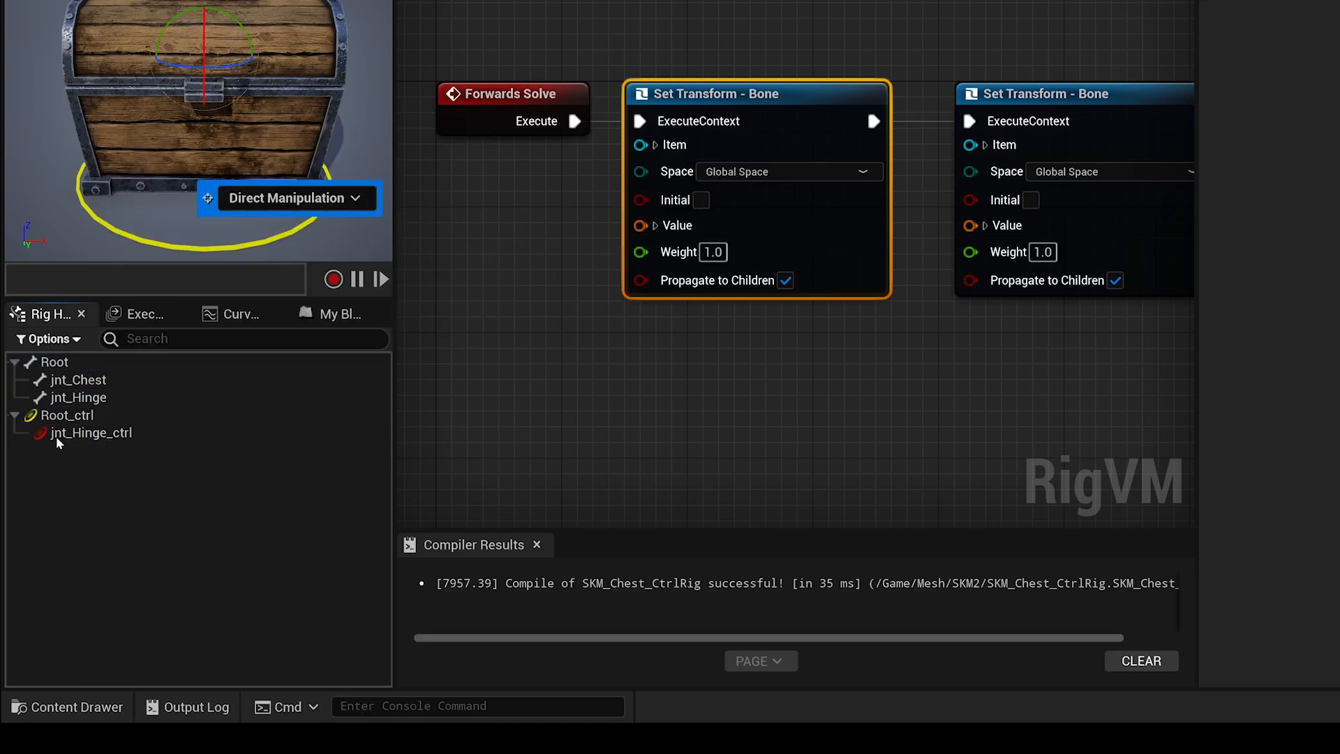
double_click(72, 435)
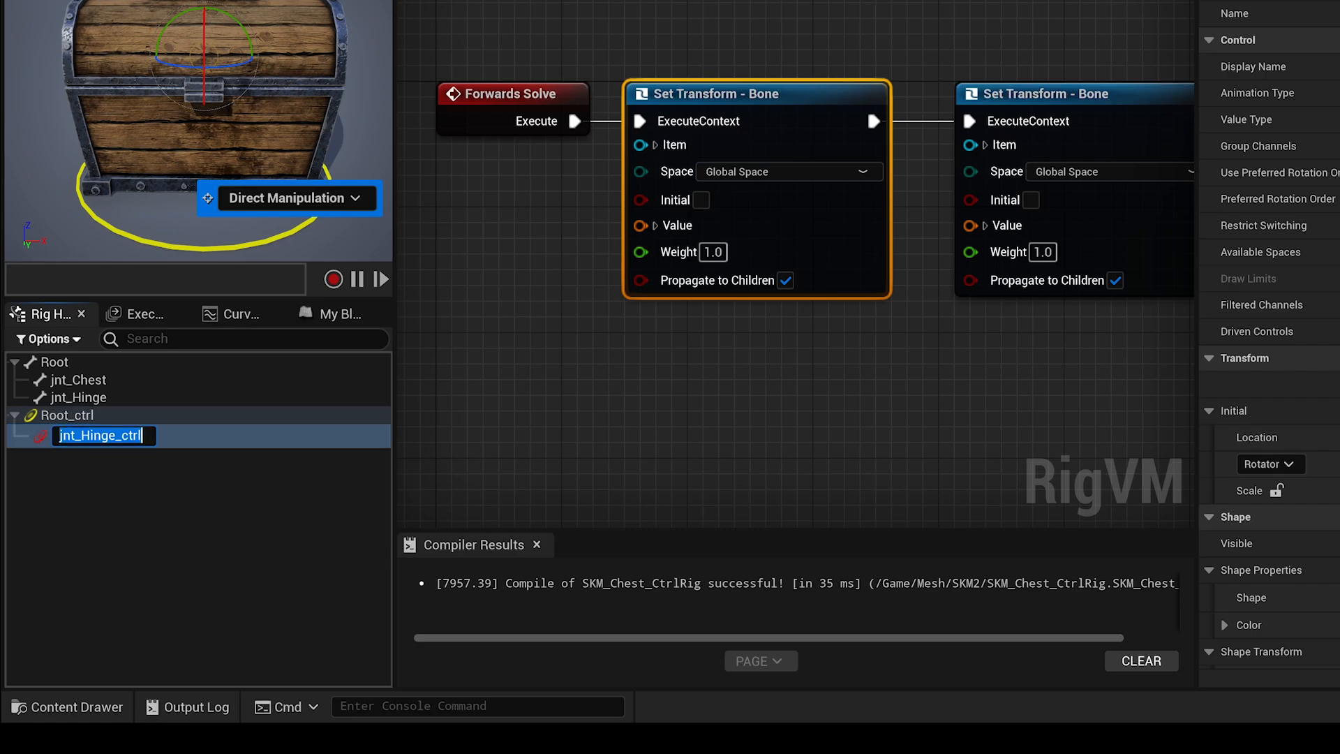
key(Home)
key(Delete)
key(Delete)
key(Delete)
key(Delete)
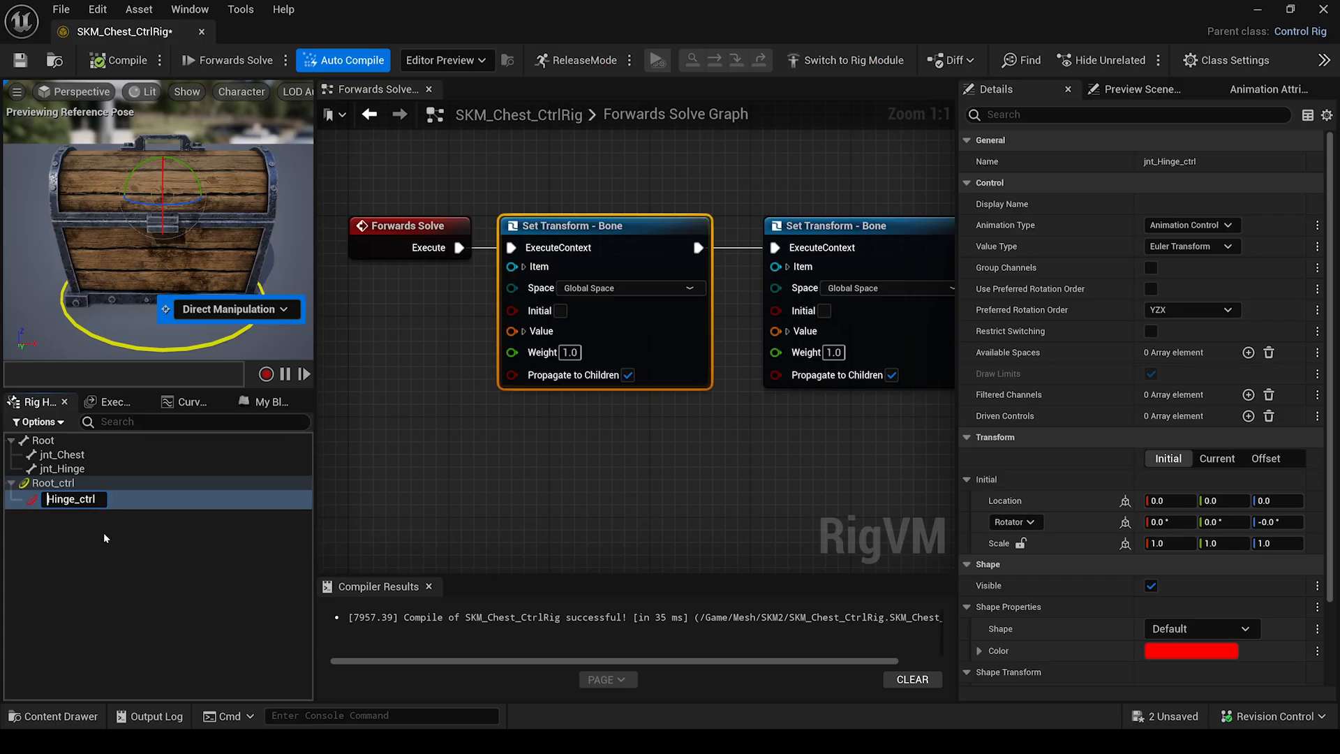
key(Return)
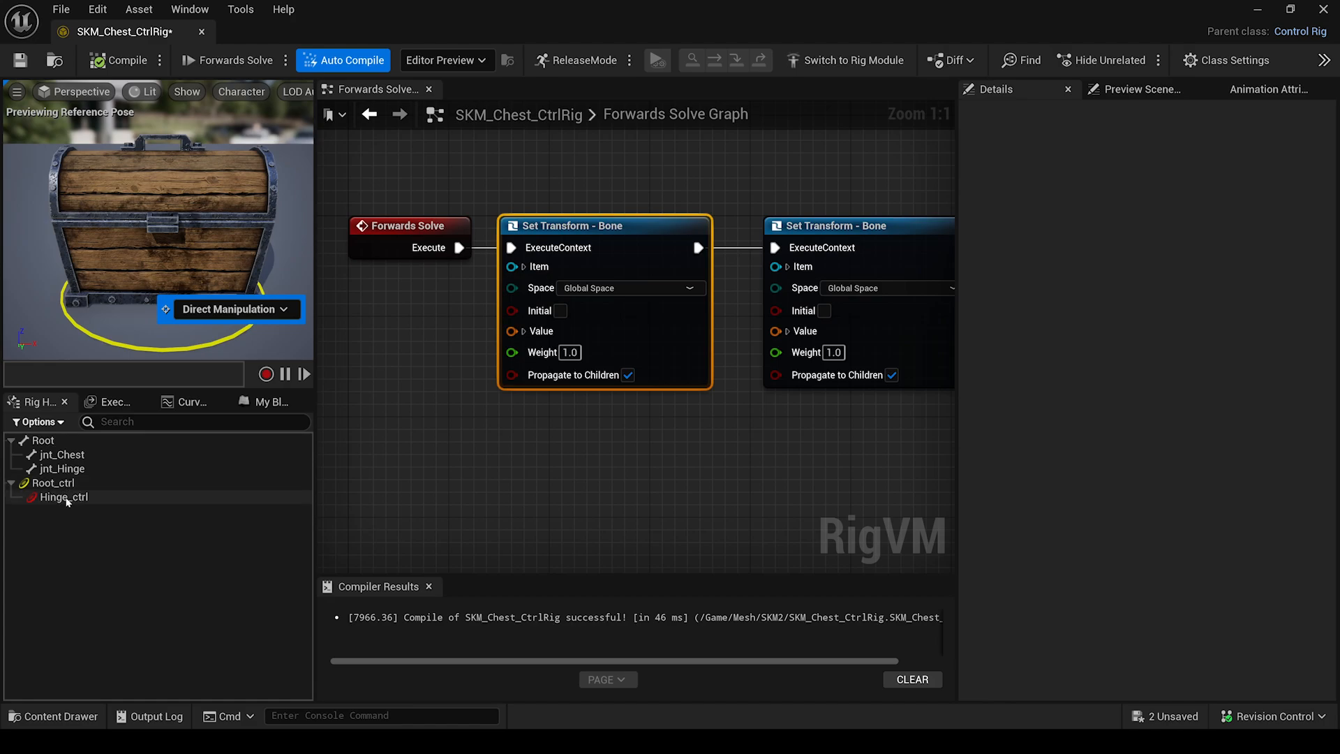
Add Get Transform - Control nodes for Root_ctrl and Hinge_ctrl to the graph.
drag(60, 485, 382, 399)
click(432, 466)
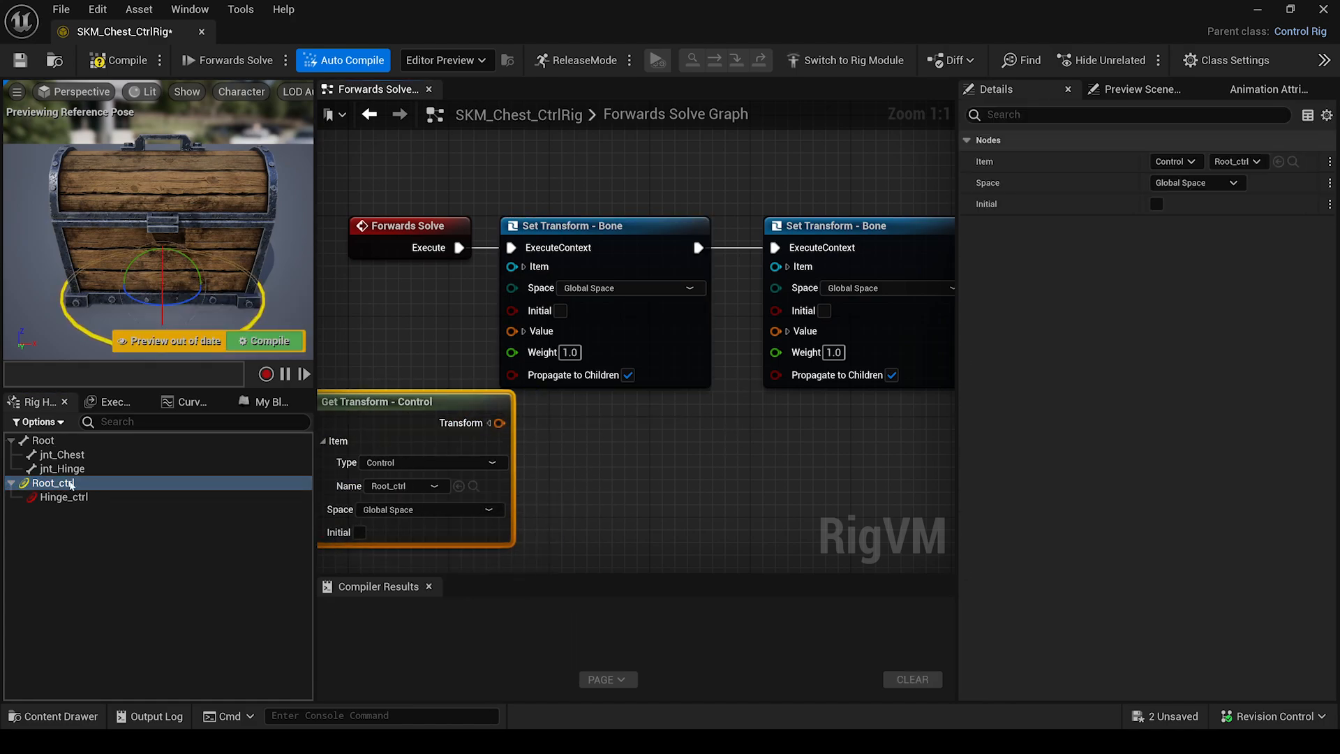
drag(63, 500, 726, 420)
click(710, 512)
Feed Root_ctrl and Hinge_ctrl transforms into the Root and jnt_Hinge Set Transform Value pins.
drag(527, 363, 513, 331)
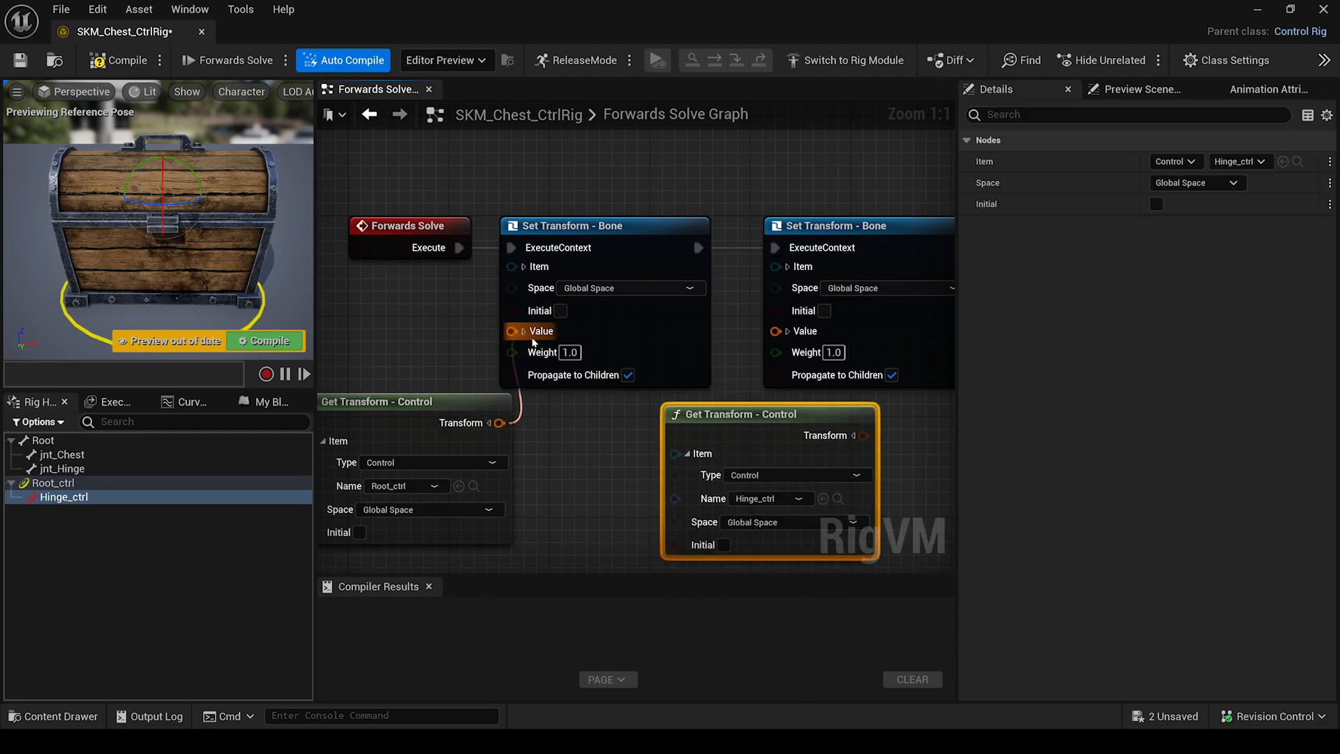
drag(864, 434, 780, 356)
scroll(576, 419, down, 2)
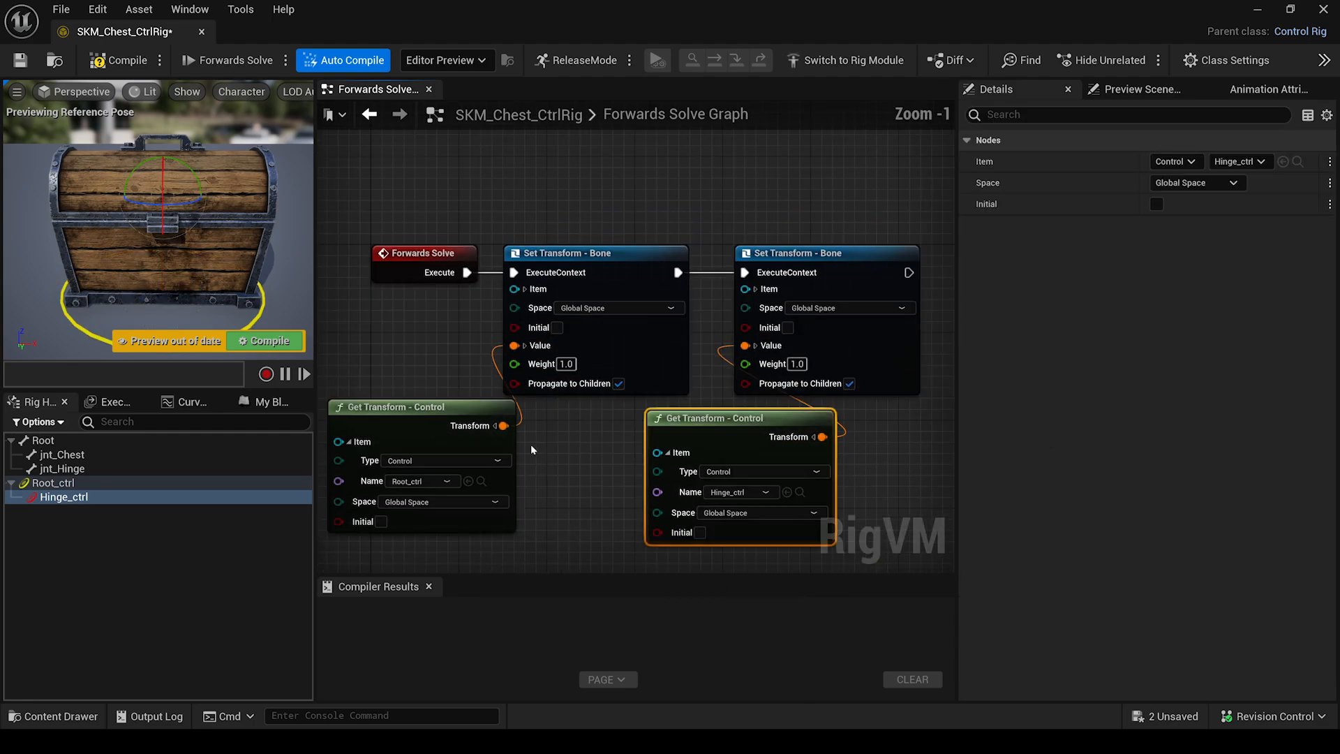
right_drag(576, 419, 542, 415)
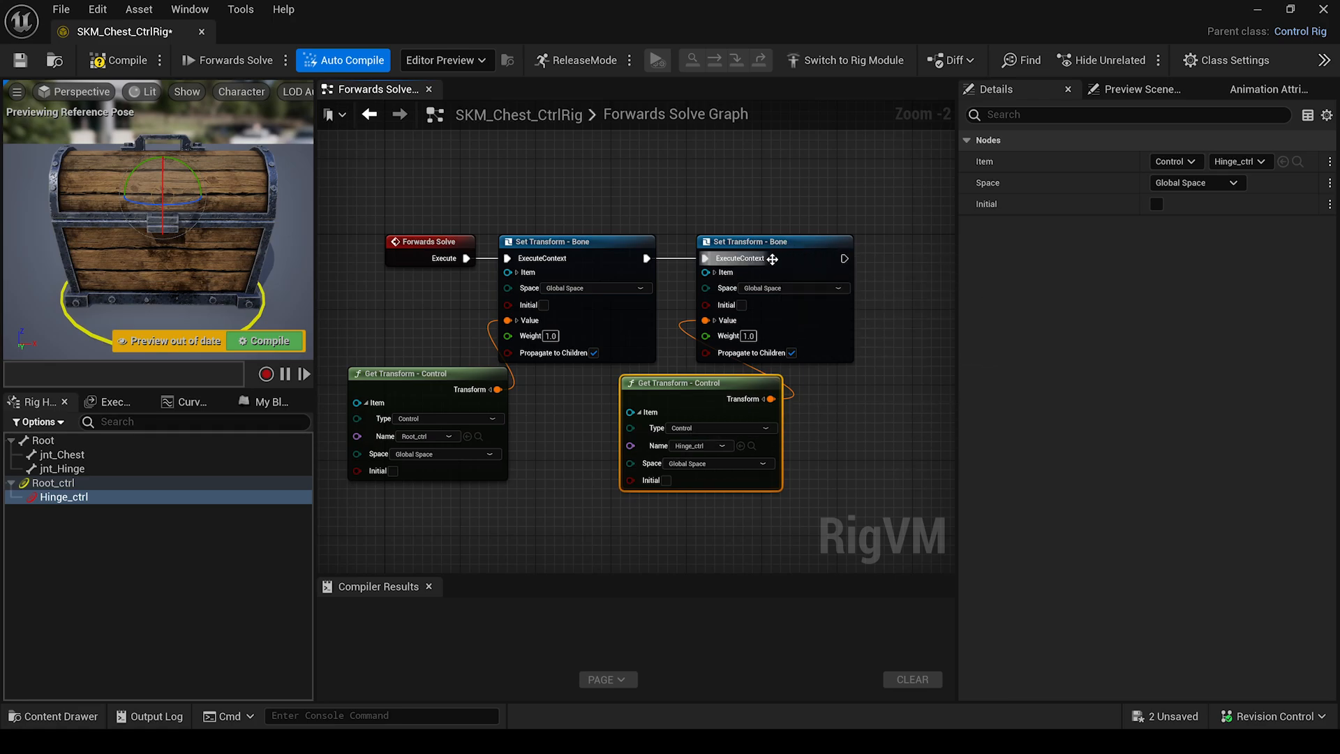
right_drag(237, 244, 160, 248)
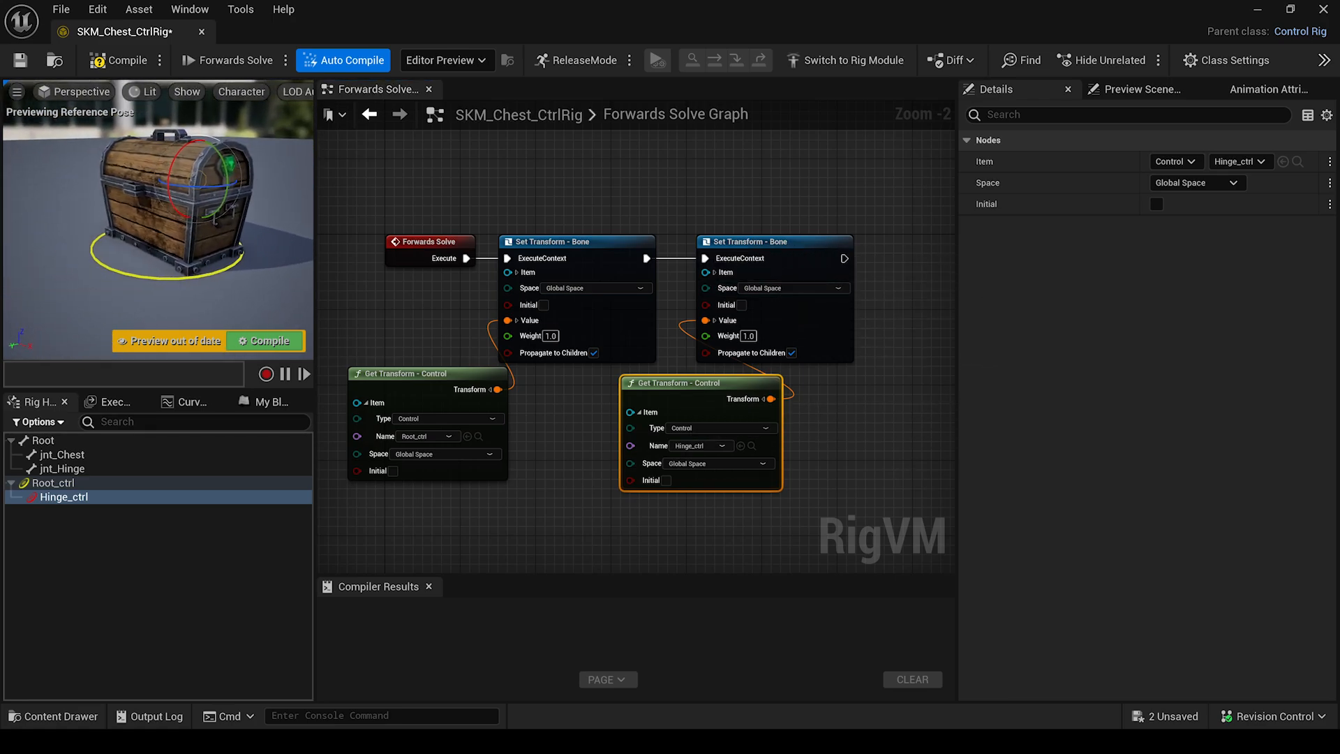
Make Hinge_ctrl a Circle_Thin shape, scale 5, rotated 90° and raised 10 on Z, then compile.
click(79, 495)
click(1217, 630)
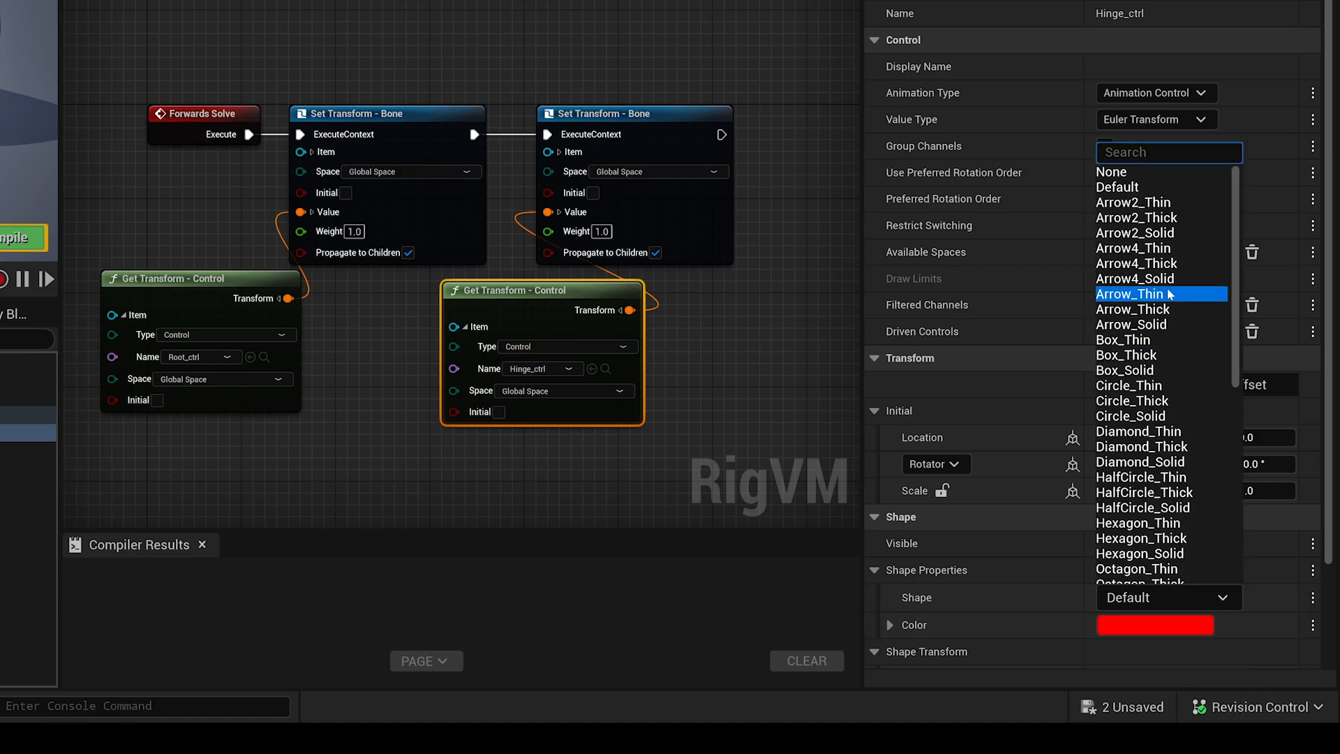
click(1152, 386)
scroll(1115, 595, down, 4)
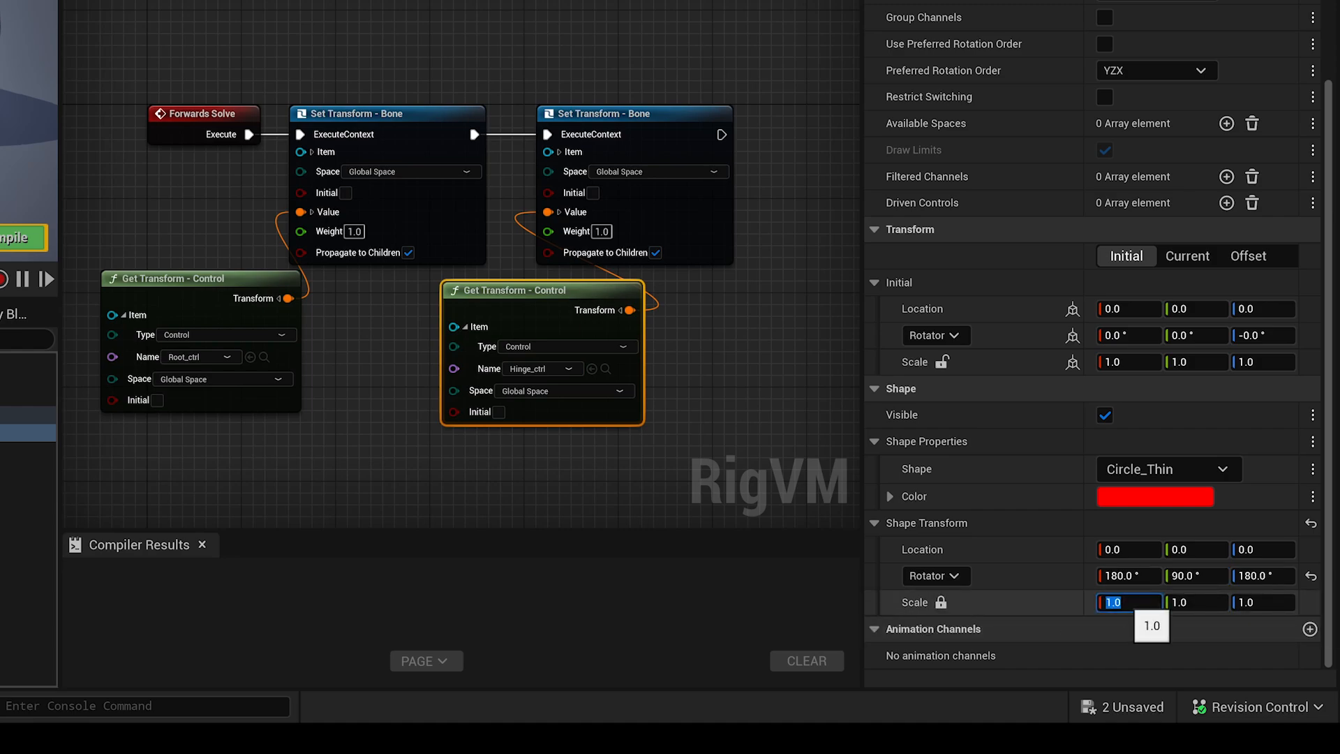
key(Return)
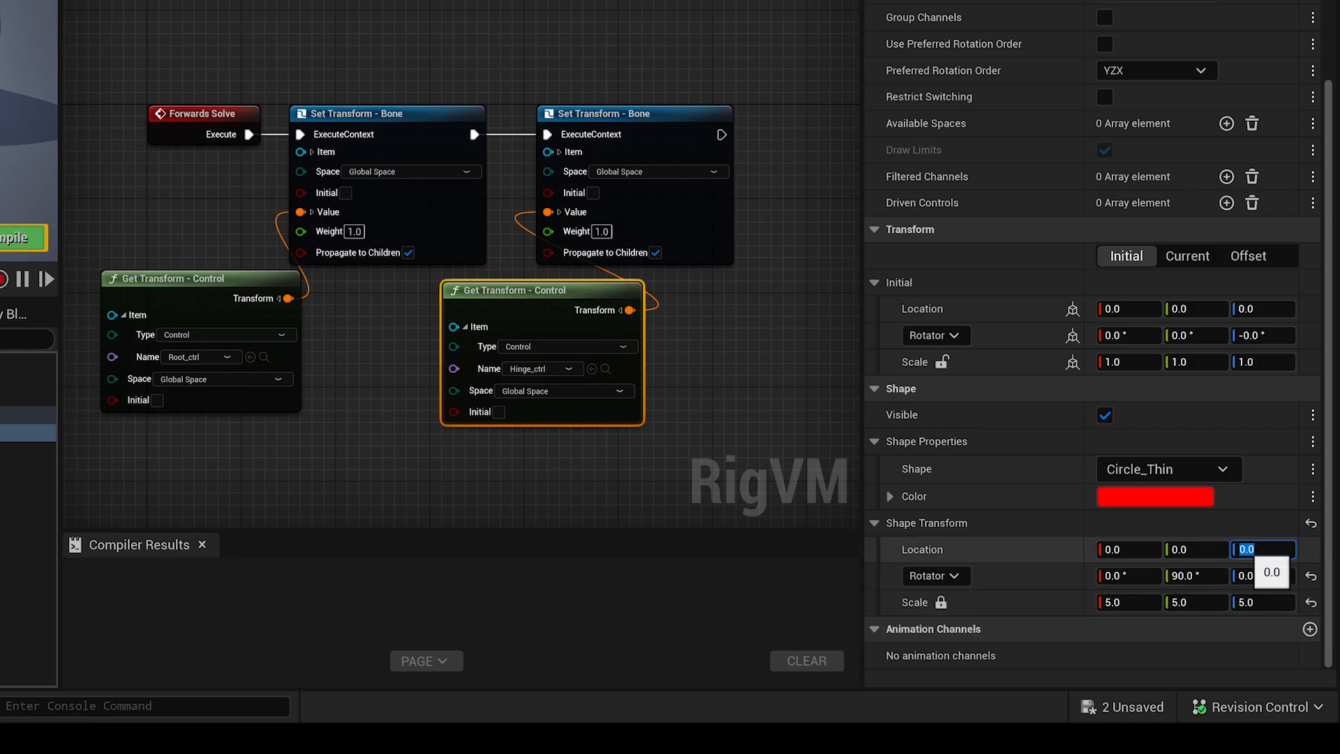
text(10)
key(Return)
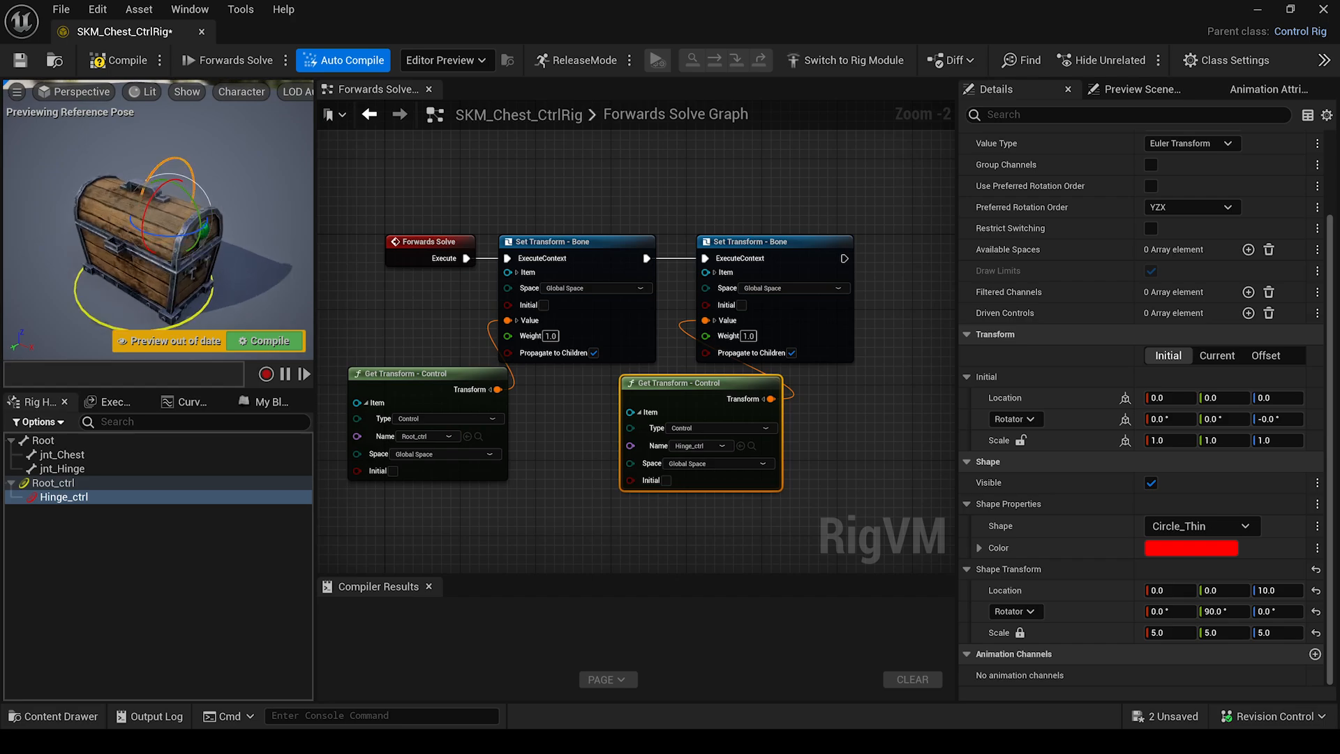
click(235, 340)
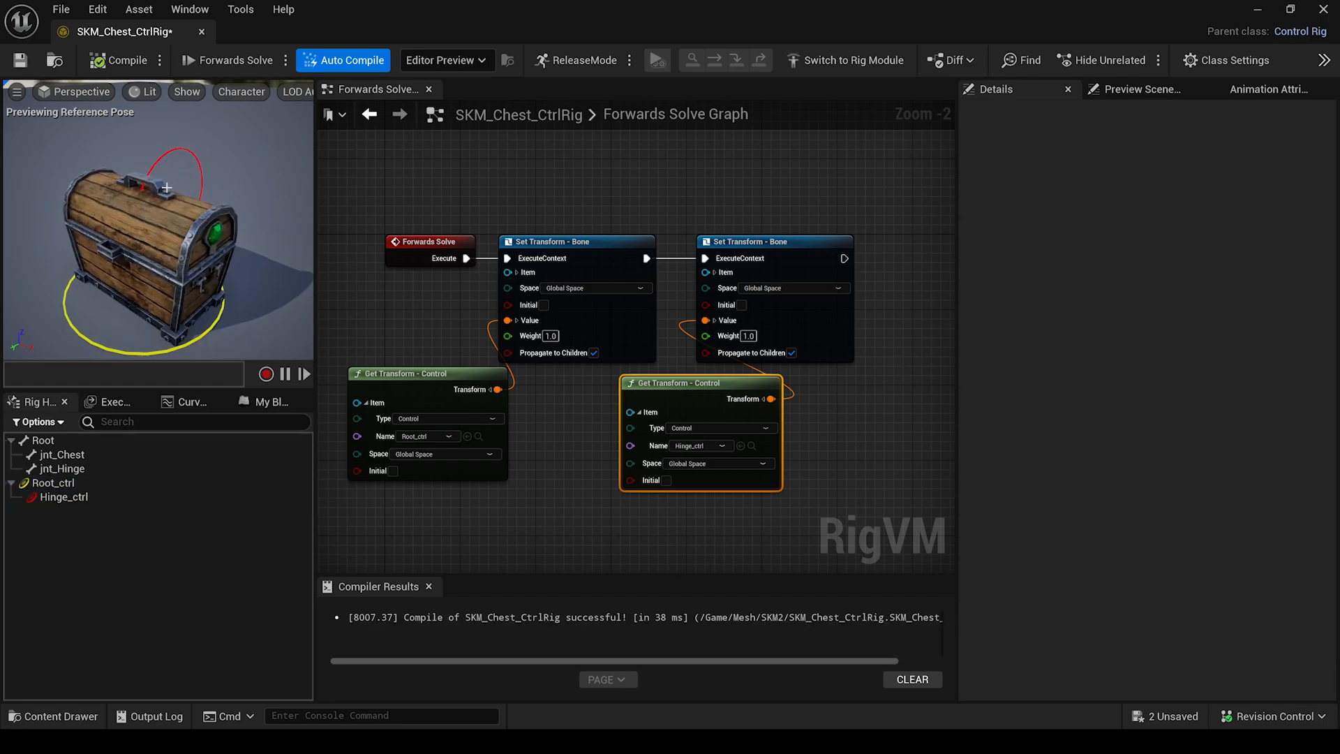
Swing the lid open with Hinge_ctrl to test it, then recompile to reset the lid.
click(169, 155)
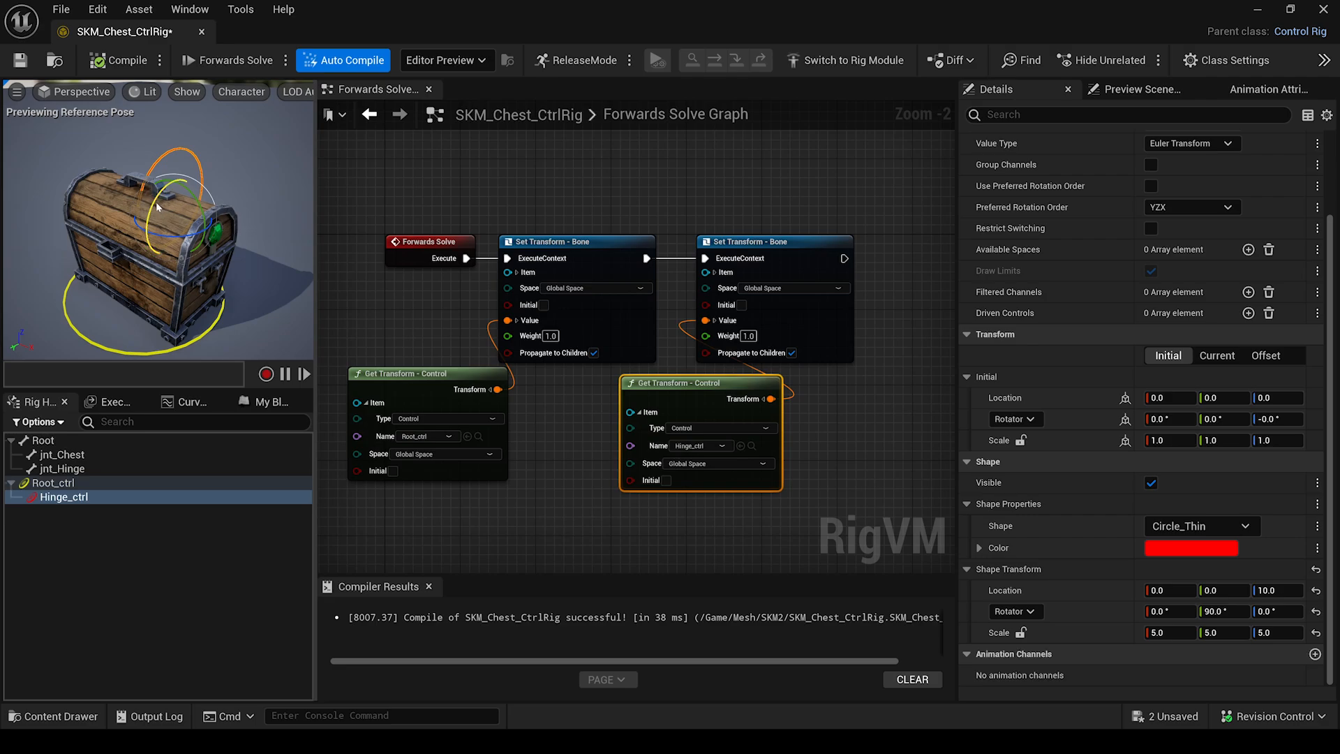
drag(157, 202, 192, 142)
click(137, 62)
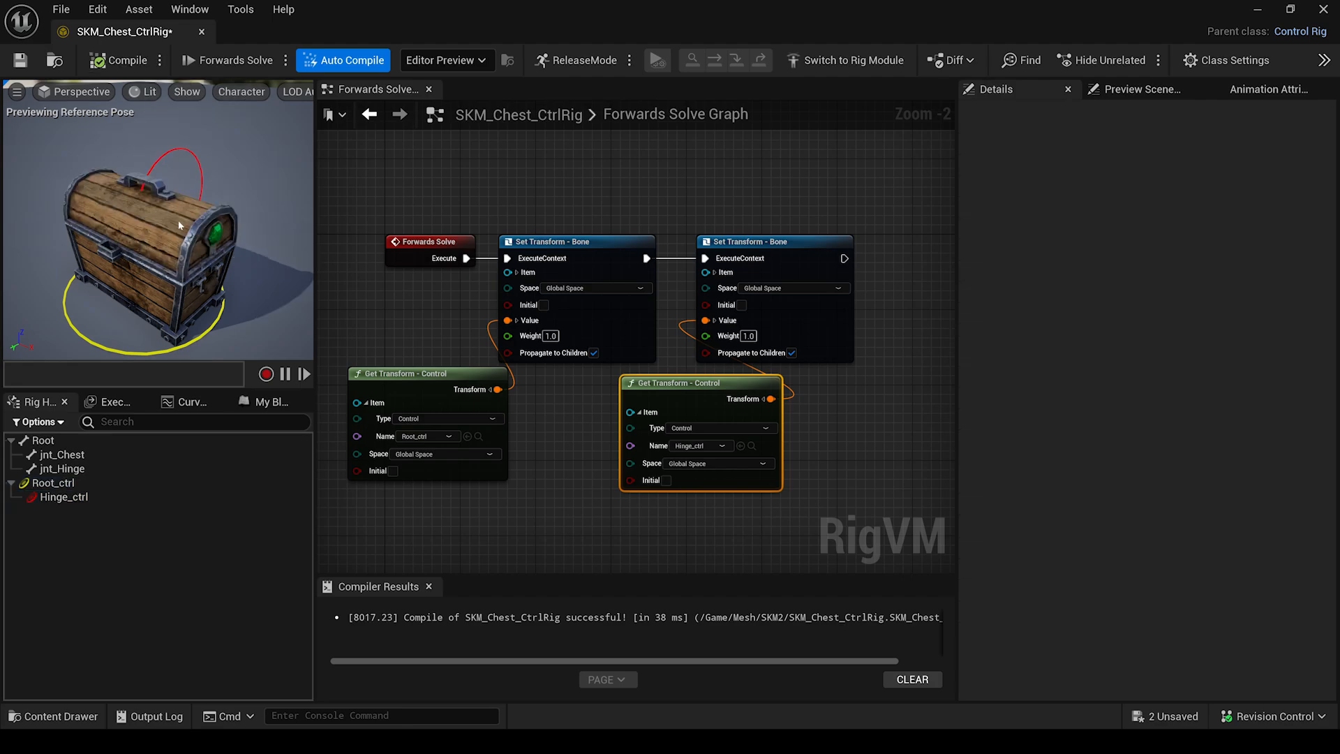
click(128, 198)
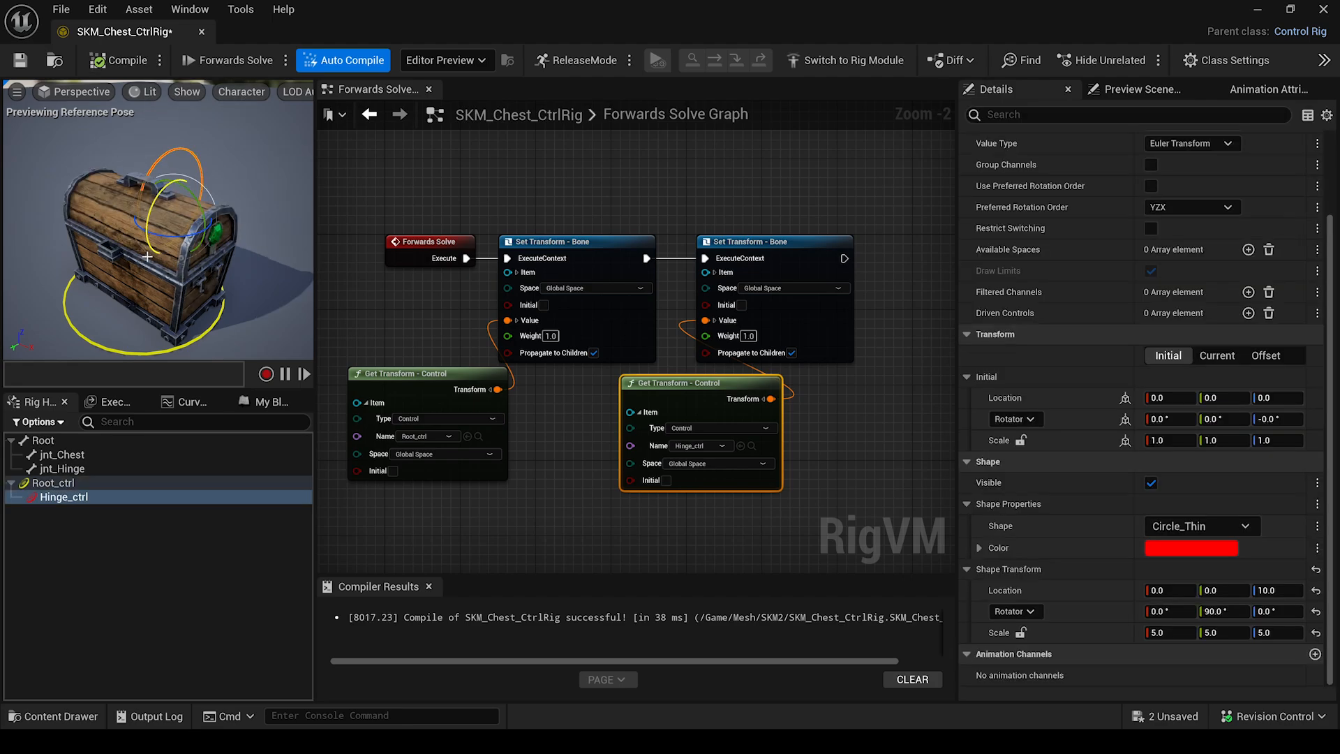
Limit Hinge_ctrl's X rotation between 0 and -120, compile, and test the lid swing.
drag(958, 388, 794, 390)
click(1228, 355)
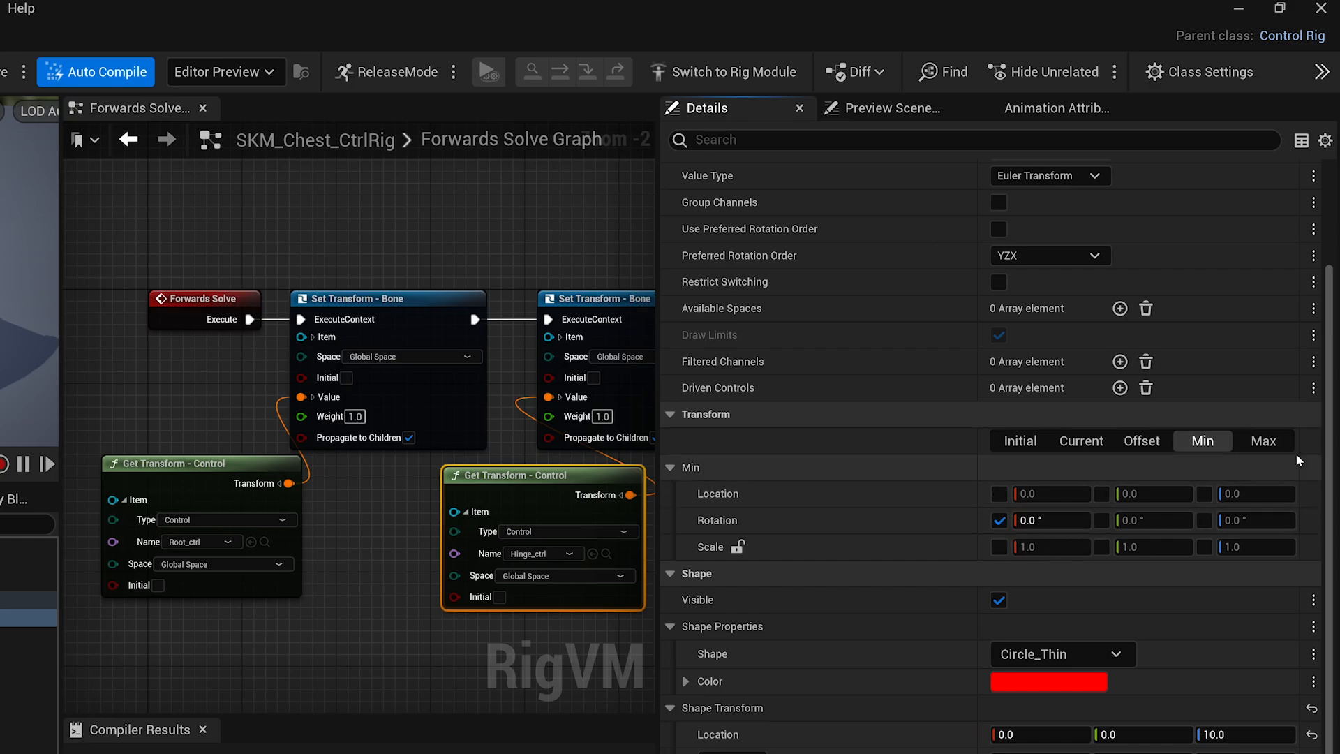
click(1263, 440)
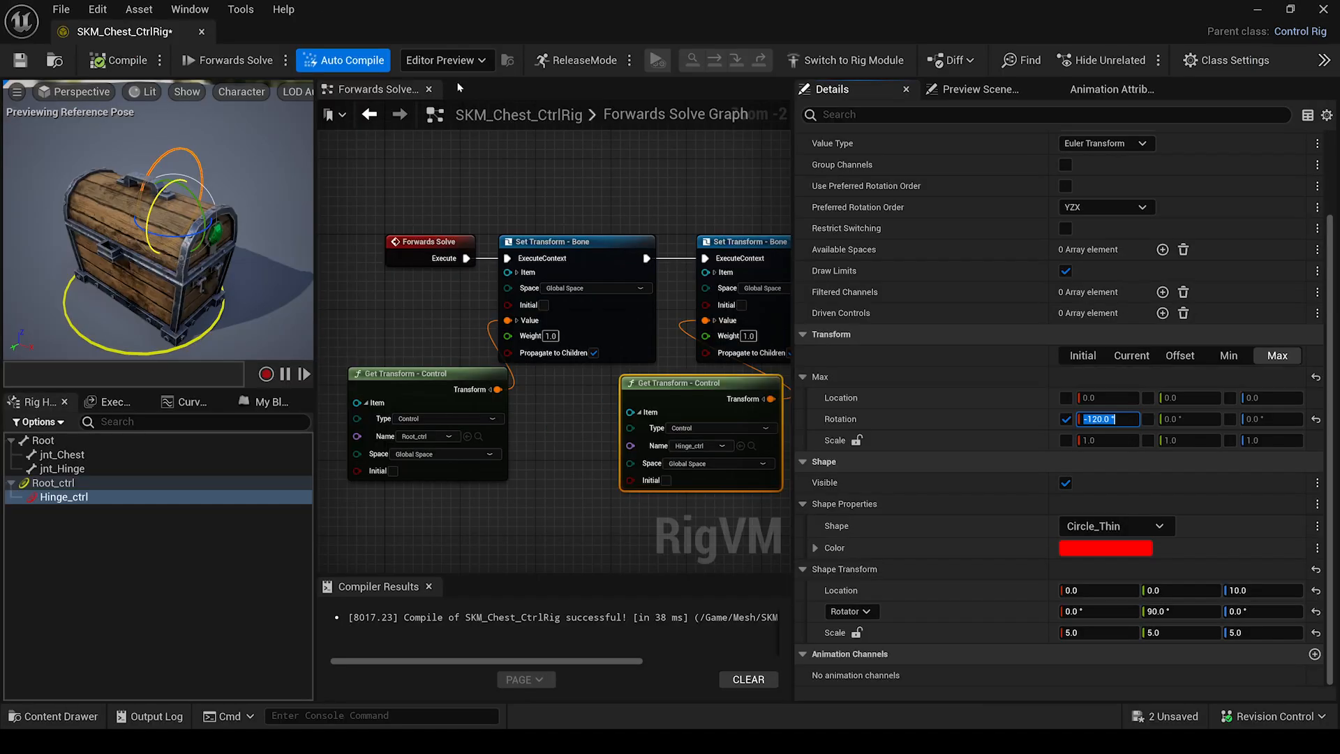
click(111, 63)
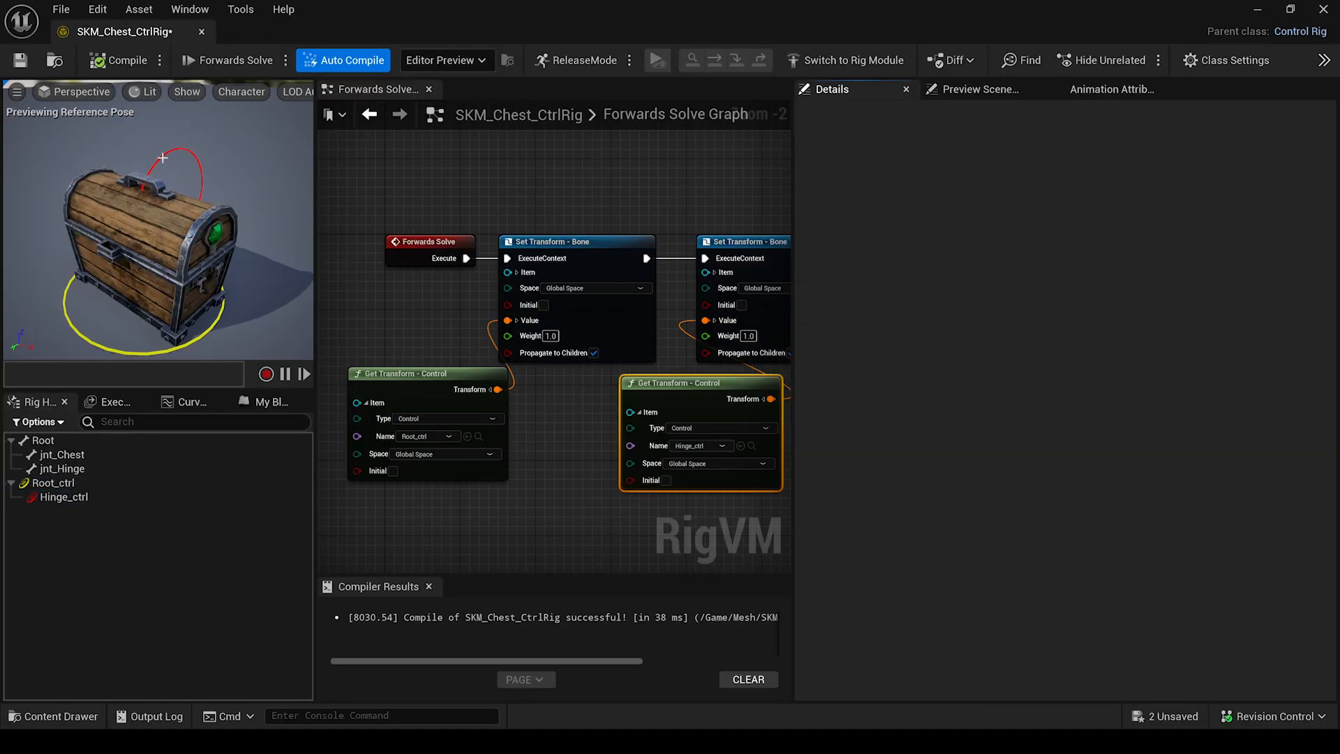
click(162, 158)
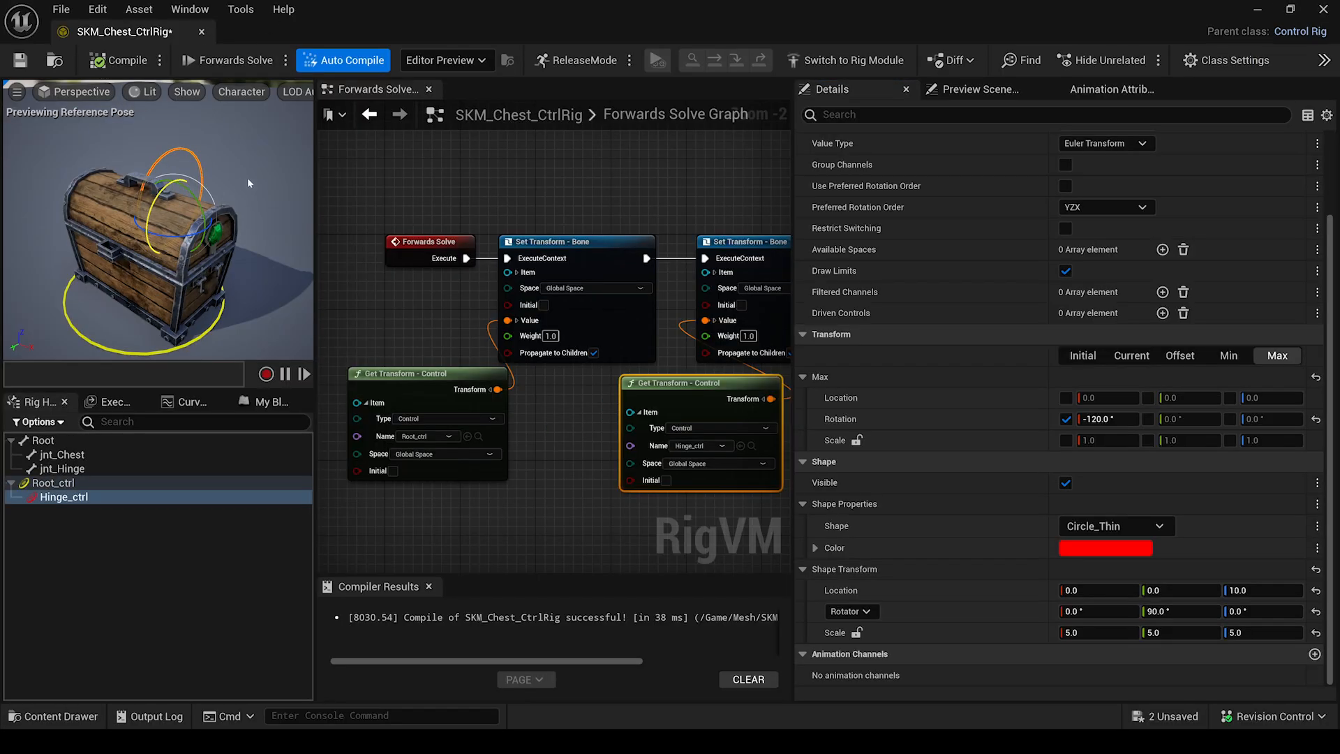
drag(247, 183, 262, 123)
Lock Hinge_ctrl's X and Z location limits at zero, then compile and save the chest rig.
click(1066, 399)
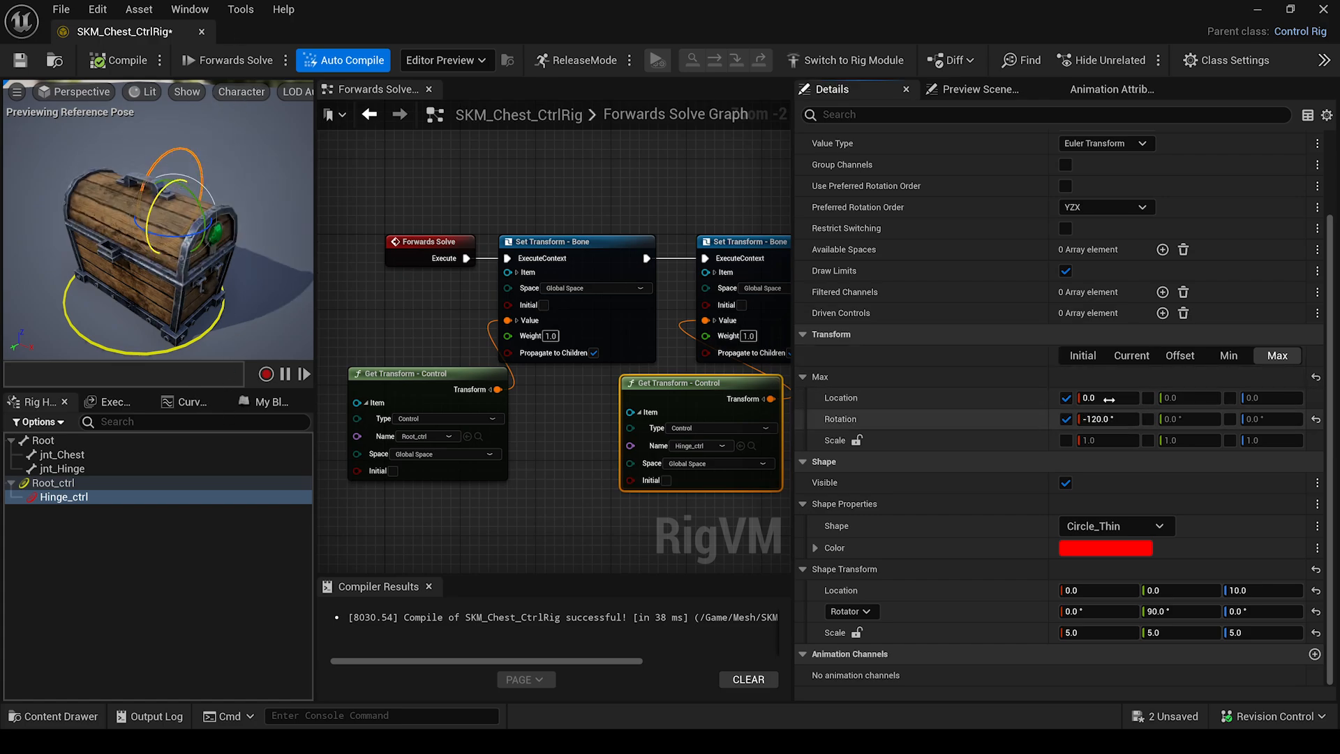
click(1228, 356)
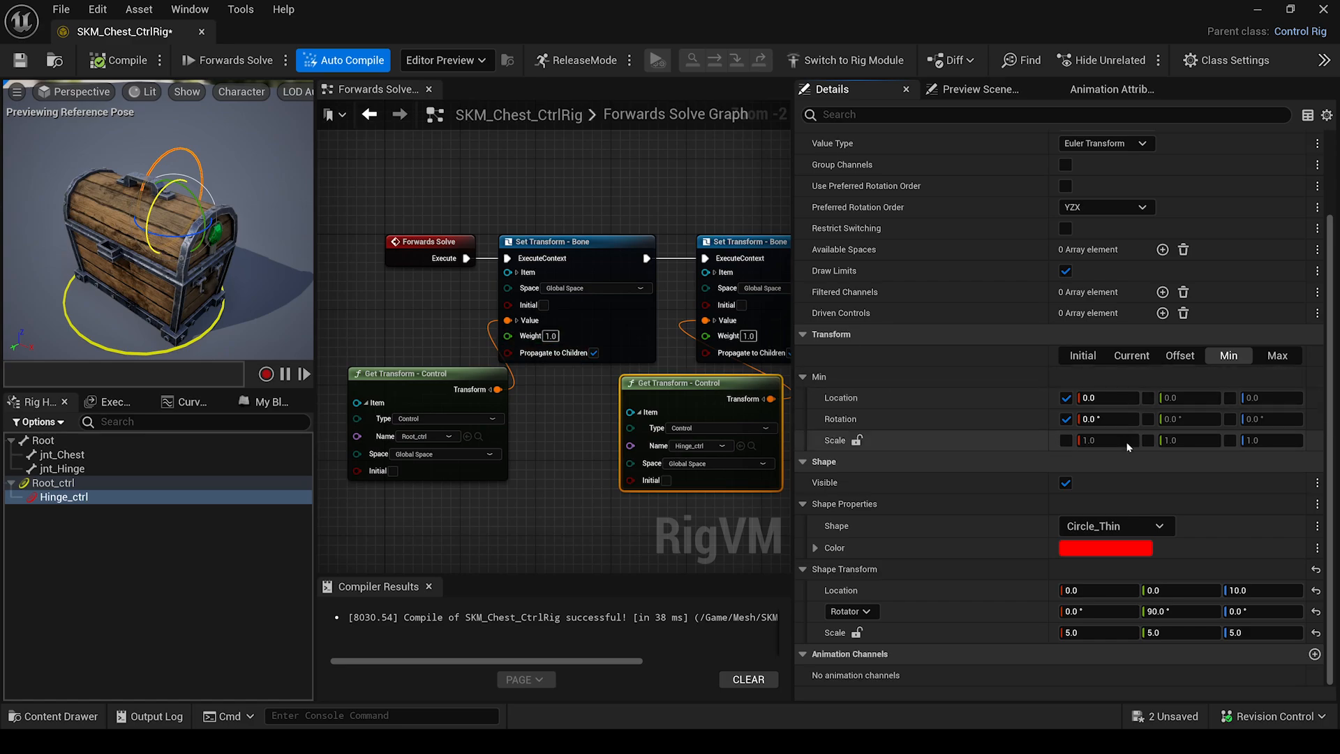
click(1265, 358)
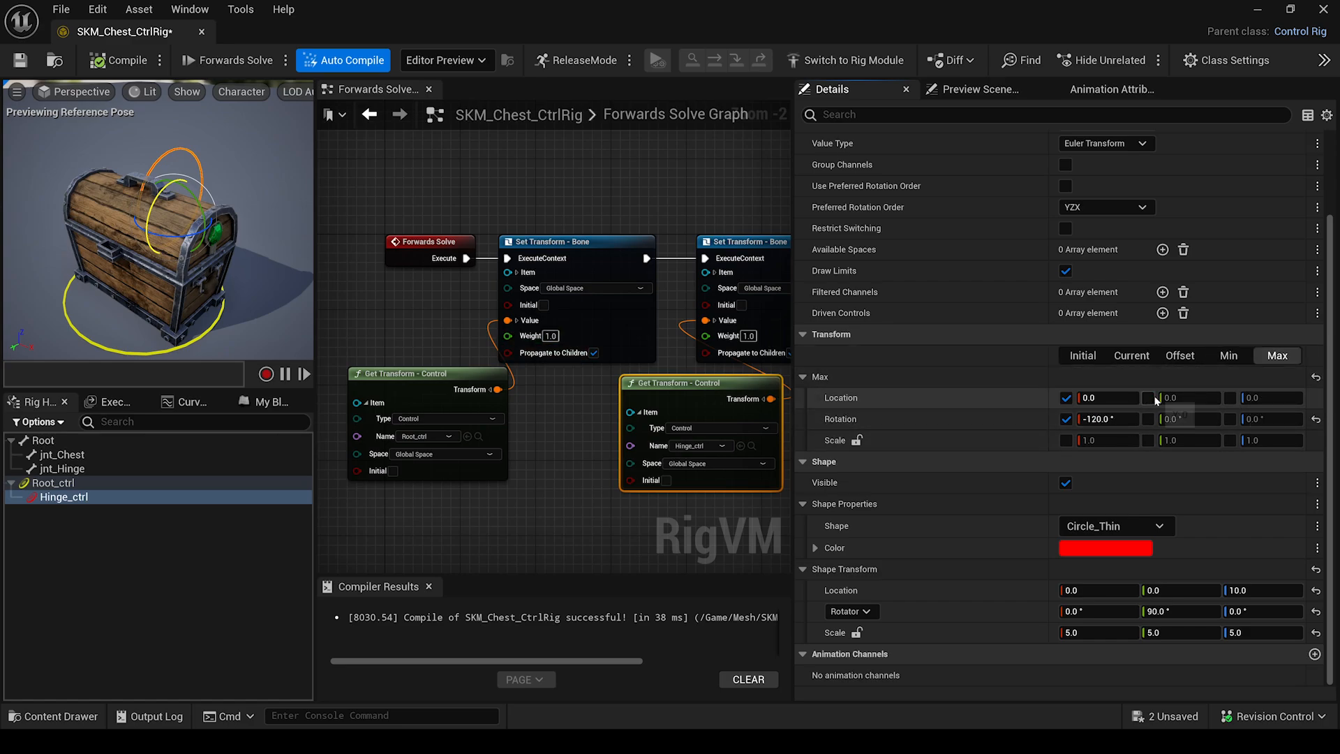
click(1231, 399)
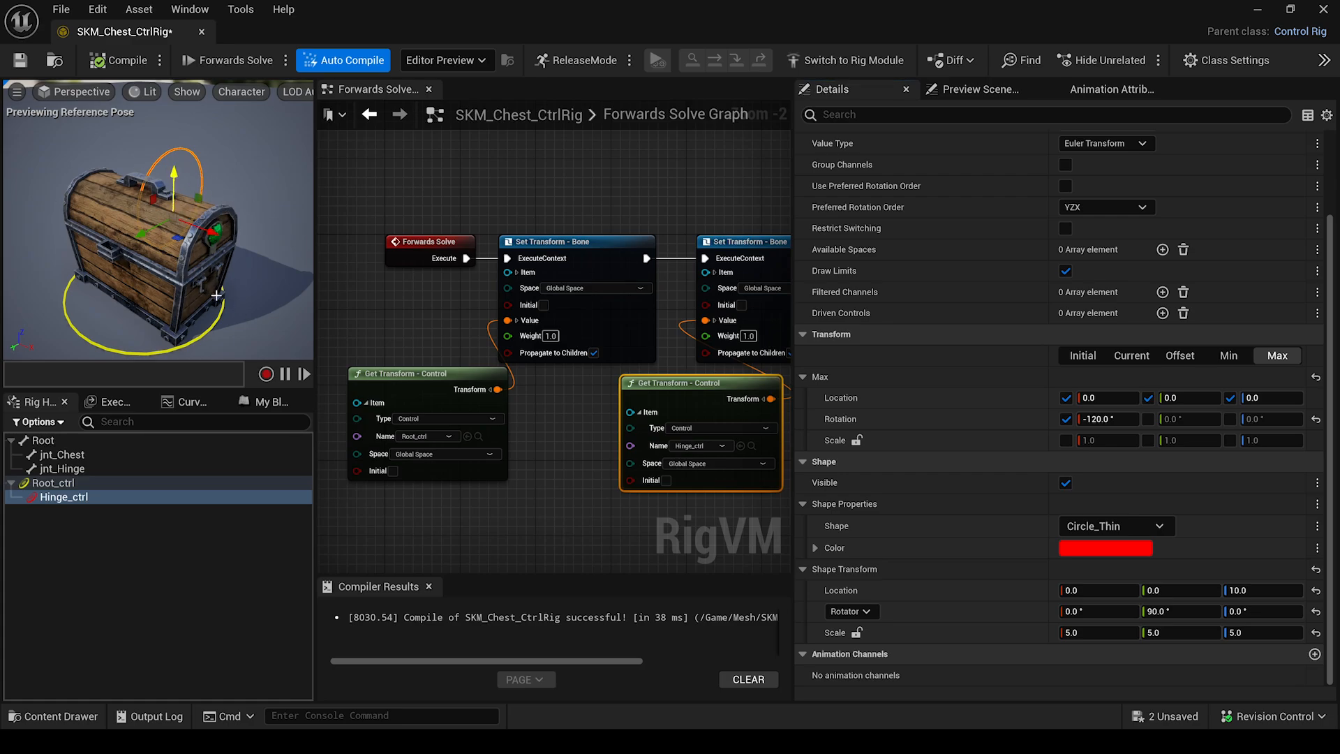
click(104, 59)
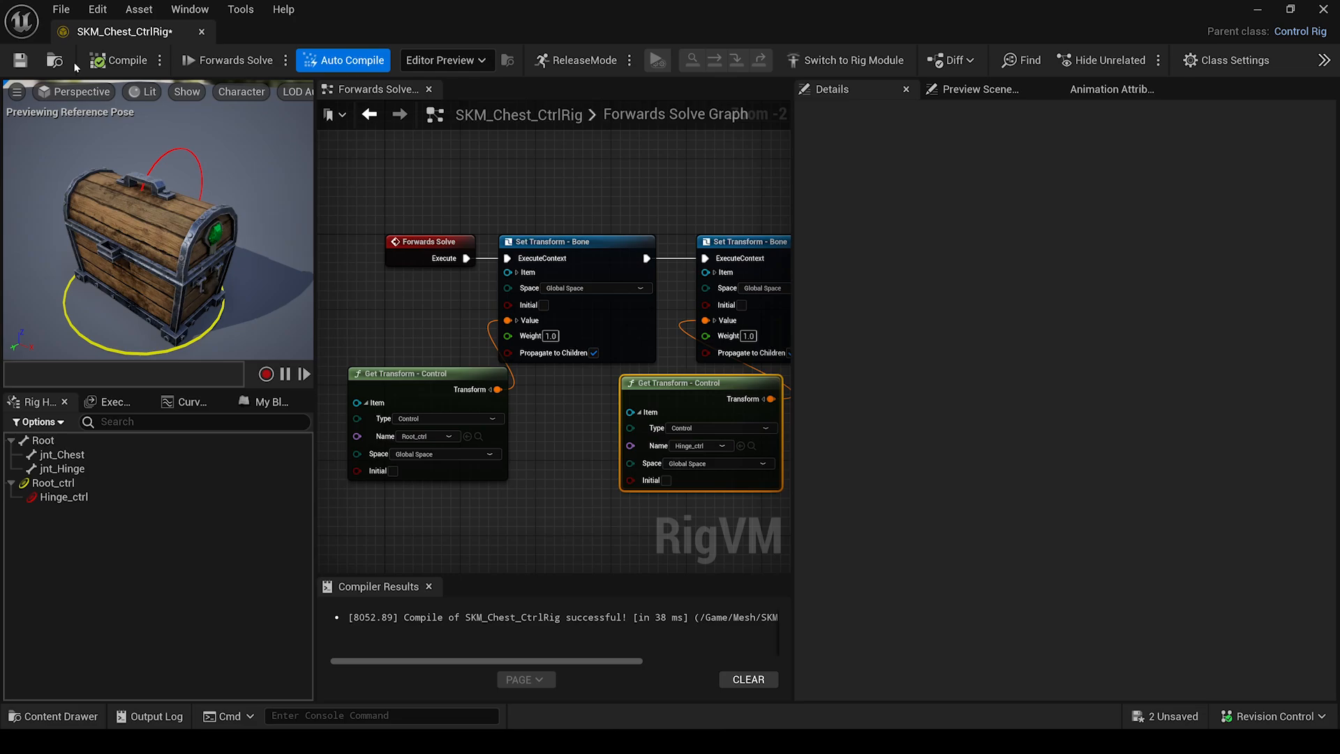
click(21, 61)
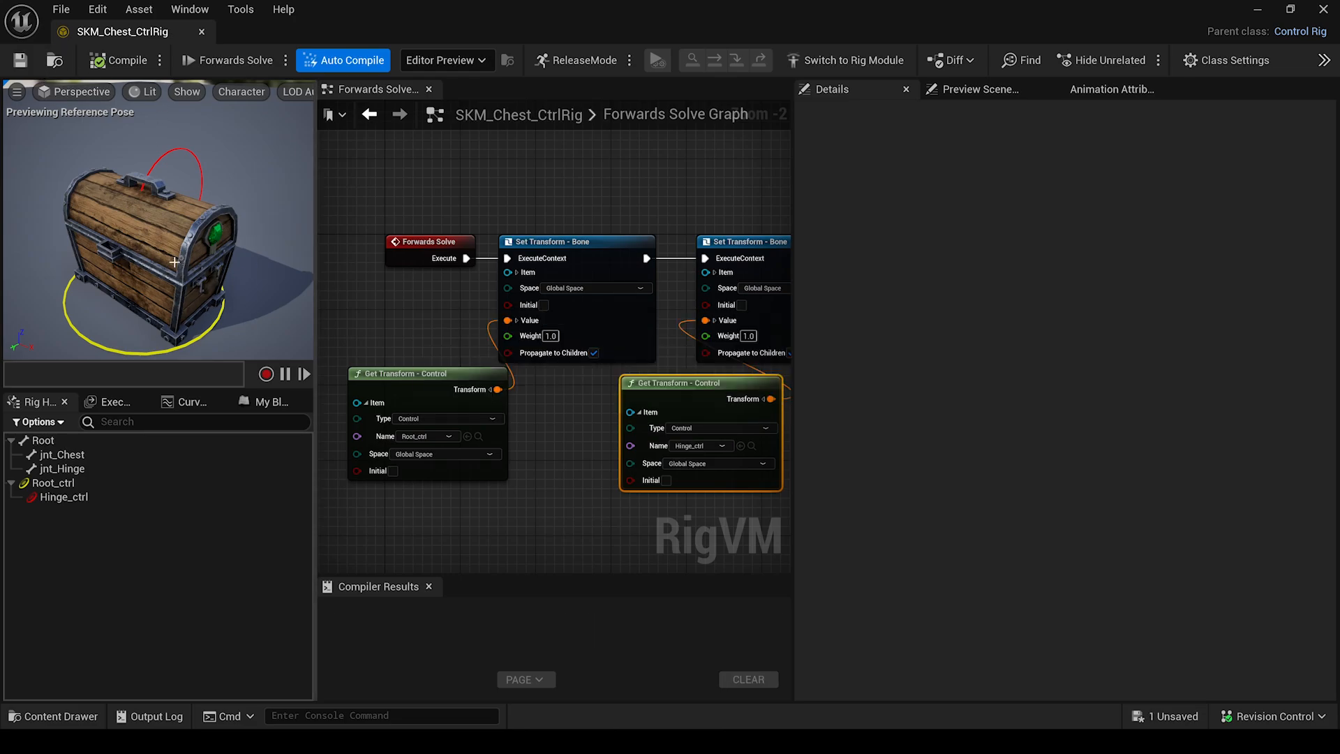
Close the rig editor and delete the old SKM_Chest_CtrlRig actor from the level.
click(1323, 9)
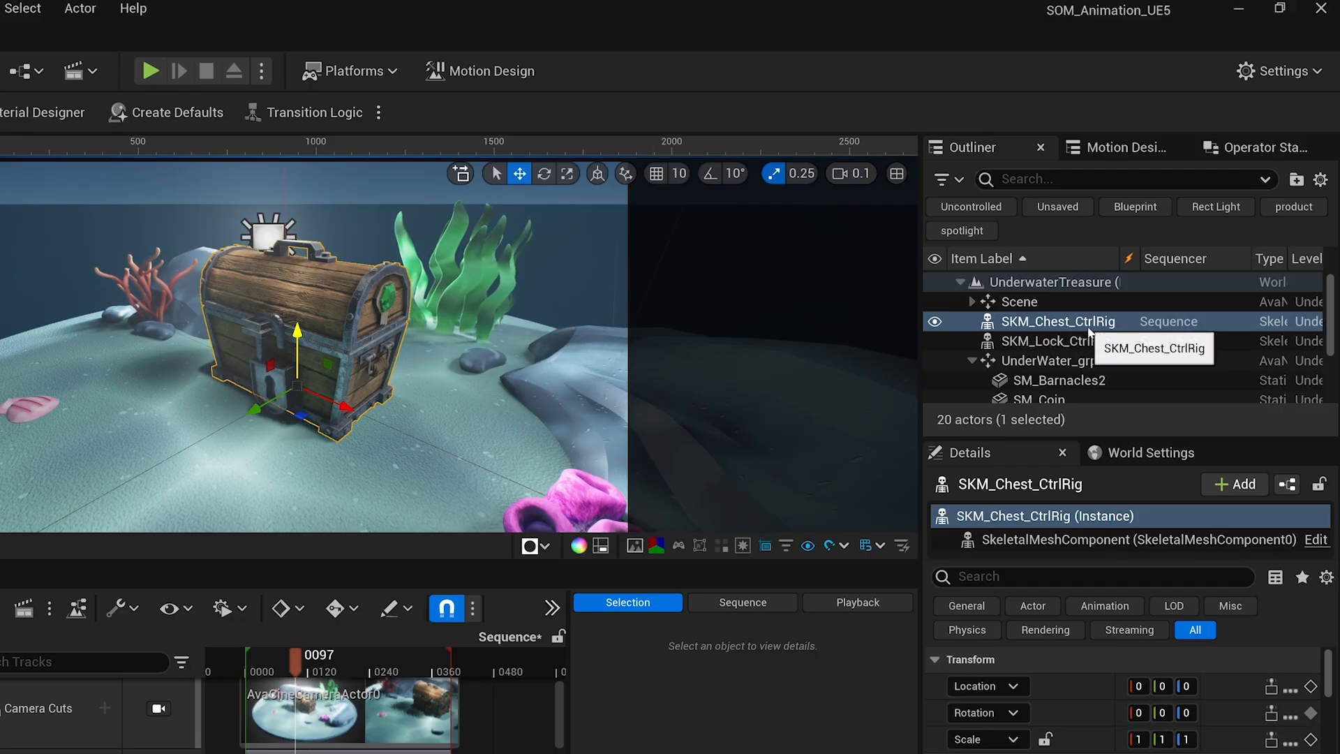
key(Delete)
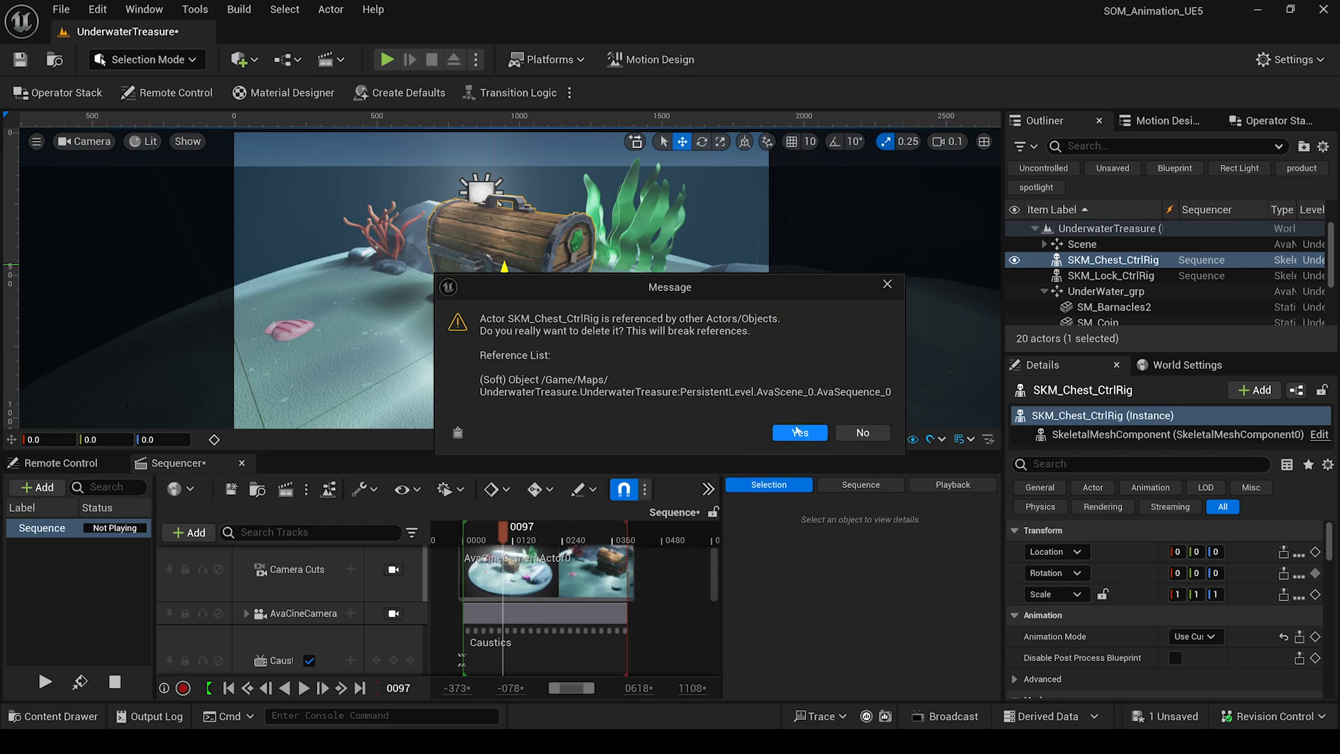
click(798, 432)
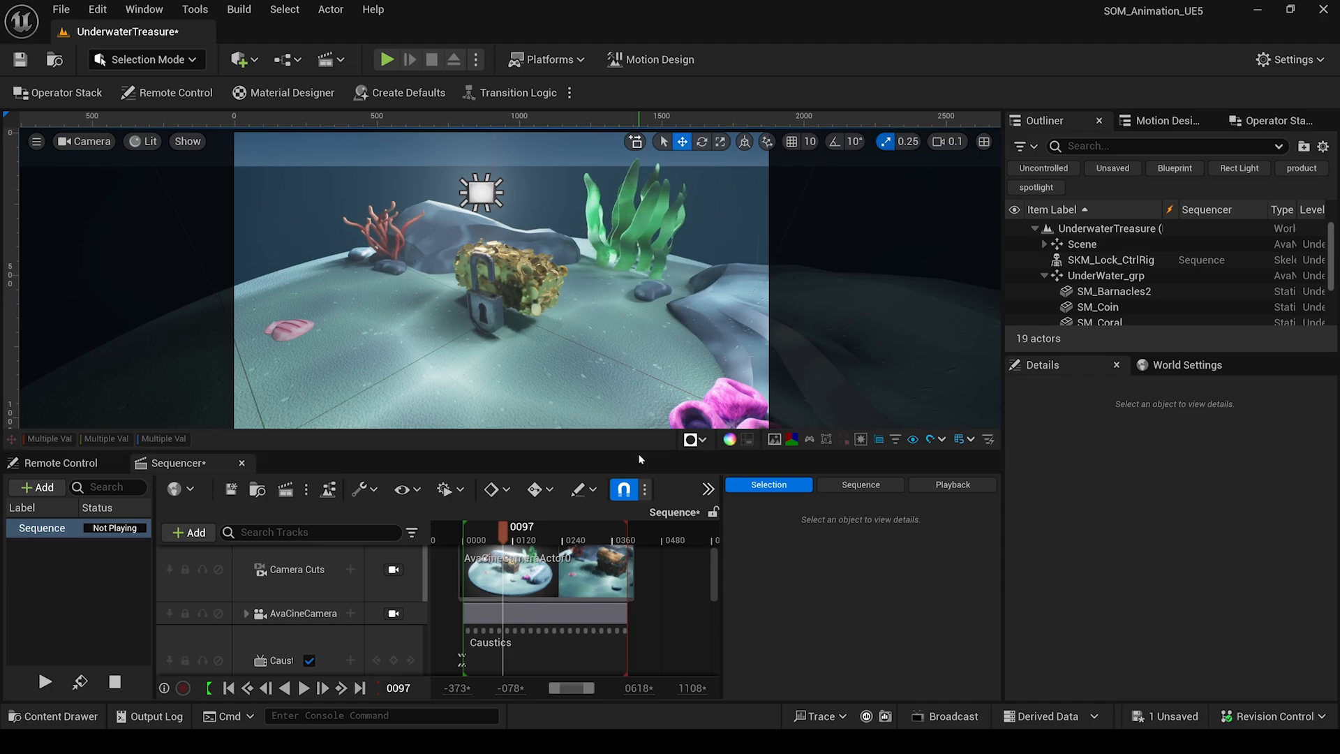
Remove the SKM_Chest_CtrlRig track from Sequencer and open the Content Drawer to Mesh/SKM2.
drag(639, 453, 628, 329)
click(250, 588)
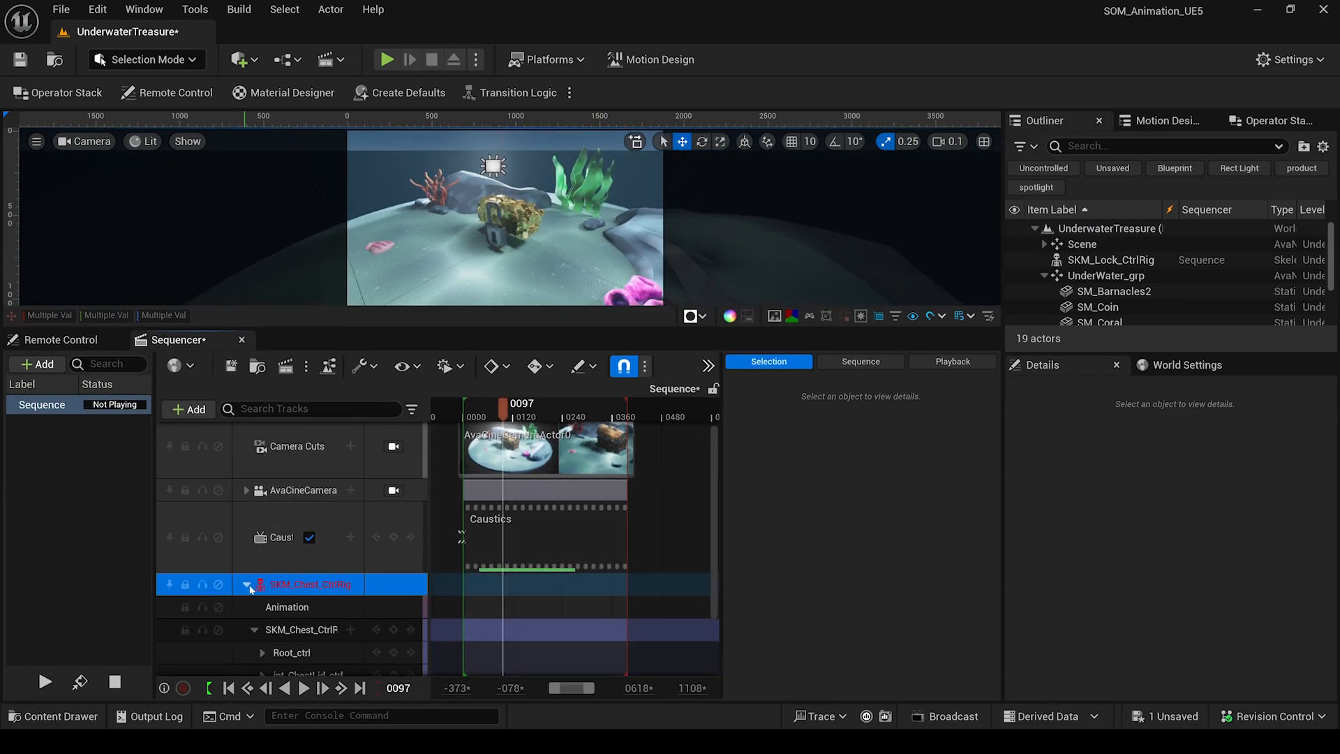
click(248, 584)
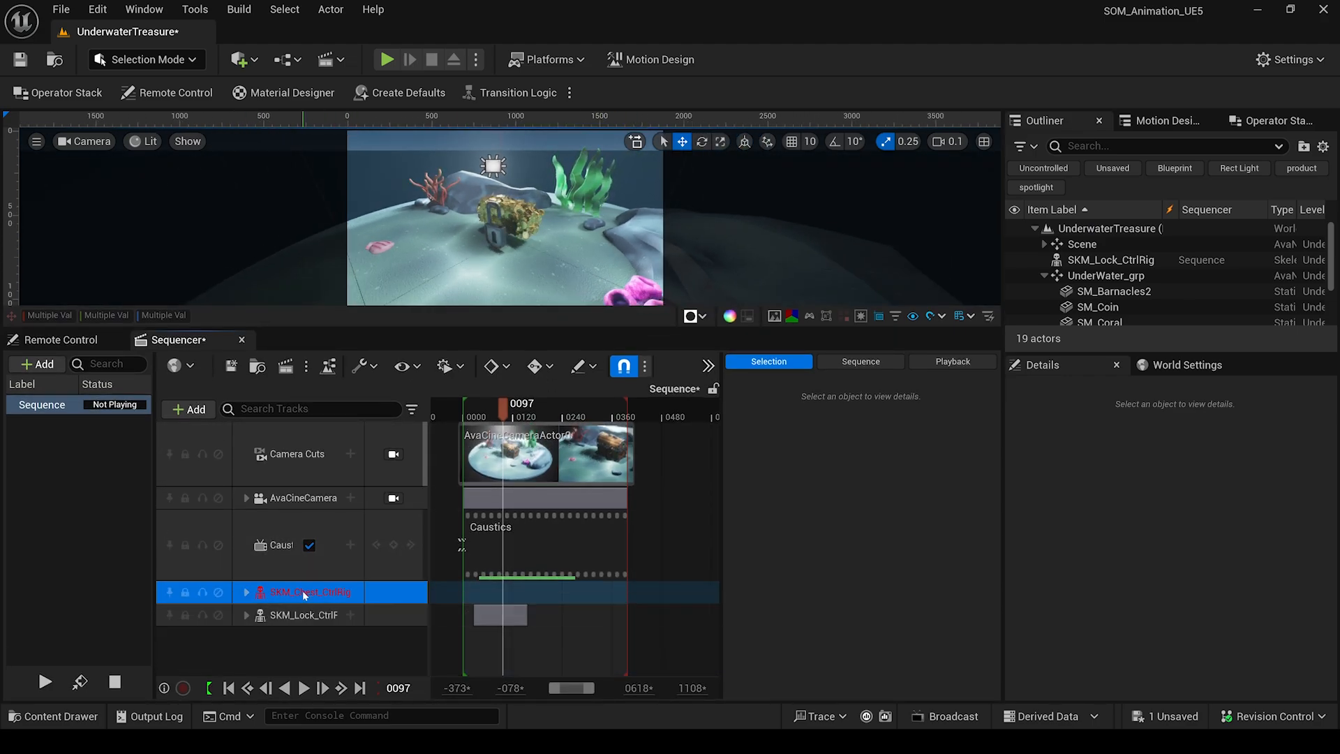
key(Delete)
click(54, 716)
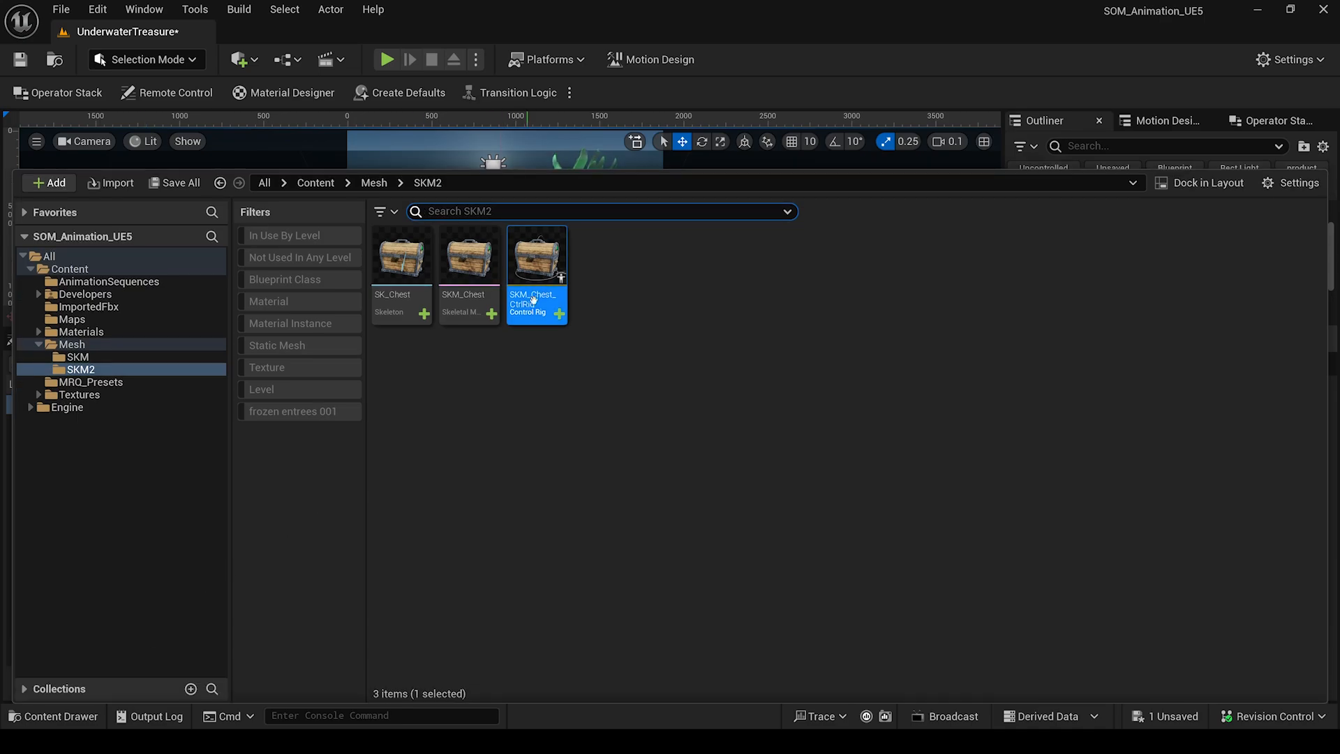
Drag the SKM_Chest_CtrlRig asset into the level and reset its location to zero.
drag(533, 299, 501, 234)
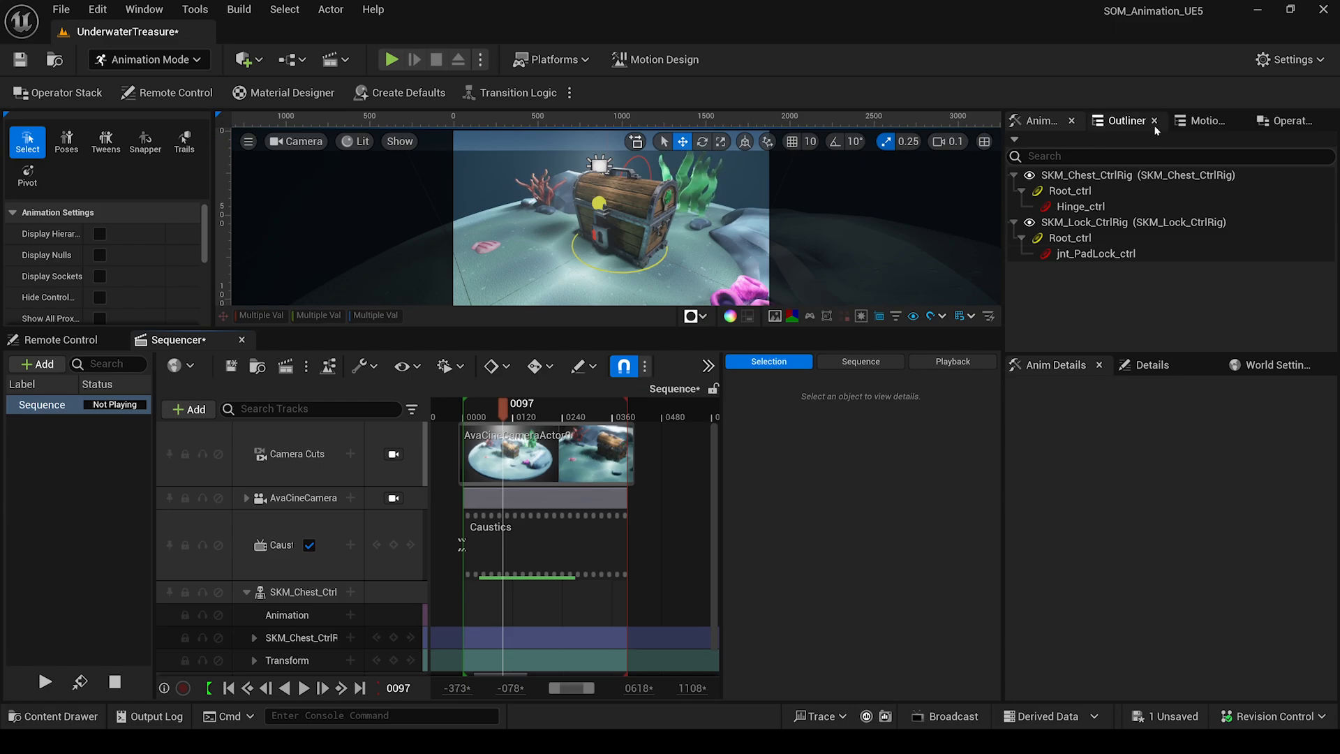
click(1201, 121)
click(1101, 185)
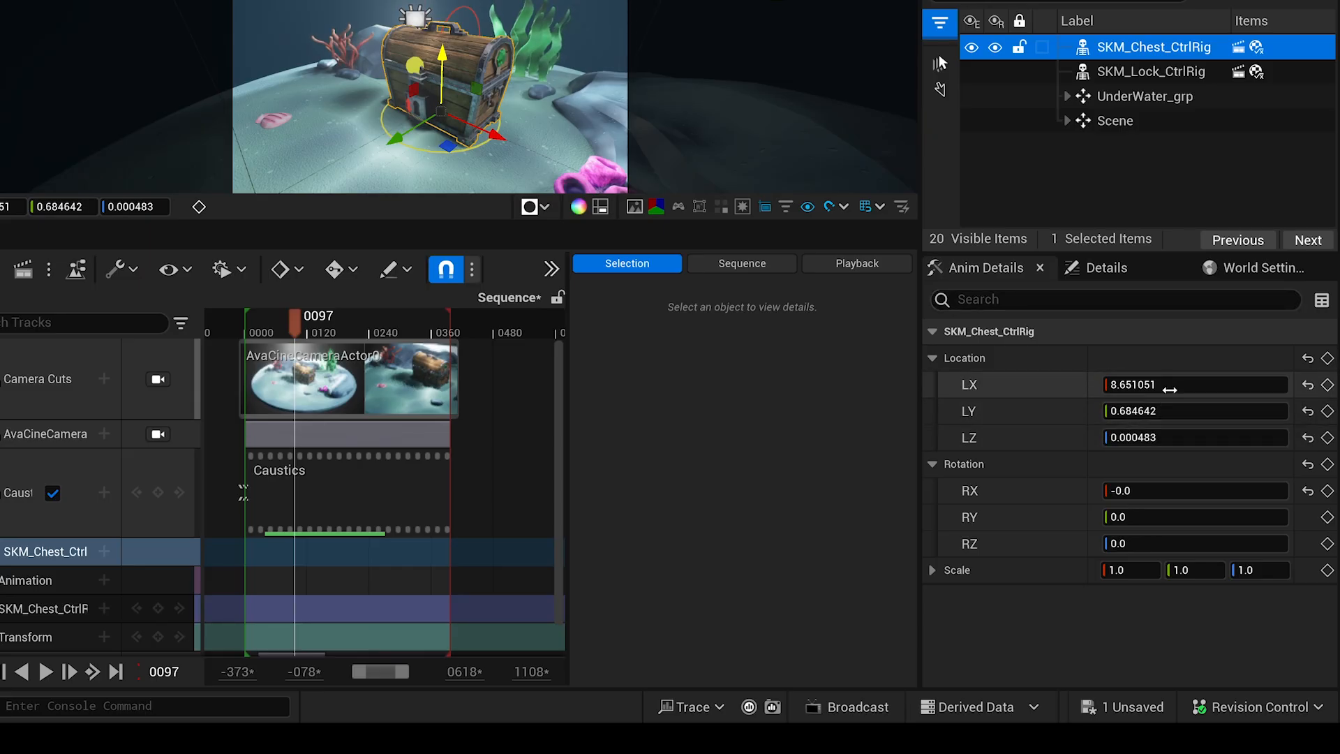
click(1307, 358)
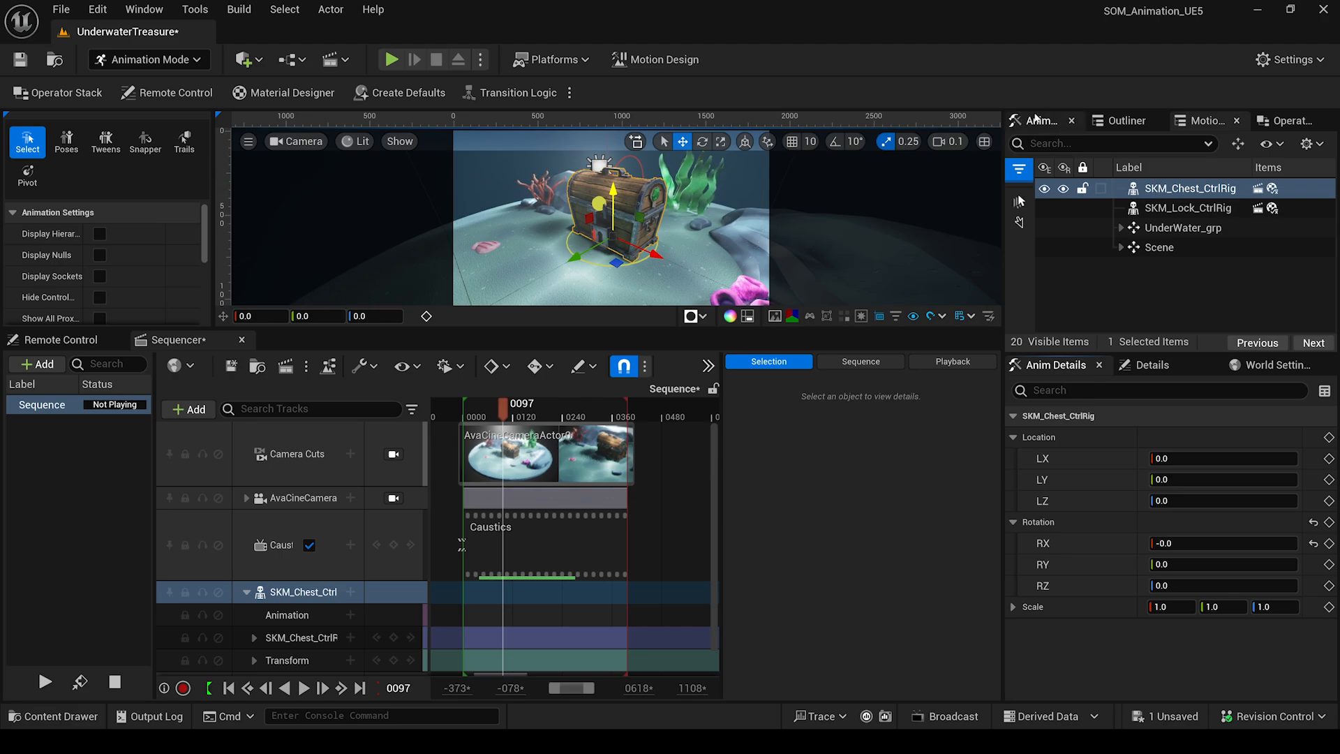
Review Root_ctrl and Hinge_ctrl, hide the lock control rig, and scrub to about frame 0219.
click(1036, 120)
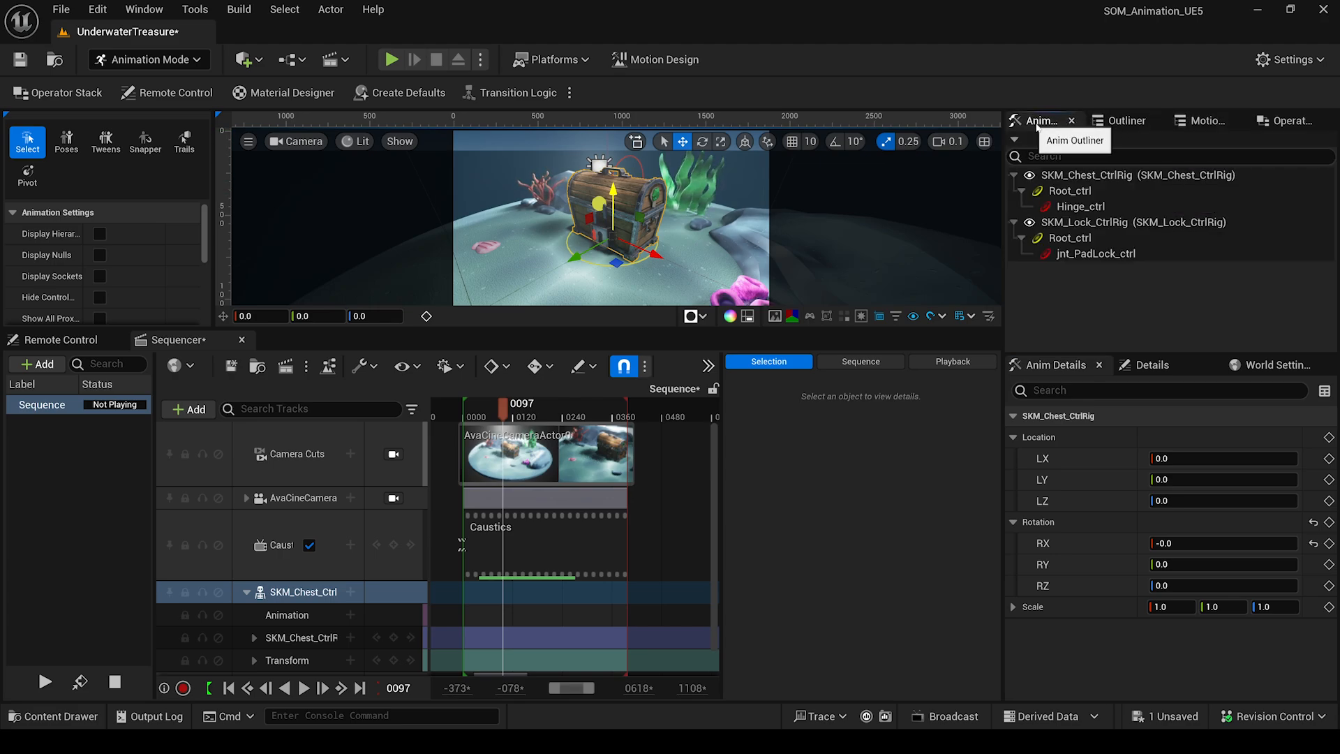
click(1070, 191)
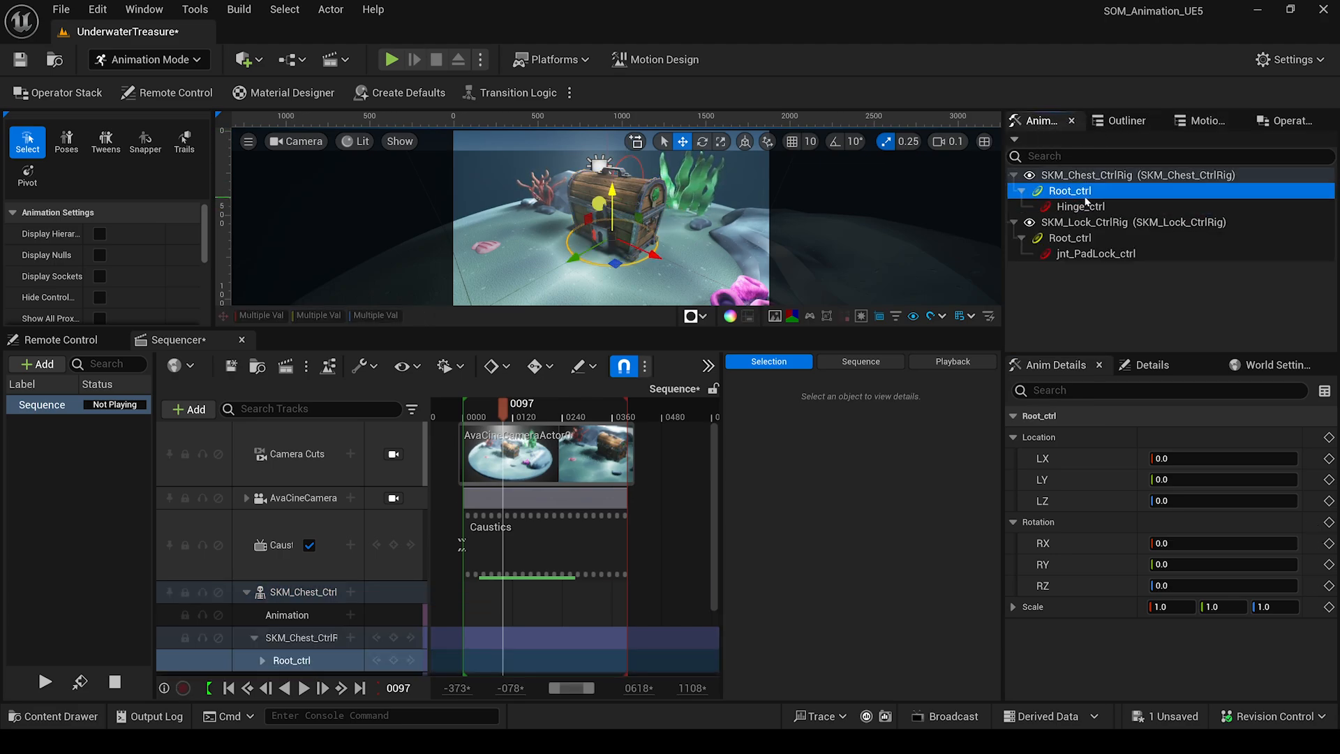
click(1083, 207)
click(1069, 192)
click(1029, 223)
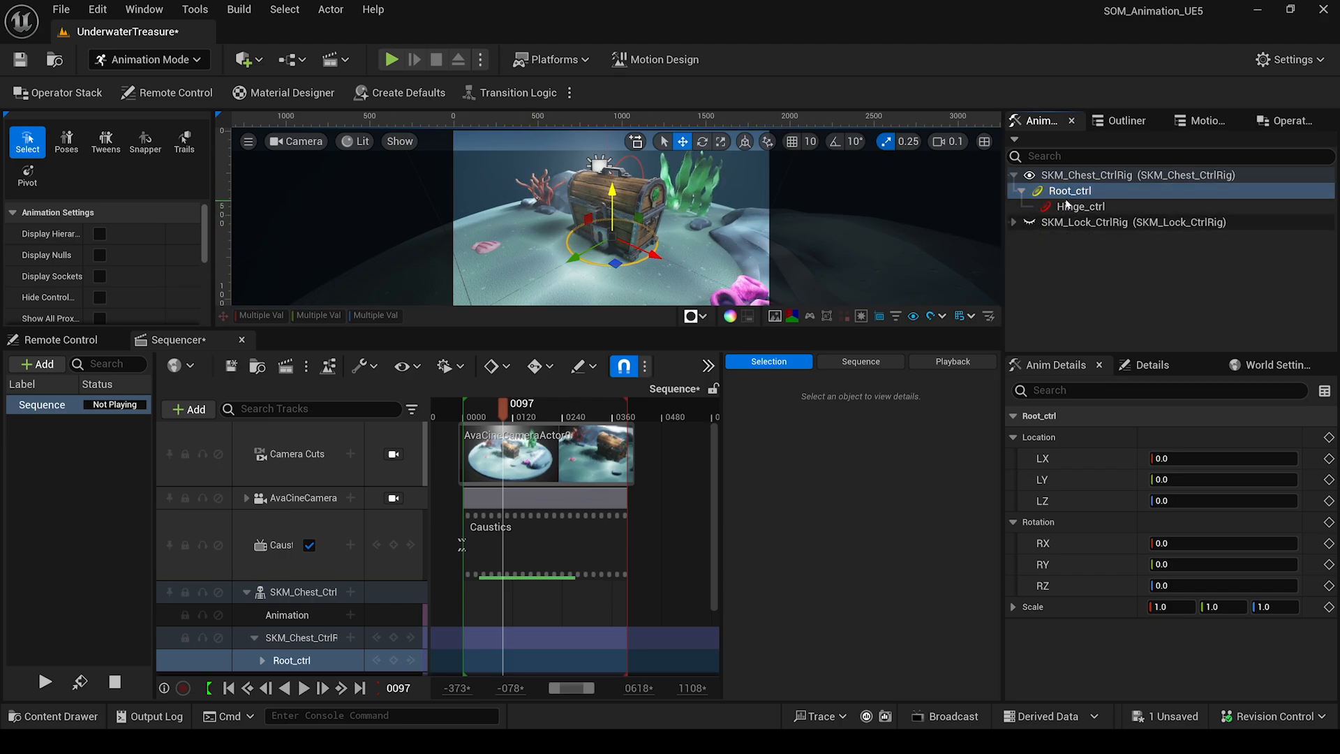
drag(502, 418, 556, 473)
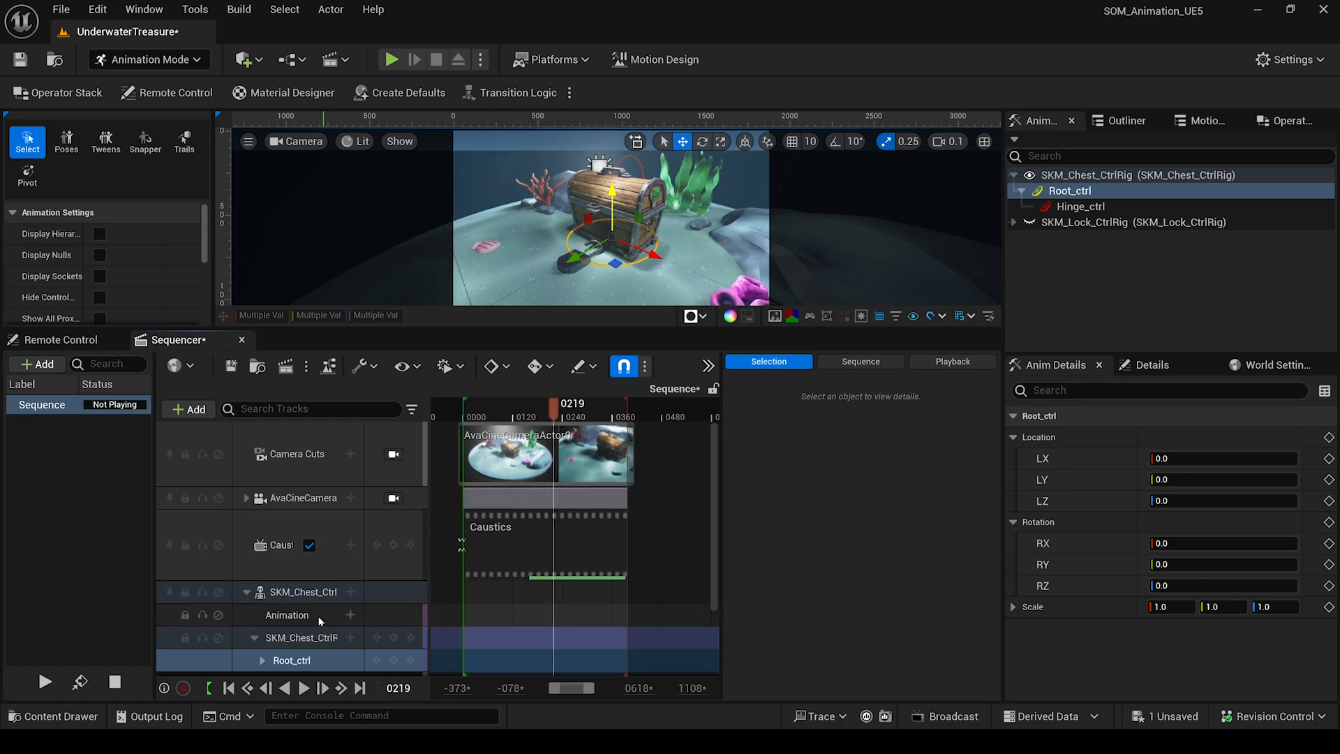
Collapse the chest rig track, verify auto-key is enabled, and select Hinge_ctrl for editing.
click(246, 591)
click(367, 591)
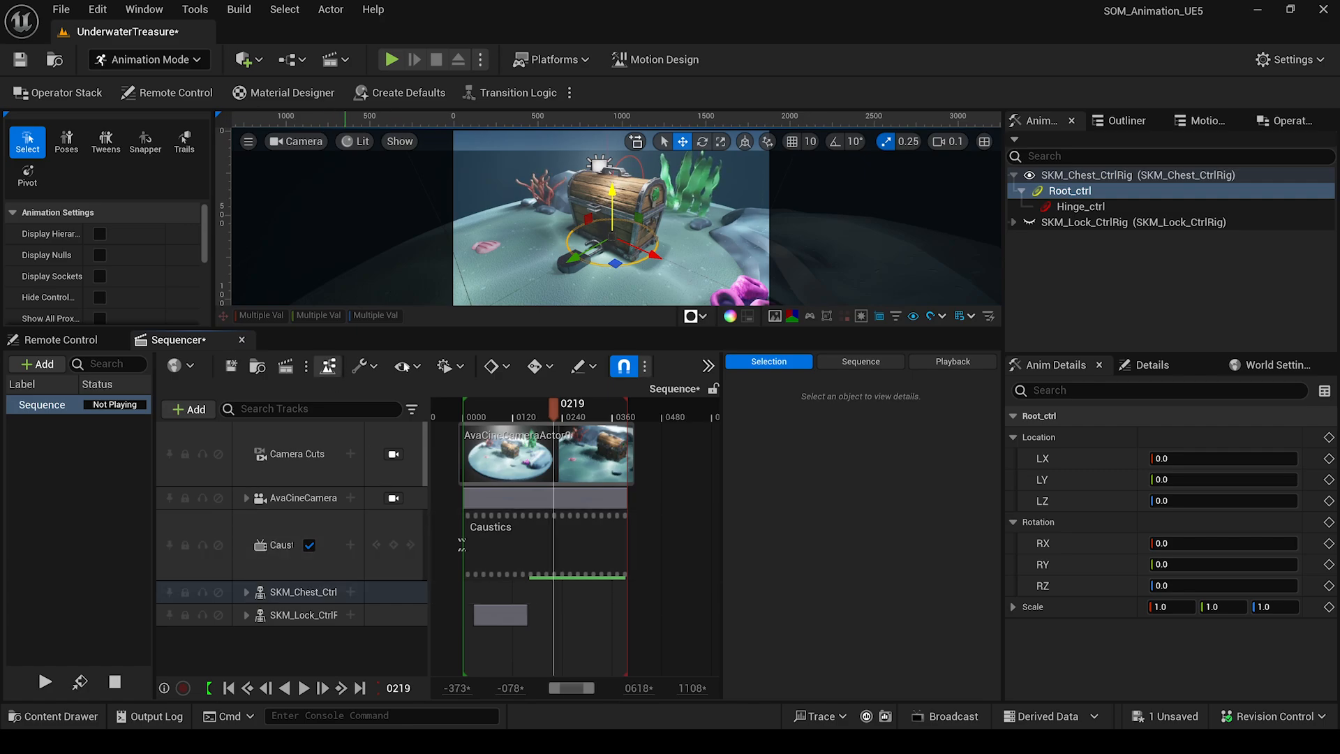
click(405, 367)
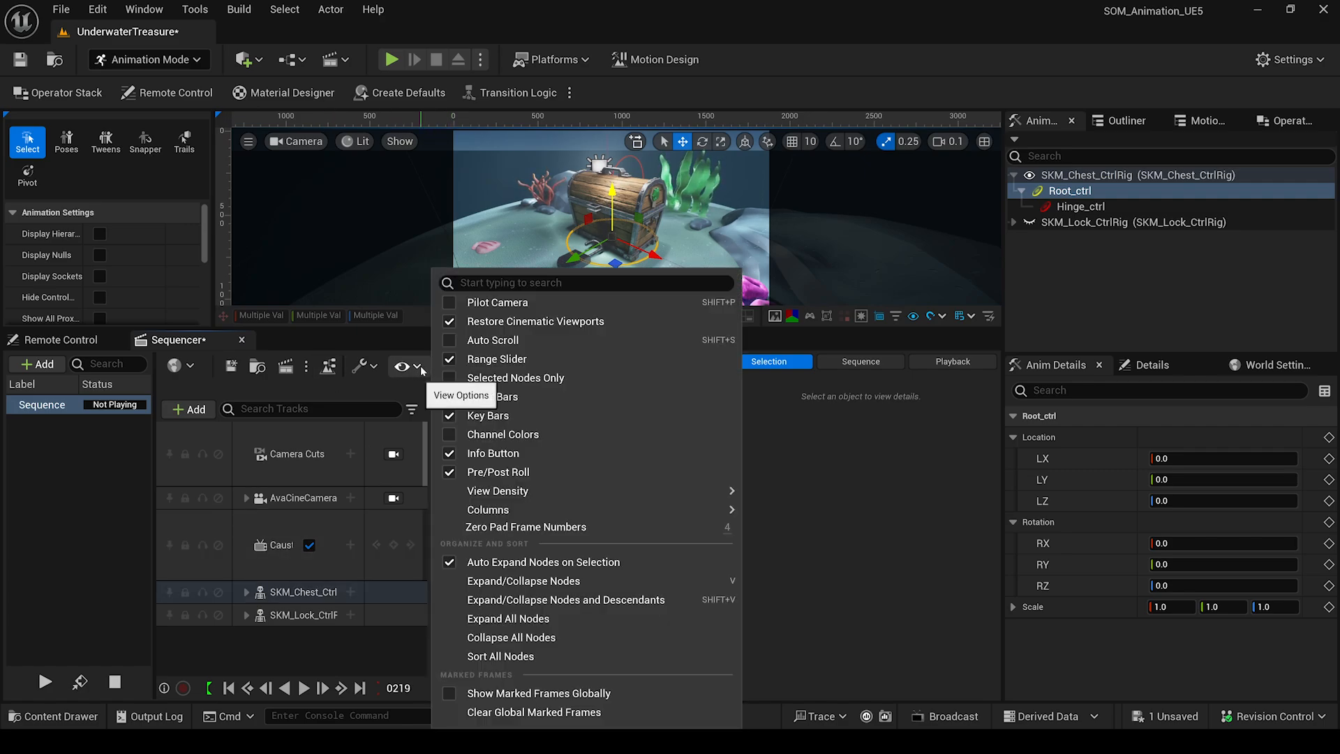
click(403, 366)
click(452, 366)
click(462, 368)
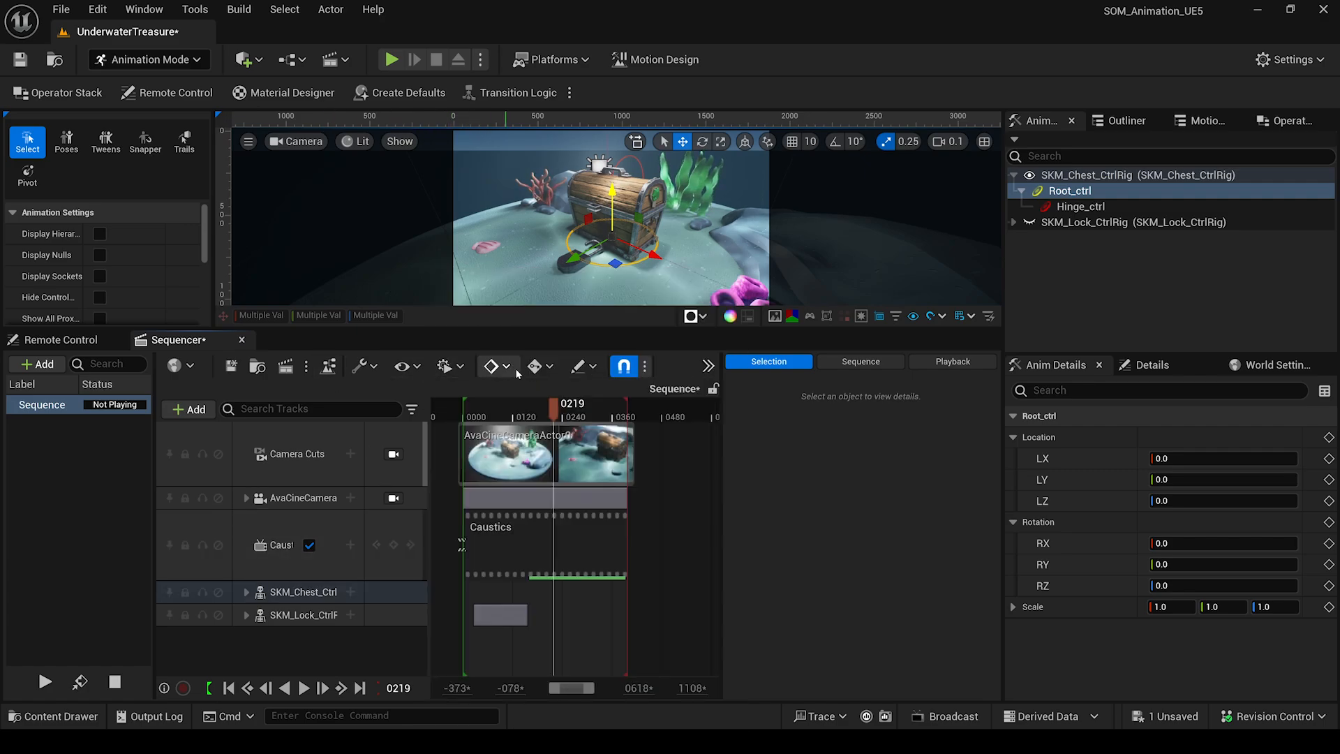
click(551, 370)
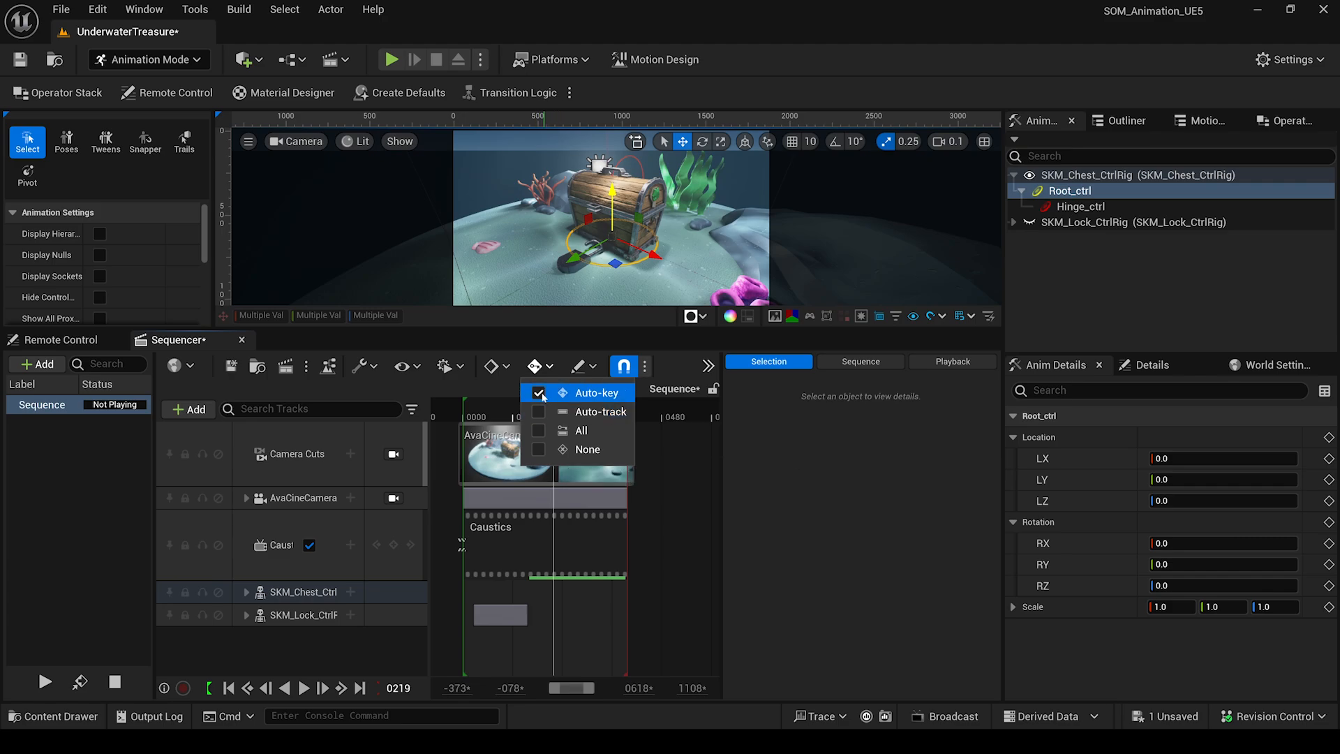
click(537, 370)
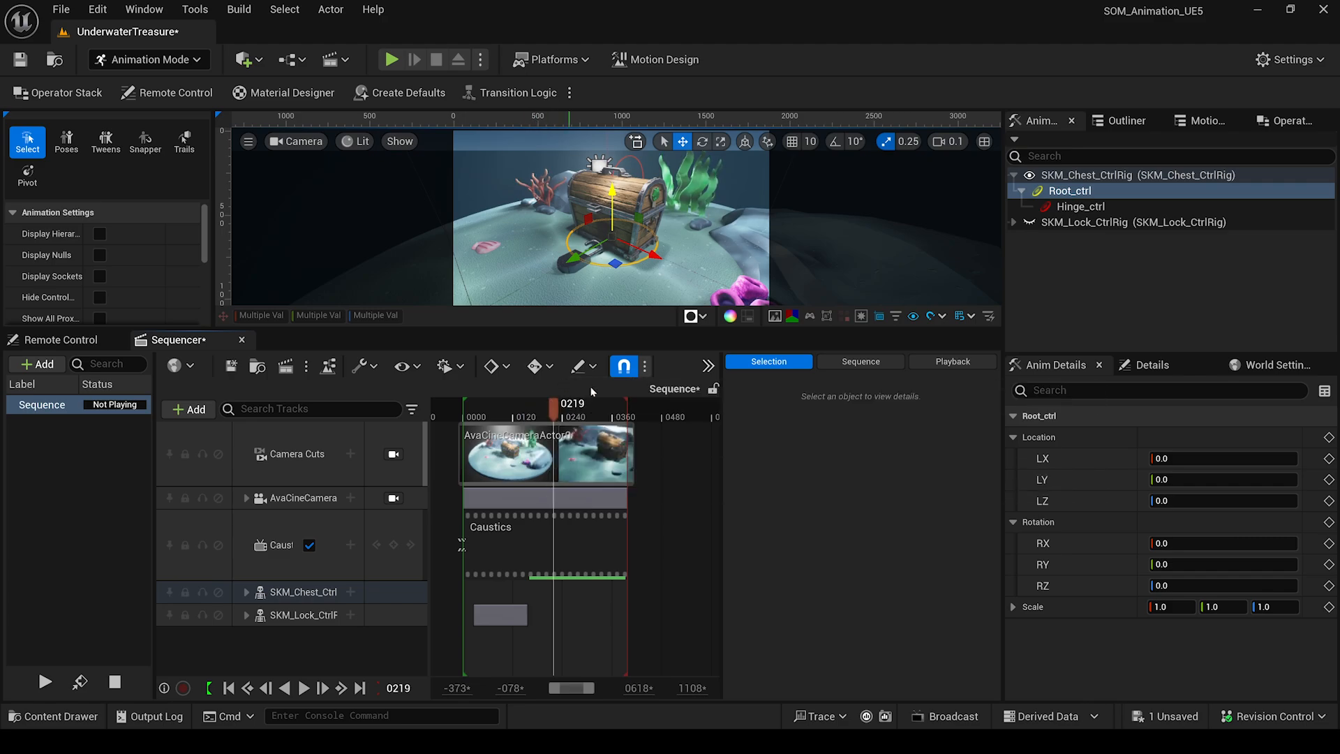
click(1080, 207)
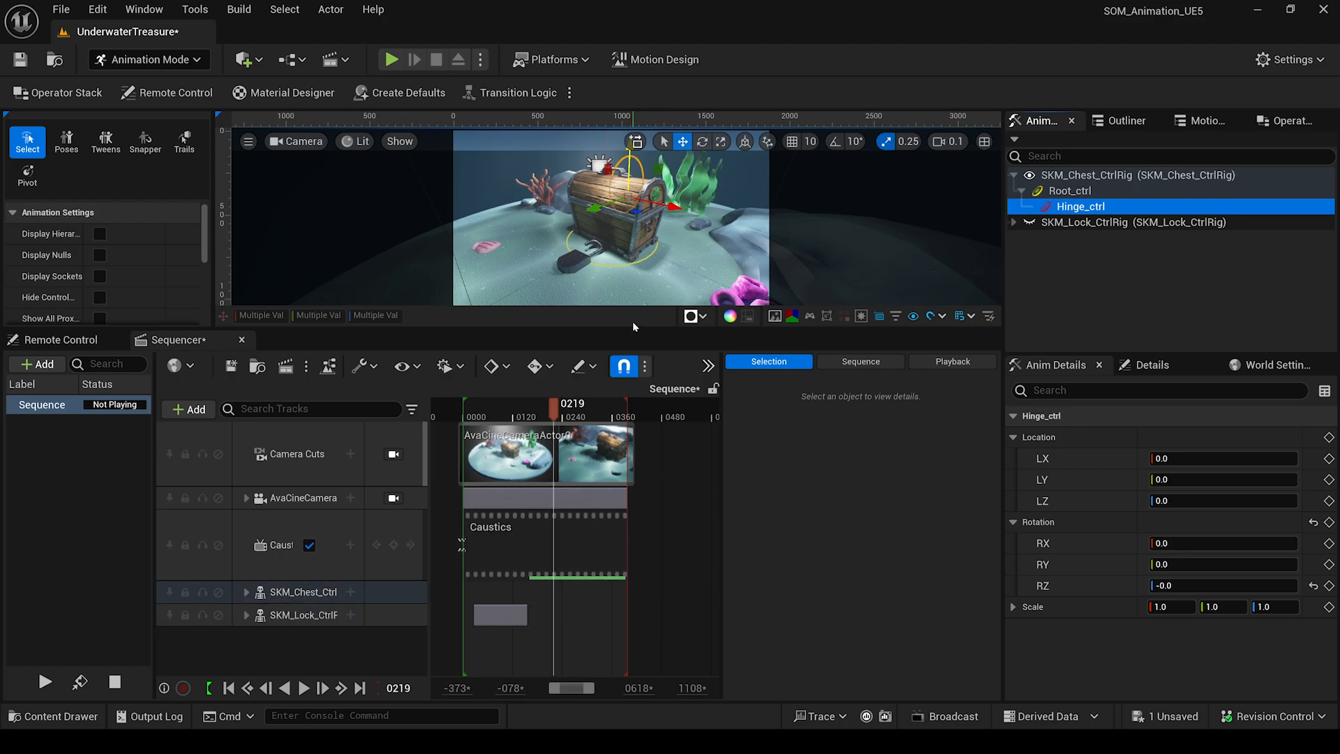
Rotate the chest lid open and set Hinge_ctrl's RX to -120.
drag(634, 326, 634, 464)
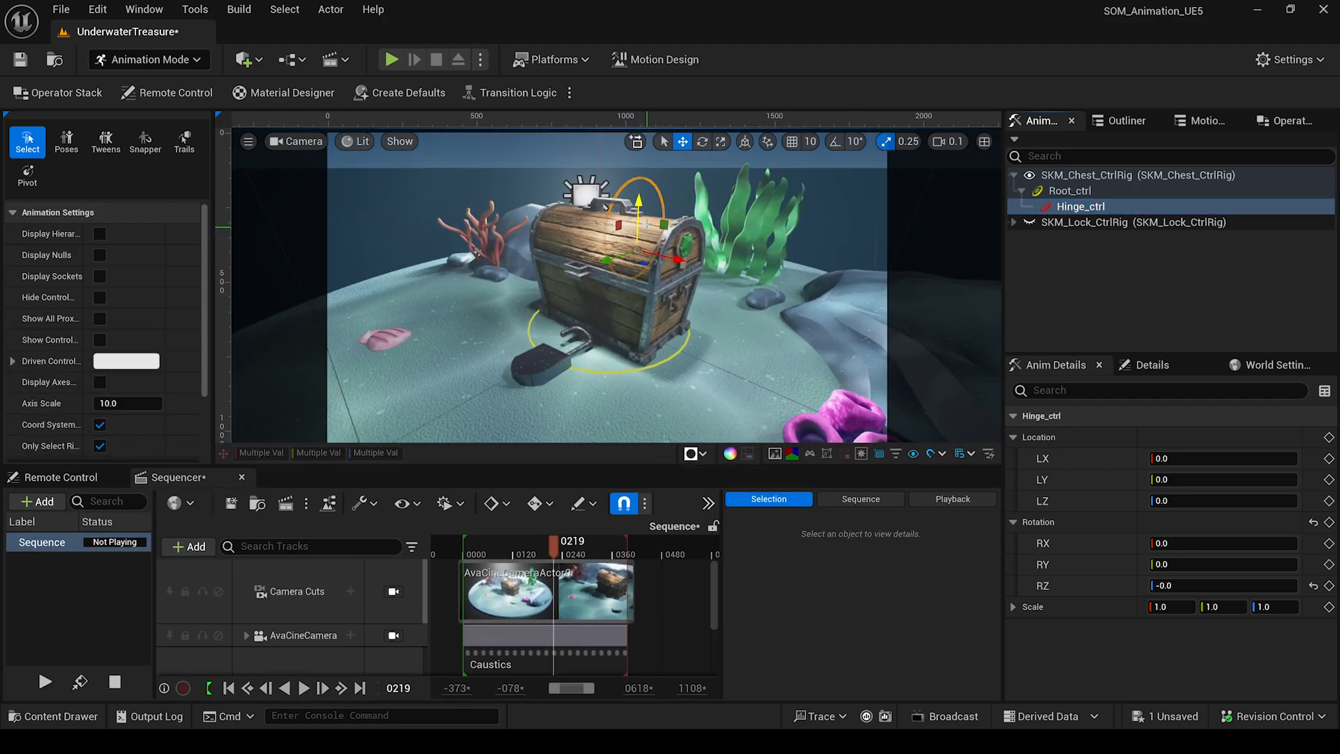
key(e)
drag(619, 235, 688, 203)
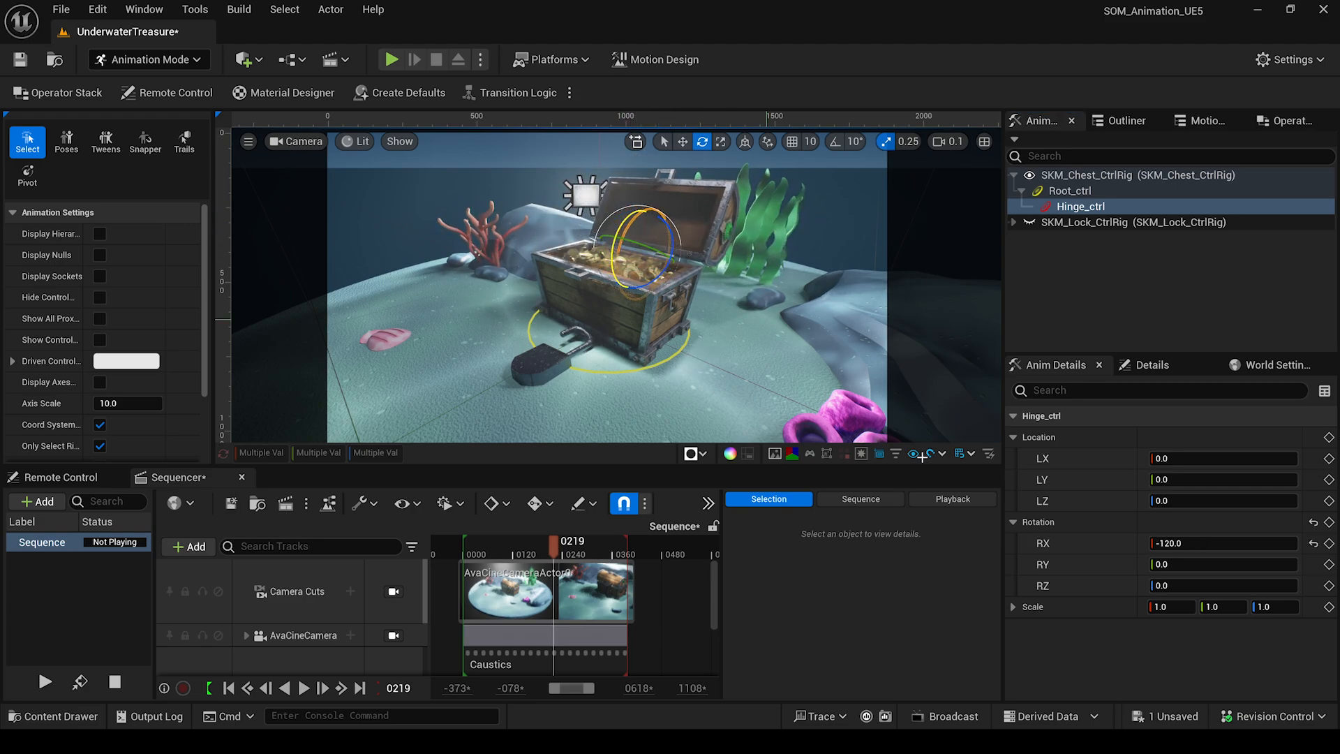
click(1179, 542)
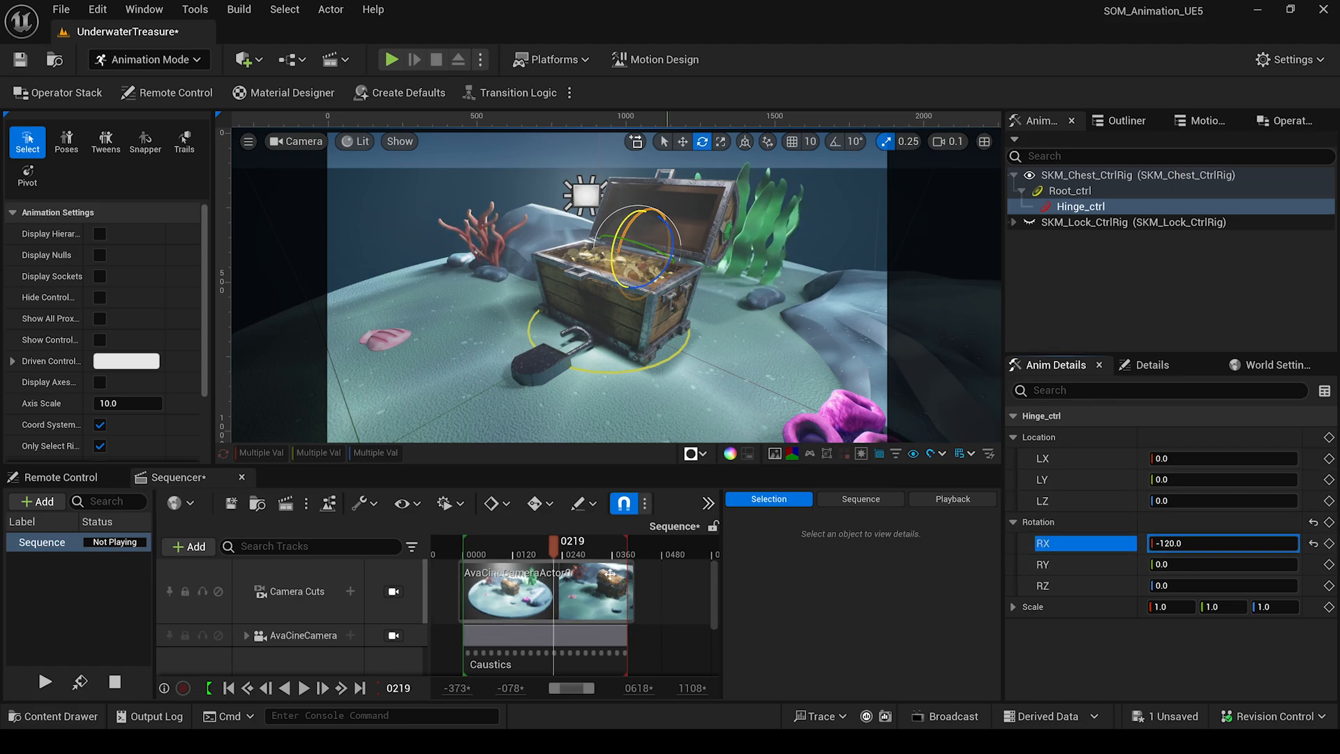
Key Hinge_ctrl's RX -120 rotation at frame 0219 and preview the lid pose around it.
scroll(279, 628, down, 3)
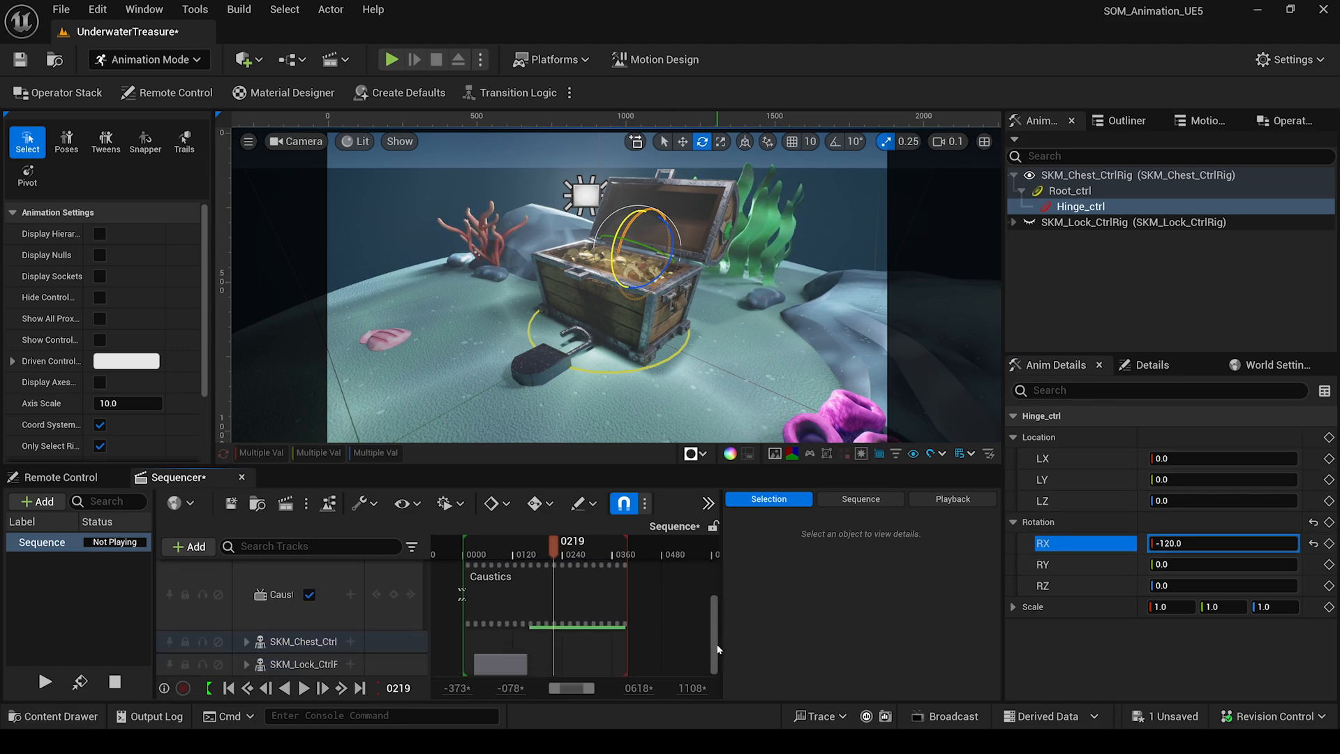
click(244, 641)
scroll(349, 649, down, 2)
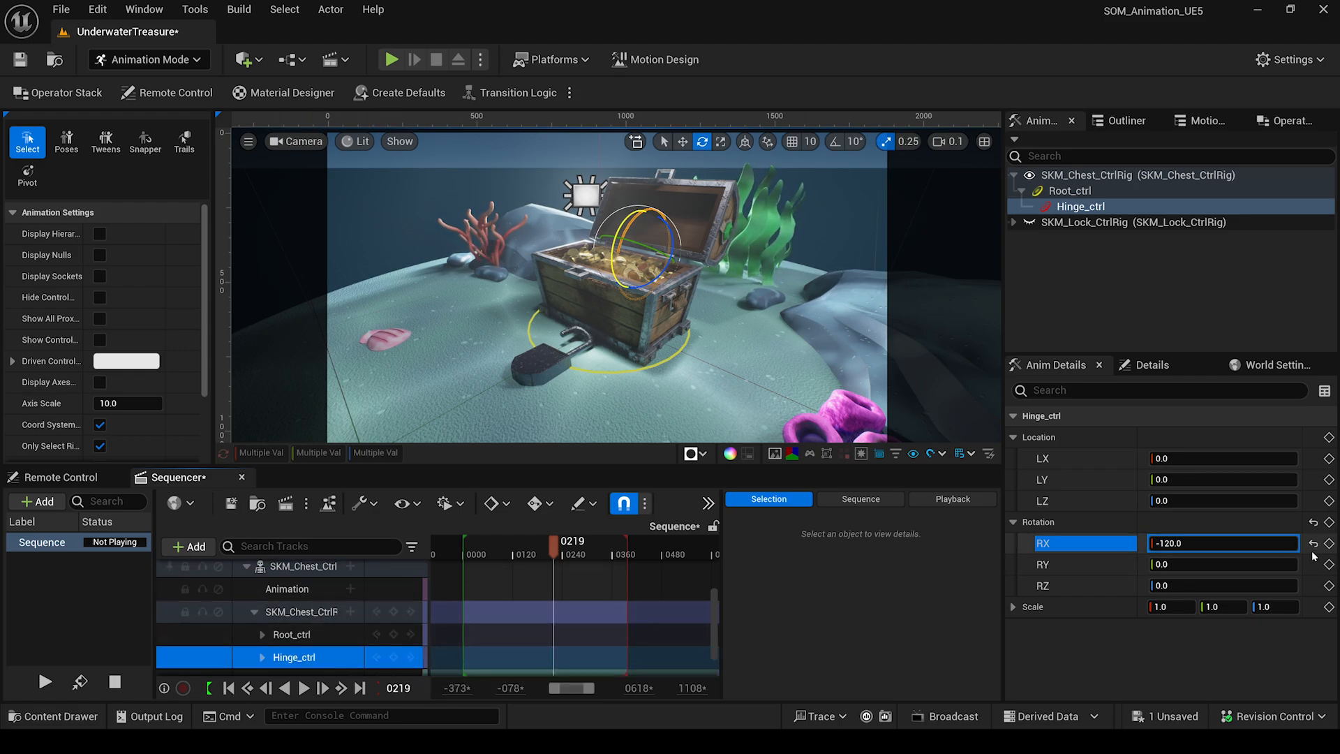
click(1329, 544)
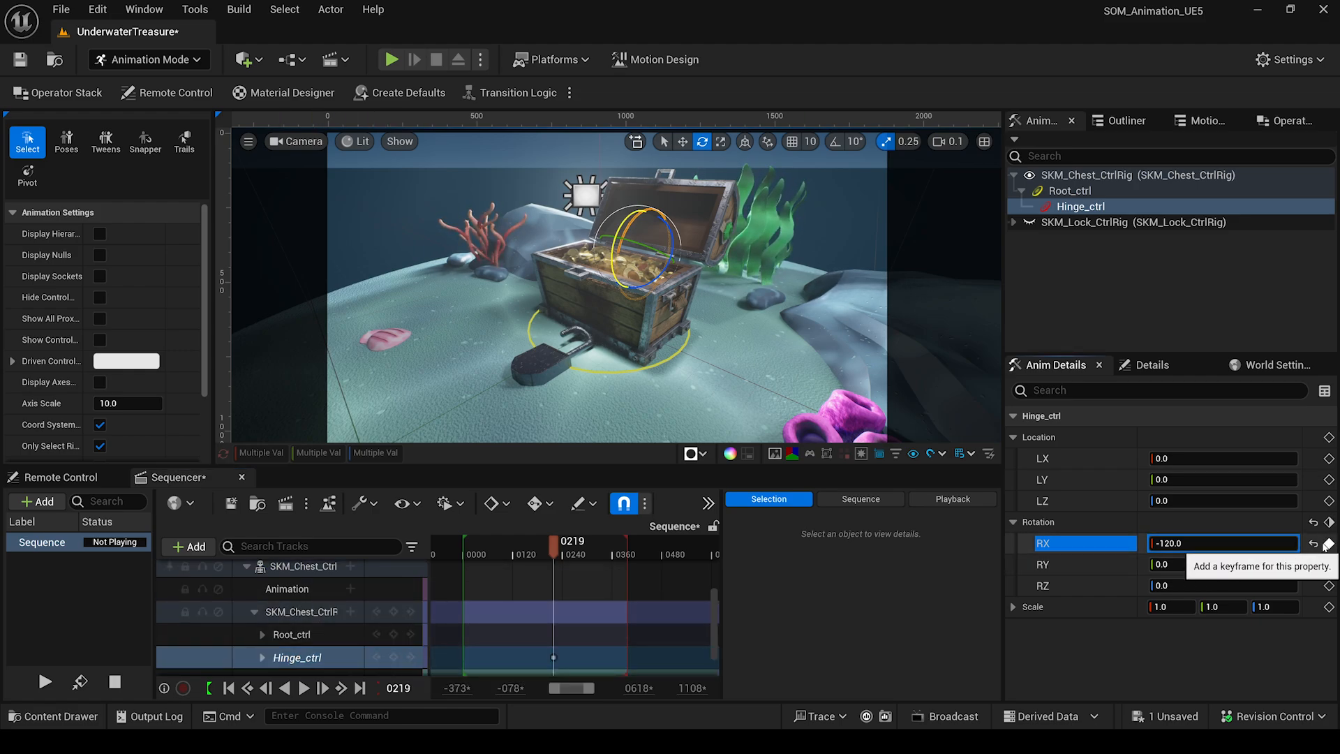
drag(551, 541, 545, 553)
click(411, 658)
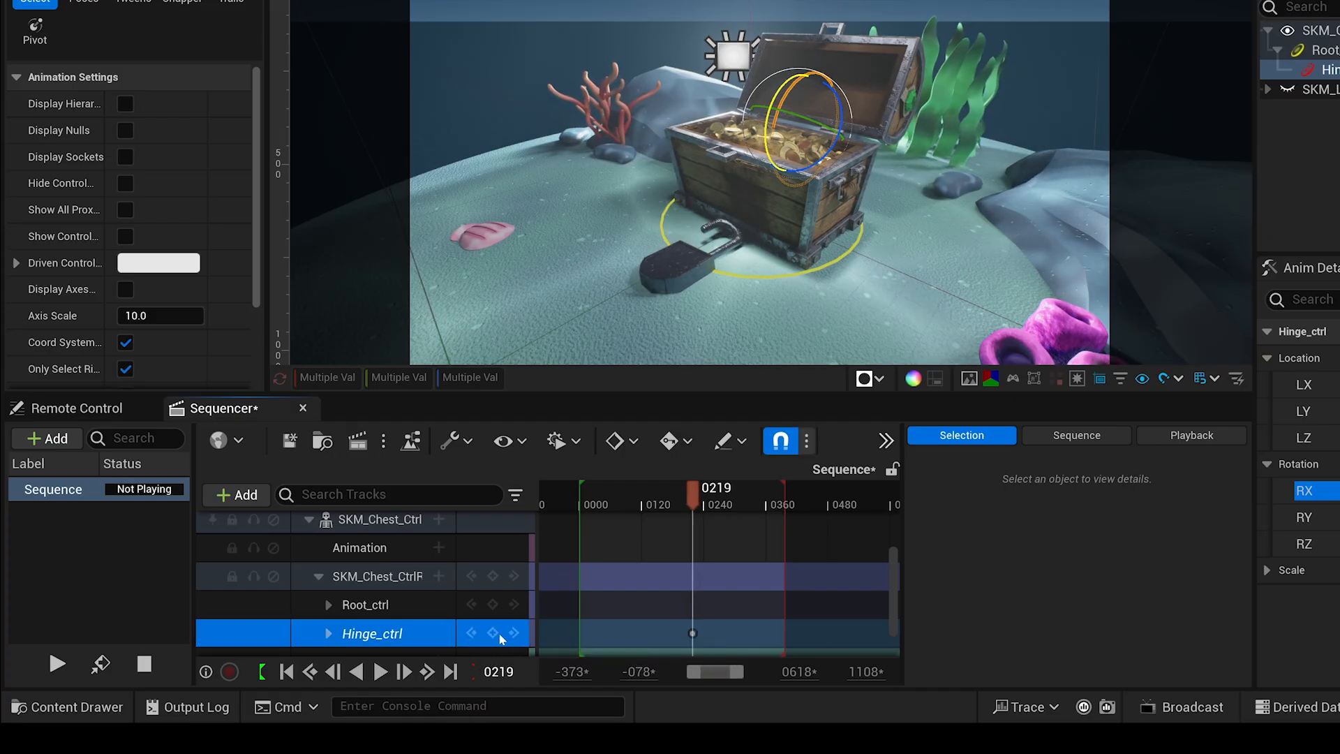
scroll(667, 617, down, 1)
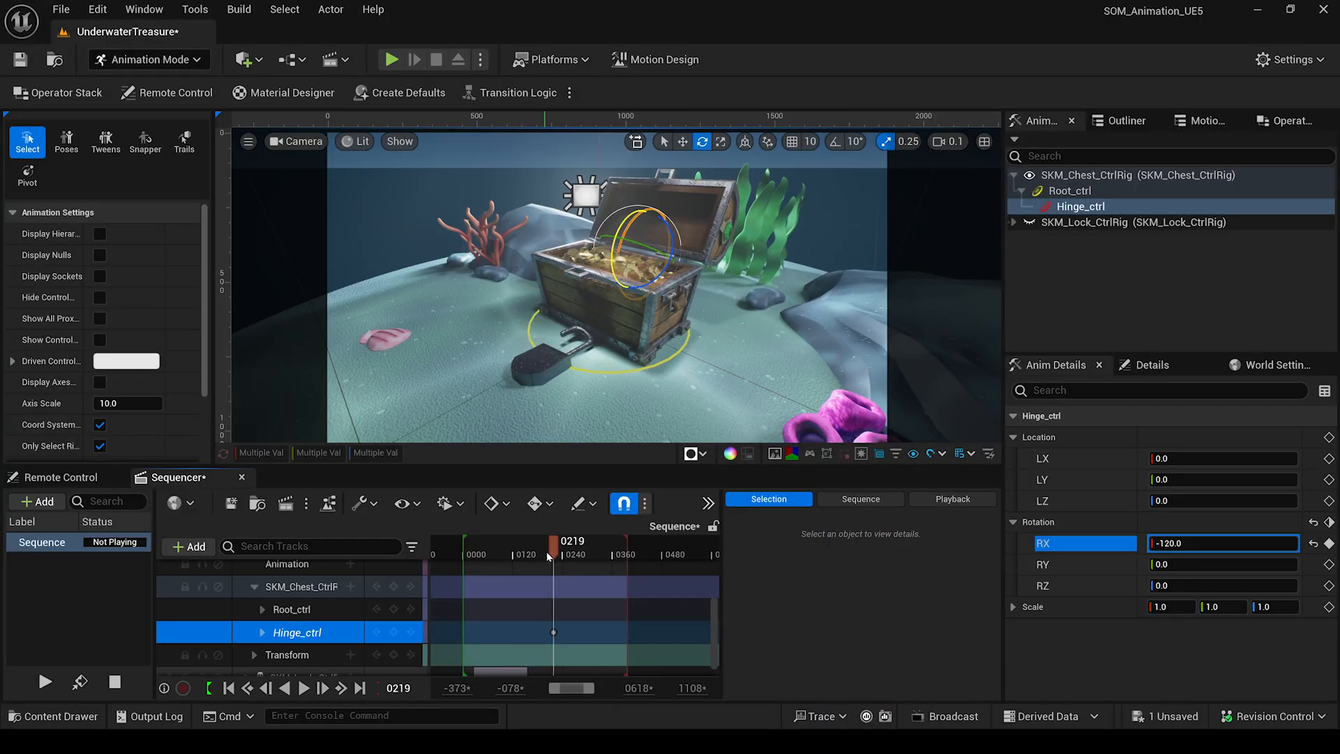
Key Hinge_ctrl RX at 0 on frame 0200 and expand its channels.
drag(553, 551, 547, 553)
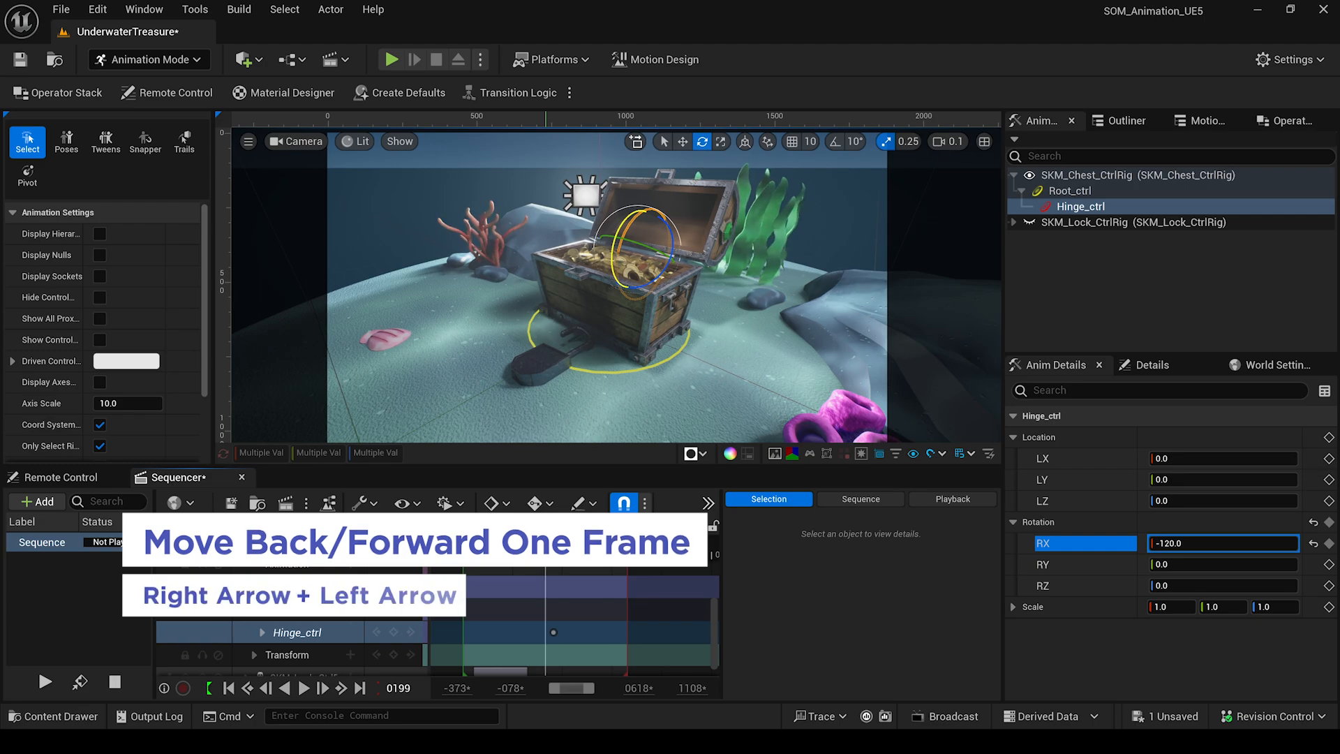
key(Left)
key(Right)
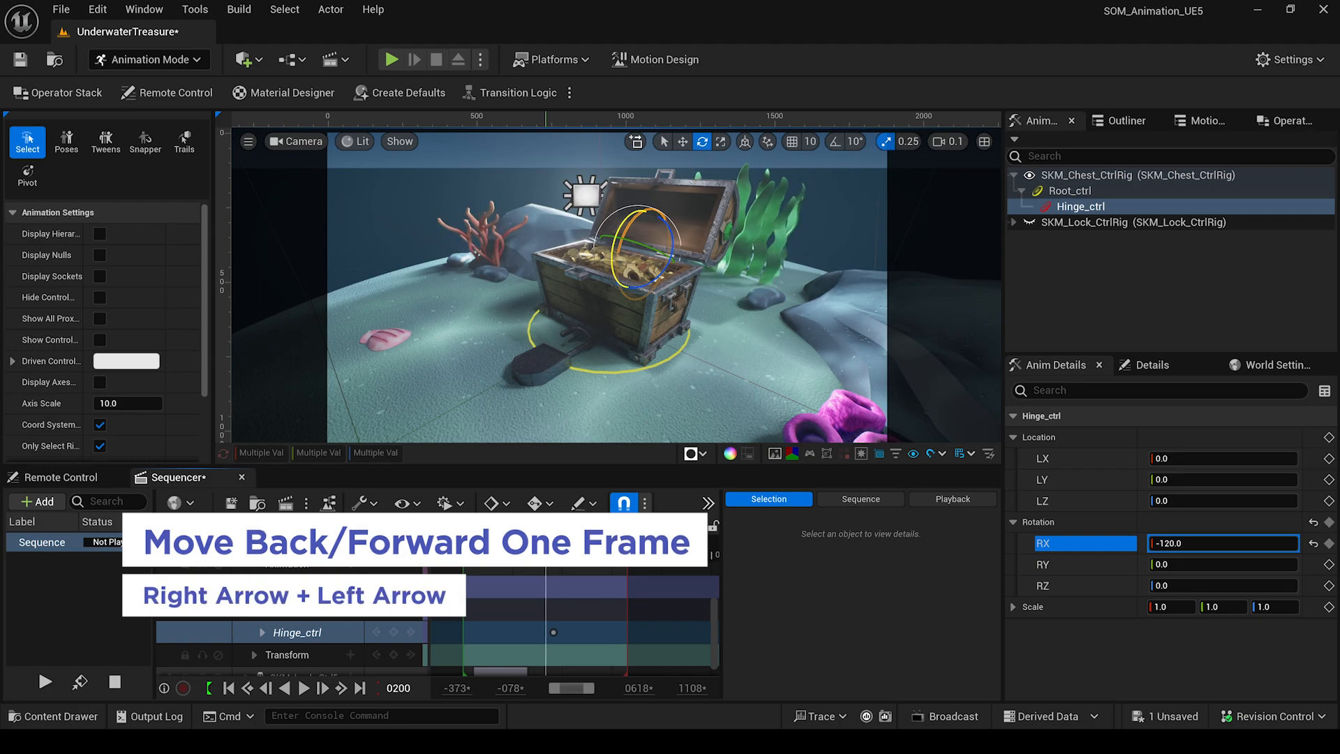
click(1208, 543)
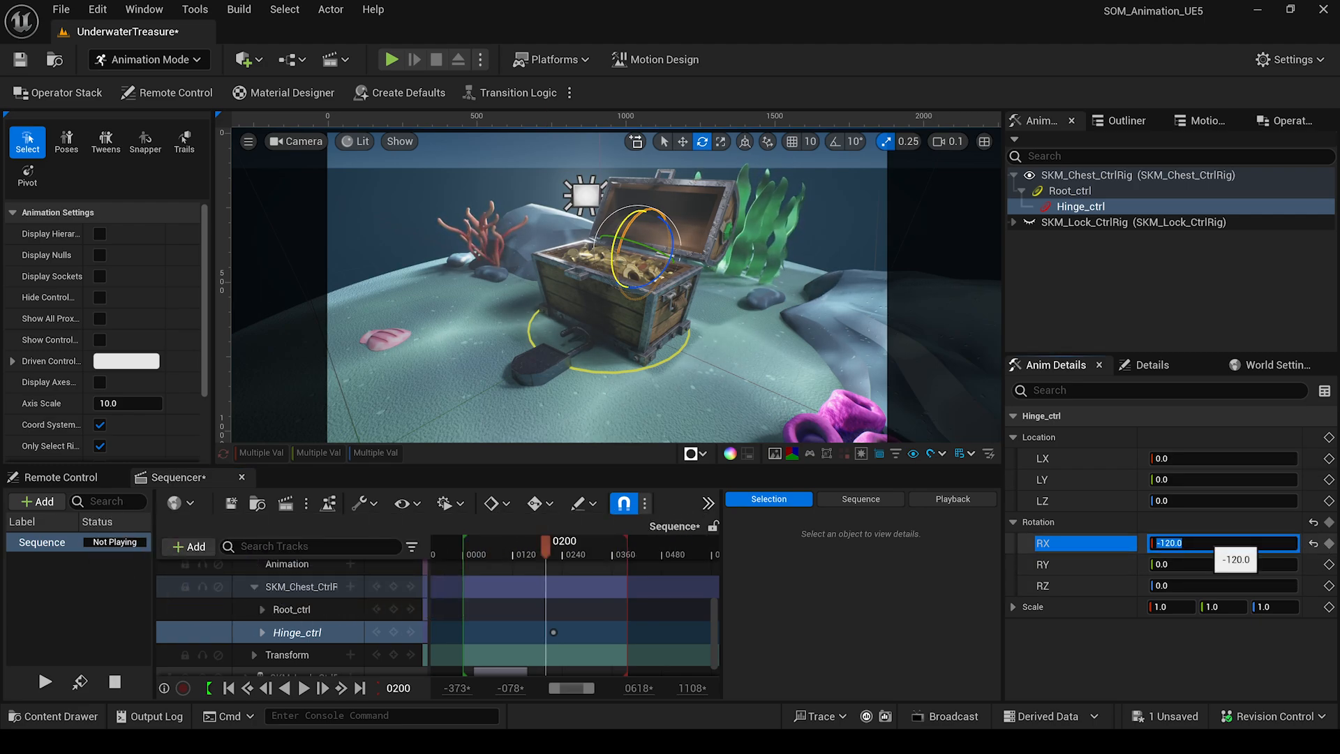
text(0)
key(Return)
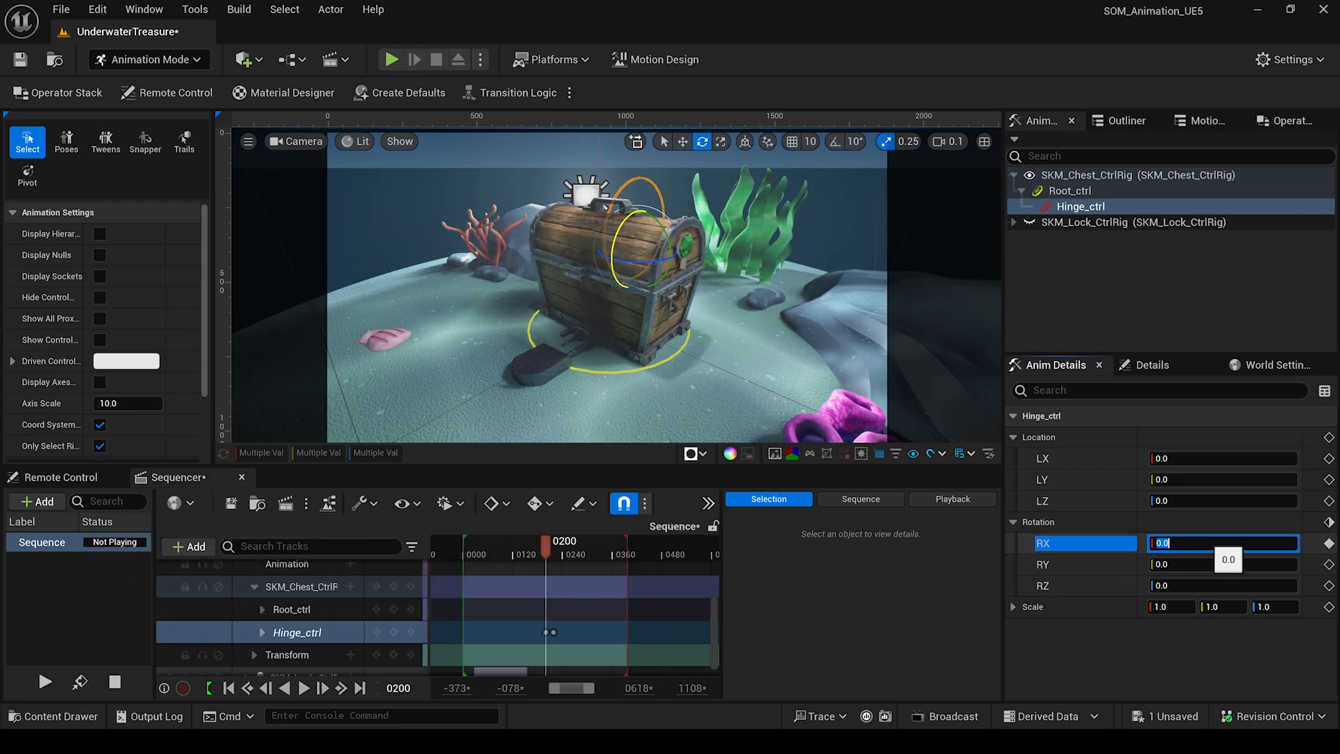
click(264, 632)
scroll(541, 636, down, 3)
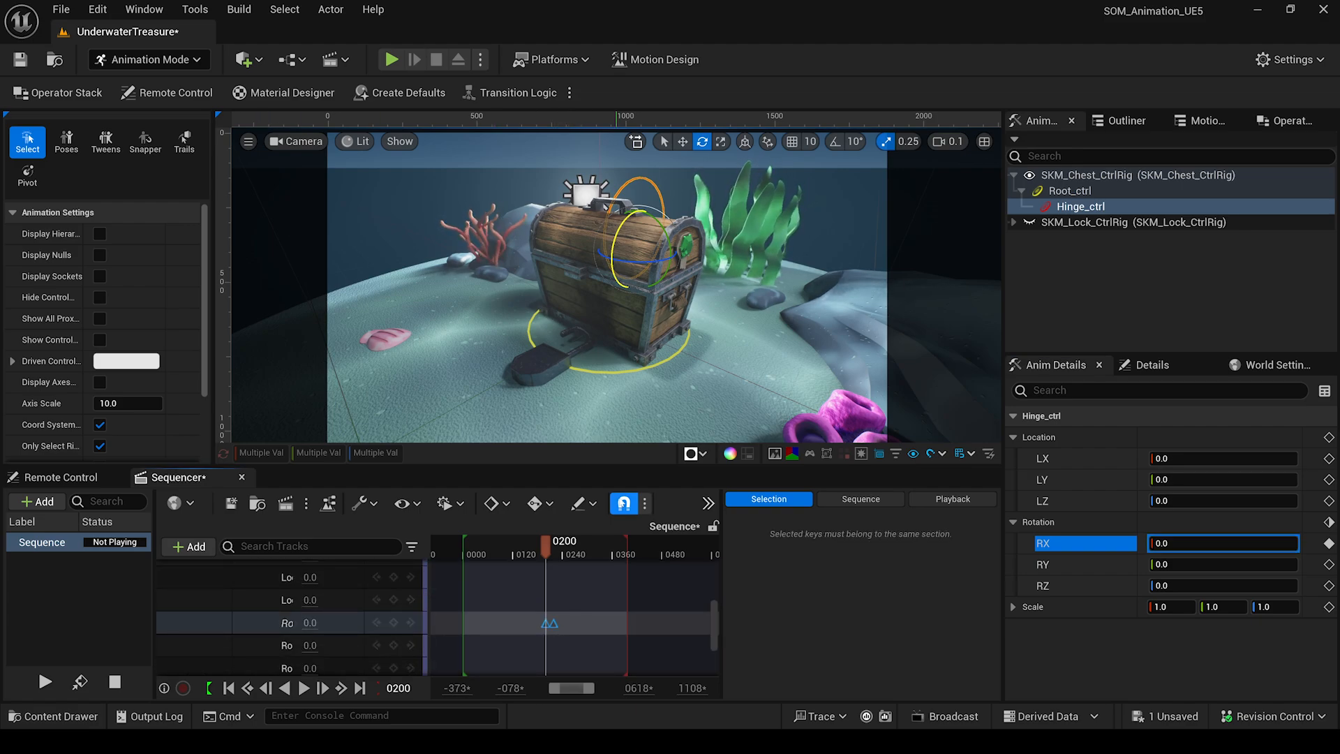
Set both lid keyframes to Cubic (Auto) interpolation in the Curve Editor.
click(709, 503)
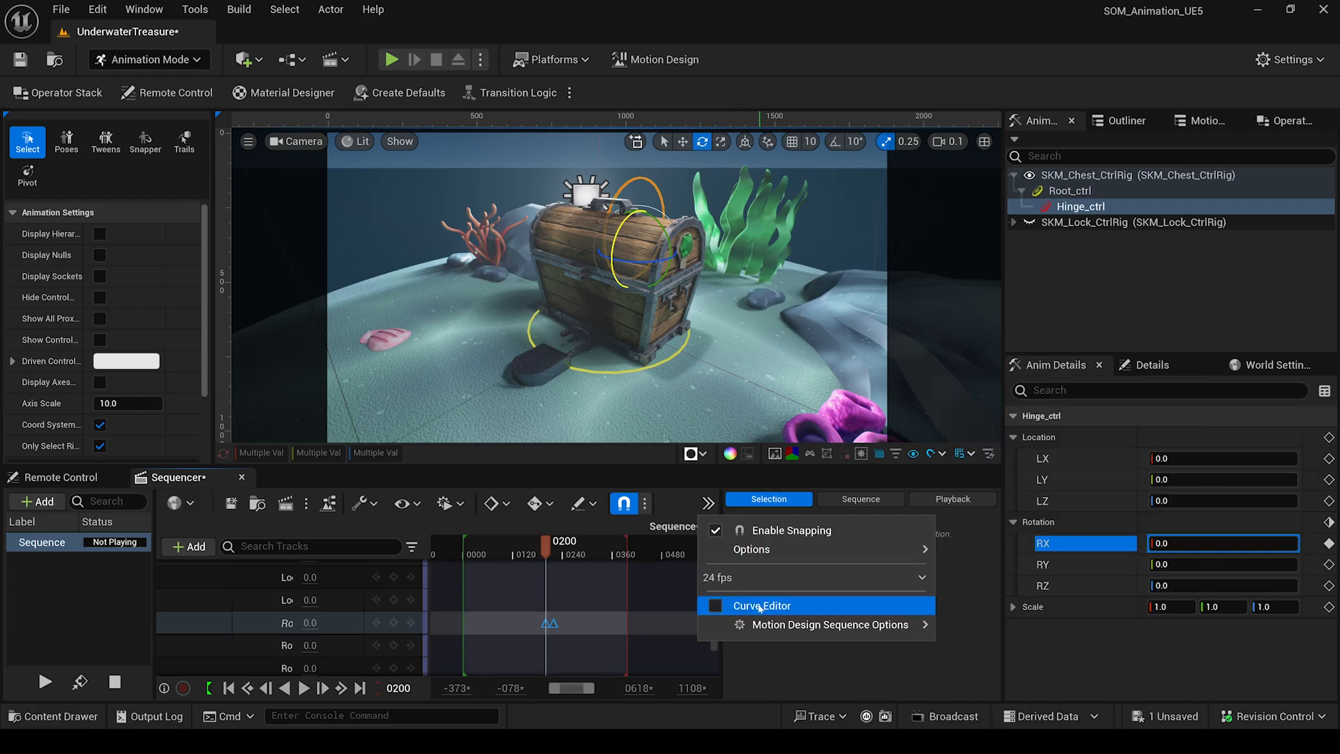
click(751, 607)
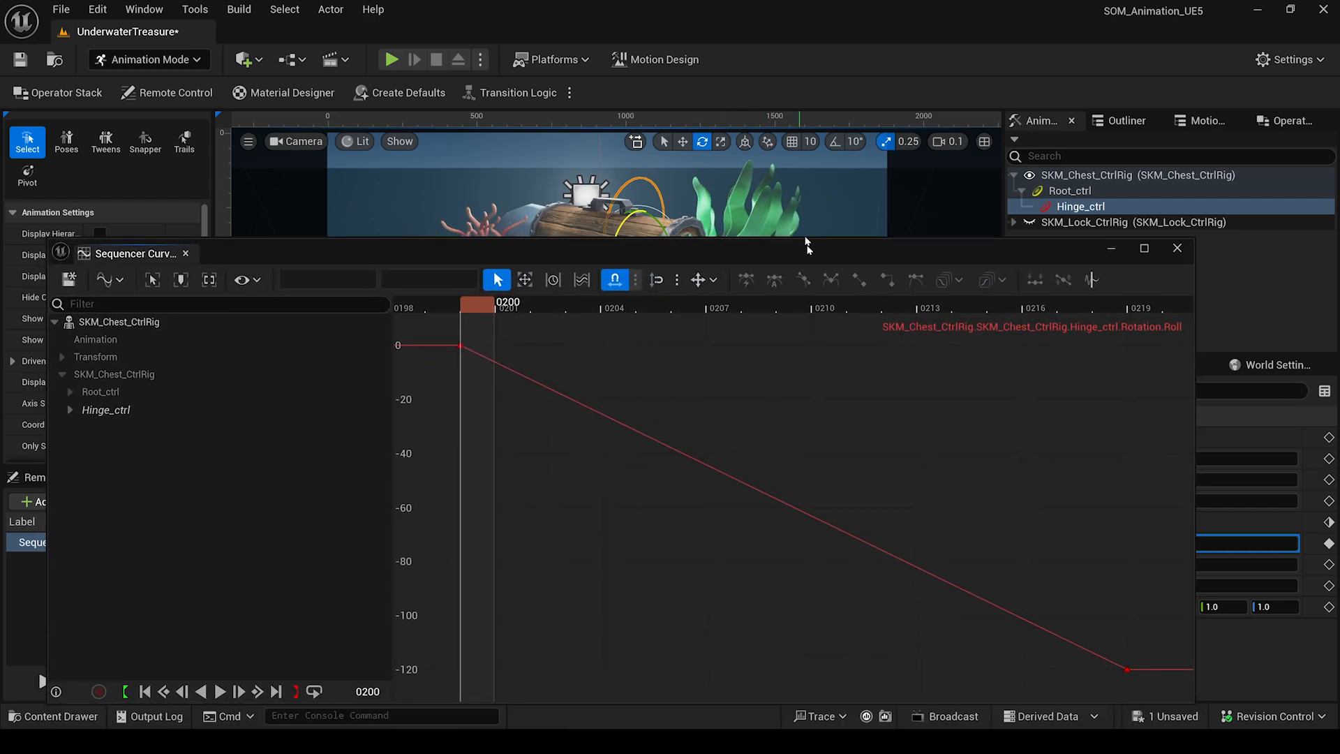
drag(428, 229, 1129, 590)
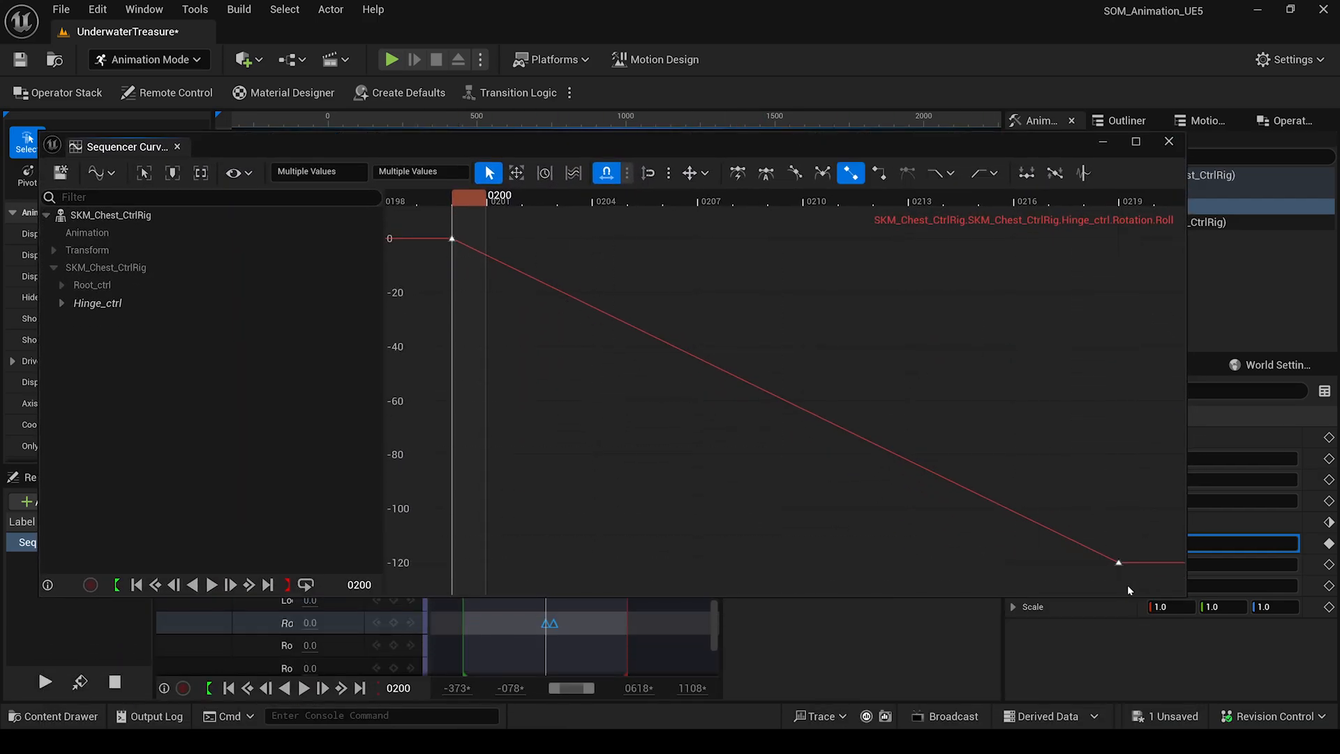
click(768, 173)
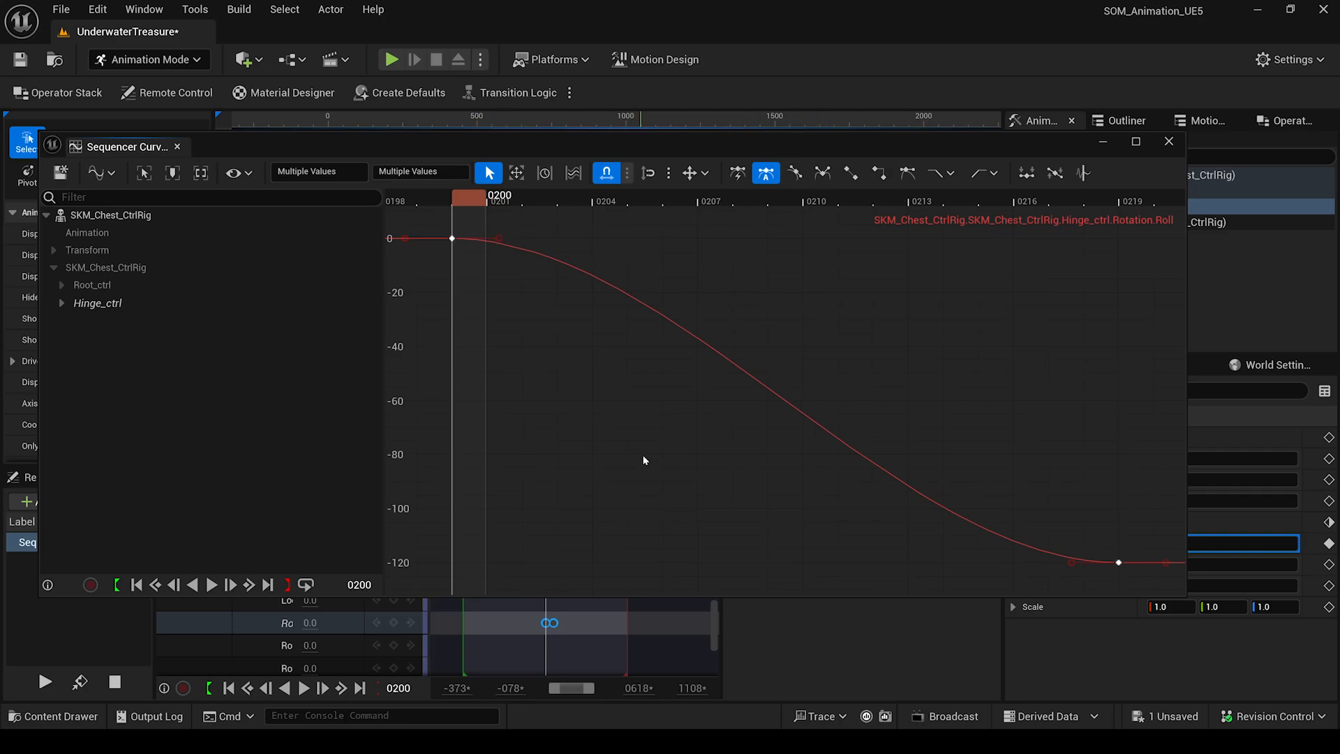
Undo a trial key move, close the Curve Editor, and play back the lid opening.
scroll(641, 447, down, 3)
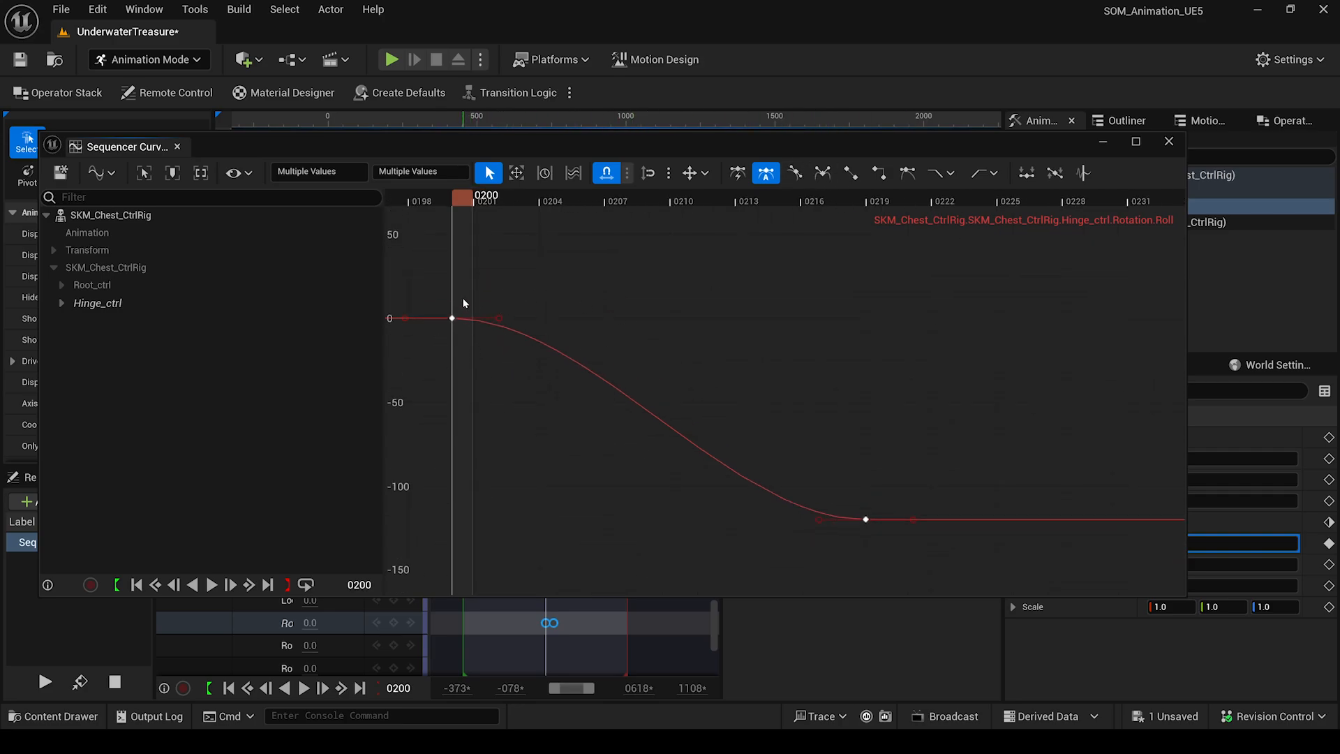
middle_drag(860, 561, 828, 511)
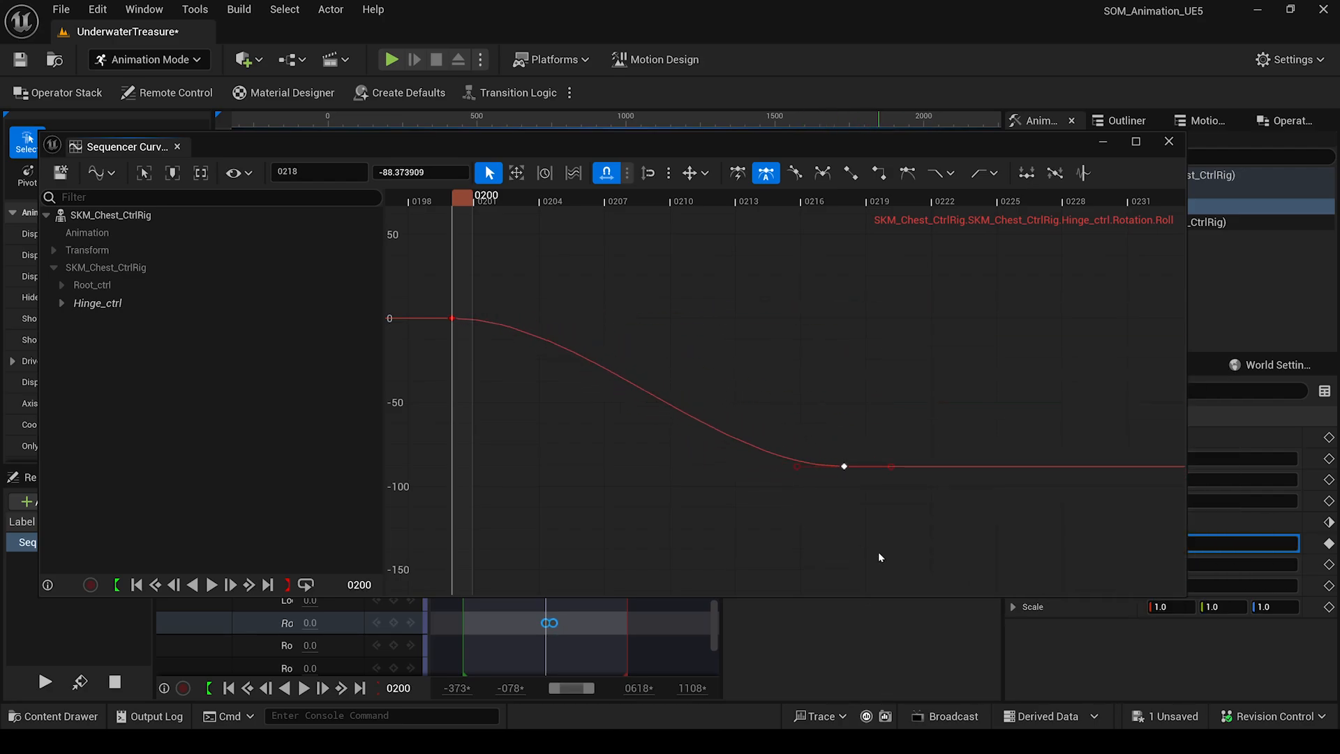
key(ctrl+z)
click(1110, 145)
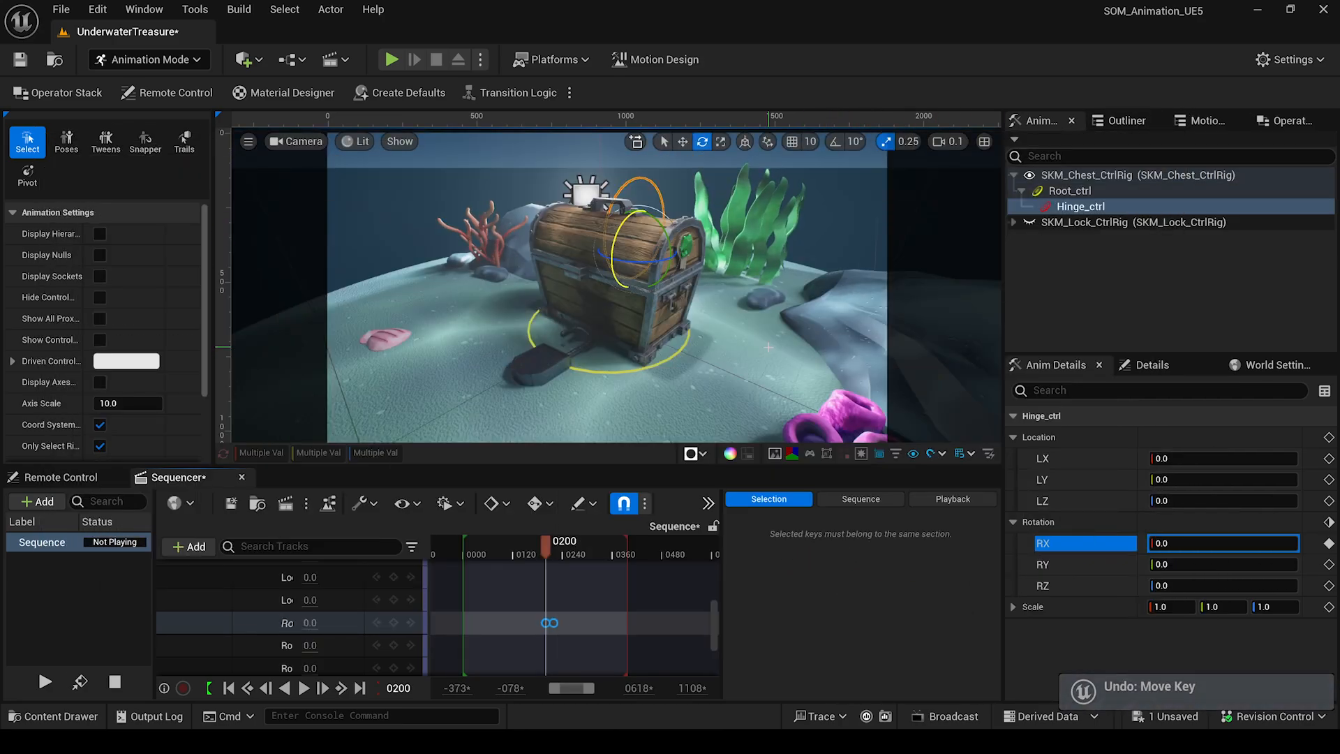
mouse_move(548, 551)
mouse_down()
mouse_move(534, 553)
mouse_move(565, 566)
mouse_up()
key(space)
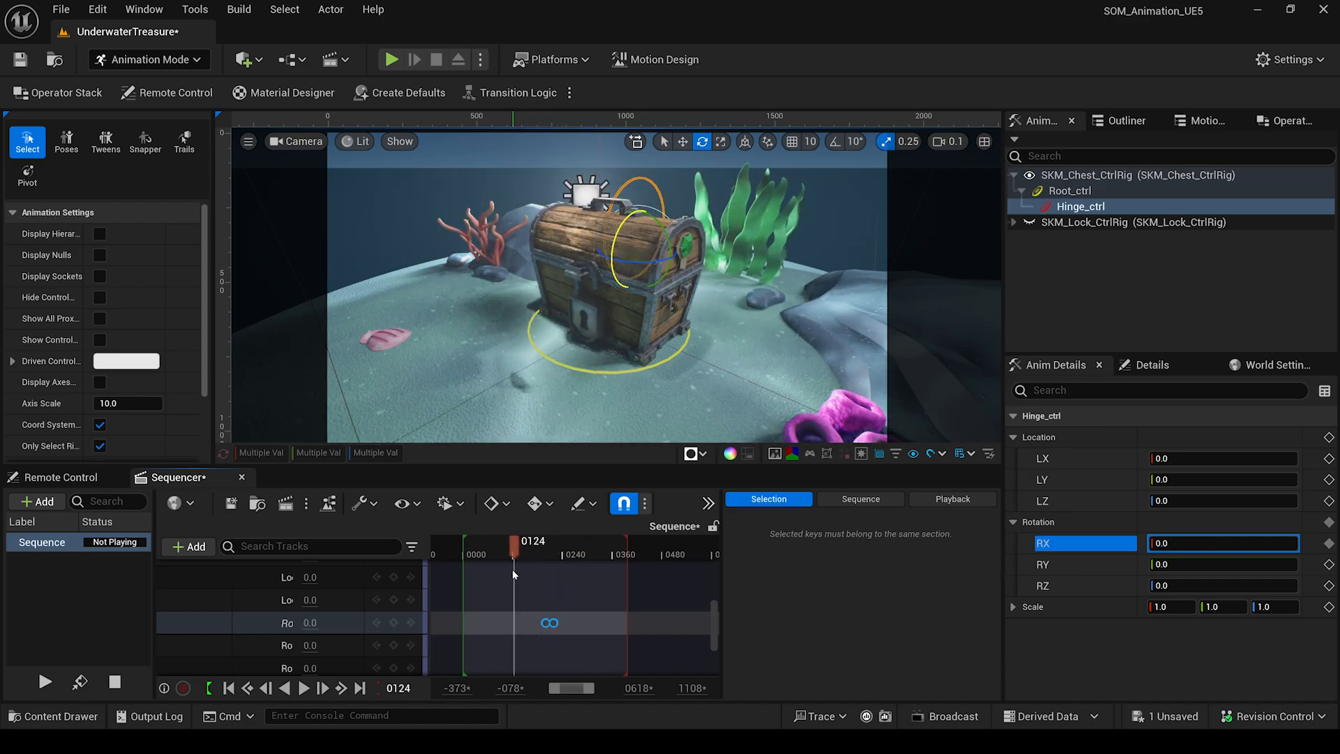
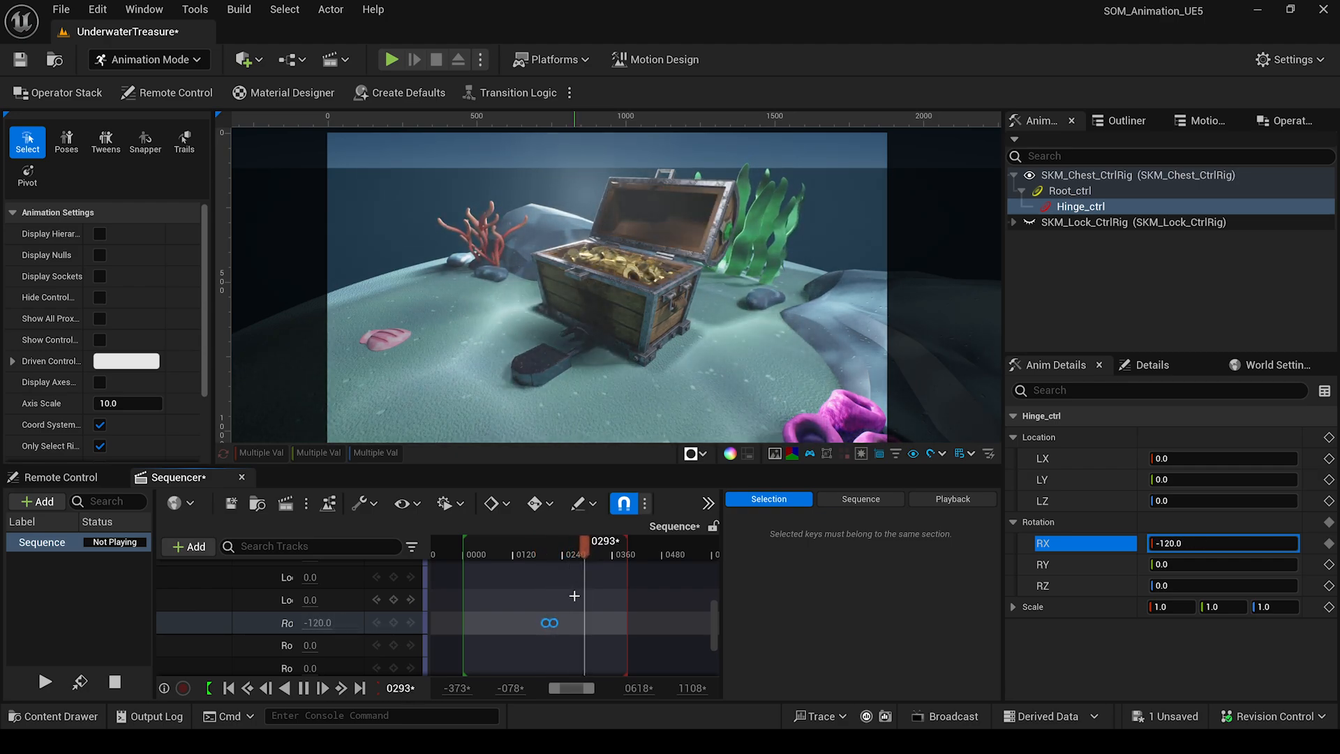
Stop playback, collapse Hinge_ctrl and SKM_Chest_CtrlRig, and scrub back to review the open lid.
key(space)
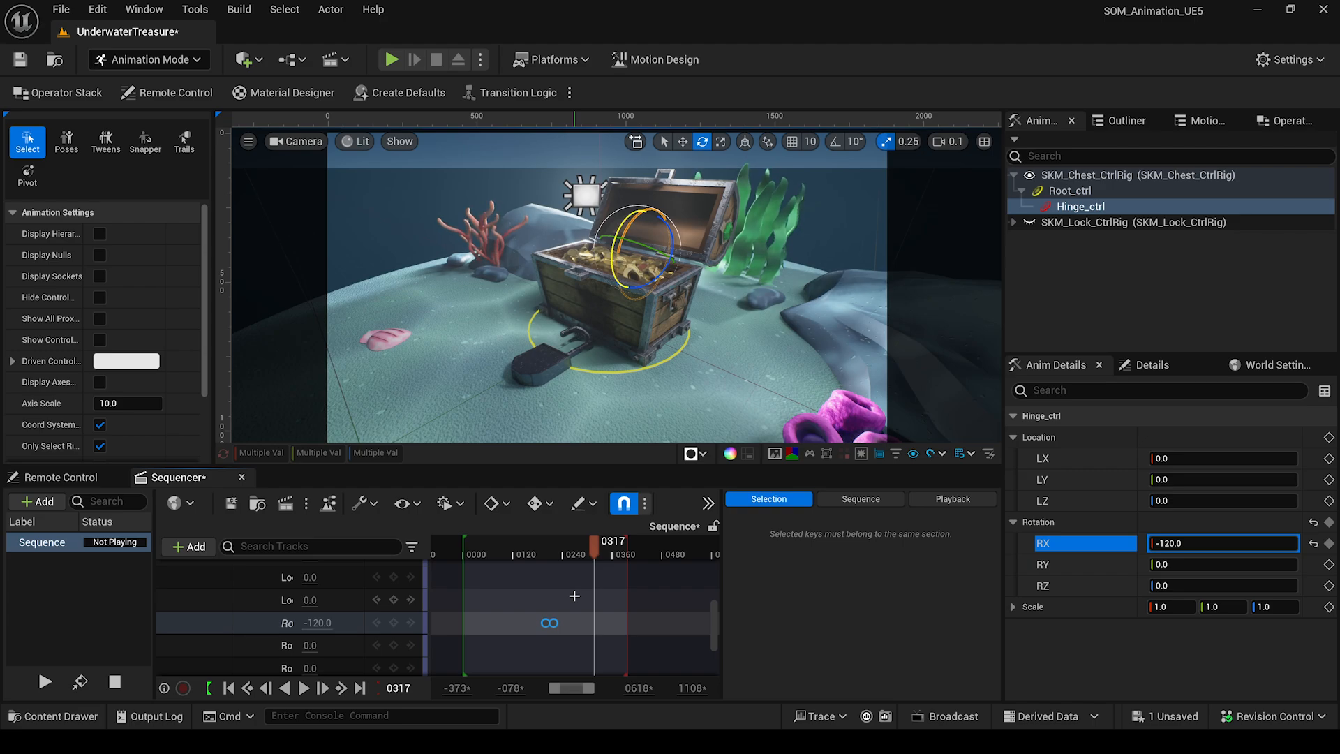
scroll(336, 613, up, 2)
click(263, 584)
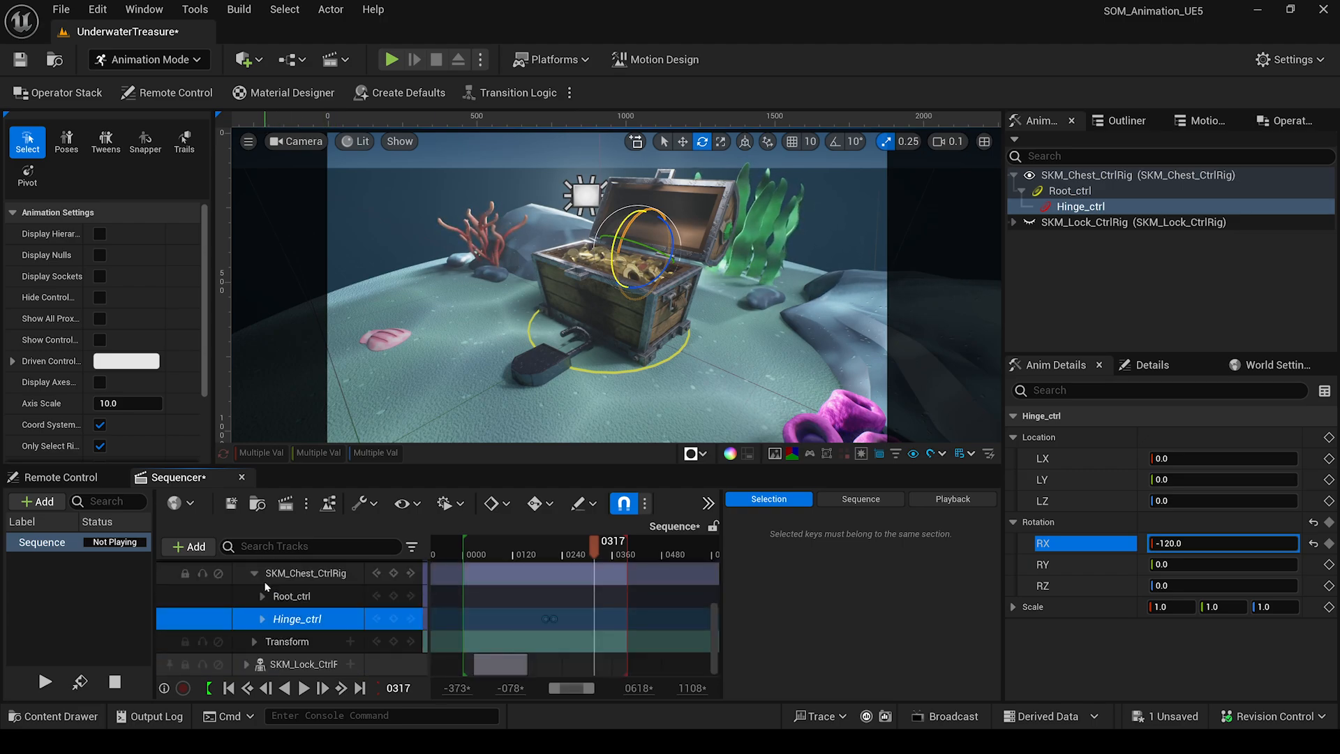
scroll(266, 593, up, 1)
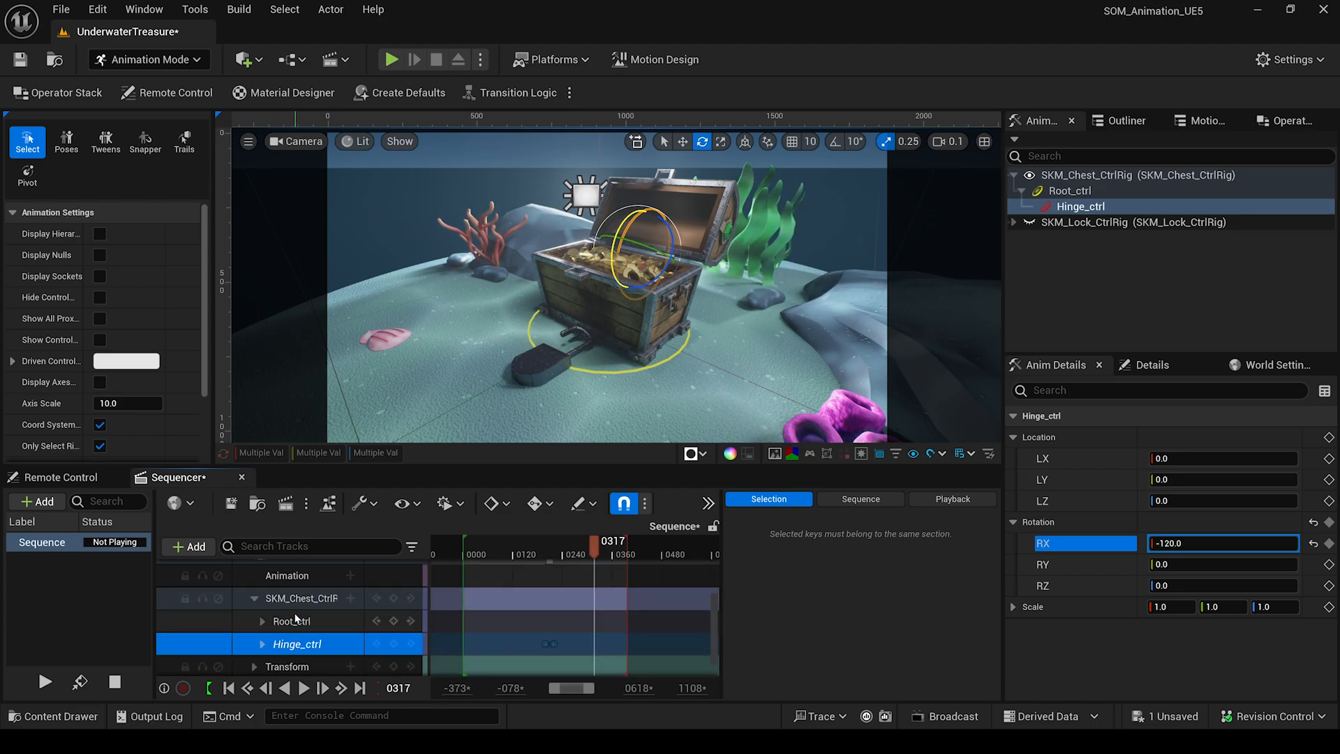
click(255, 598)
drag(590, 553, 566, 568)
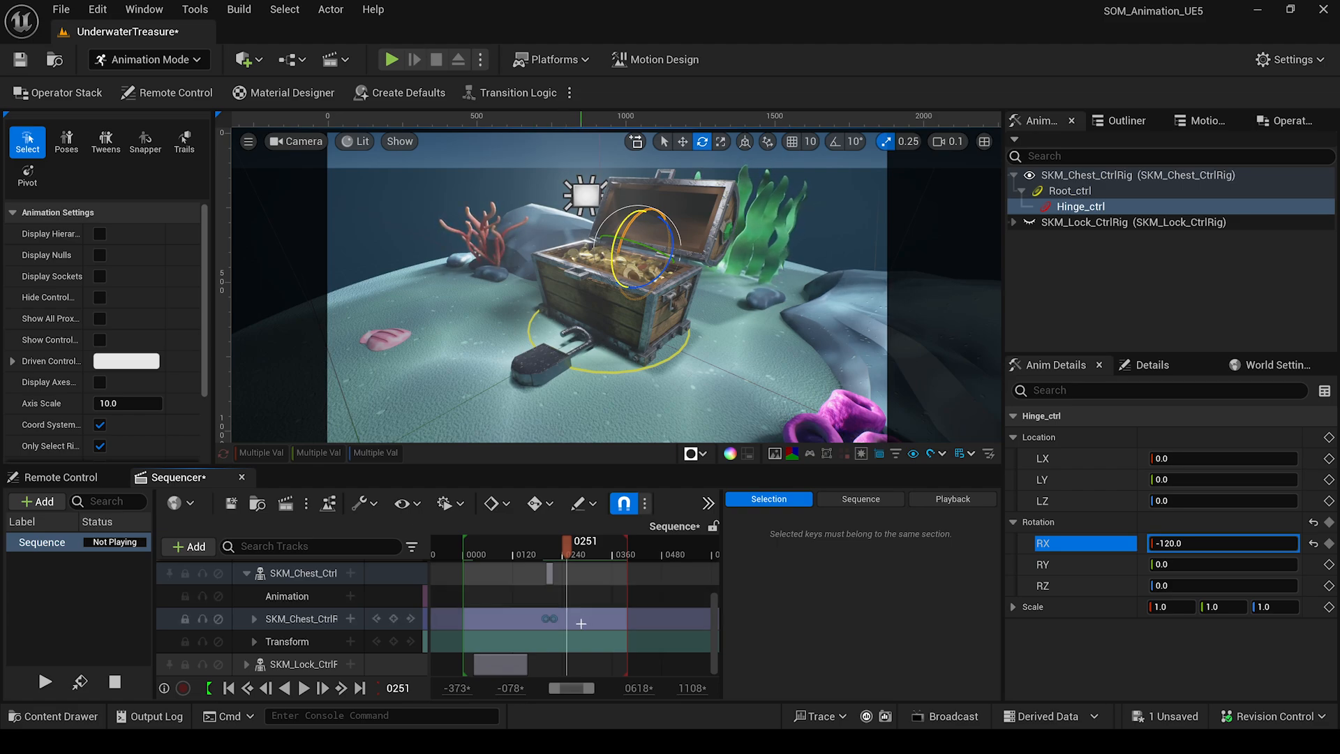
Open the SKM_Chest_CtrlRig asset from the Content Drawer and frame its forward solve graph.
click(49, 717)
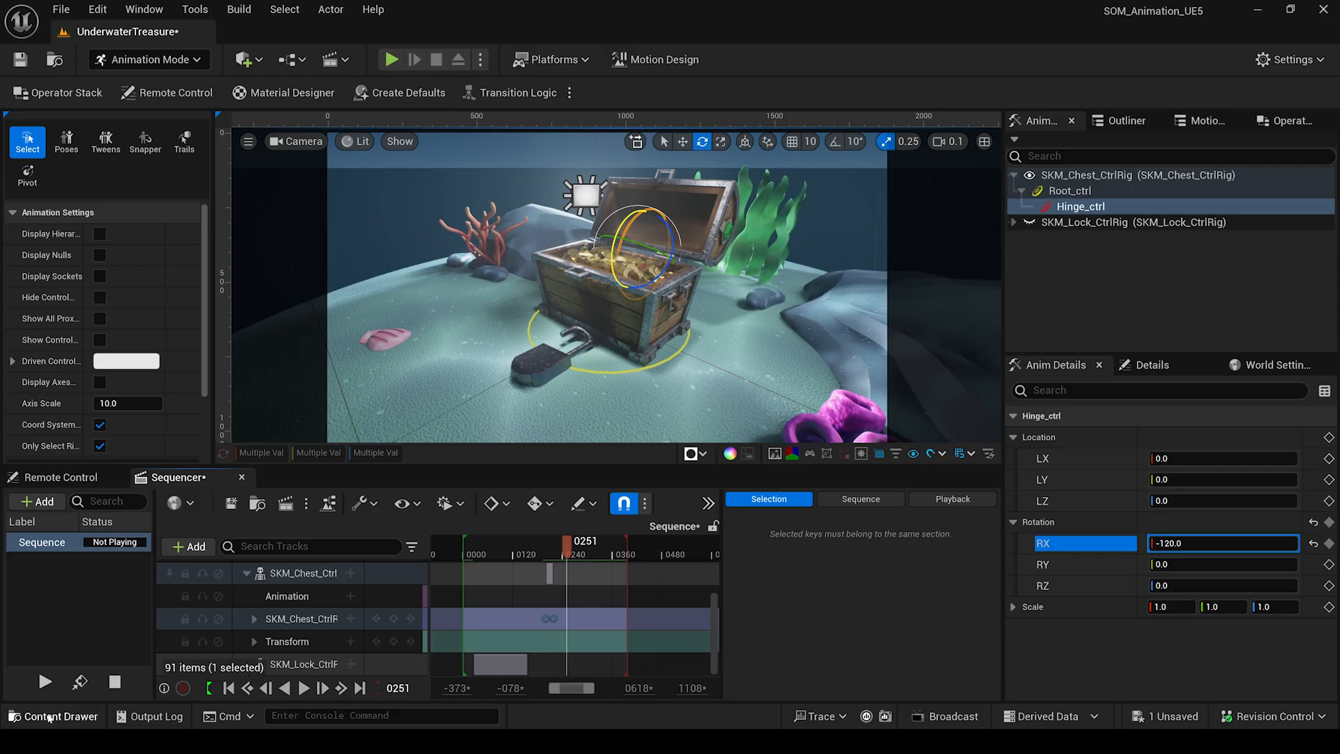
double_click(538, 282)
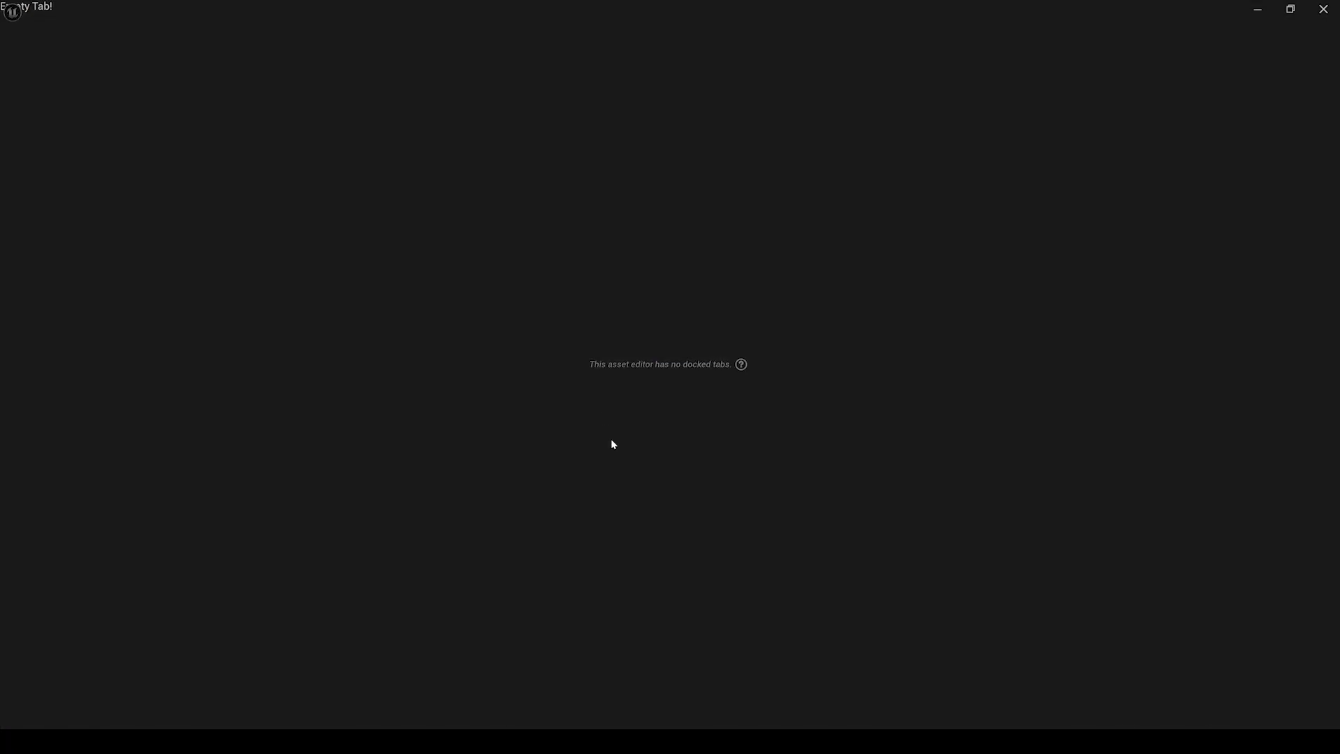
right_drag(580, 480, 561, 338)
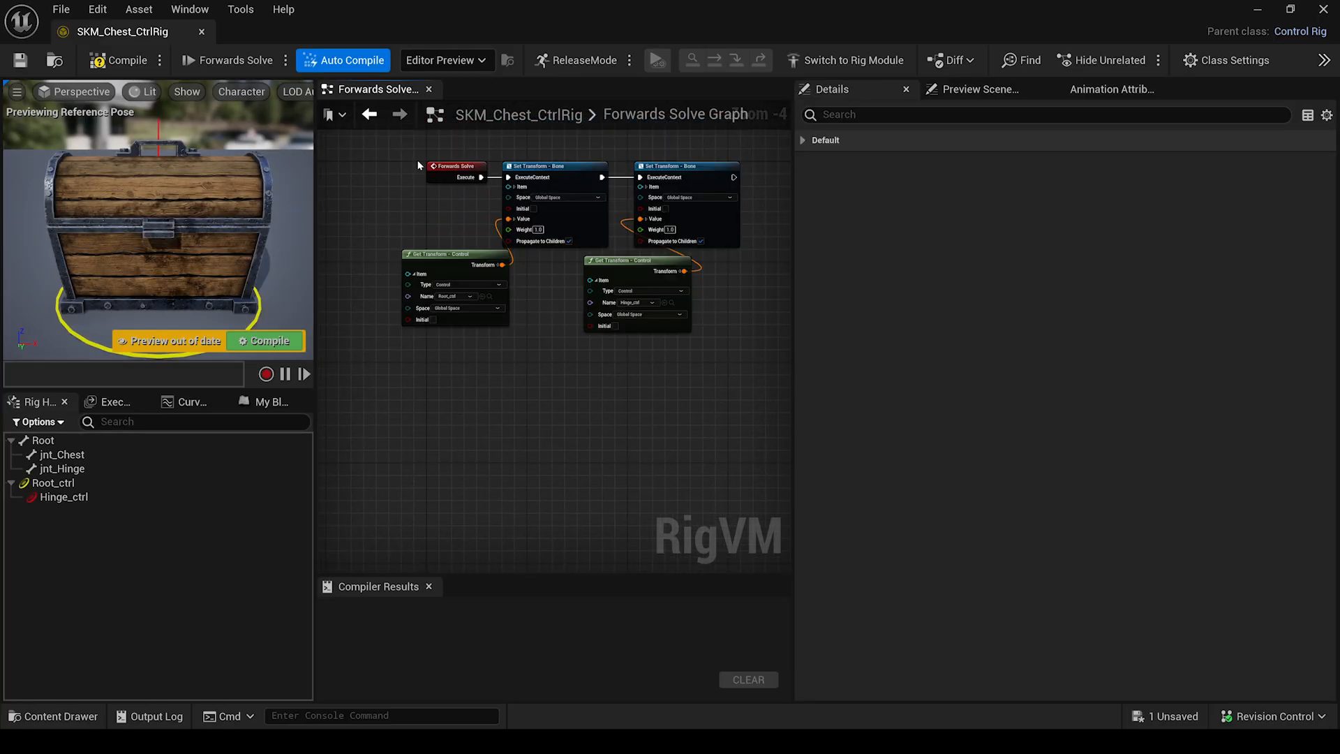
drag(412, 149, 734, 325)
Add a Backwards Solve event to the graph and bring the Root bone in.
right_click(441, 401)
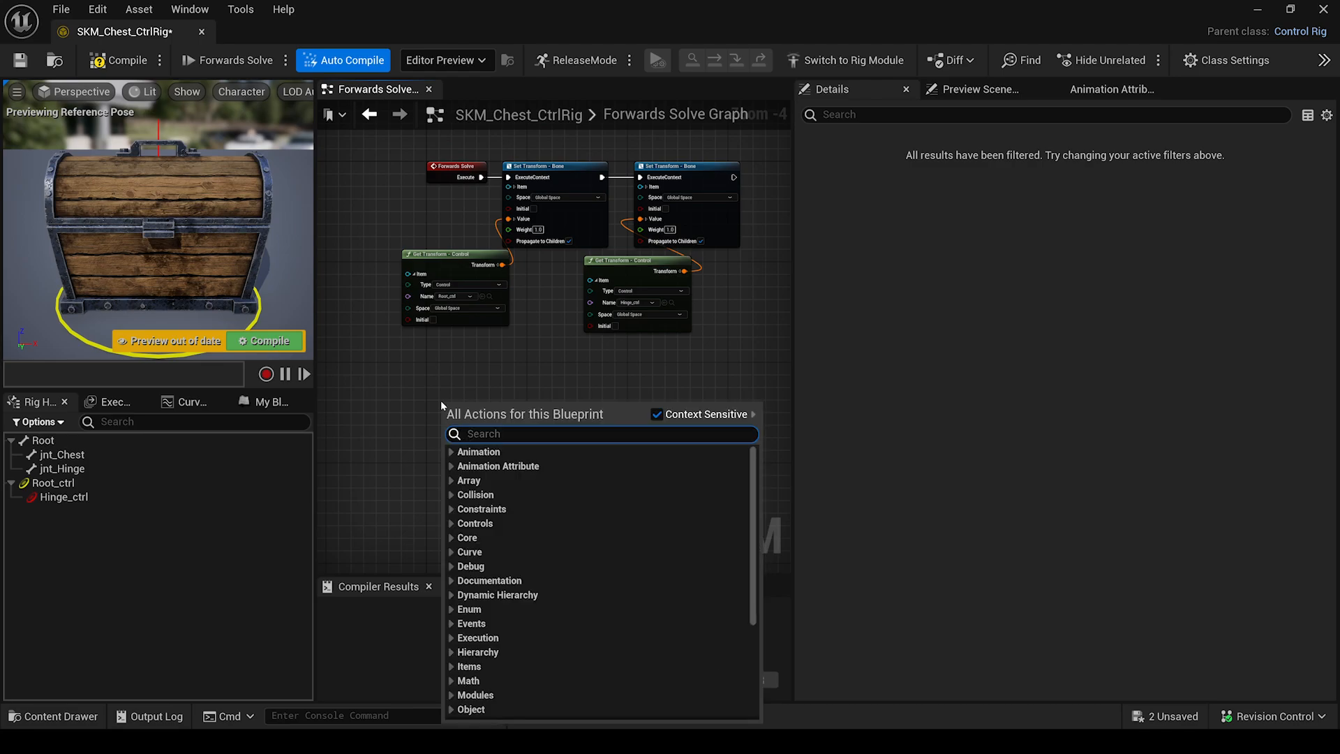
text(back)
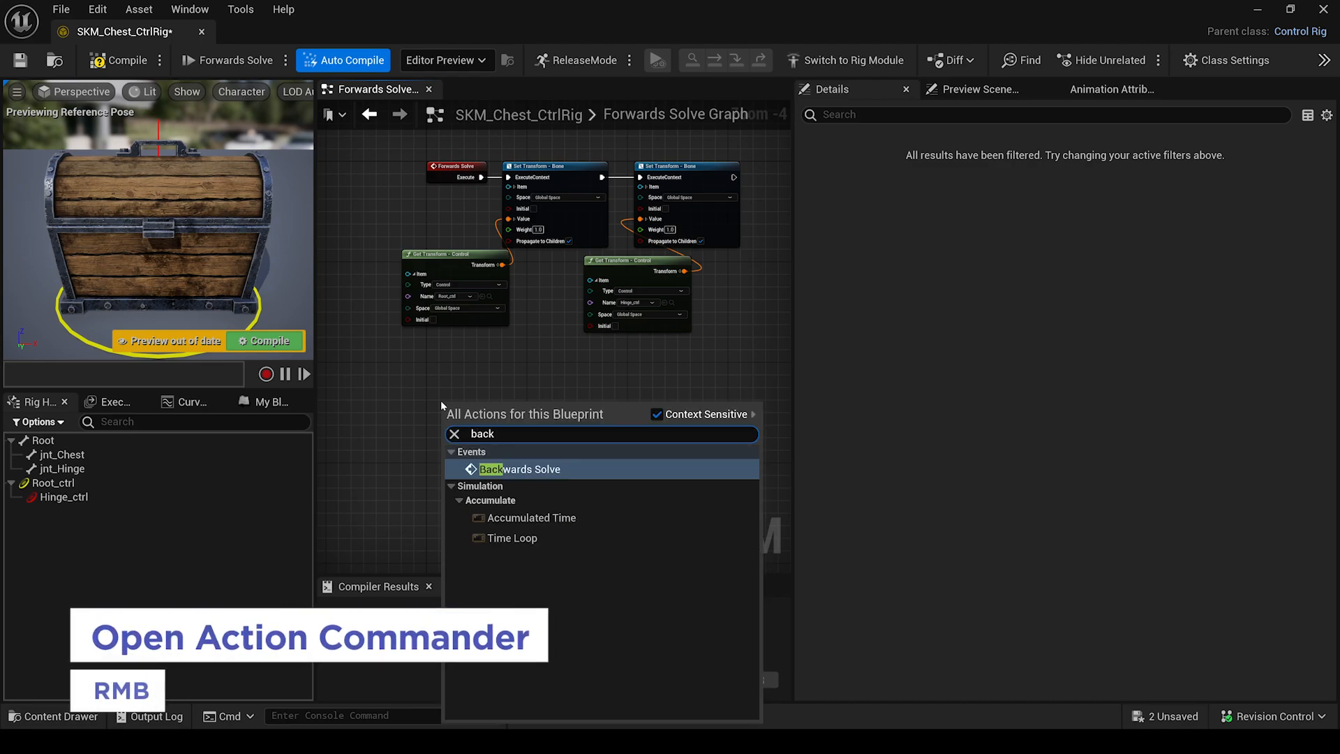
key(Return)
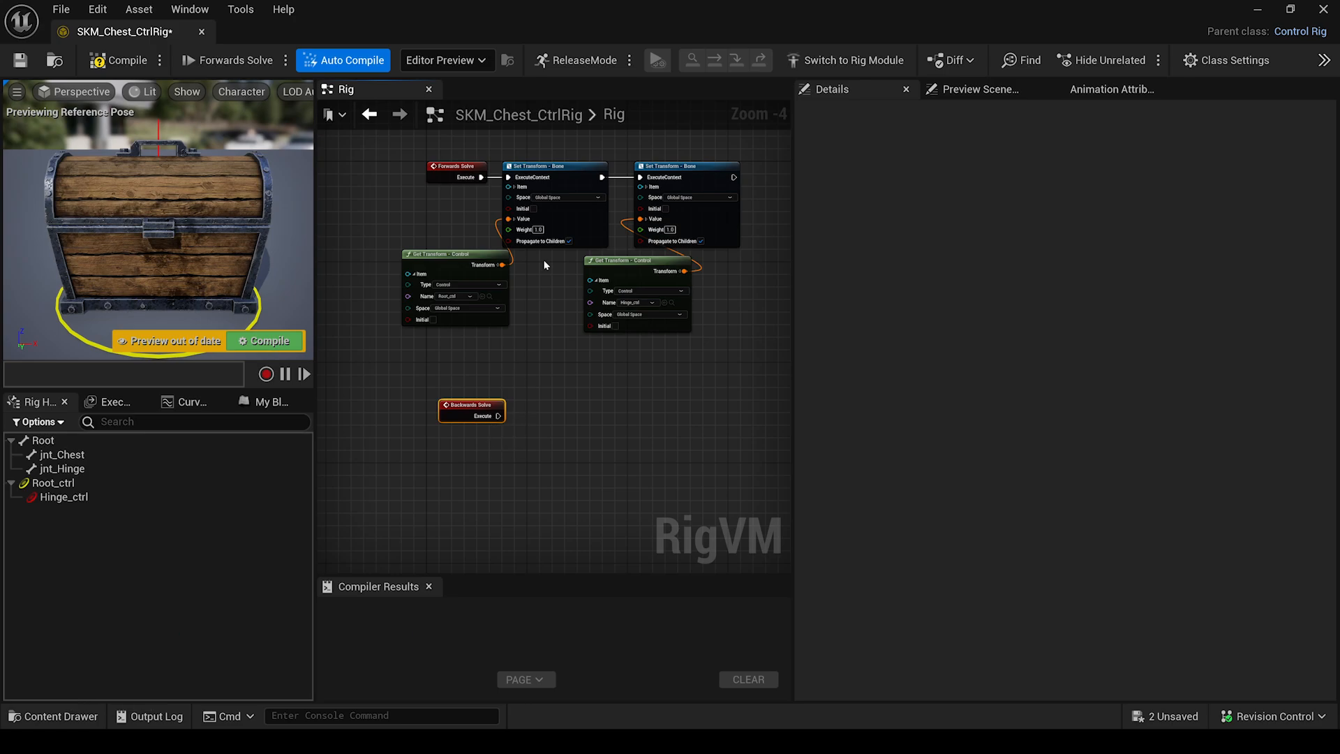
drag(653, 273, 499, 203)
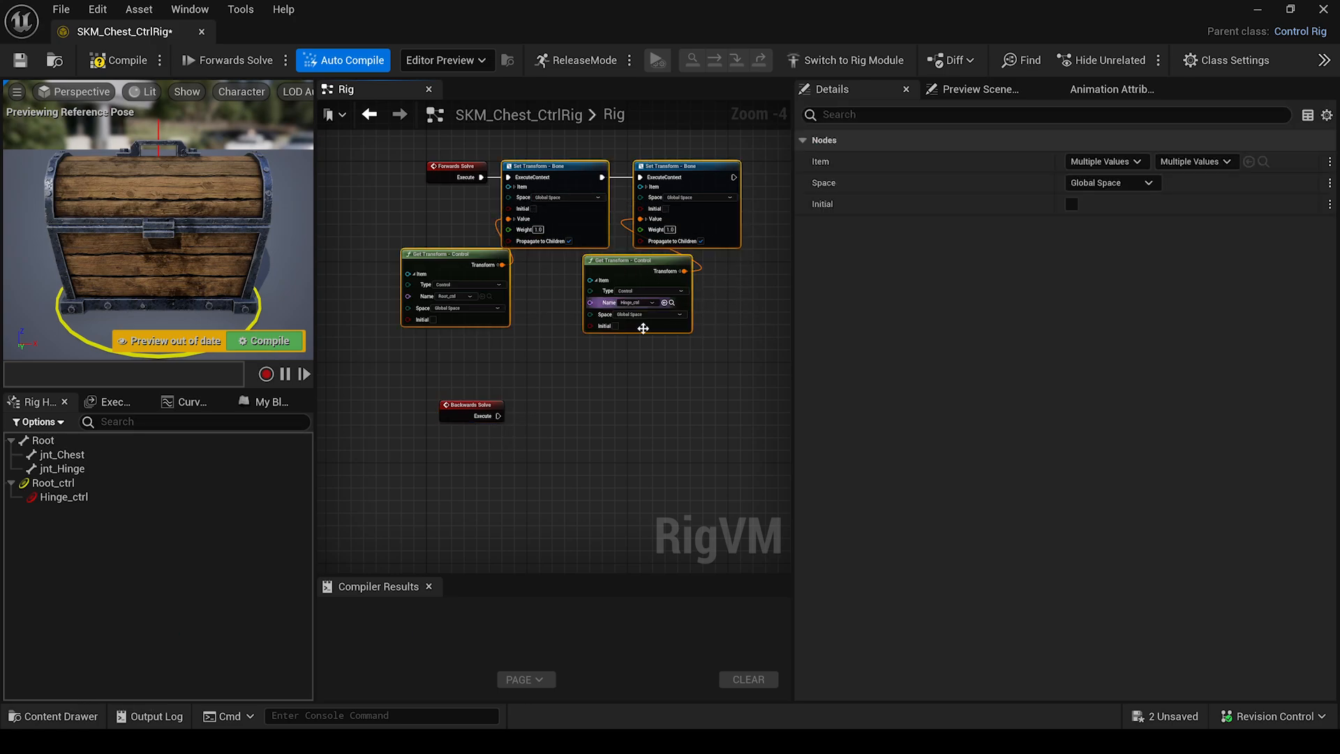
click(648, 405)
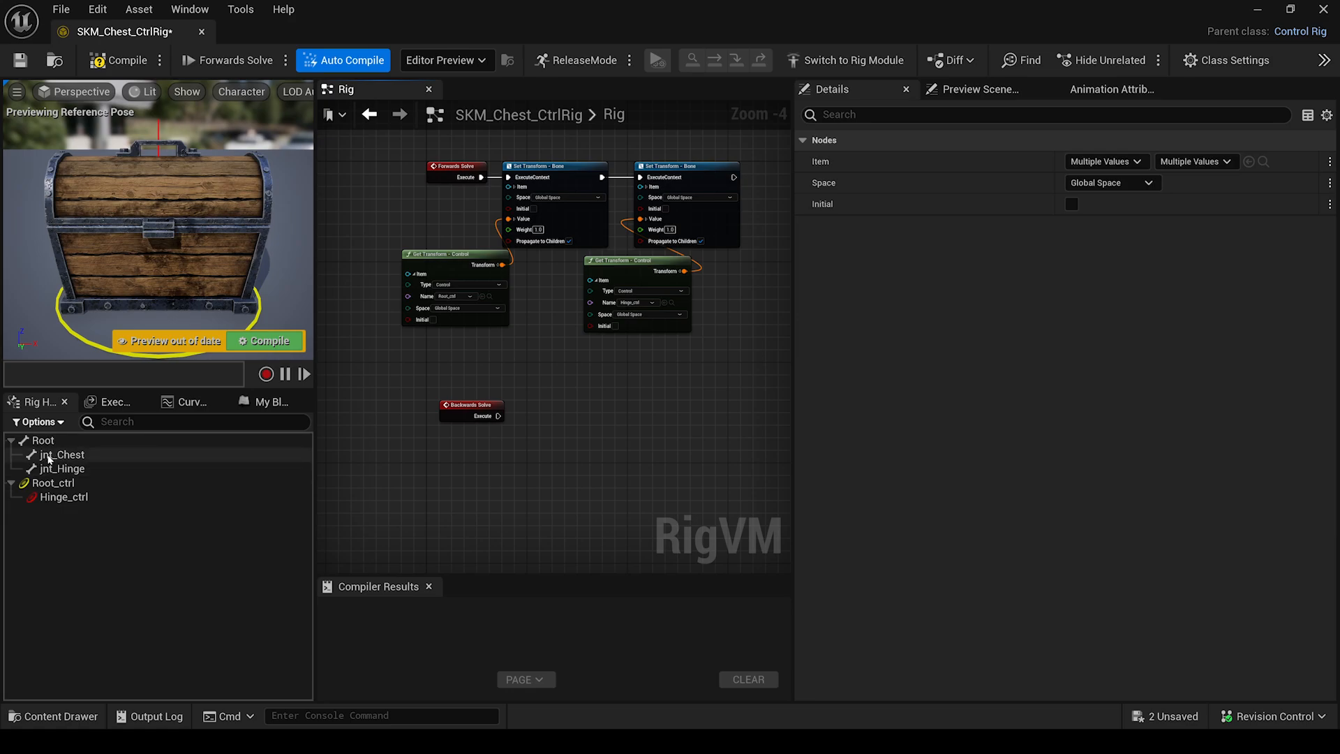
drag(42, 440, 394, 486)
Add Get Bone nodes for Root and jnt_Hinge, and Set Control nodes for Root_ctrl and Hinge_ctrl.
click(538, 536)
drag(62, 468, 588, 487)
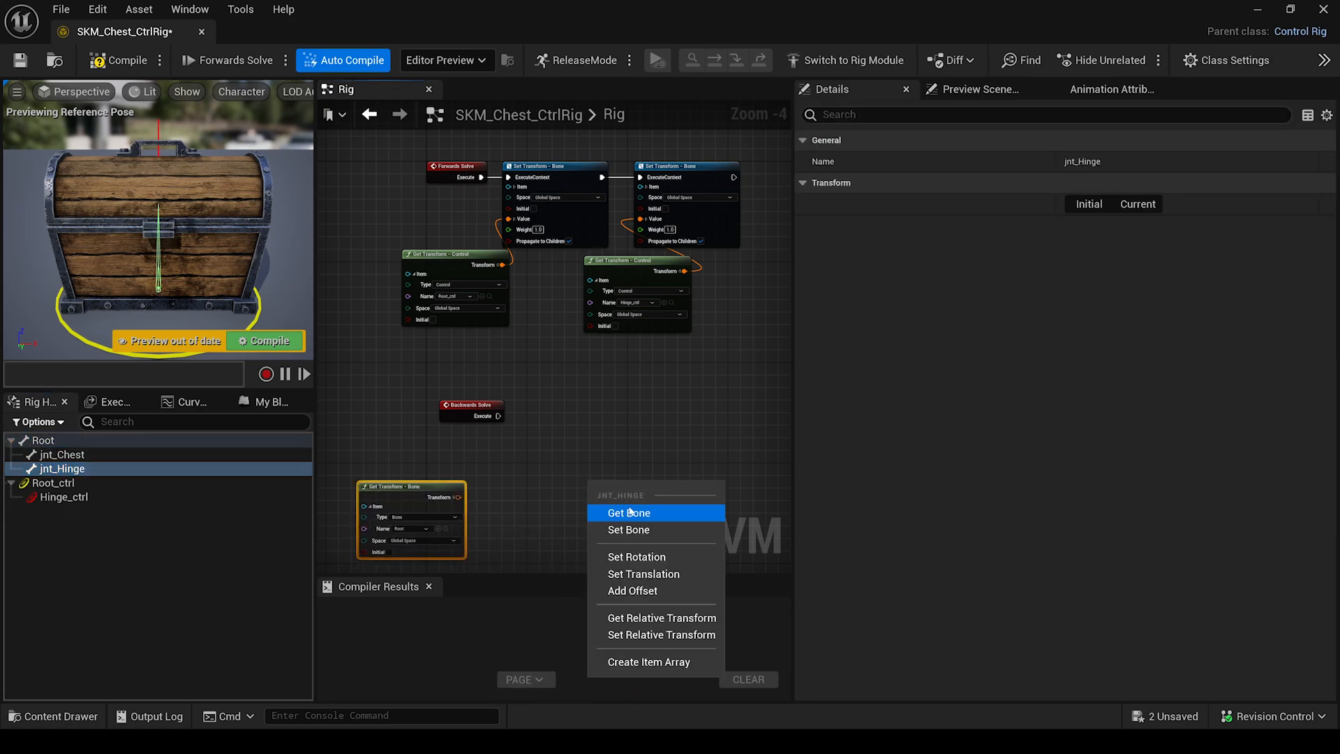
click(618, 511)
drag(34, 483, 426, 406)
click(638, 481)
drag(569, 406, 542, 407)
drag(63, 497, 736, 407)
click(768, 504)
Feed the Root bone transform into Root_ctrl and run the setter from Backwards Solve.
drag(695, 498, 724, 461)
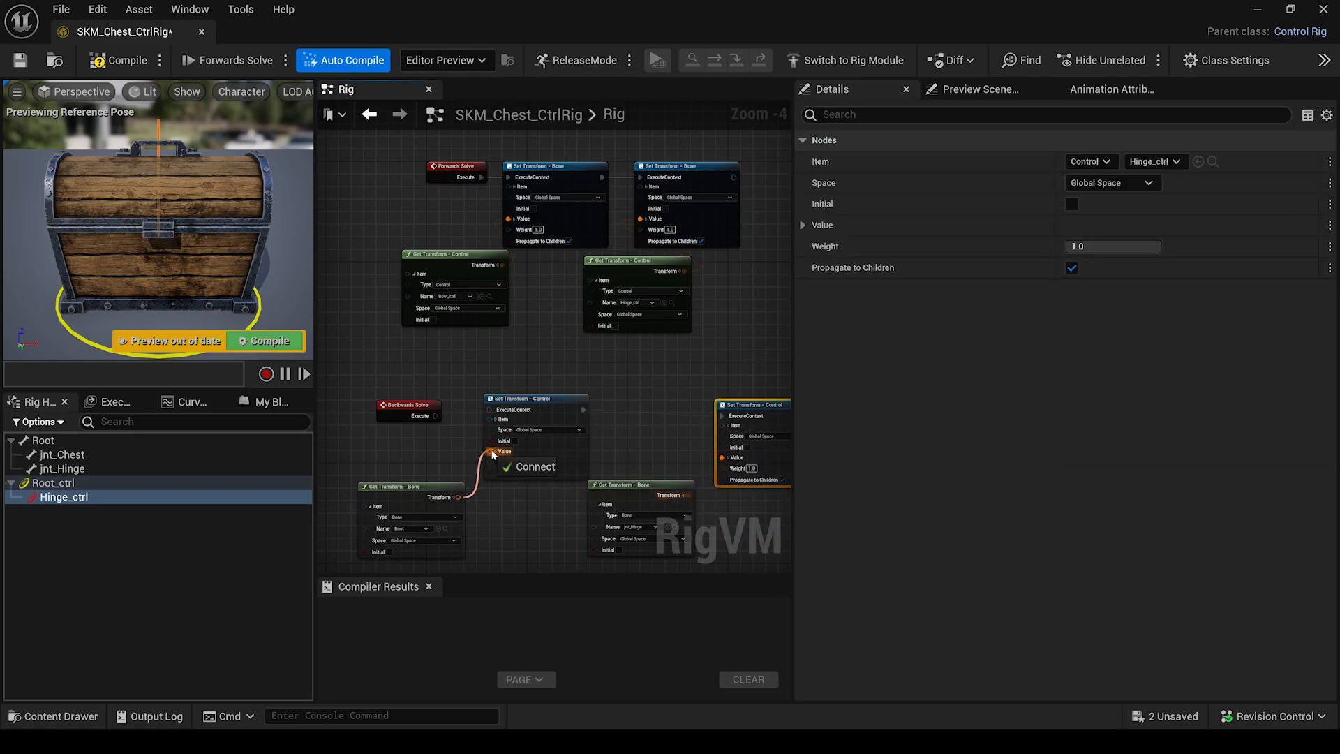
drag(493, 413, 492, 413)
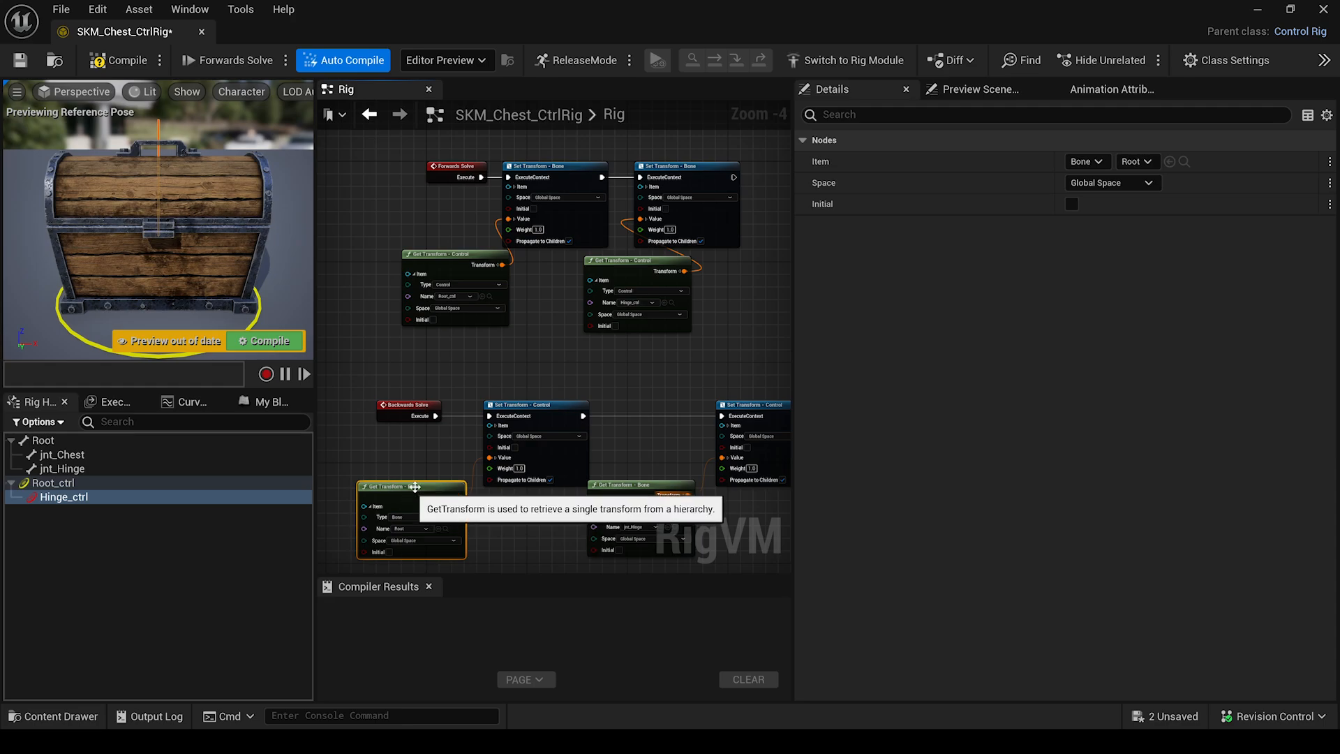
click(535, 405)
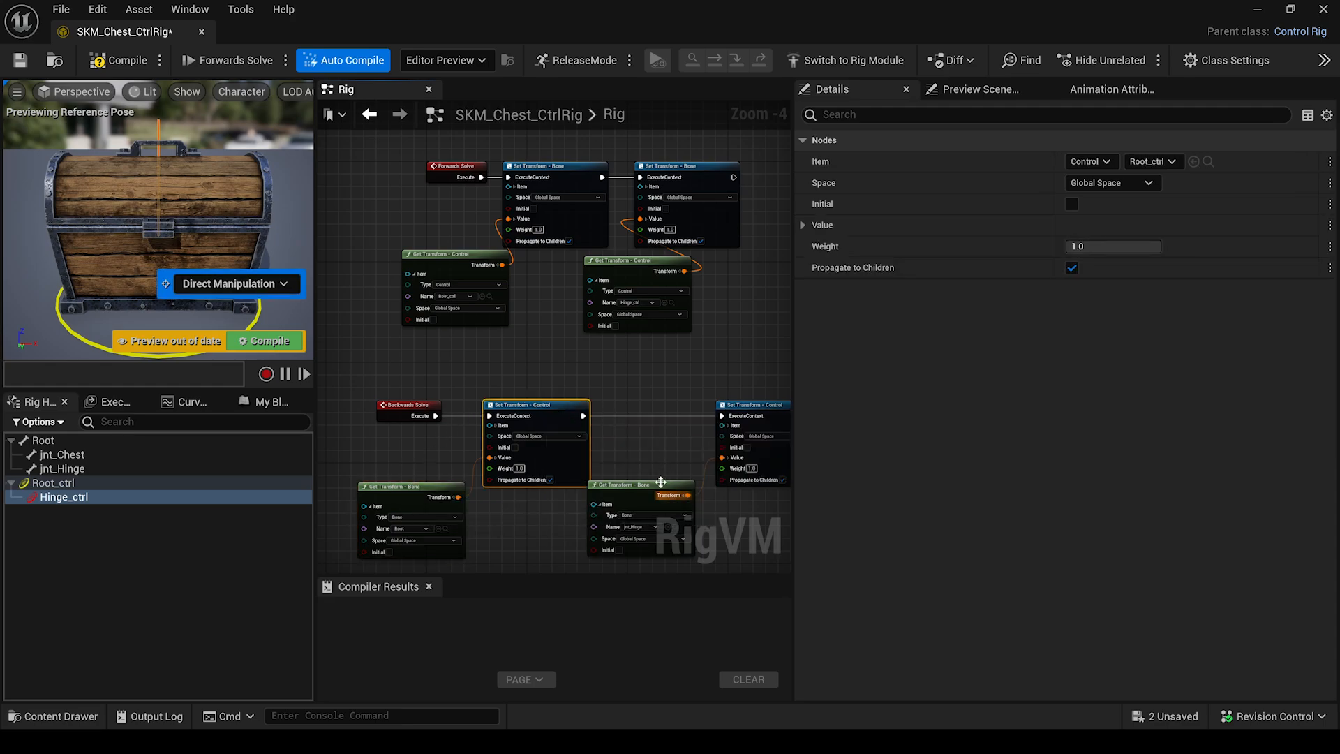
drag(659, 486, 668, 494)
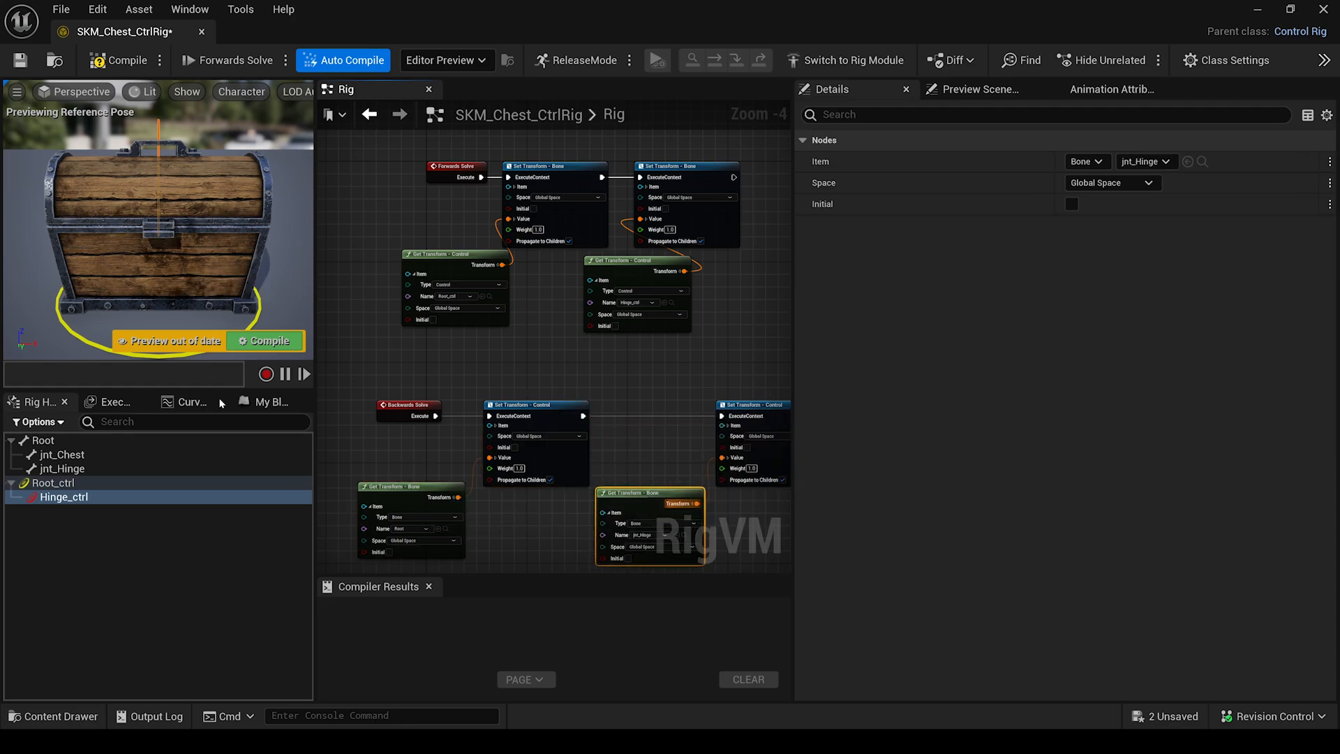
Compile and save the control rig, then return to the level.
click(123, 64)
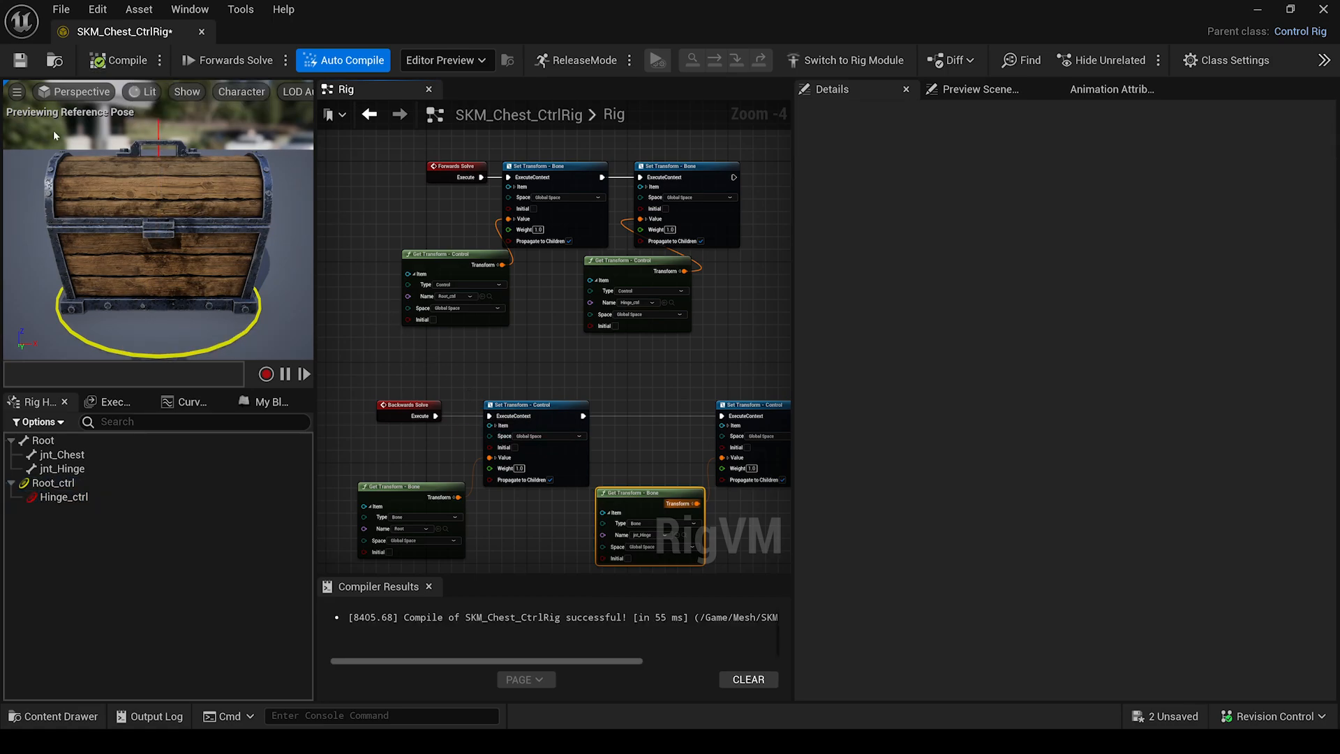
click(19, 60)
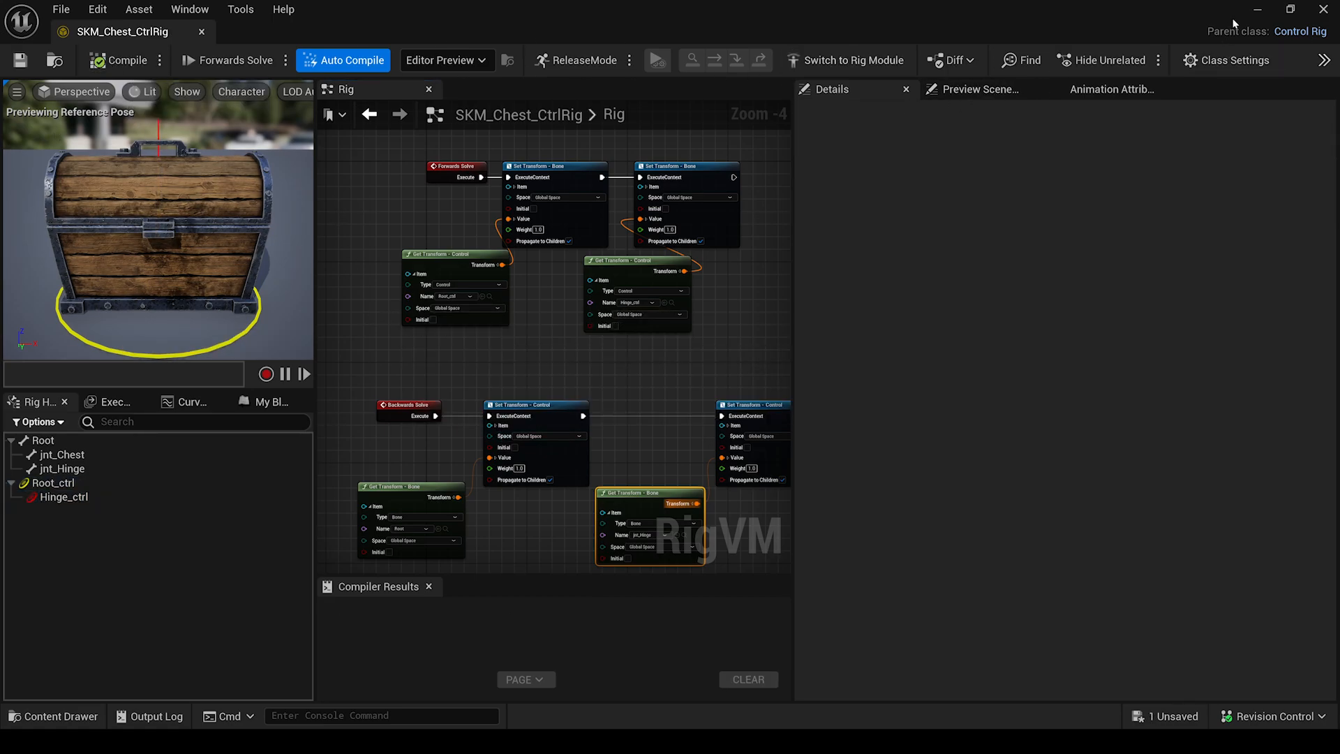
click(1257, 9)
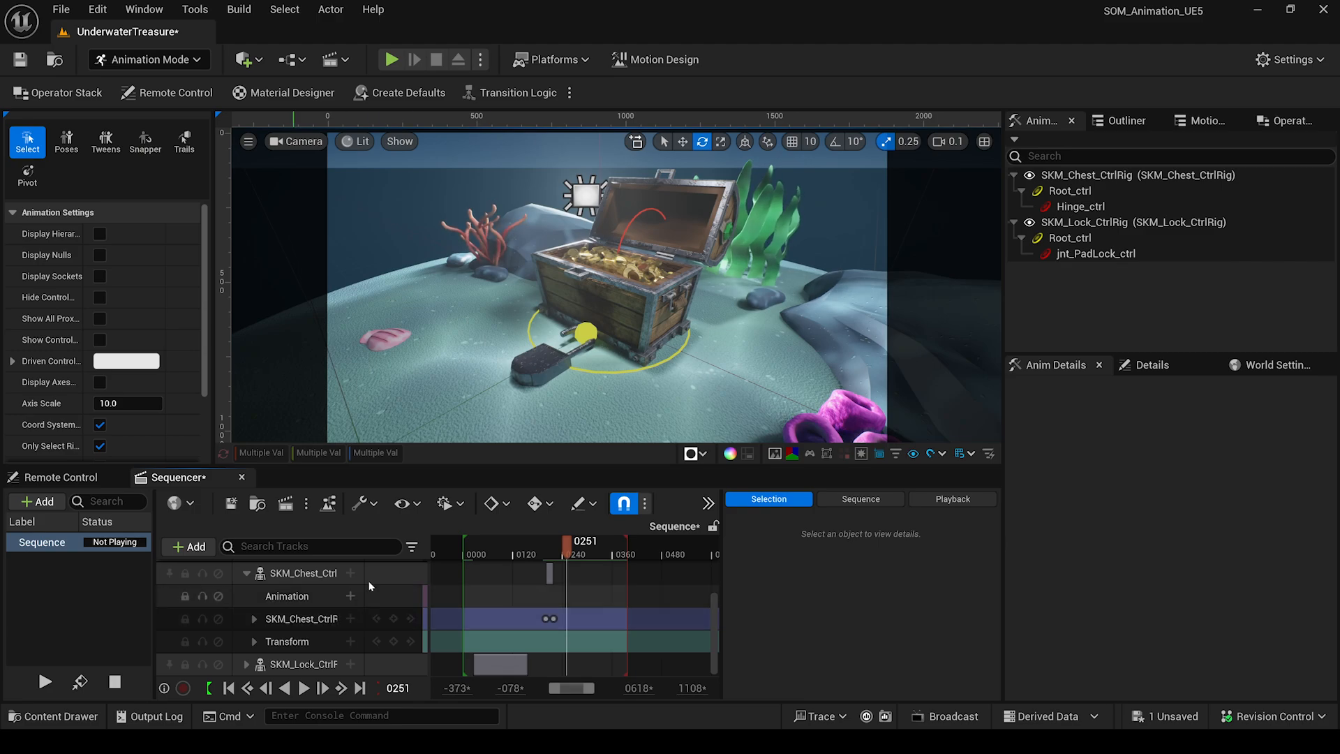
Bake the SKM_Chest_CtrlRig binding to SK_Chest_Open_02 in AnimationSequences and export it as an Anim Sequence.
mouse_move(566, 552)
mouse_down()
mouse_move(546, 554)
mouse_move(557, 556)
mouse_up()
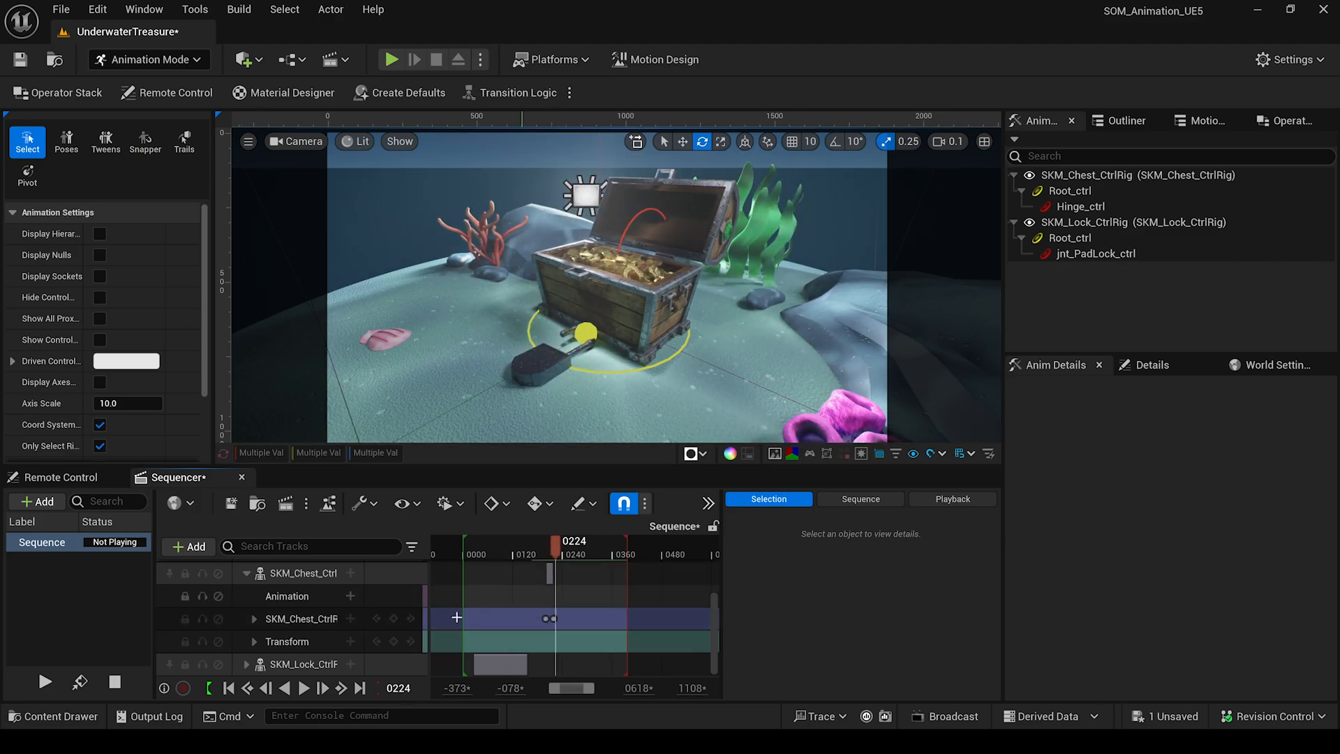
click(289, 624)
right_click(294, 626)
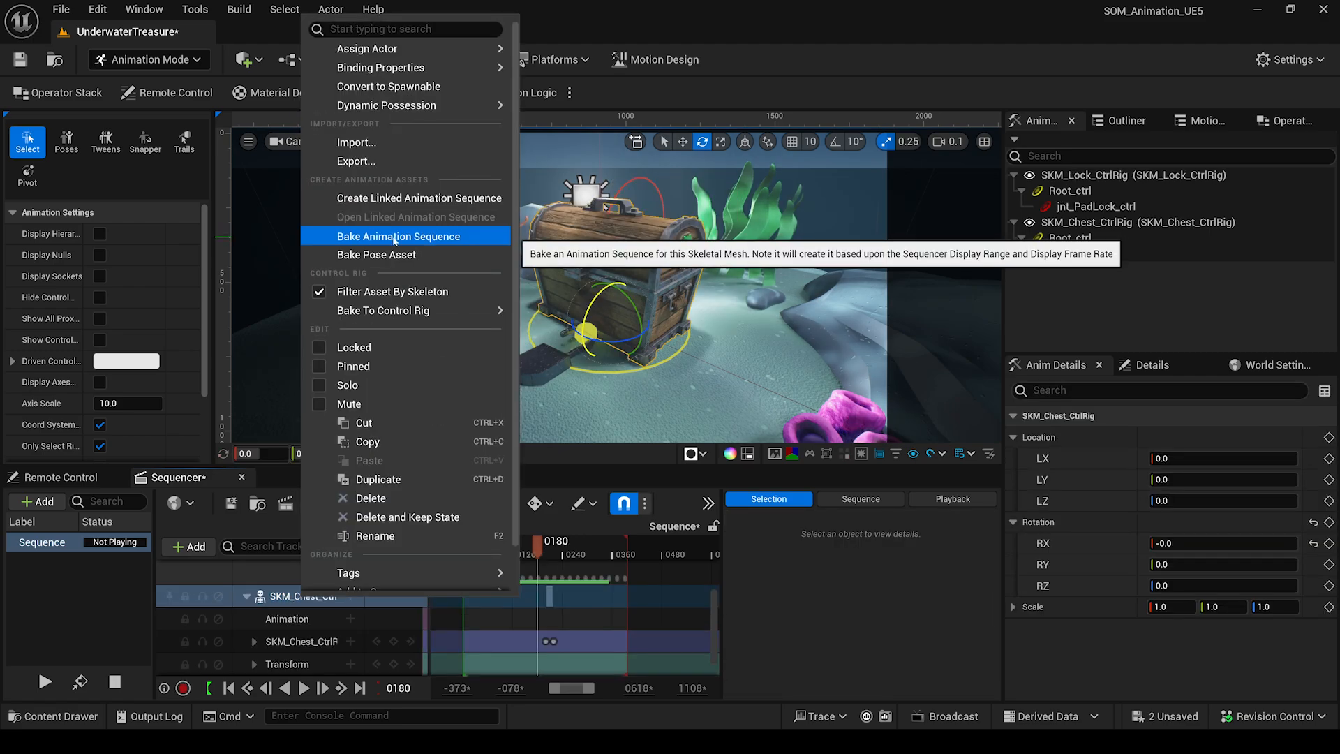
click(395, 238)
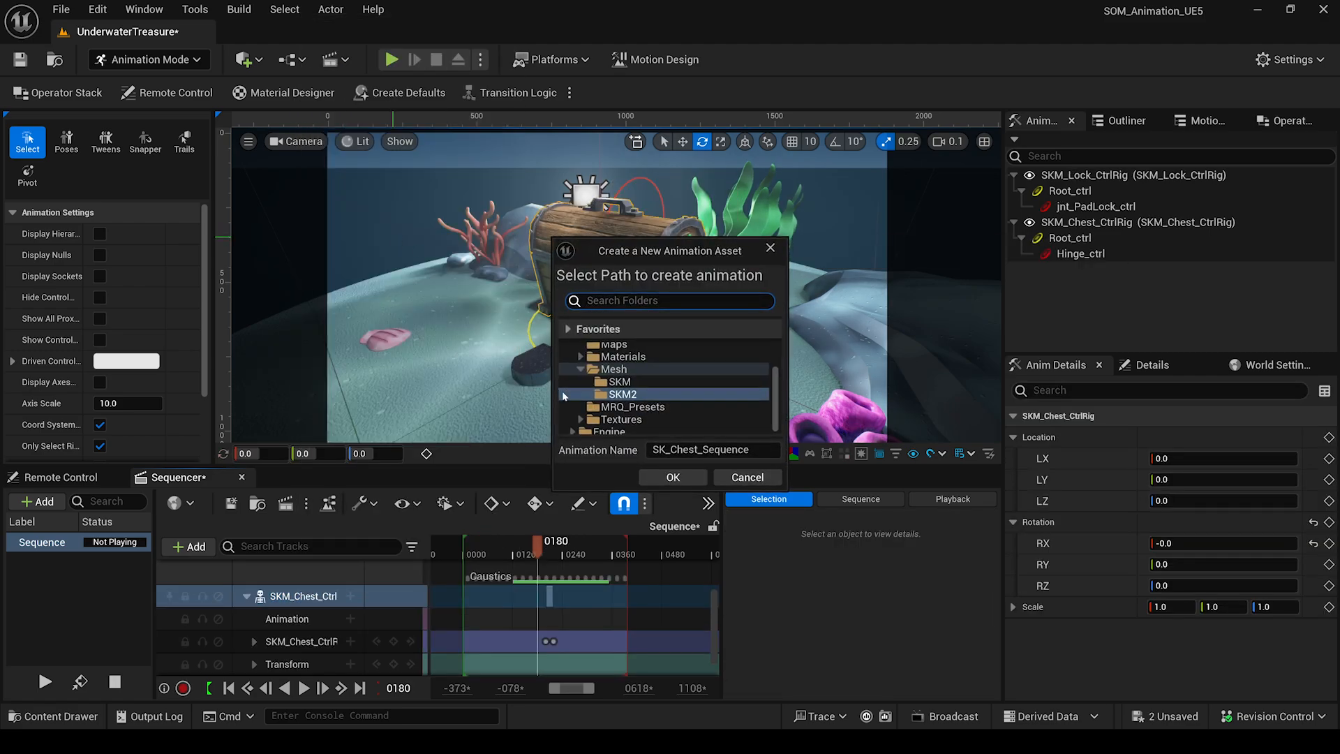
scroll(637, 375, up, 3)
click(642, 375)
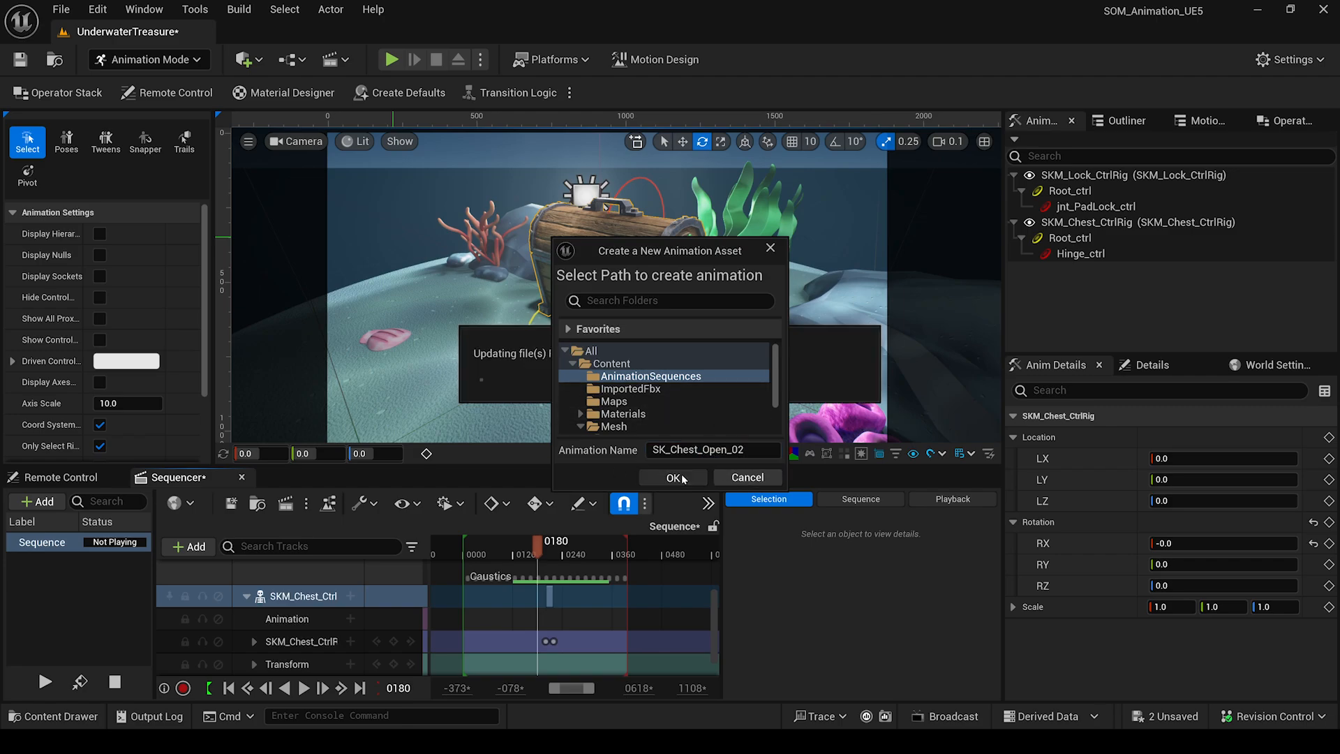
click(696, 472)
click(654, 477)
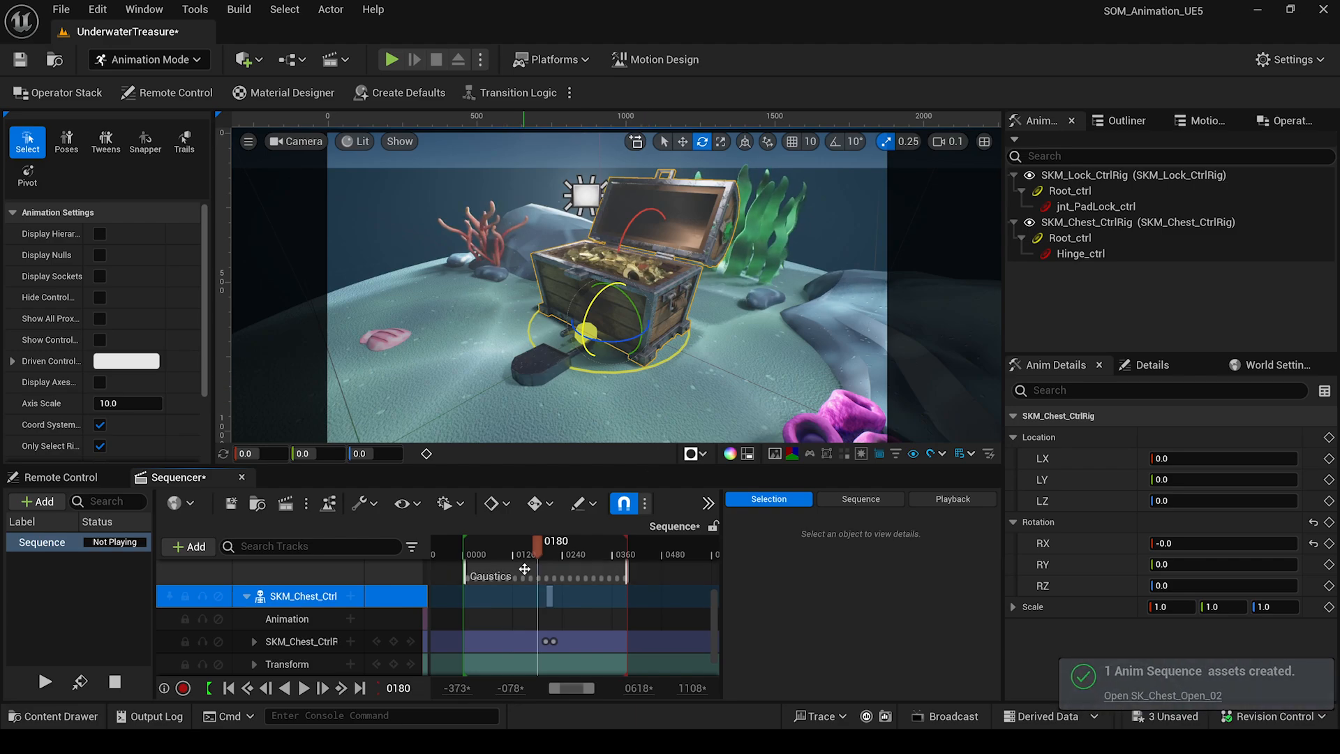
Delete the chest control rig track and assign SK_Chest_Open_02 to the chest's Animation track.
click(302, 642)
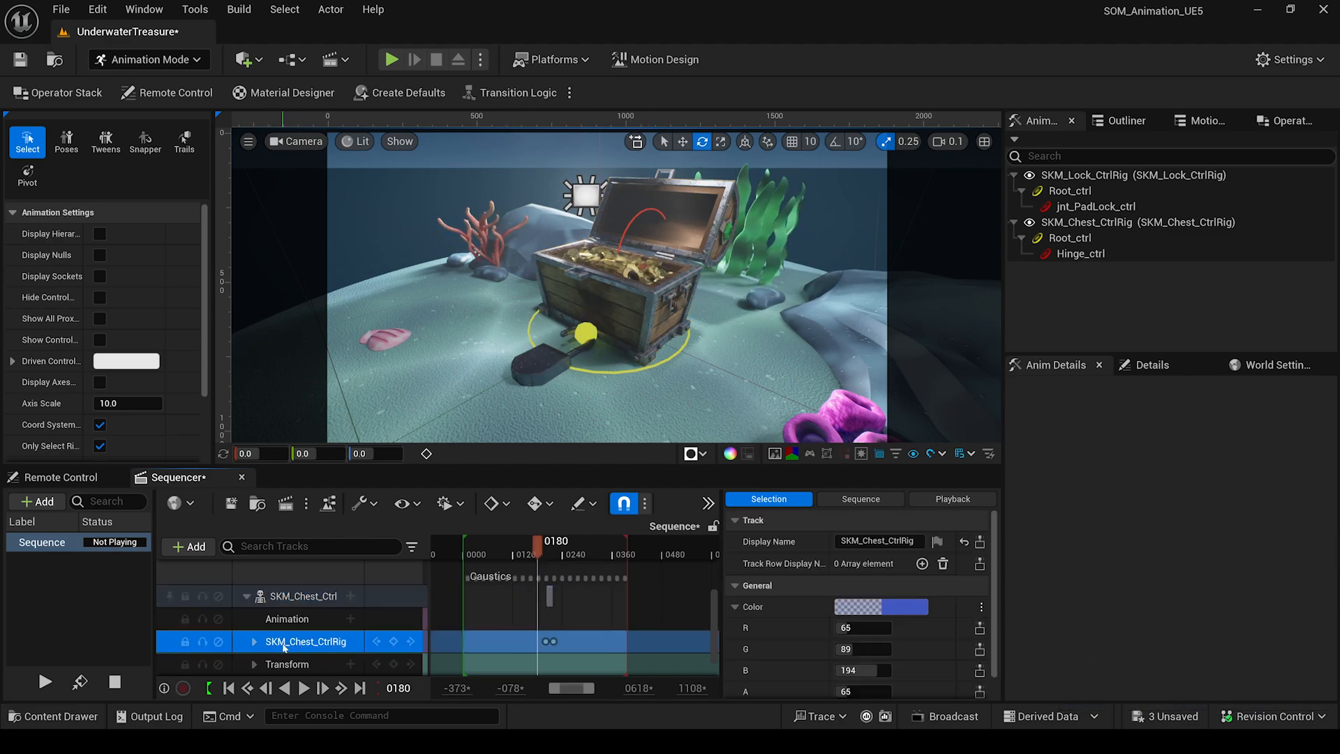
key(Delete)
click(309, 619)
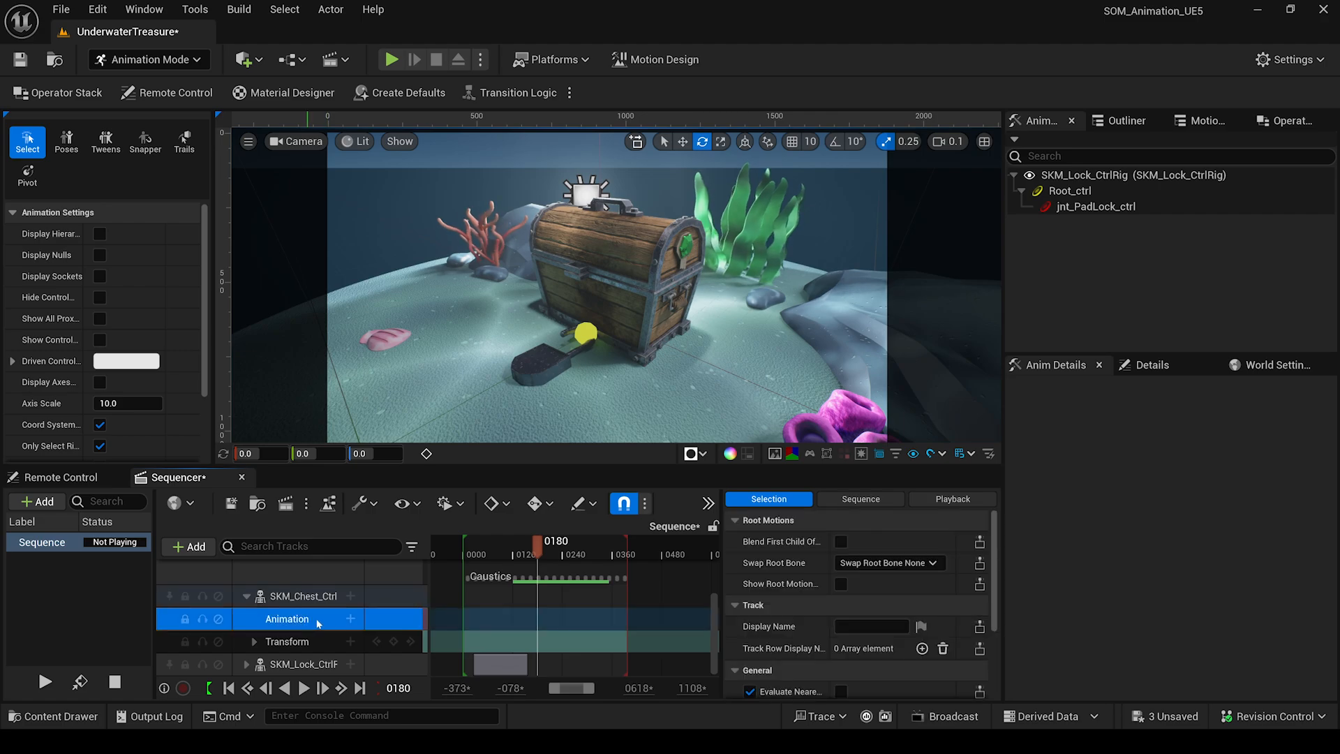
click(351, 619)
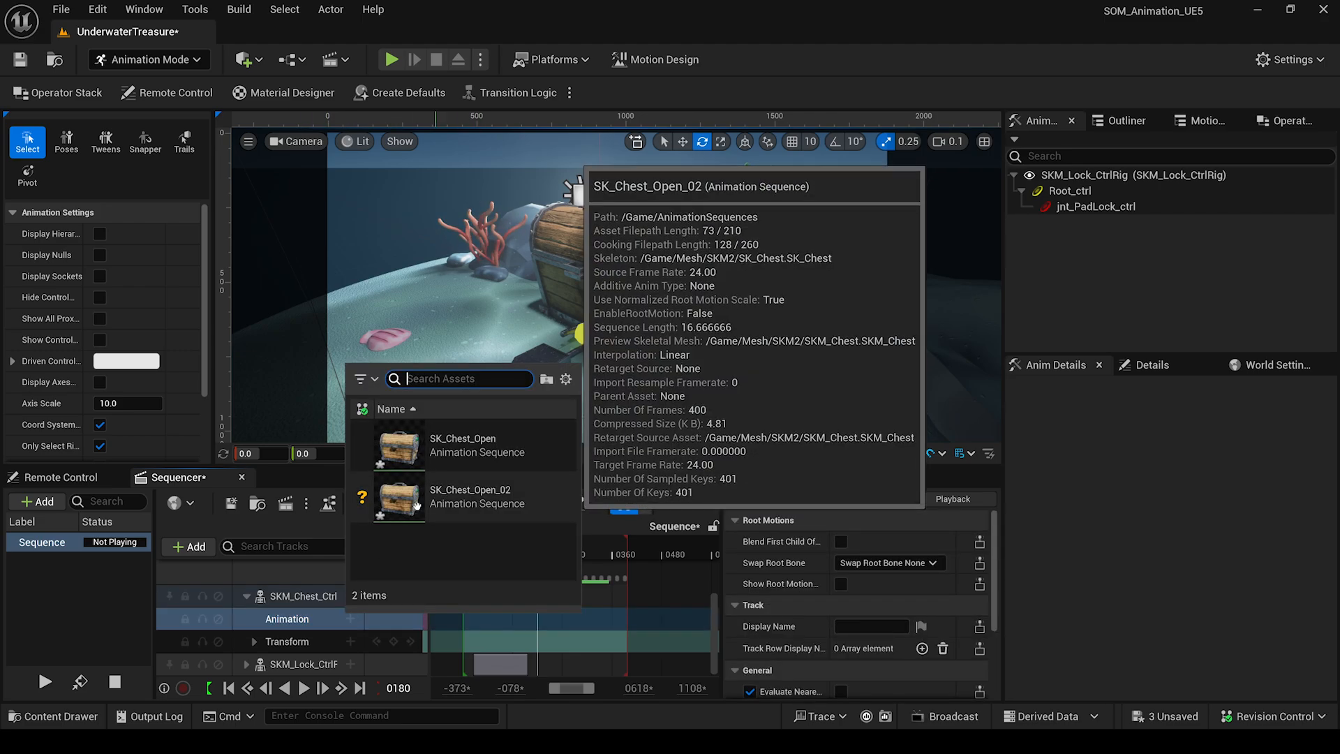
click(491, 500)
click(547, 619)
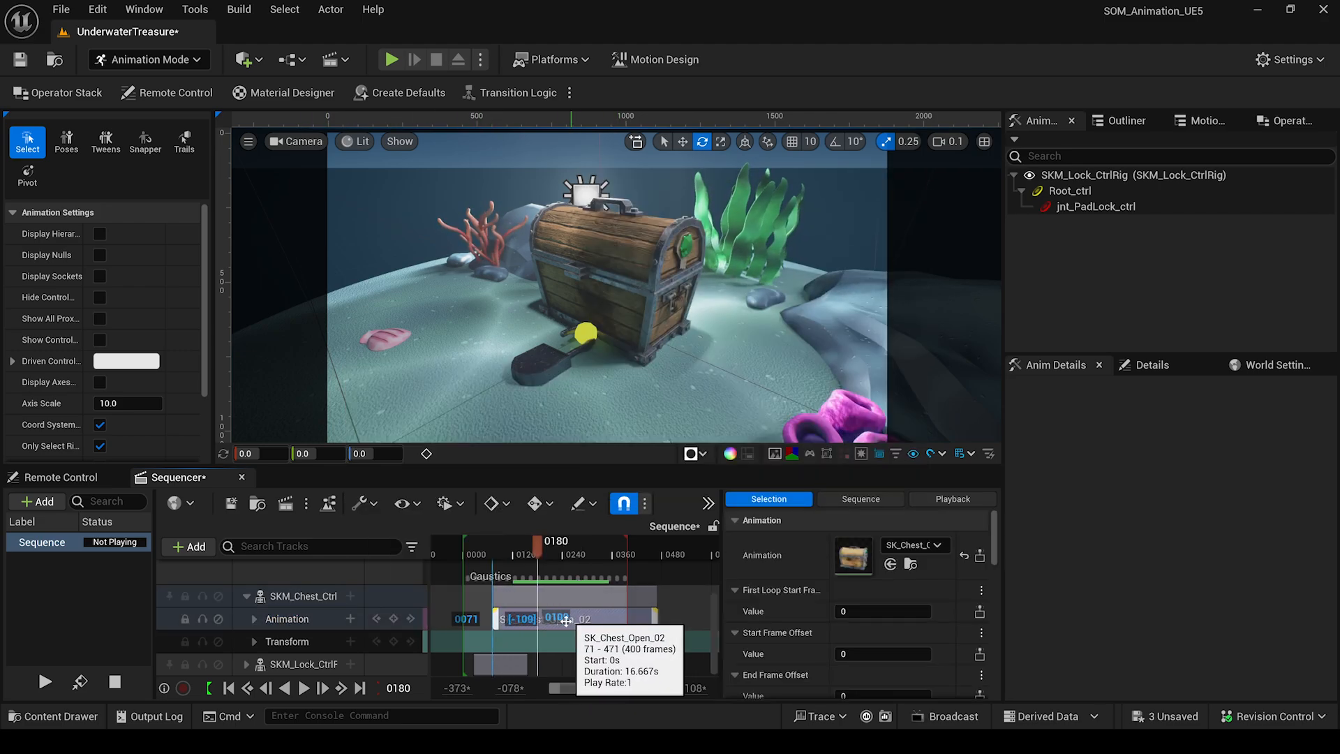
Scrub and play the timeline to preview the lid opening and check the section's timing.
drag(537, 546, 568, 558)
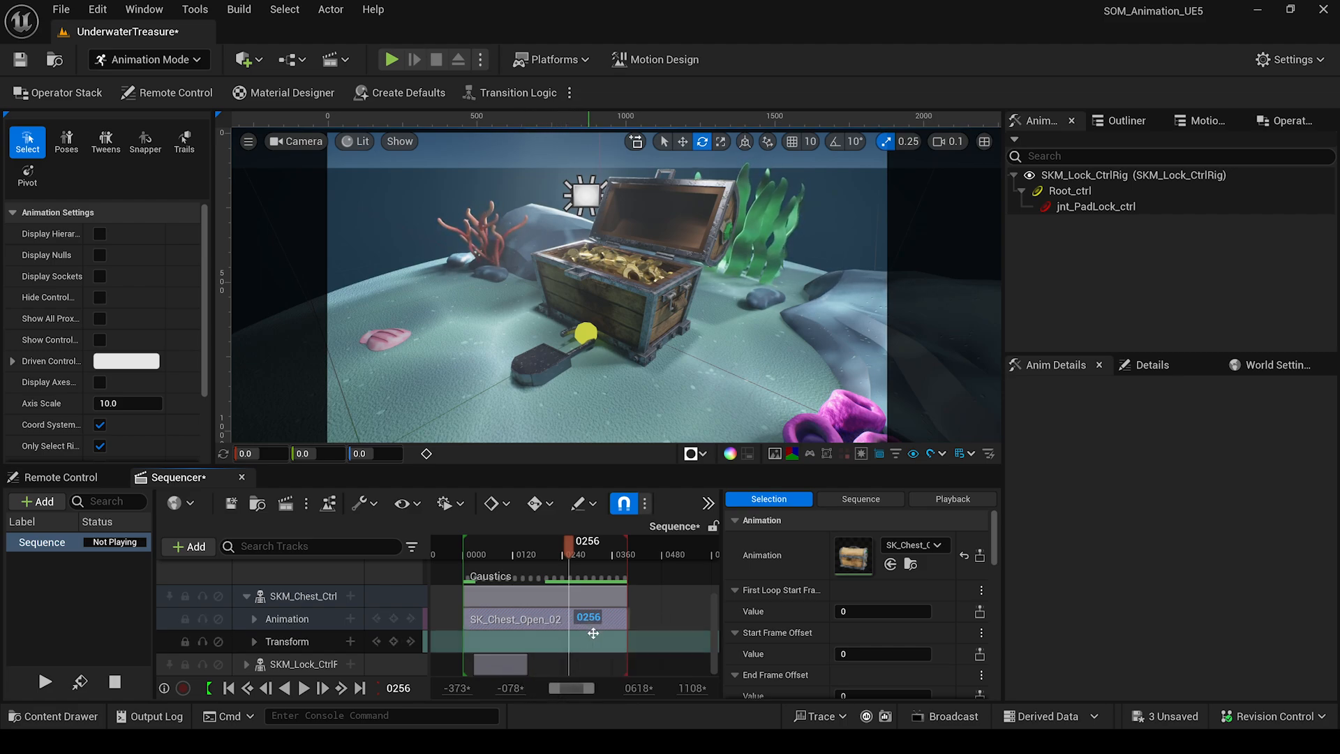
drag(570, 553, 522, 555)
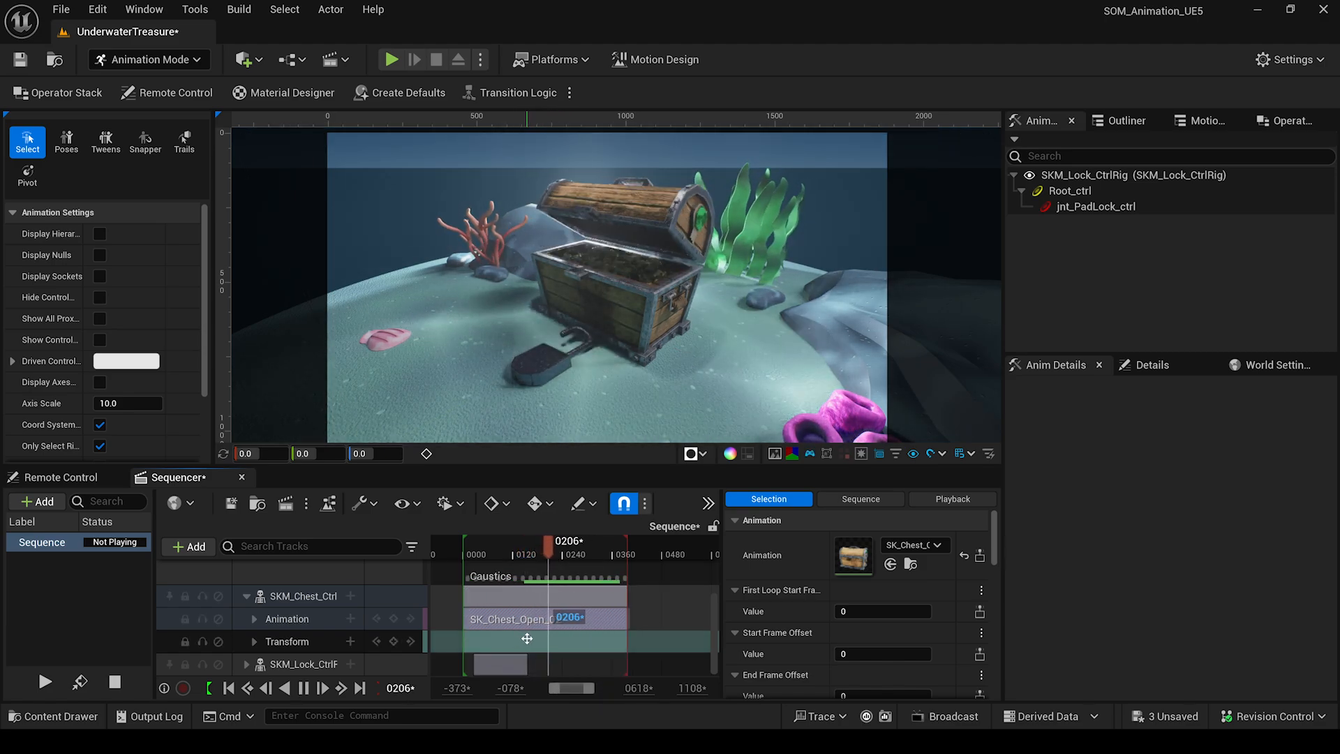
key(space)
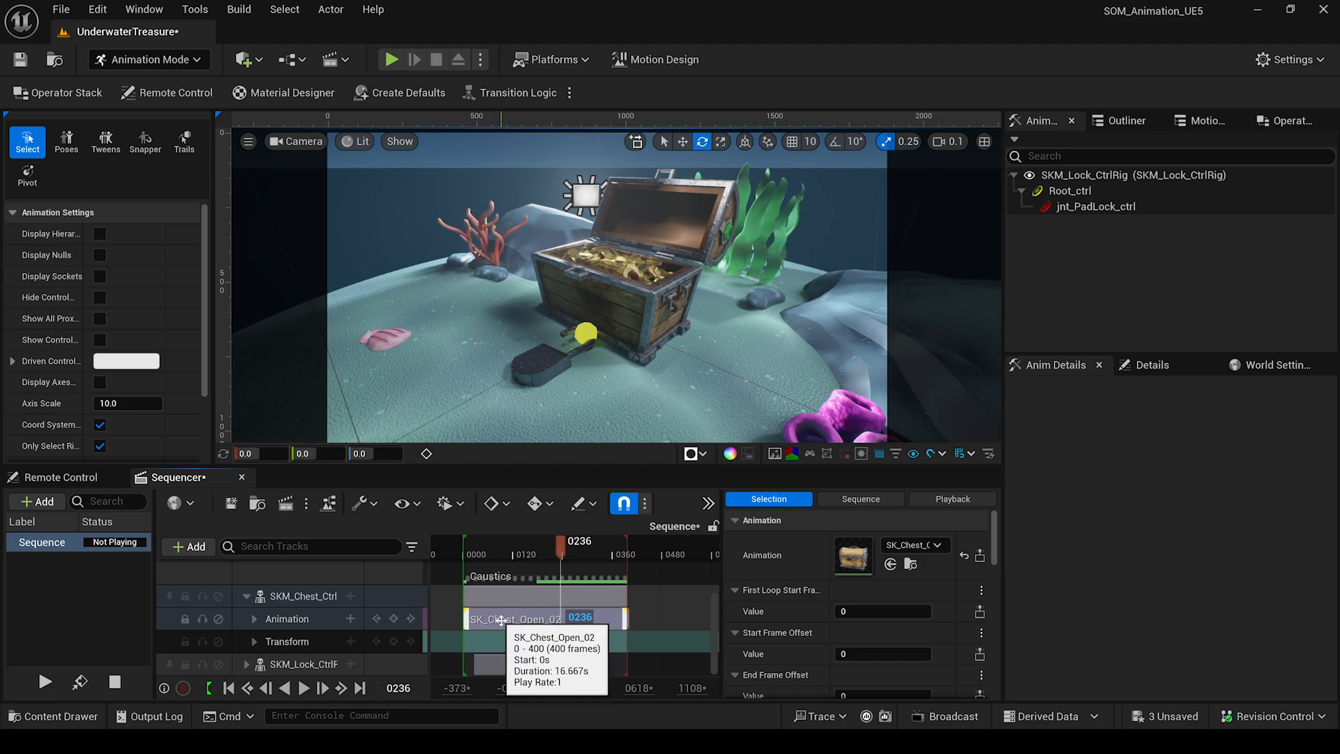
click(501, 620)
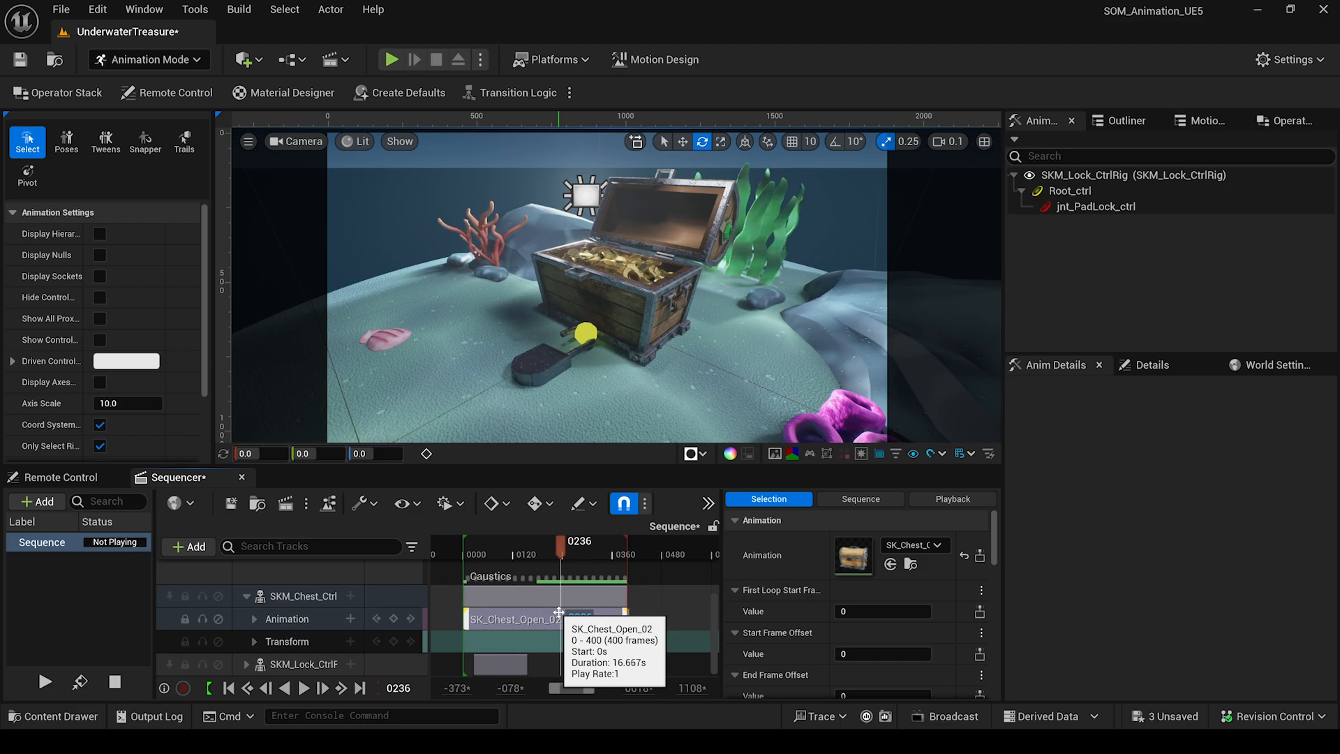
mouse_move(561, 548)
mouse_down()
mouse_move(535, 554)
mouse_move(555, 564)
mouse_up()
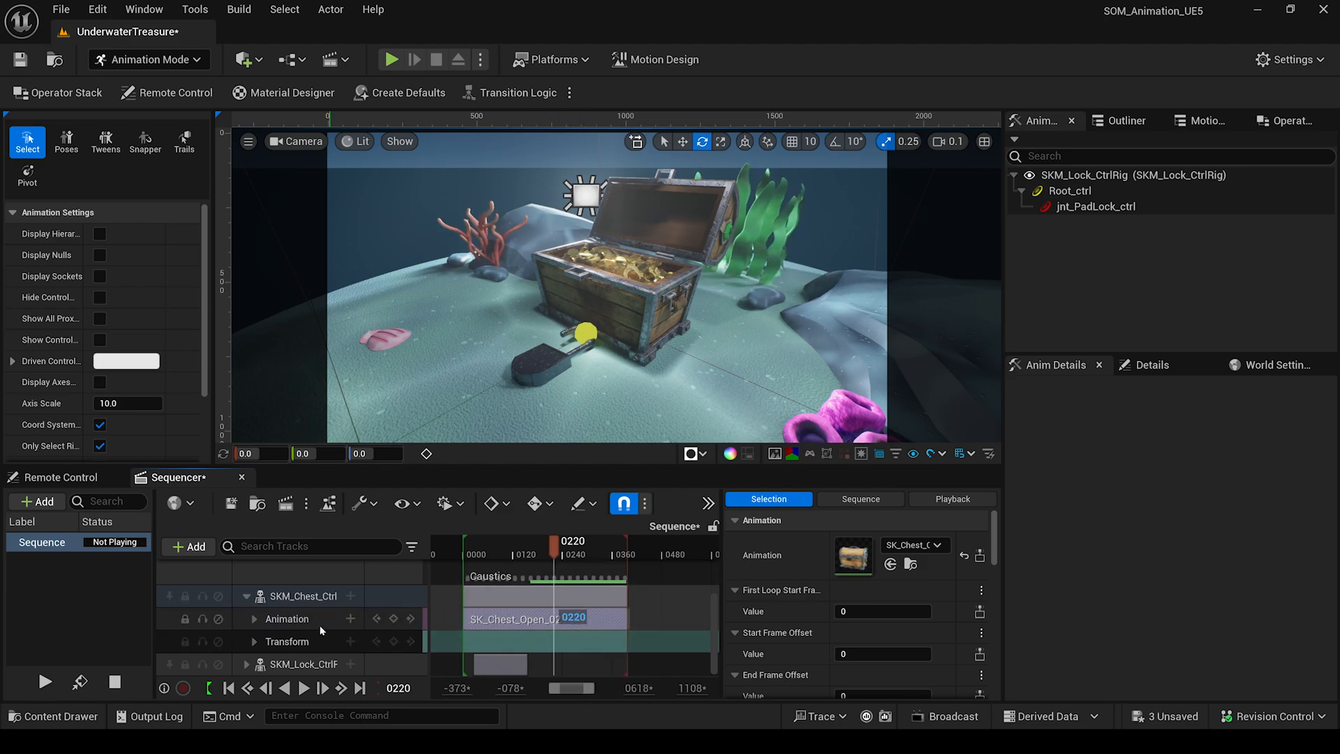
Add SKM_Chest_CtrlRig as a layered Control Rig track on the chest and select Hinge_ctrl.
click(351, 596)
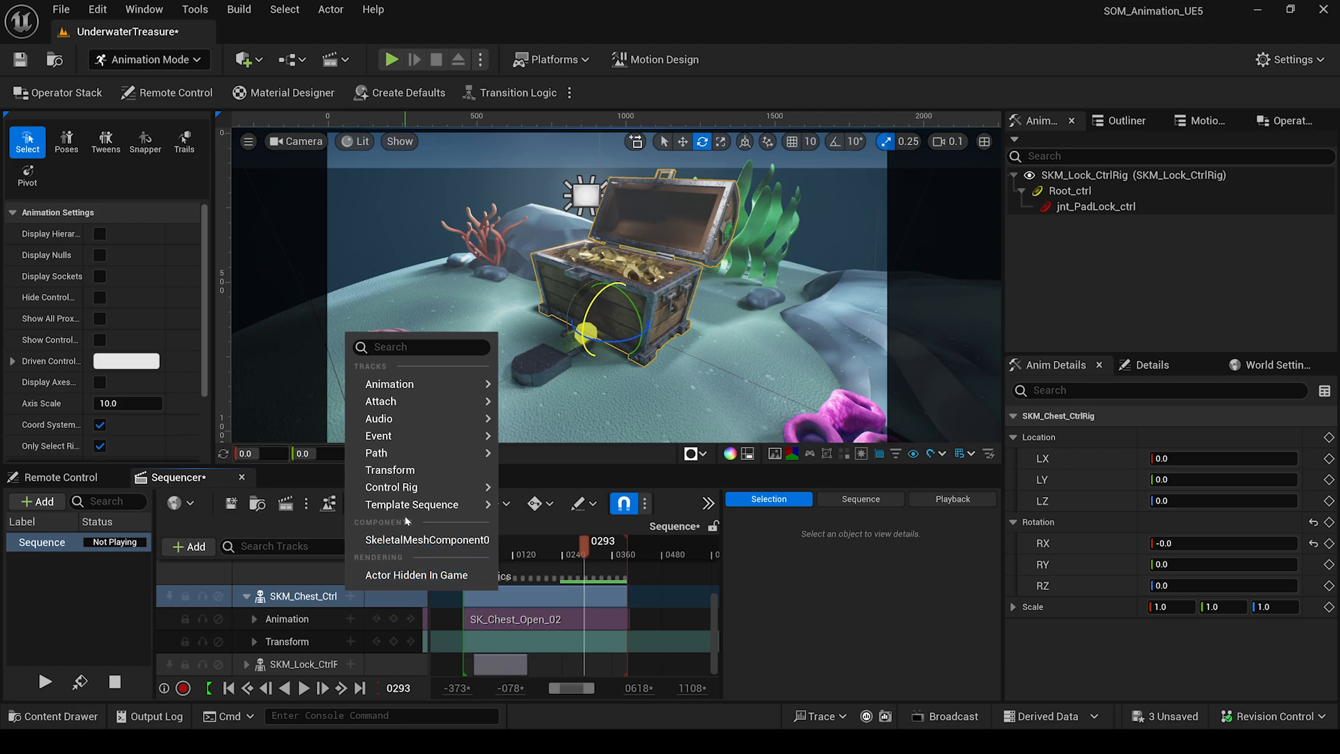
mouse_move(412, 487)
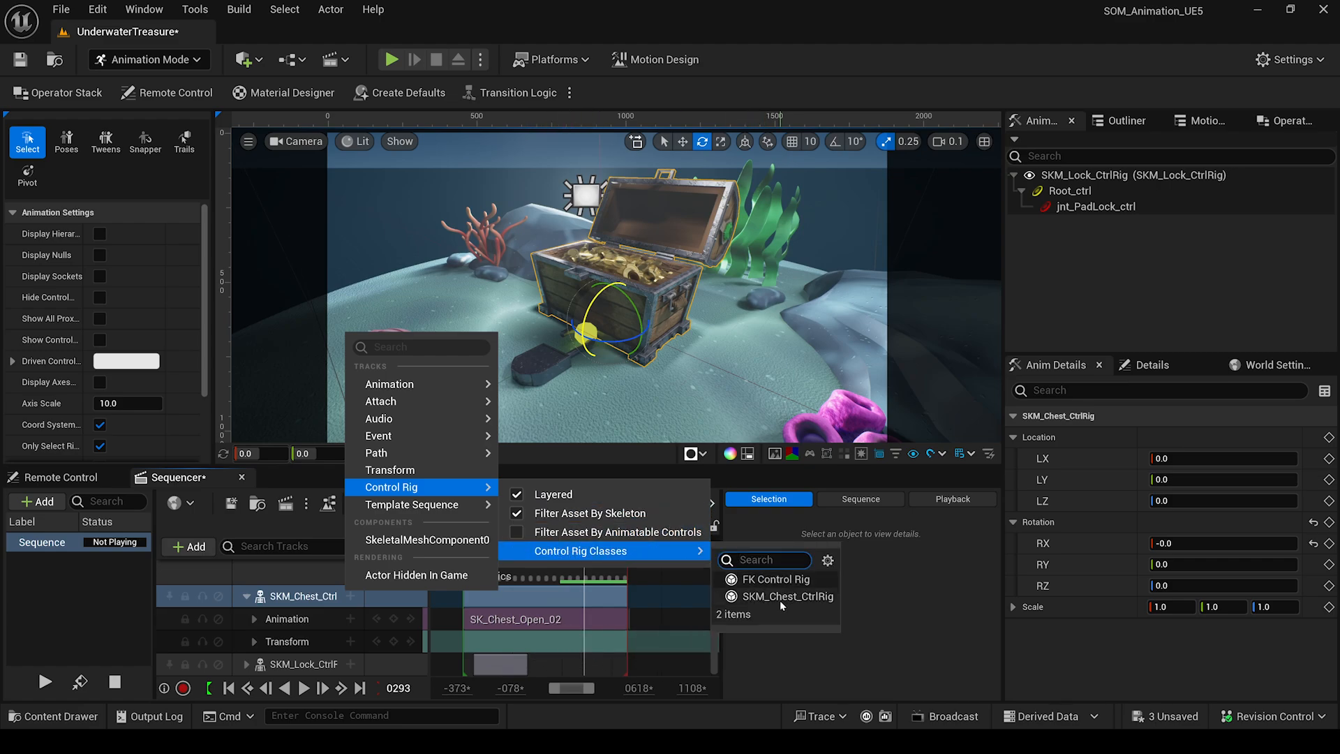
click(810, 599)
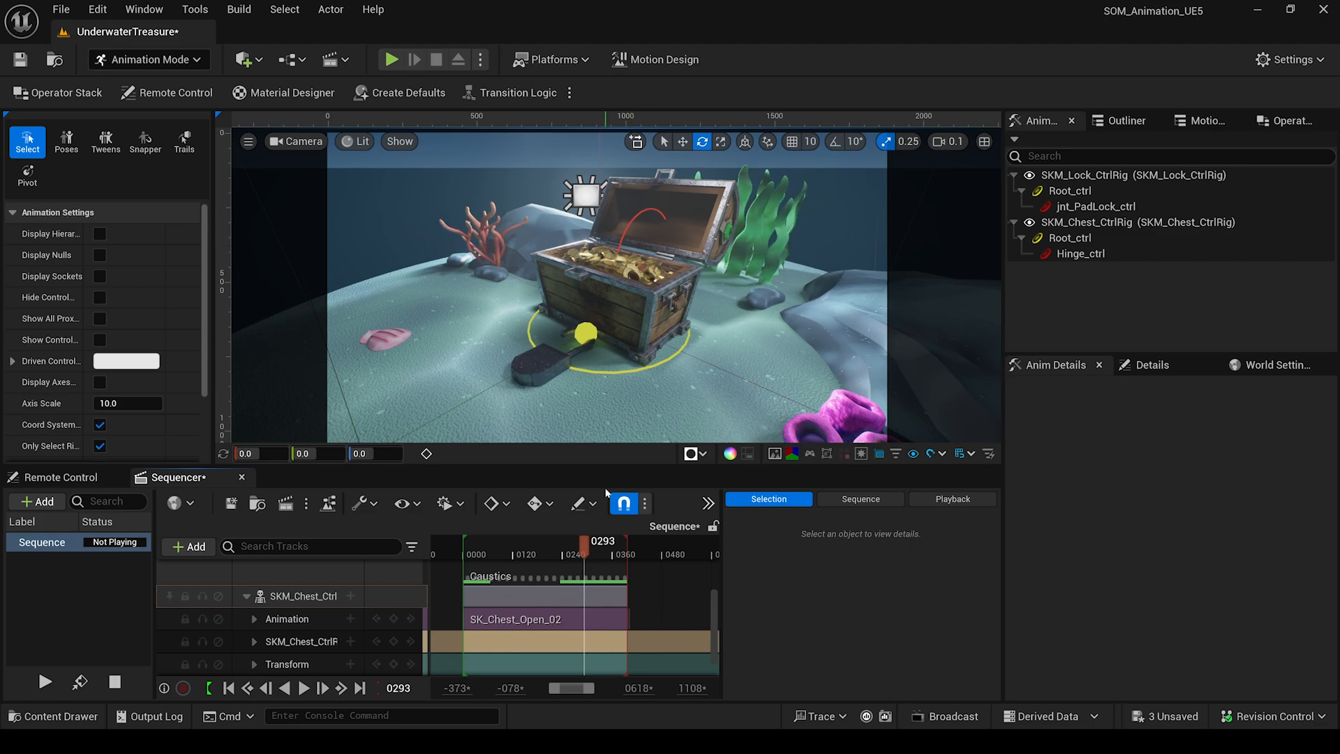
mouse_move(585, 550)
mouse_down()
mouse_move(533, 569)
mouse_move(570, 569)
mouse_up()
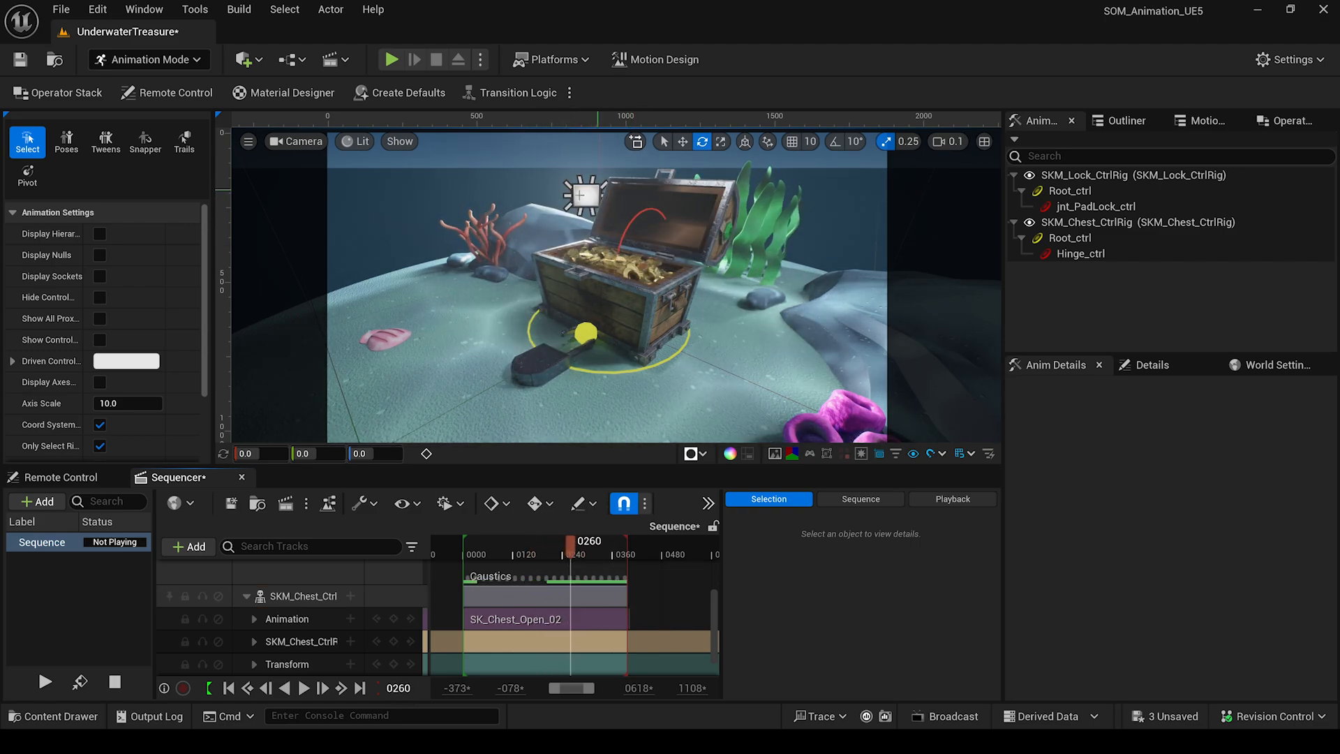
click(627, 228)
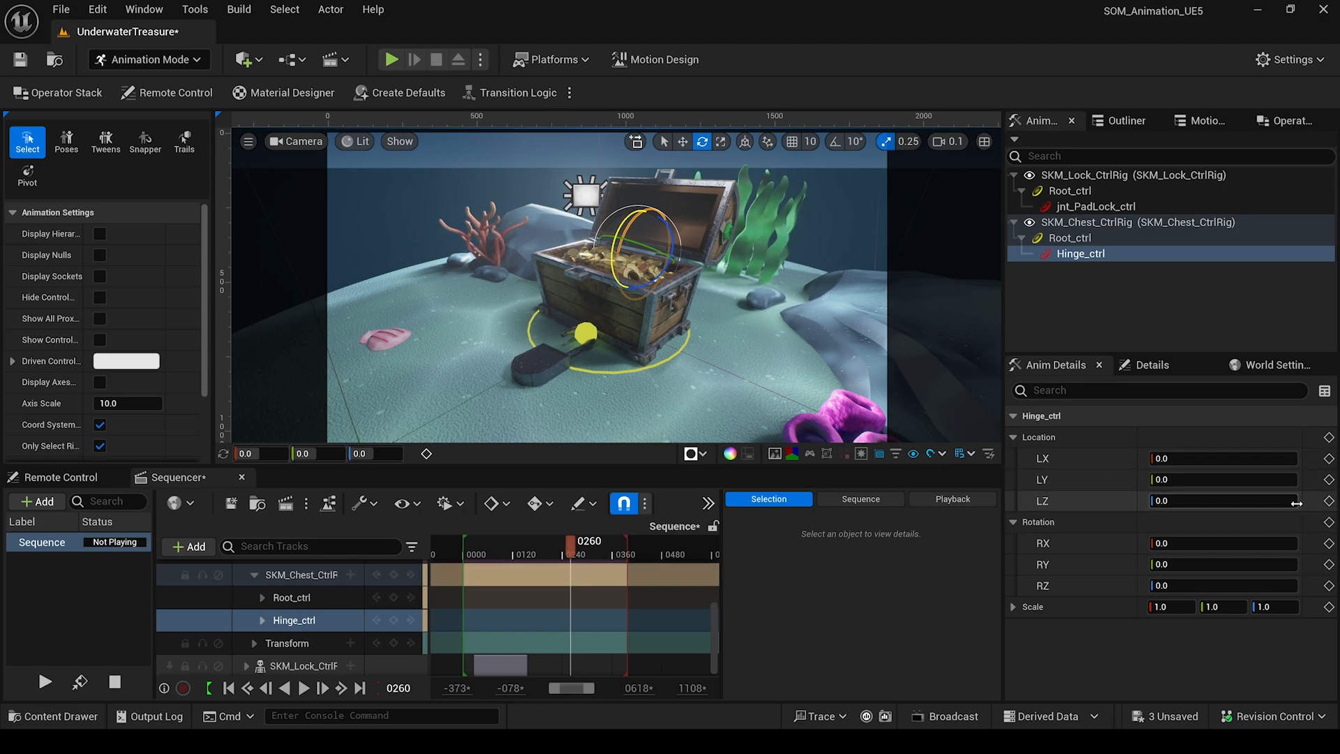
Key Hinge_ctrl RX at frame 0260, then set RX to 120 at frame 0278.
click(1328, 542)
drag(571, 553, 578, 553)
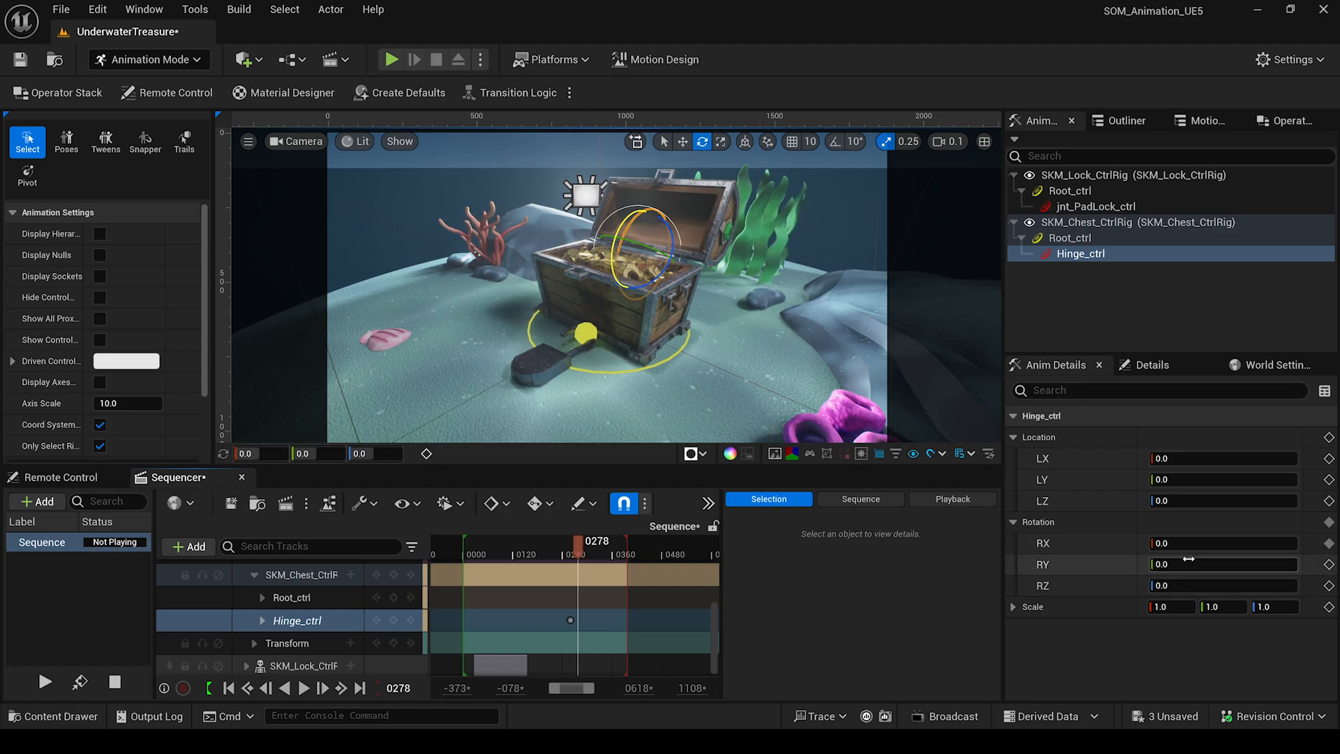
drag(1253, 543, 1312, 542)
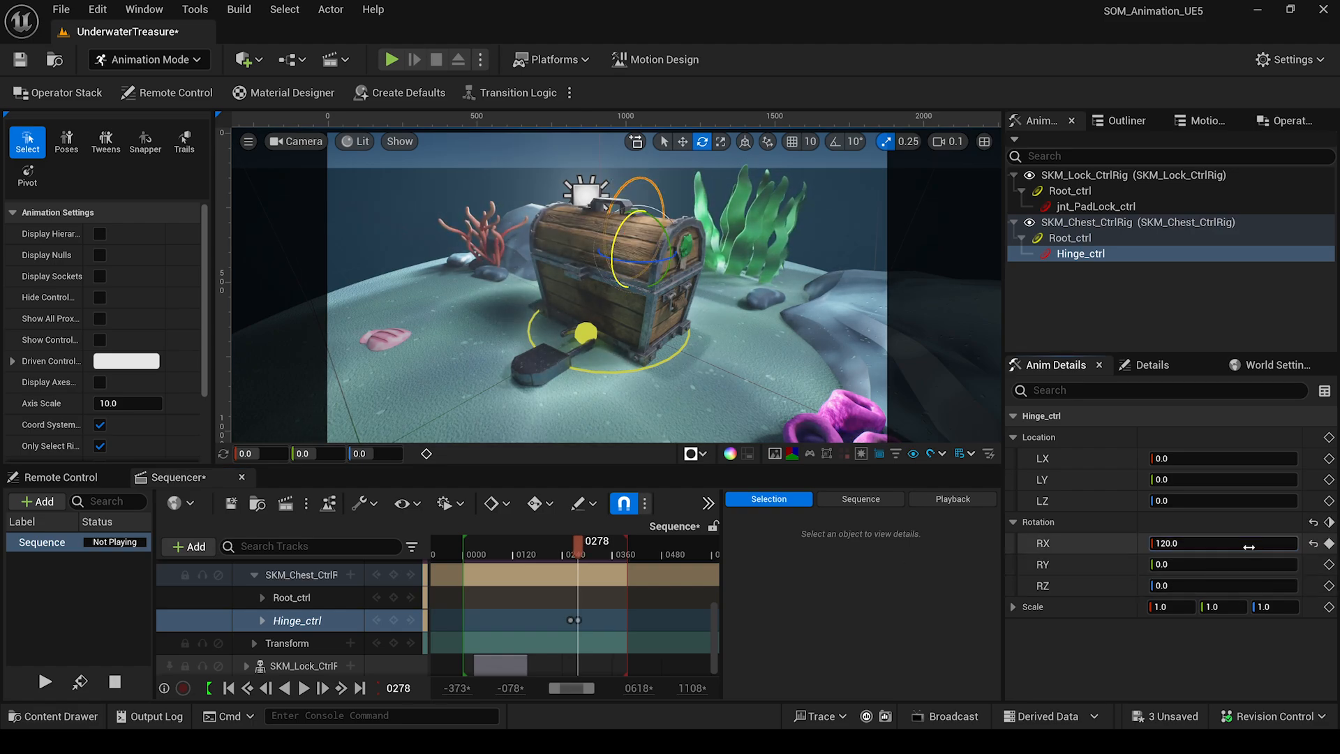
Play back the lid closing from an earlier frame, then collapse the layered rig track.
drag(577, 549, 524, 550)
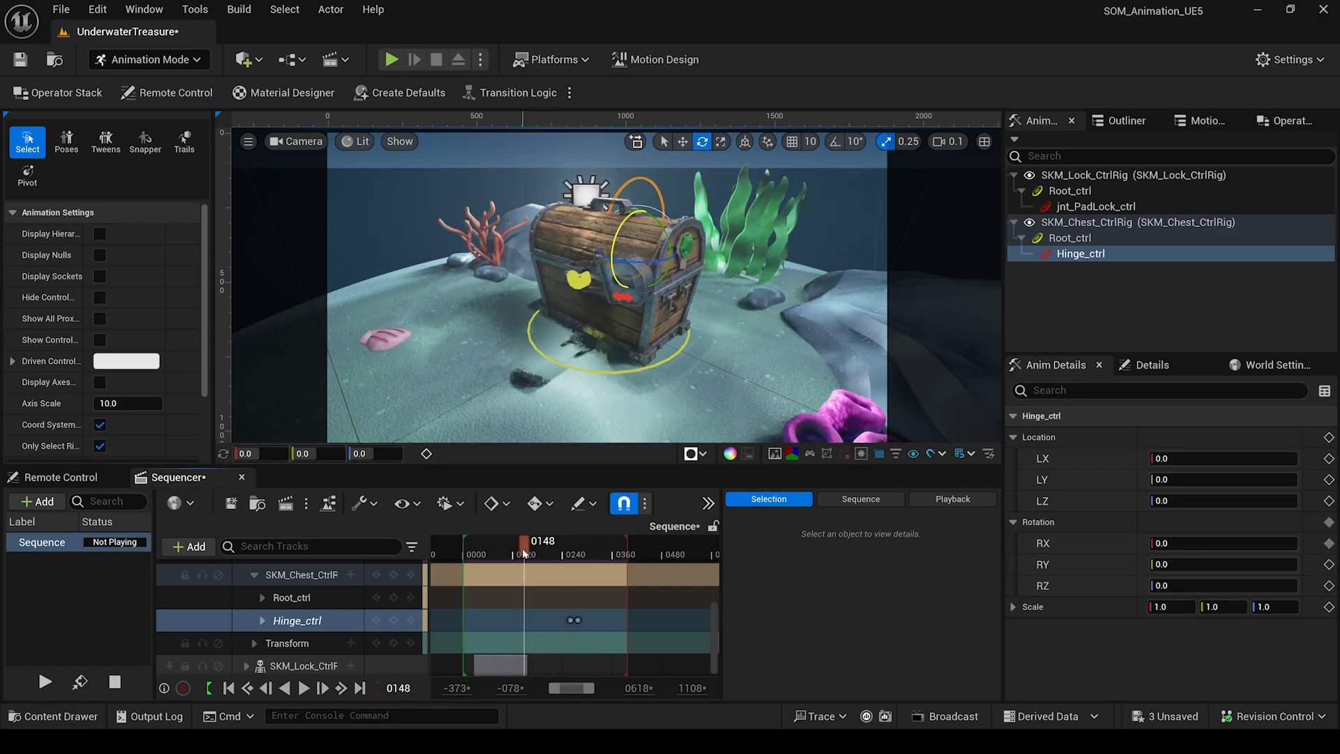
key(space)
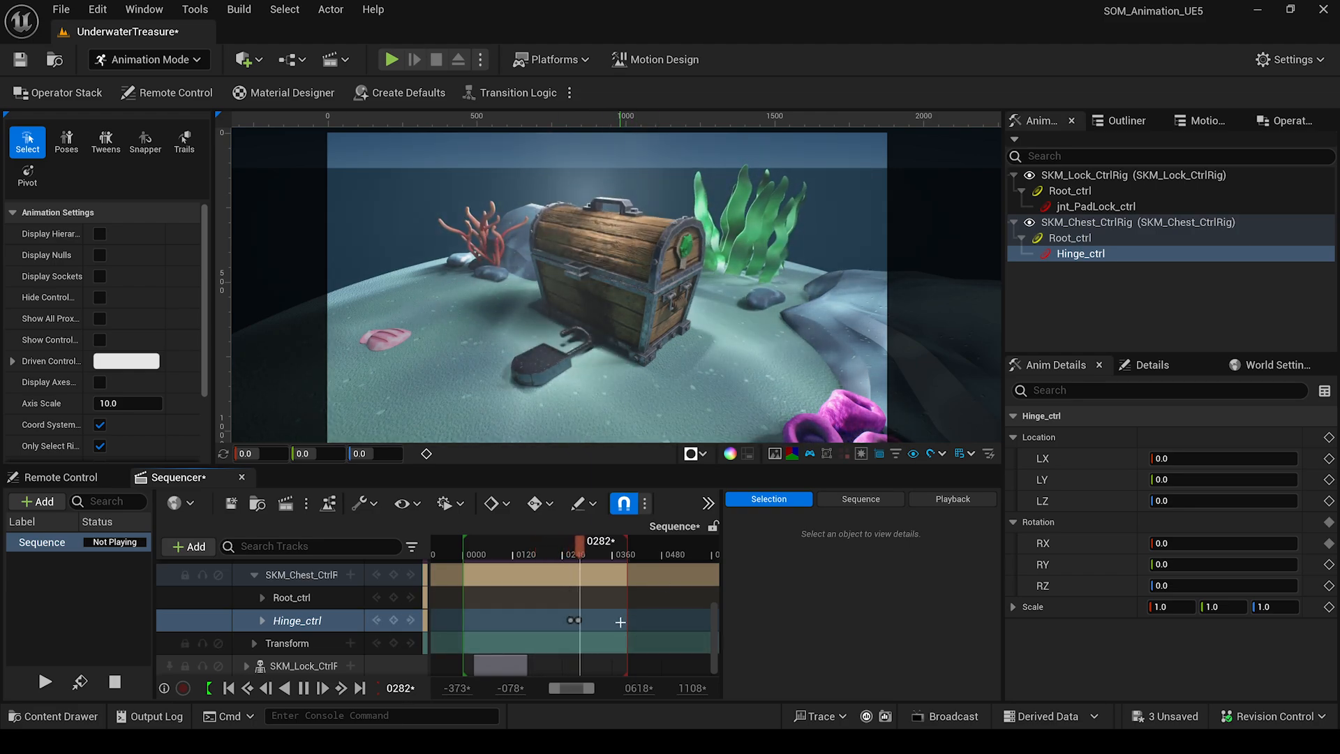
key(space)
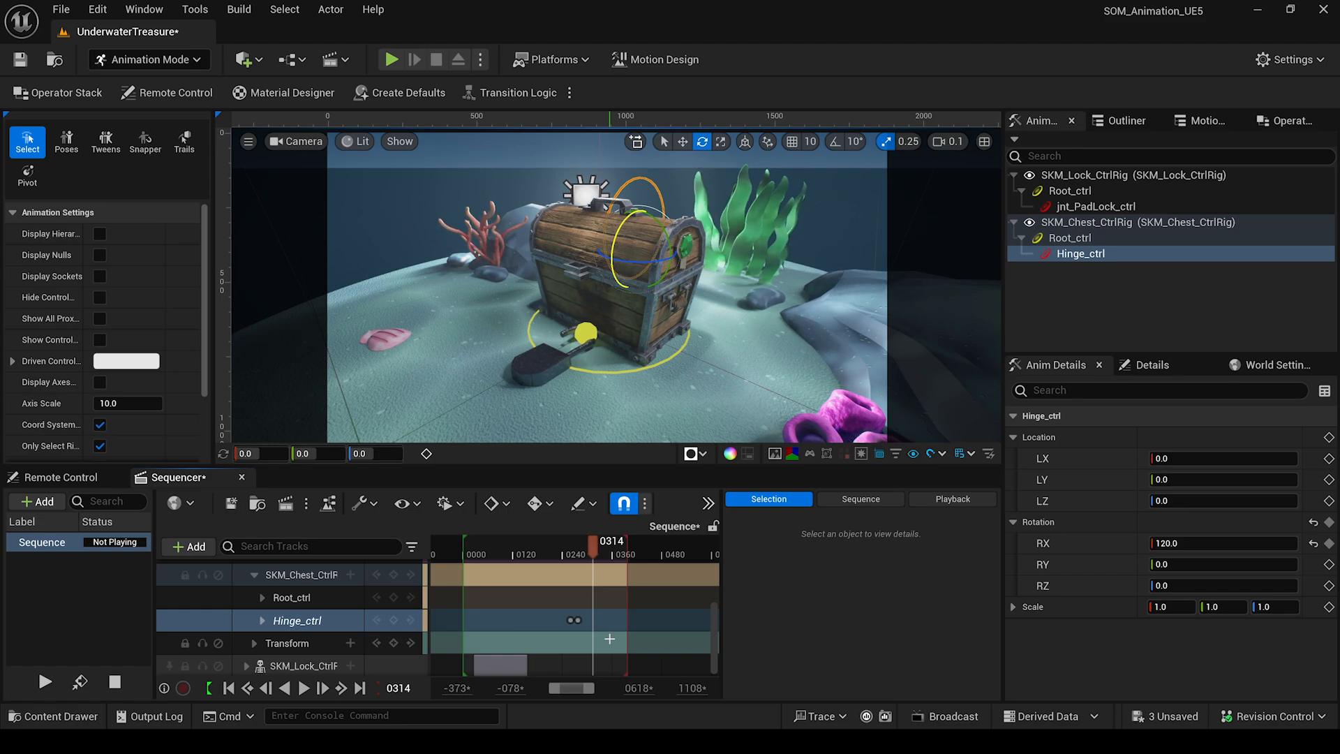
scroll(307, 596, up, 1)
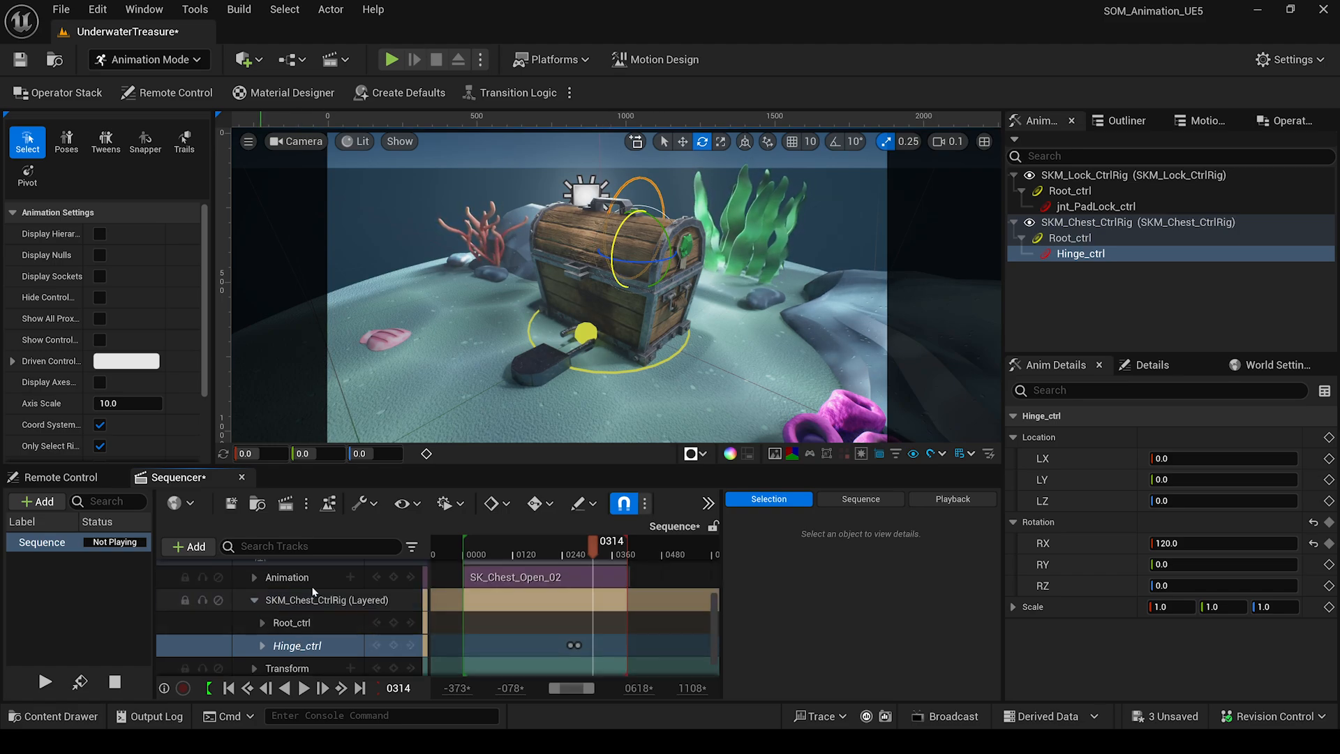
scroll(252, 638, up, 1)
click(256, 625)
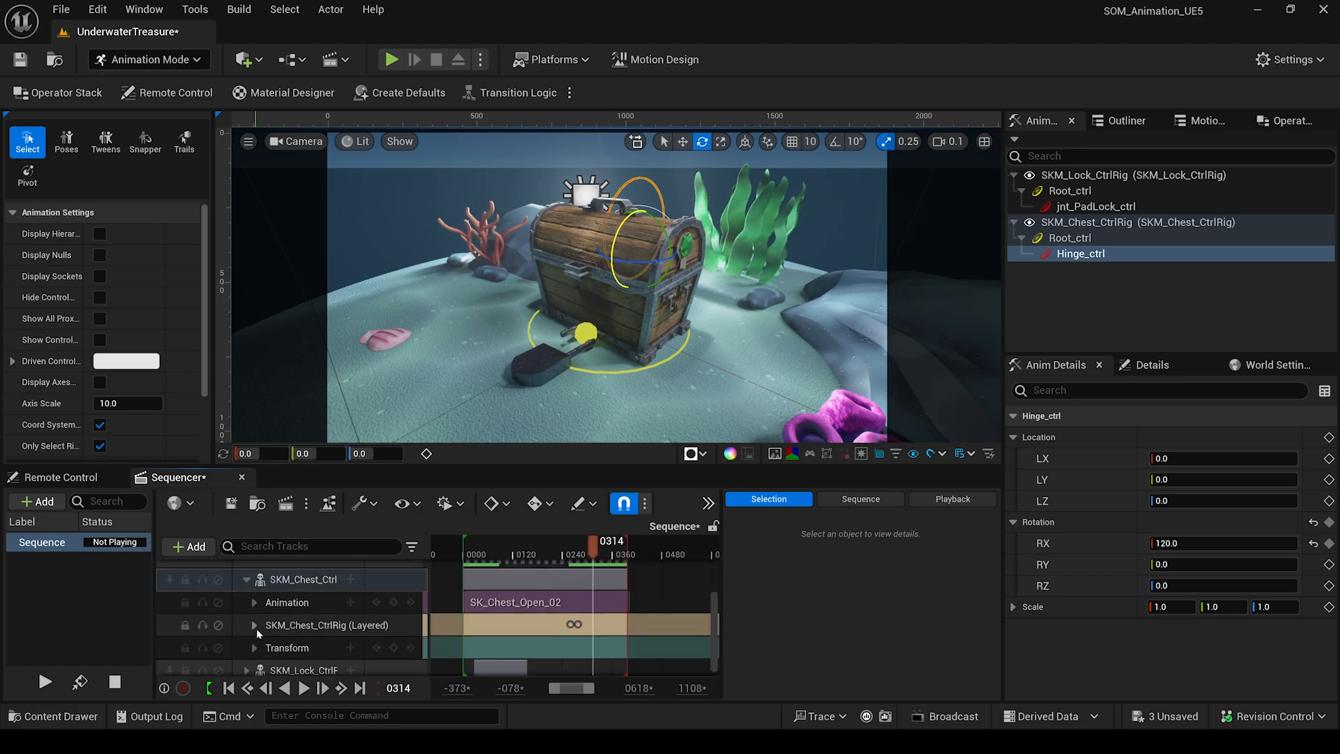
Bake the SKM_Chest_Ctrl binding as SK_Chest_OPENAndClose in AnimationSequences and export it.
right_click(307, 579)
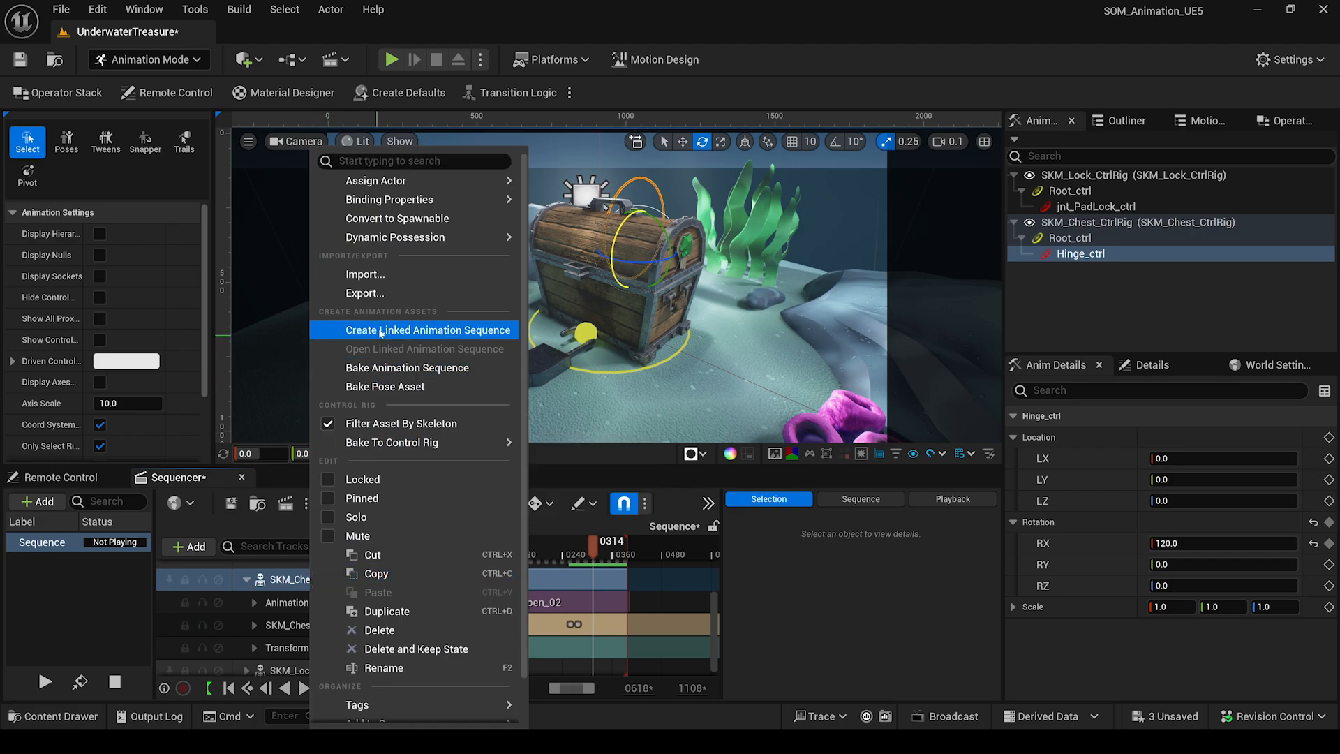
click(396, 377)
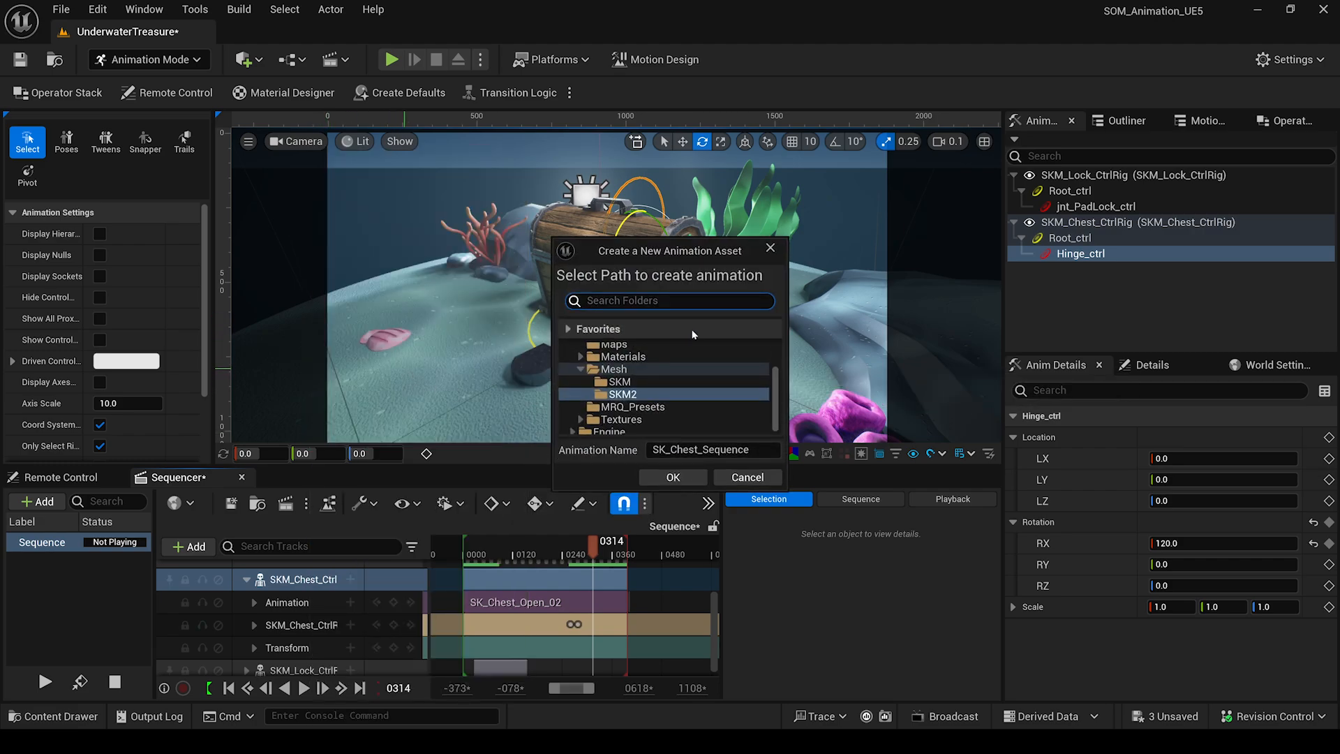
scroll(667, 379, up, 3)
click(666, 377)
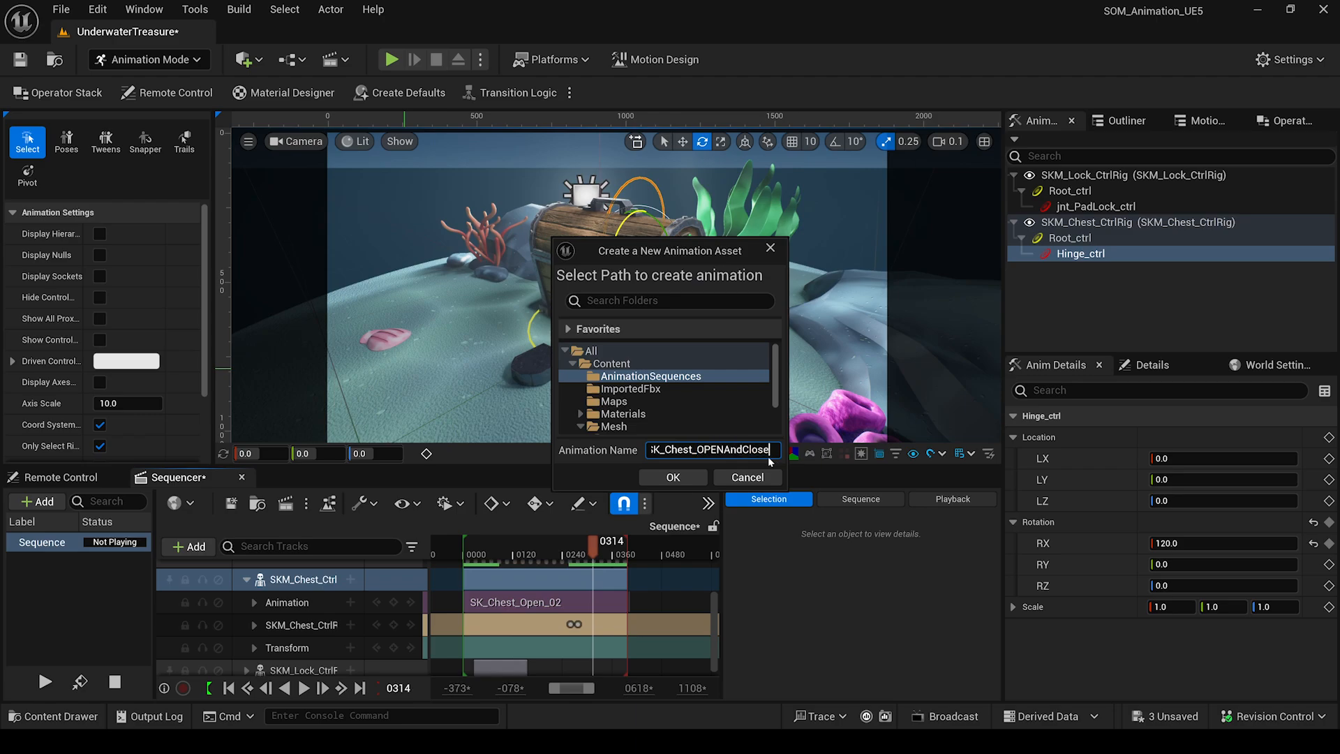
click(673, 477)
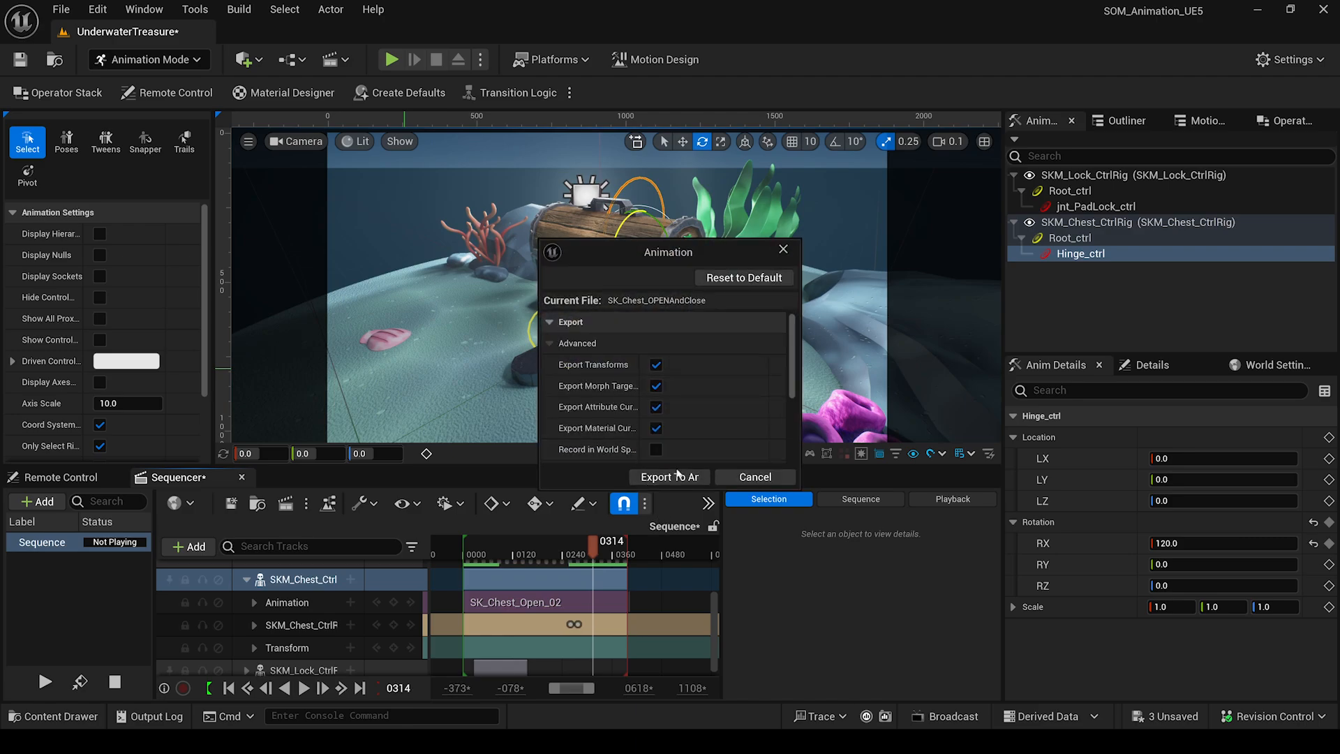
click(668, 477)
Delete the old SK_Chest_Open_02 animation track and the layered rig track.
click(293, 602)
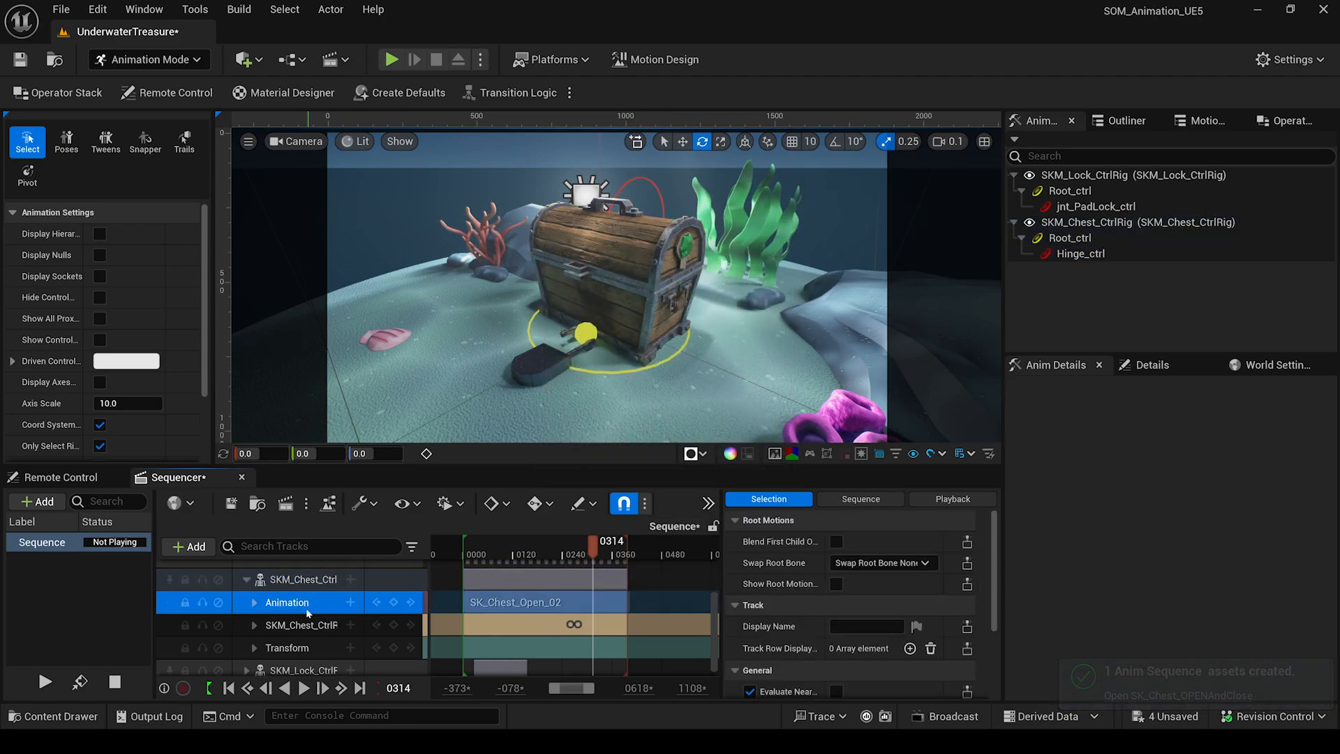
shift+click(303, 627)
key(Delete)
Add SK_Chest_OPENAndClose to a new Animation track, start it at frame 0, and preview playback.
click(298, 620)
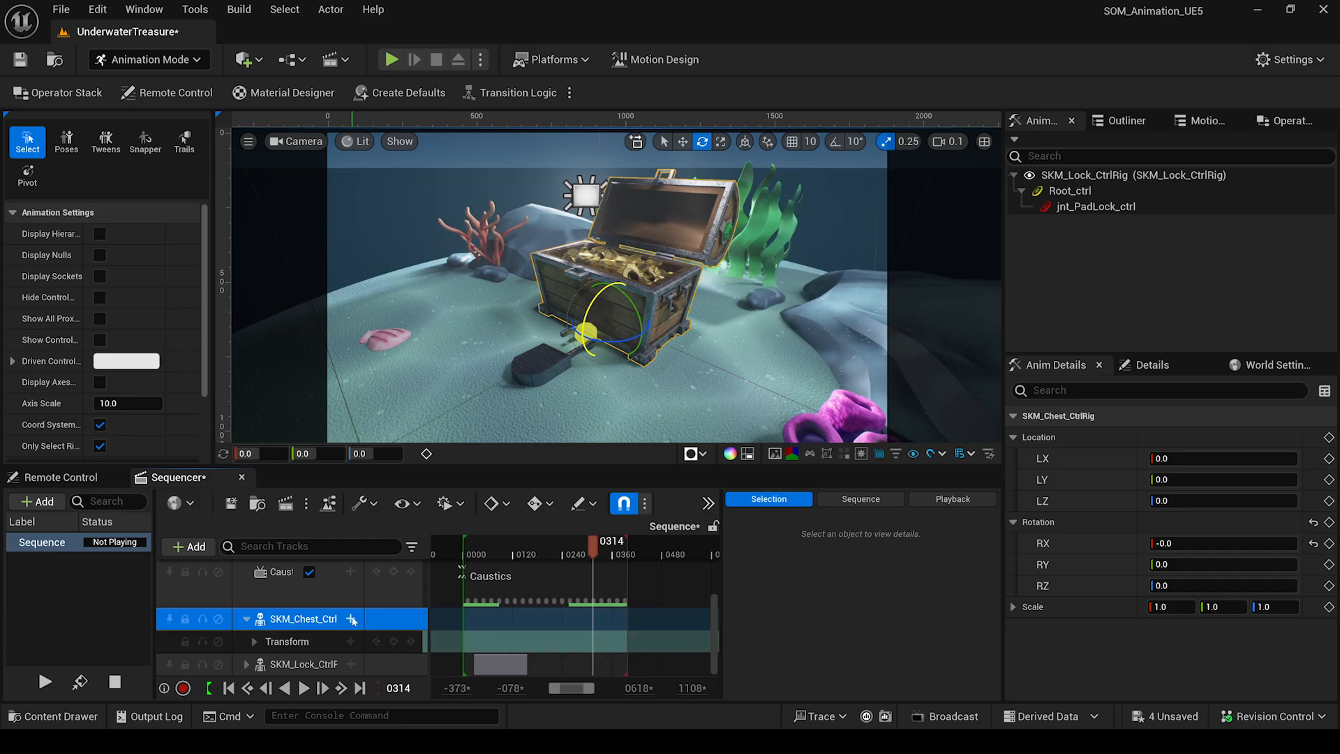
click(351, 618)
mouse_move(416, 415)
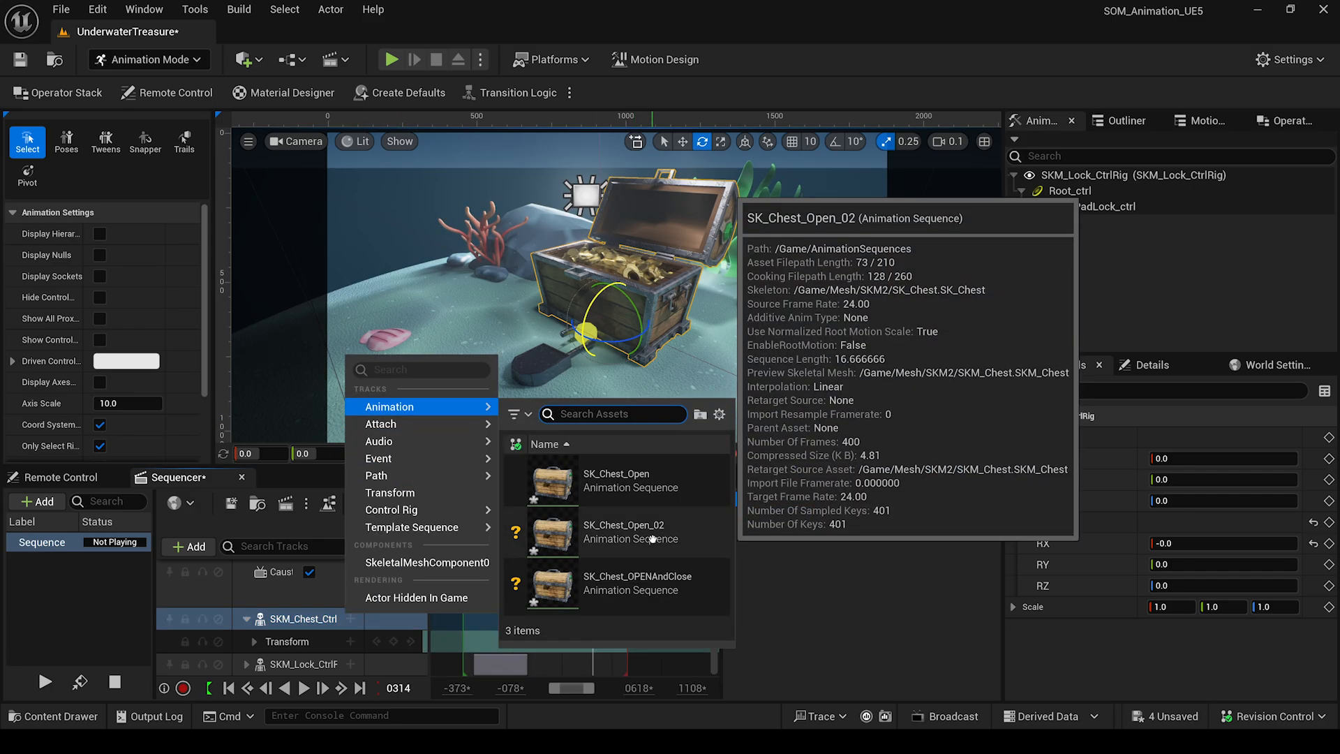
click(589, 589)
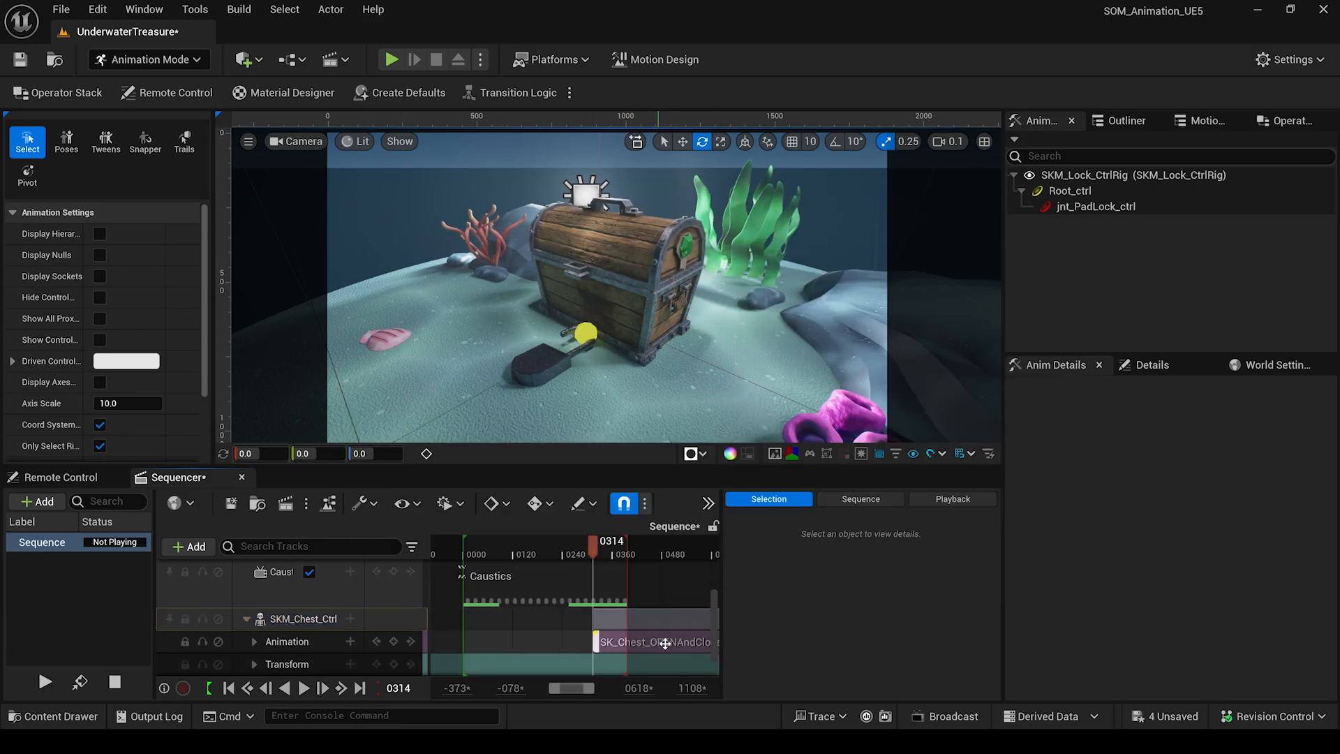
drag(681, 643, 552, 644)
drag(591, 554, 550, 557)
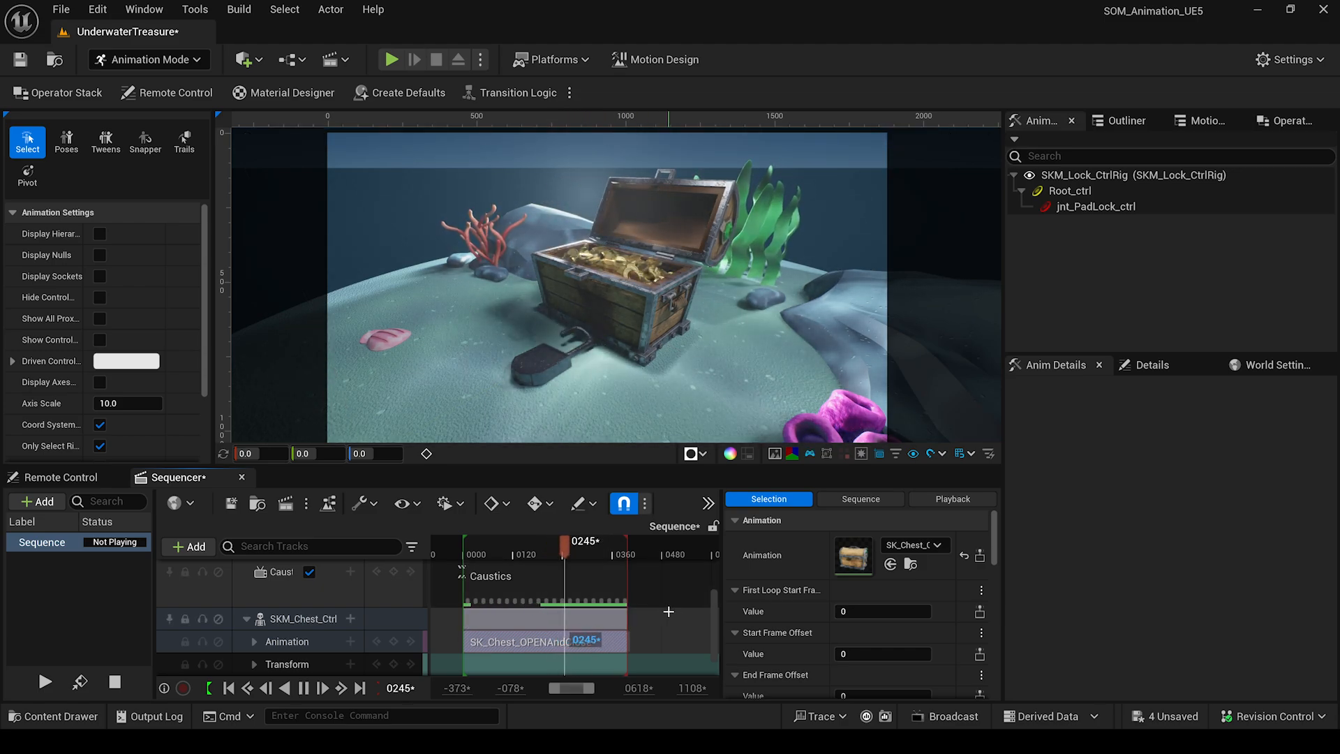
key(space)
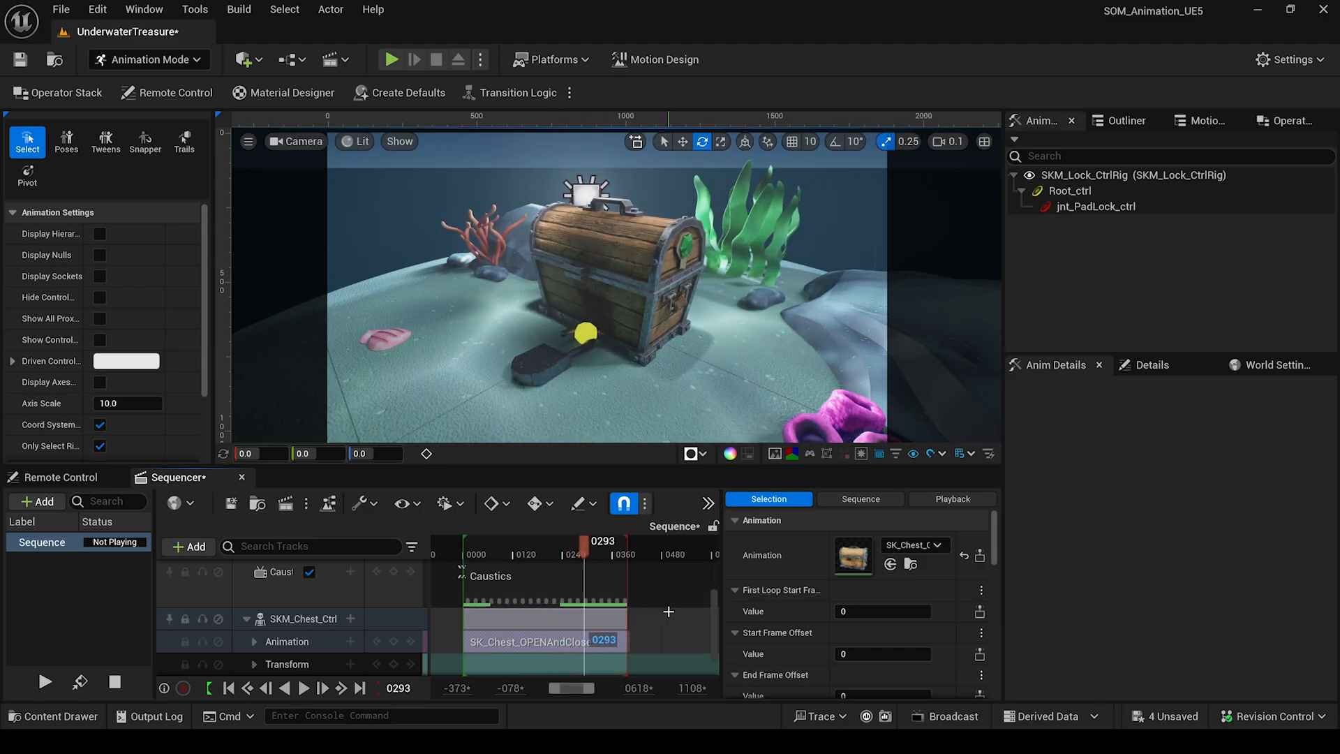